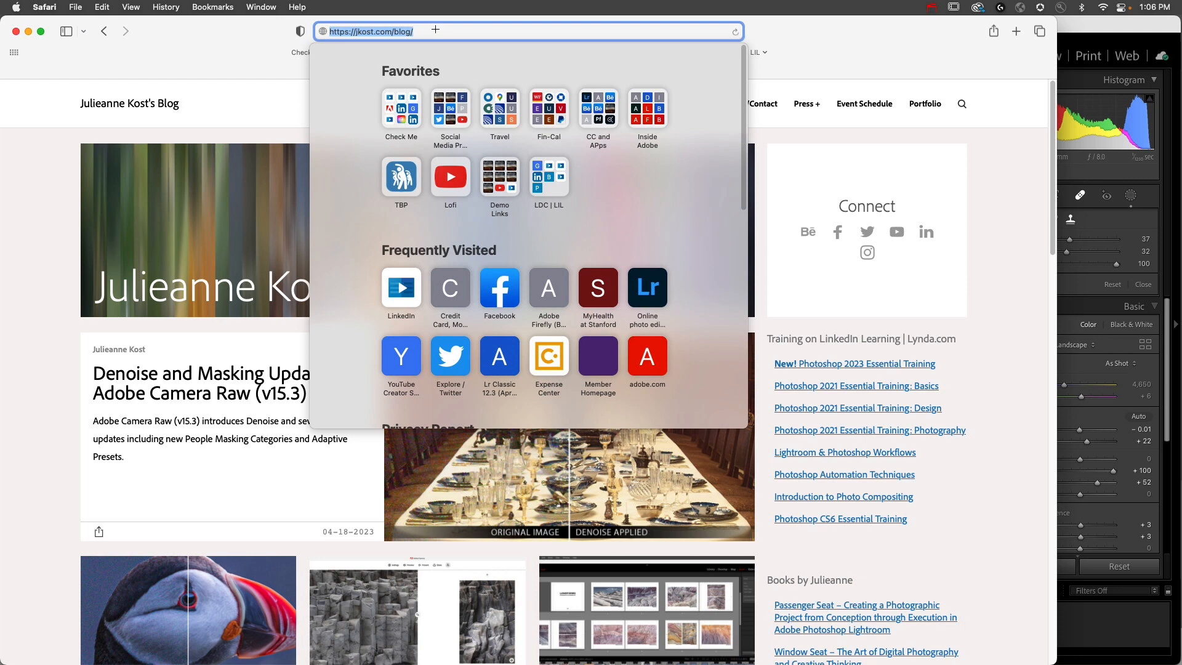
Step: Search the blog for "pdf"
click(842, 51)
click(960, 108)
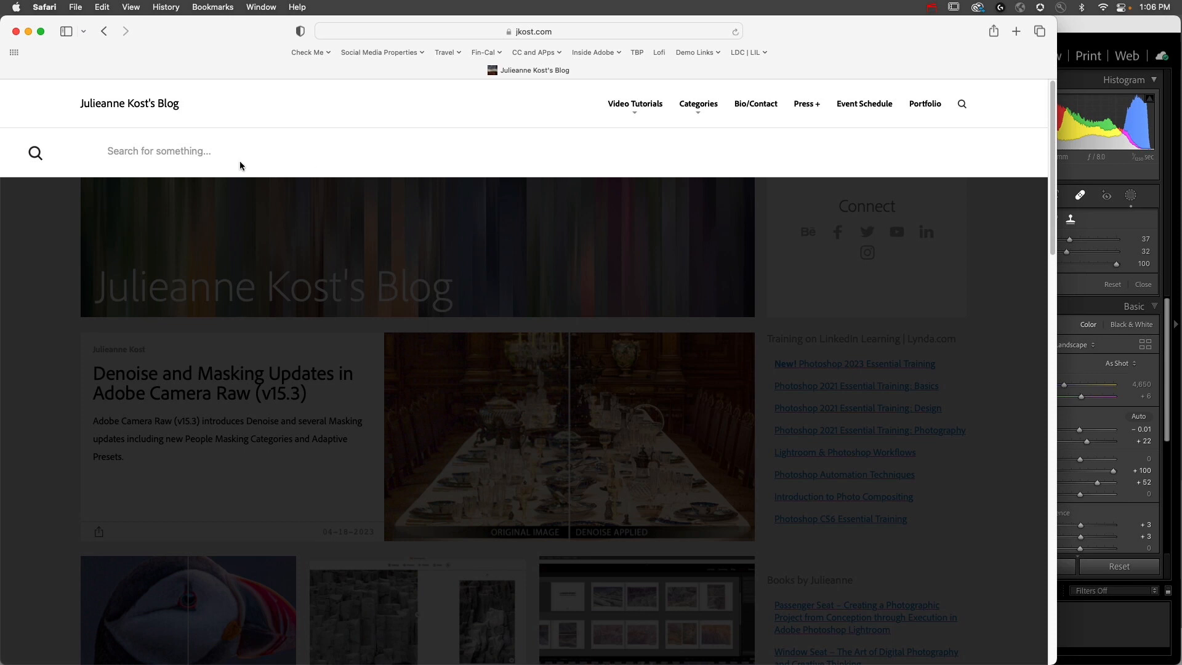
text(pdf)
key(Return)
key(Return)
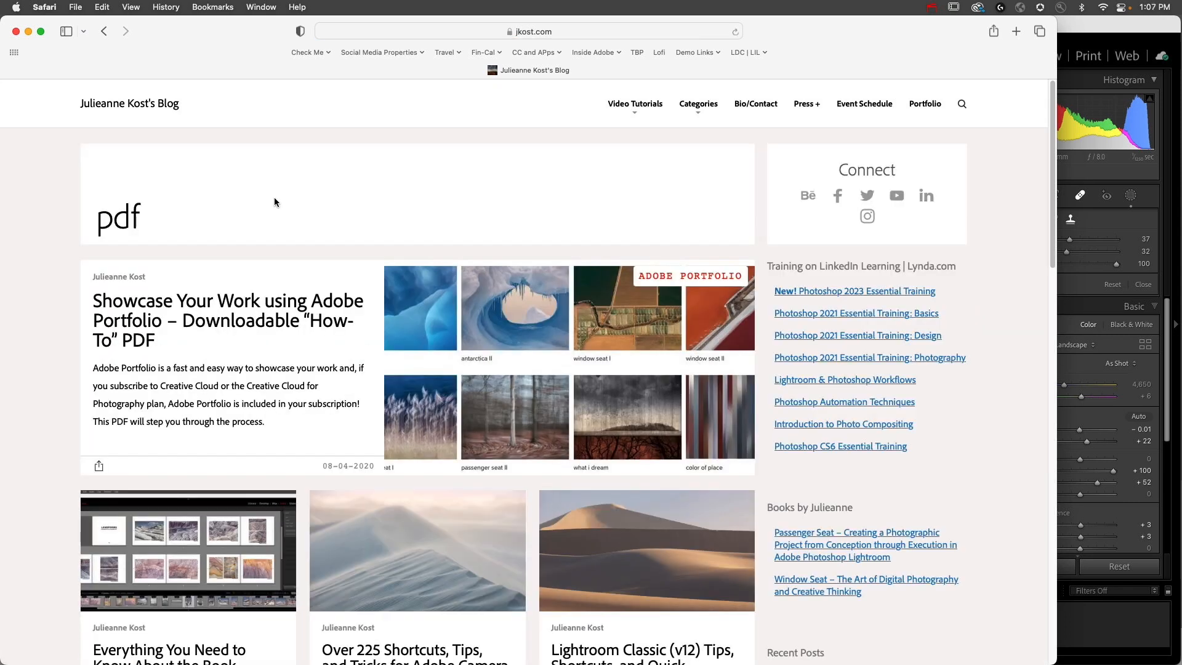
Step: Open the post "Lightroom Classic (v12) Tips, Shortcuts, and Quick Reference Guide" from the search results
scroll(286, 223, down, 5)
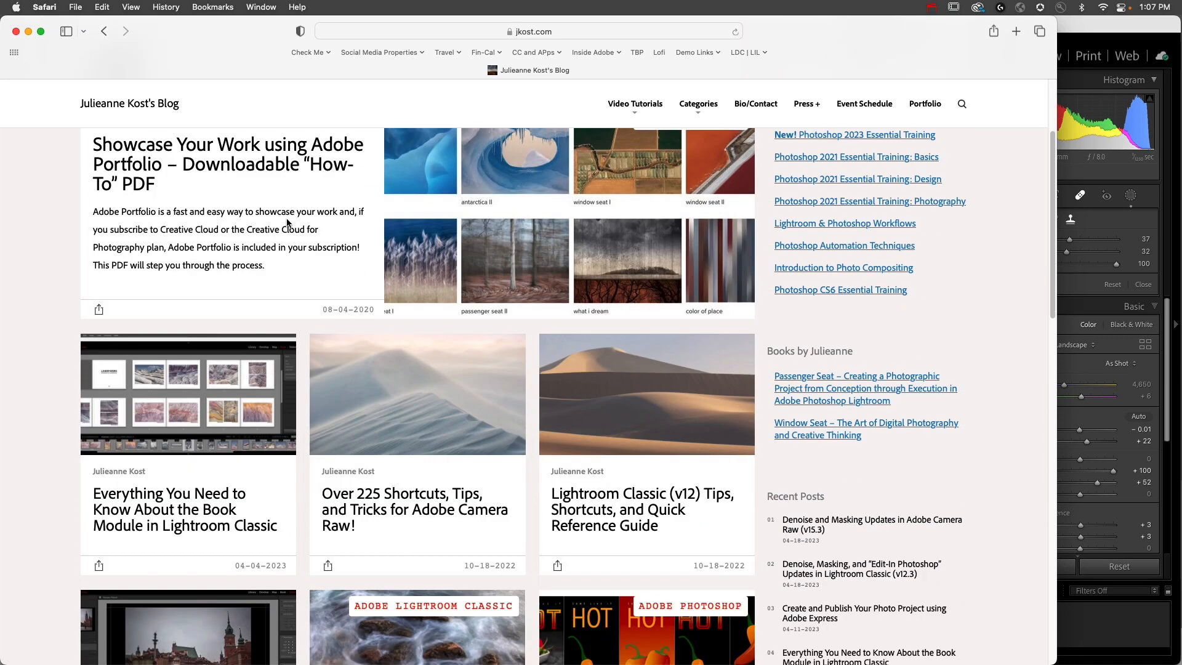
scroll(286, 223, down, 2)
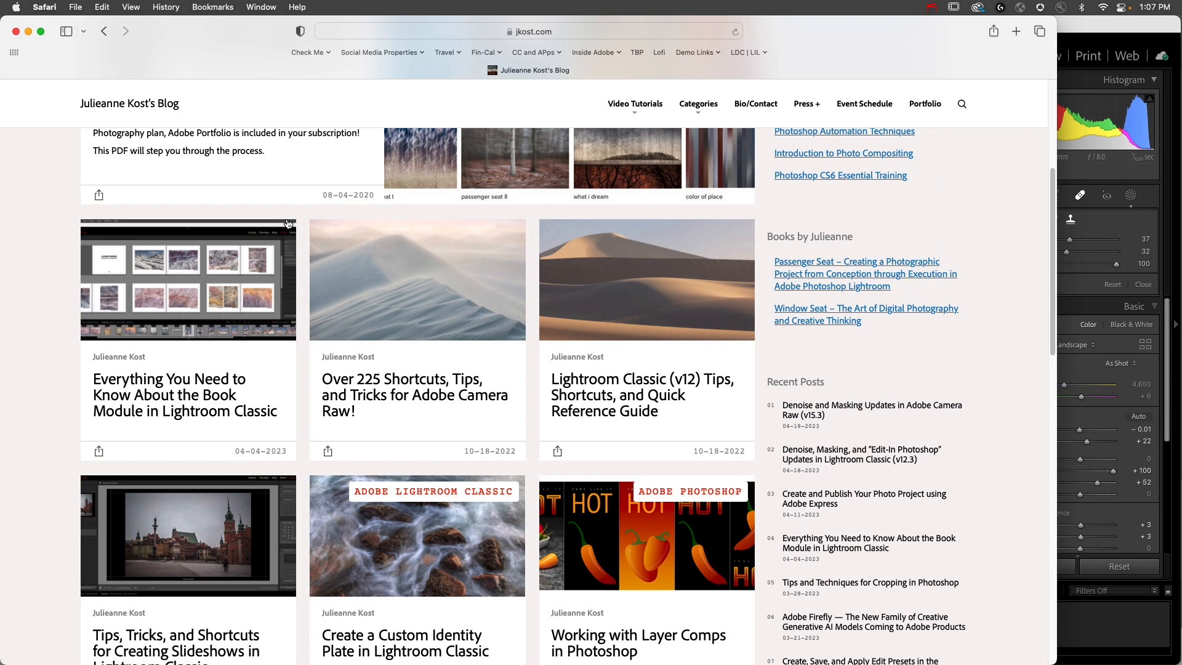
click(636, 395)
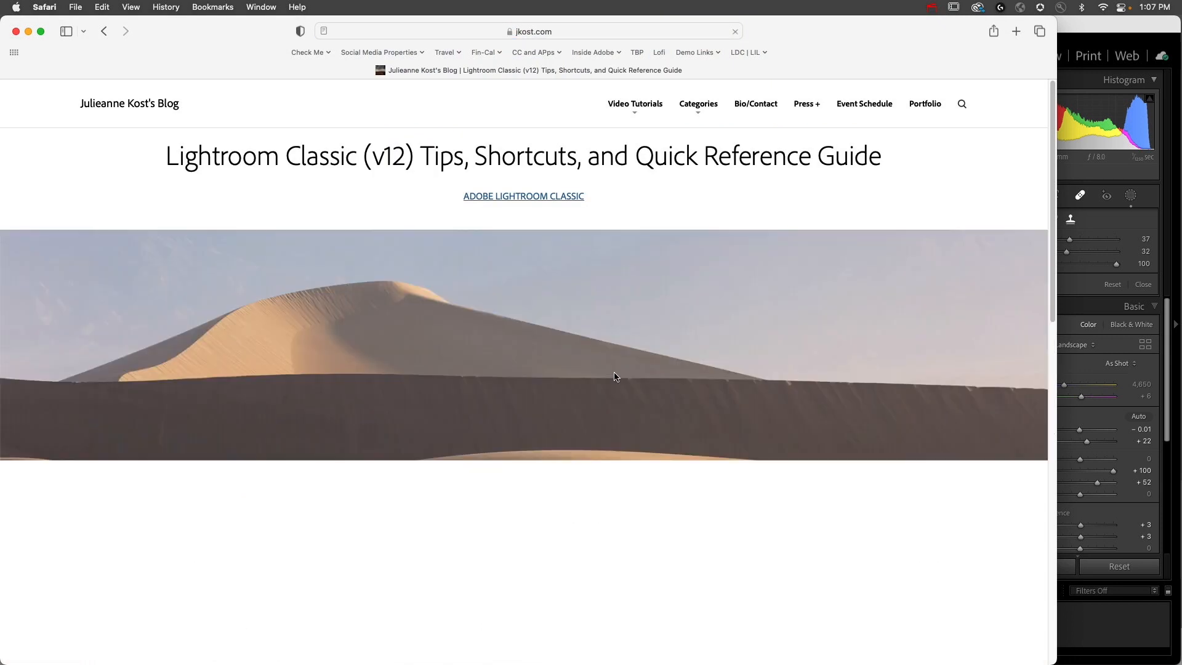
Step: Open the linked 2022_LrC_V12_Shortcuts.pdf from the post and look at its contents
scroll(615, 374, down, 2)
scroll(615, 374, down, 3)
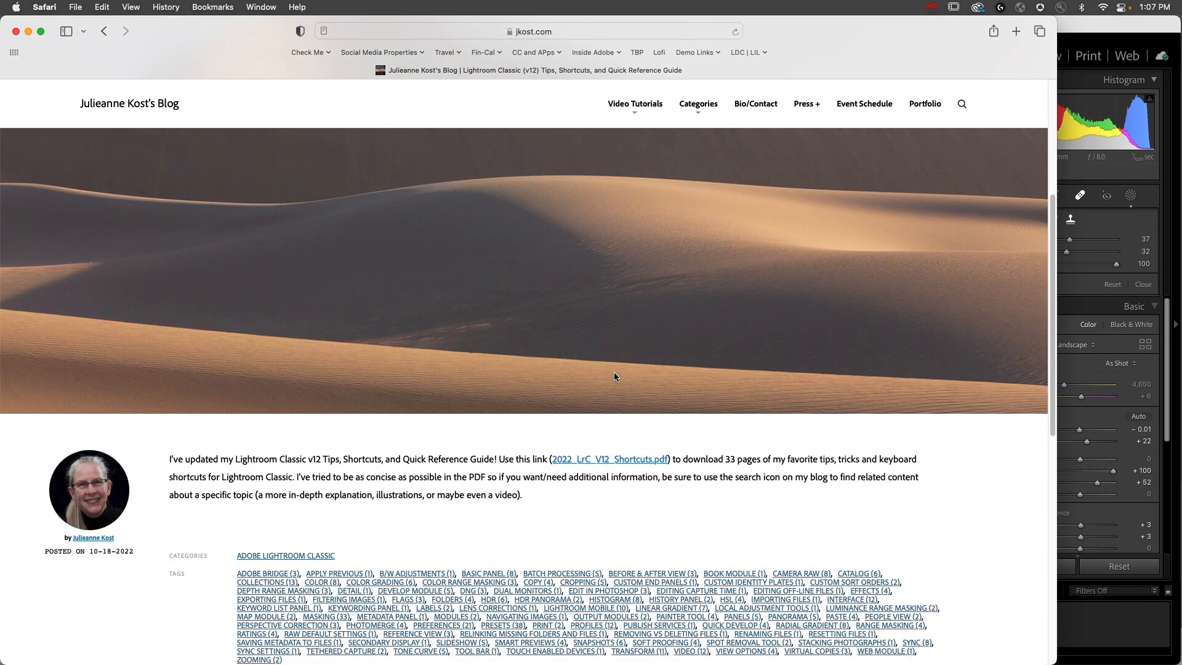
click(637, 460)
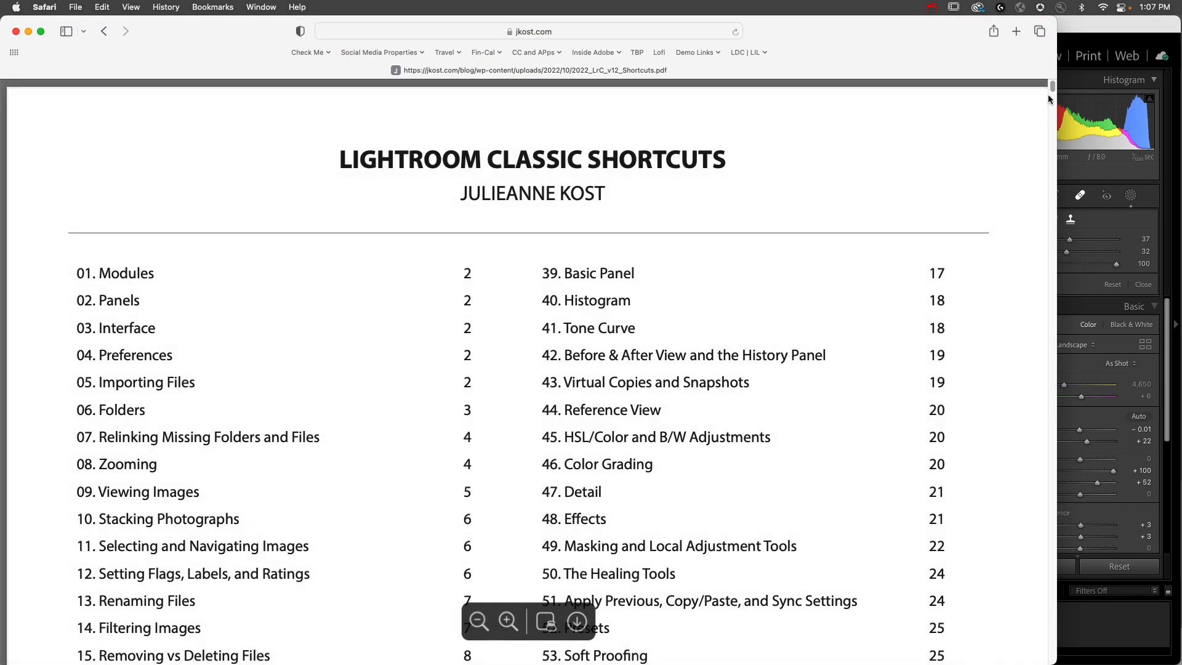
drag(1053, 92, 715, 13)
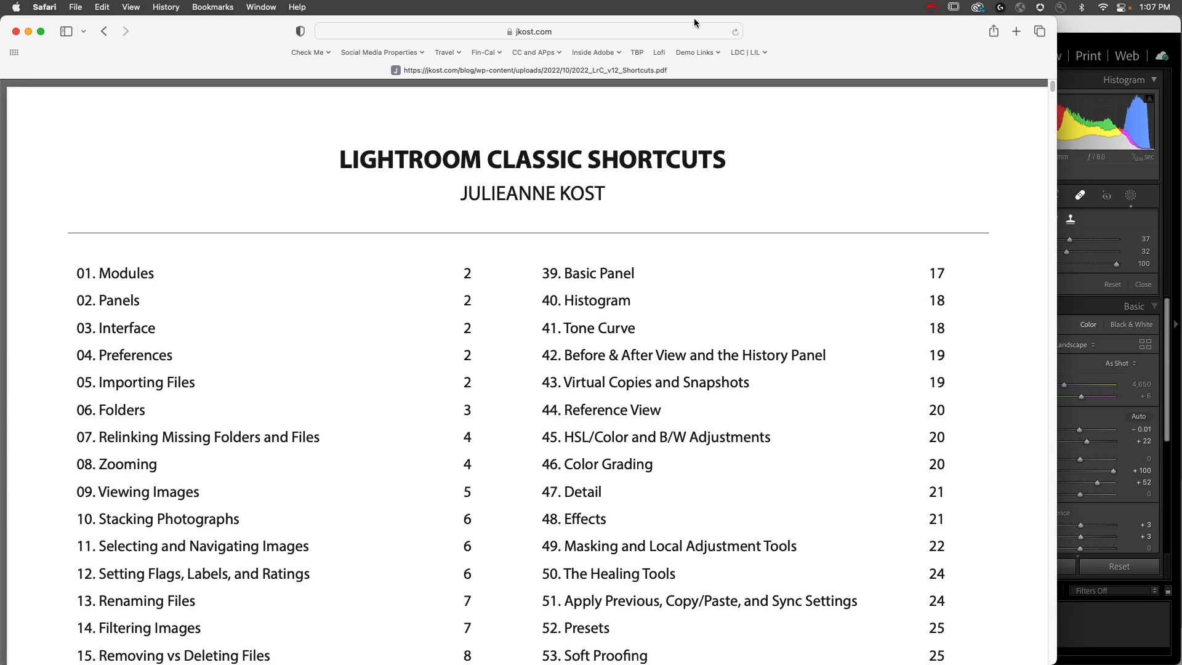
Step: Switch to Lightroom Classic and clone away the round disc on the wall between the two windows
key(super+Tab)
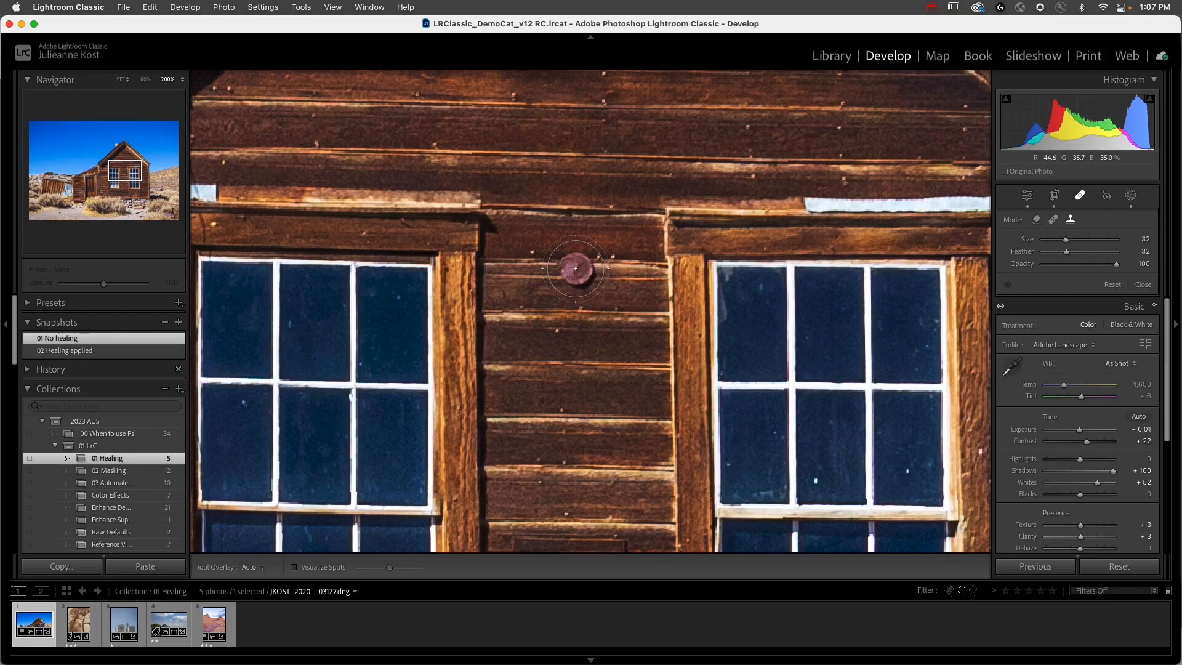
click(575, 268)
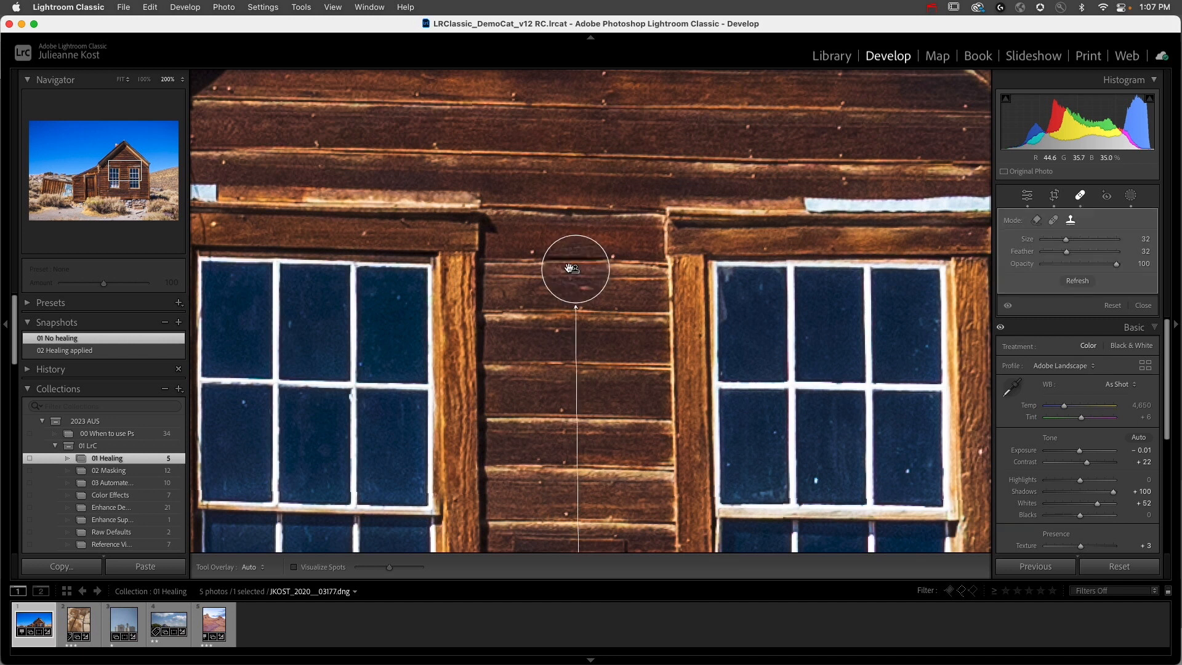
Step: Refresh the cloned spot repeatedly to try alternative source areas, and delete the spot
scroll(602, 247, down, 5)
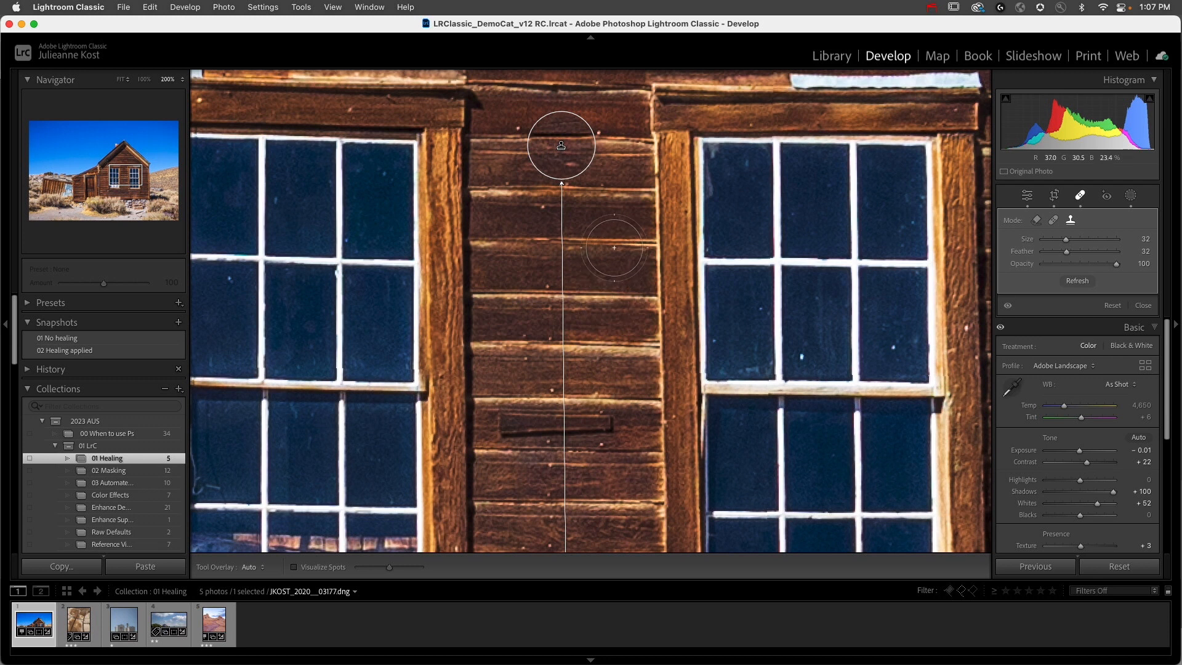
click(1114, 306)
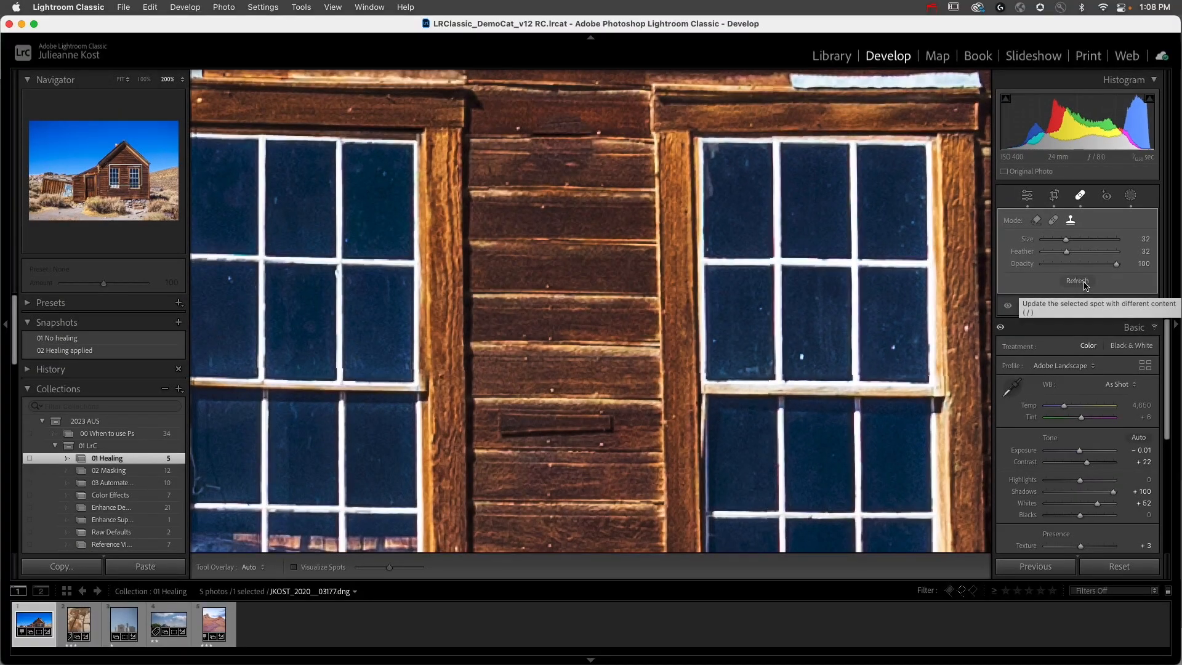
click(1085, 285)
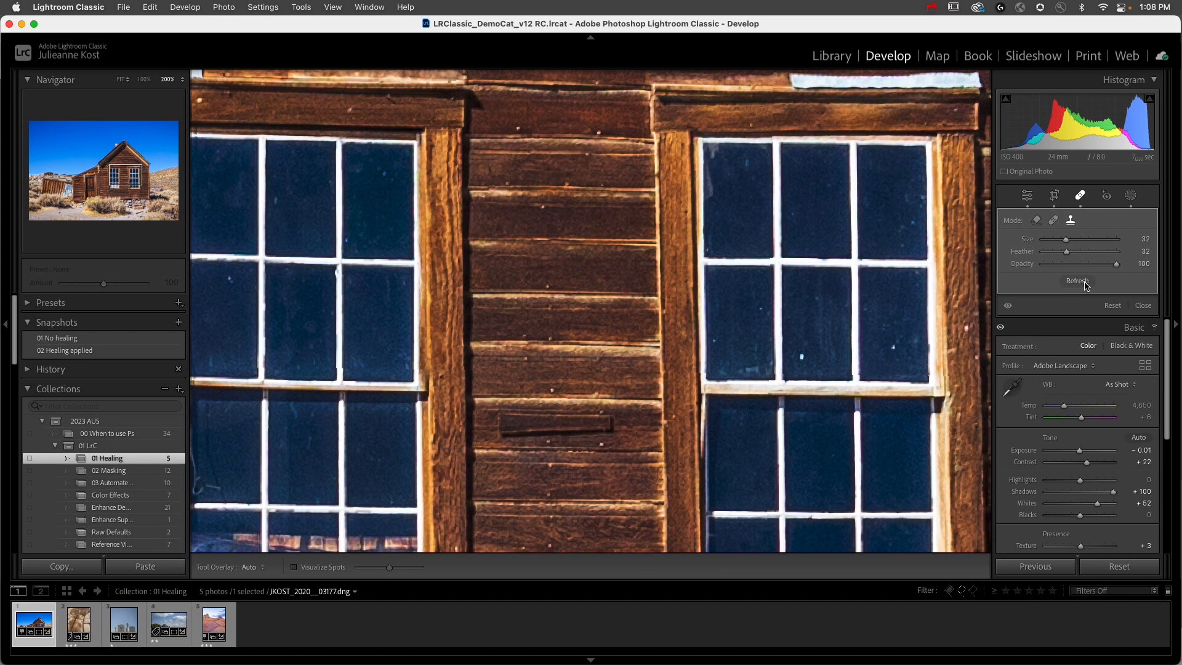
click(1084, 285)
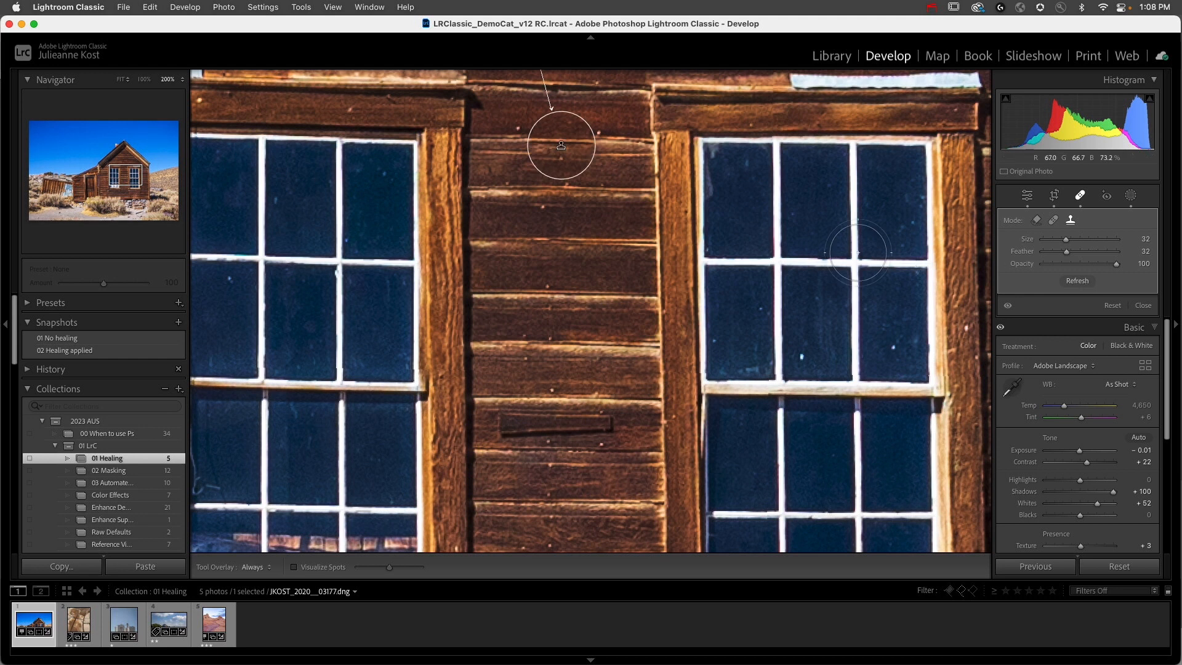
key(super+minus)
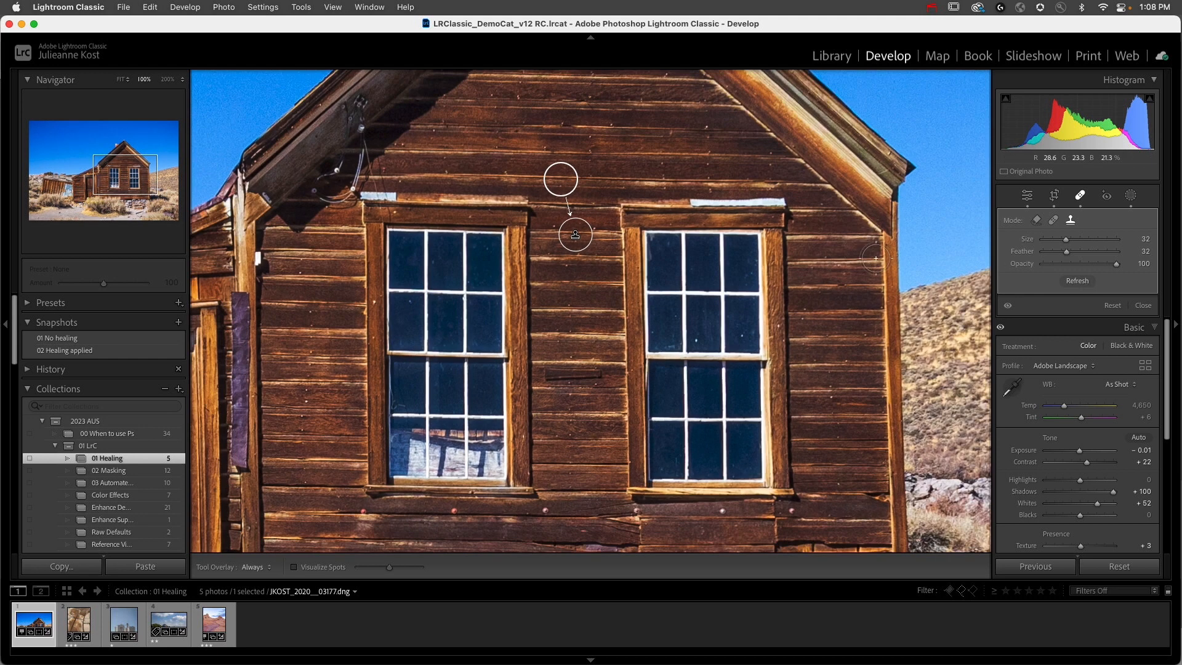
click(1084, 283)
click(1084, 283)
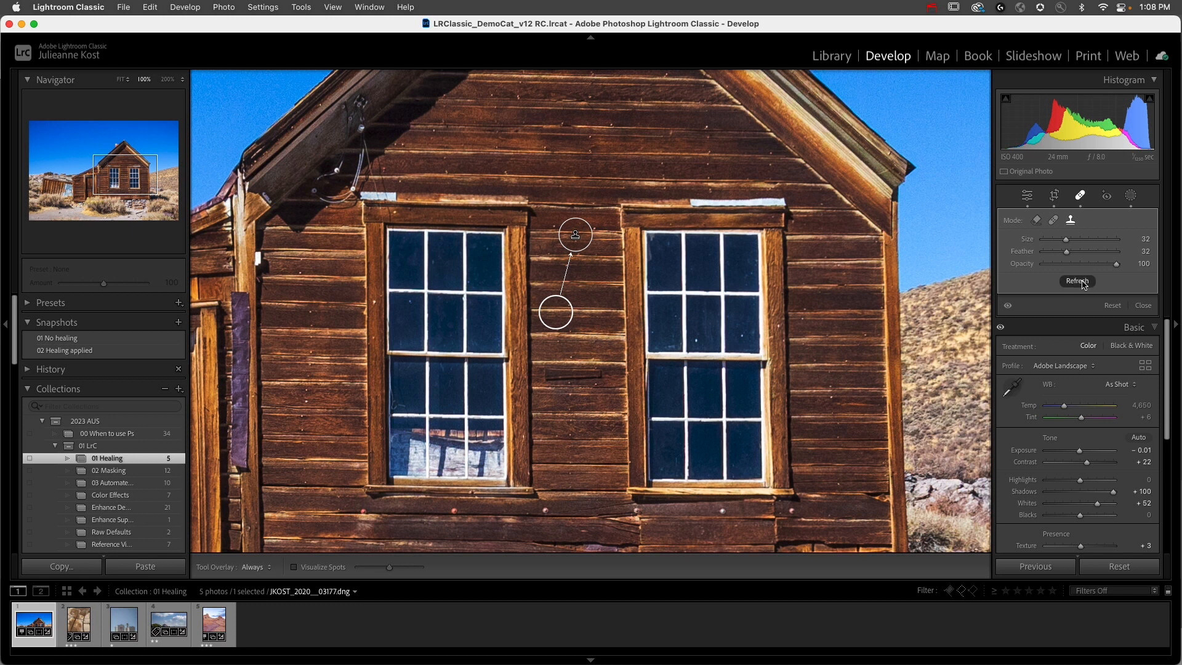
click(1084, 283)
click(1084, 283)
click(1085, 283)
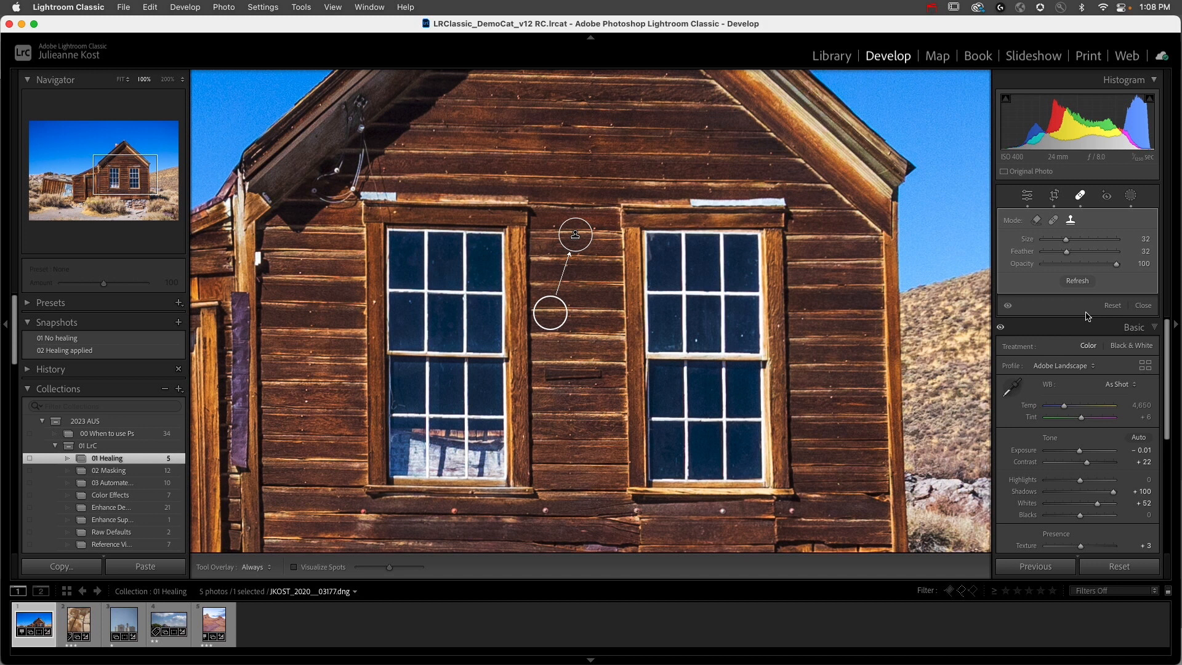
key(Delete)
Step: Clone away the round disc between the windows again, manually choosing the boards just above it as the source
key(super+equal)
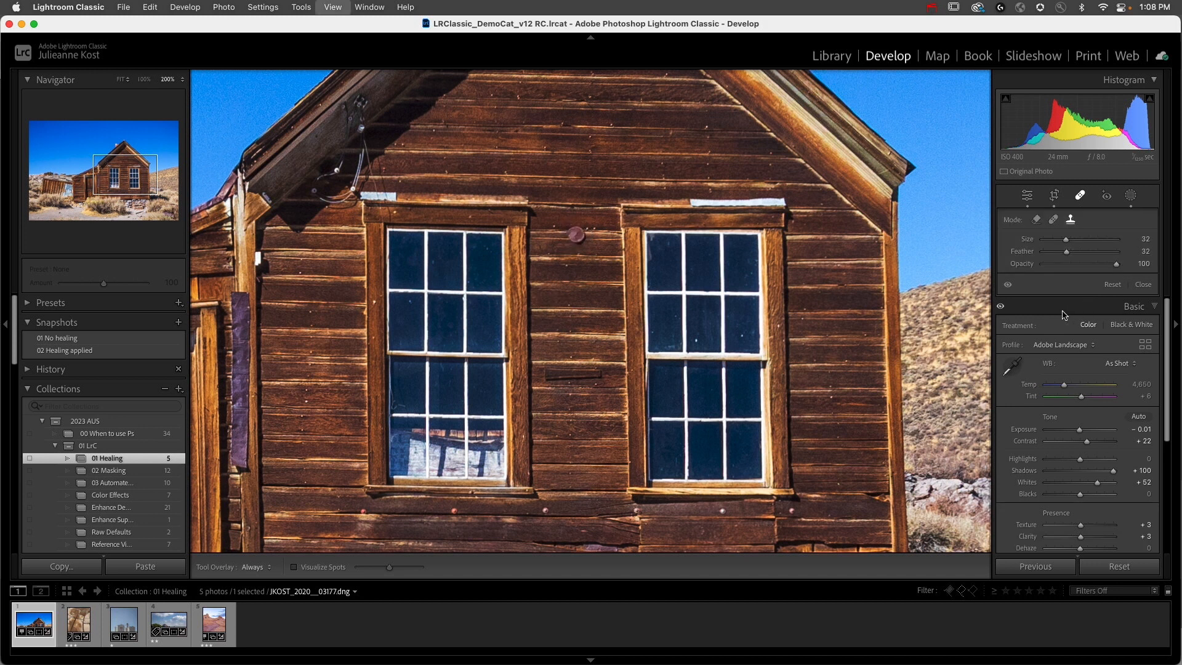
drag(584, 221, 549, 390)
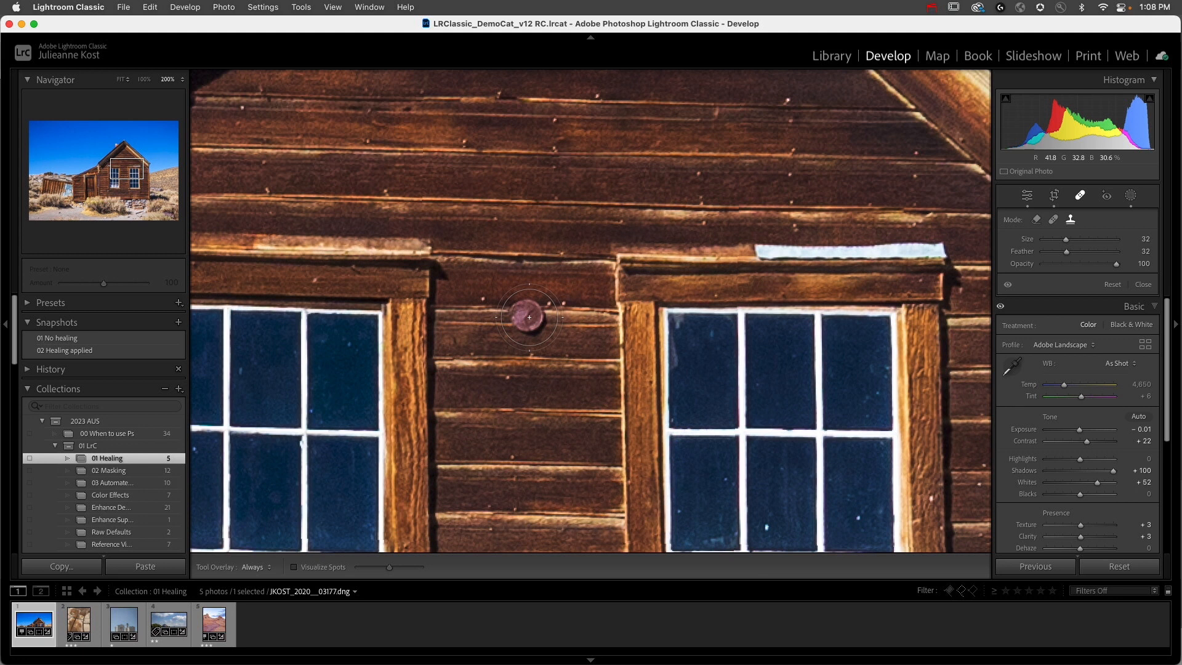
mouse_move(528, 316)
mouse_down()
mouse_move(535, 272)
mouse_move(609, 154)
mouse_move(388, 132)
mouse_move(593, 146)
mouse_move(564, 277)
mouse_move(555, 249)
mouse_move(503, 201)
mouse_move(508, 210)
mouse_up()
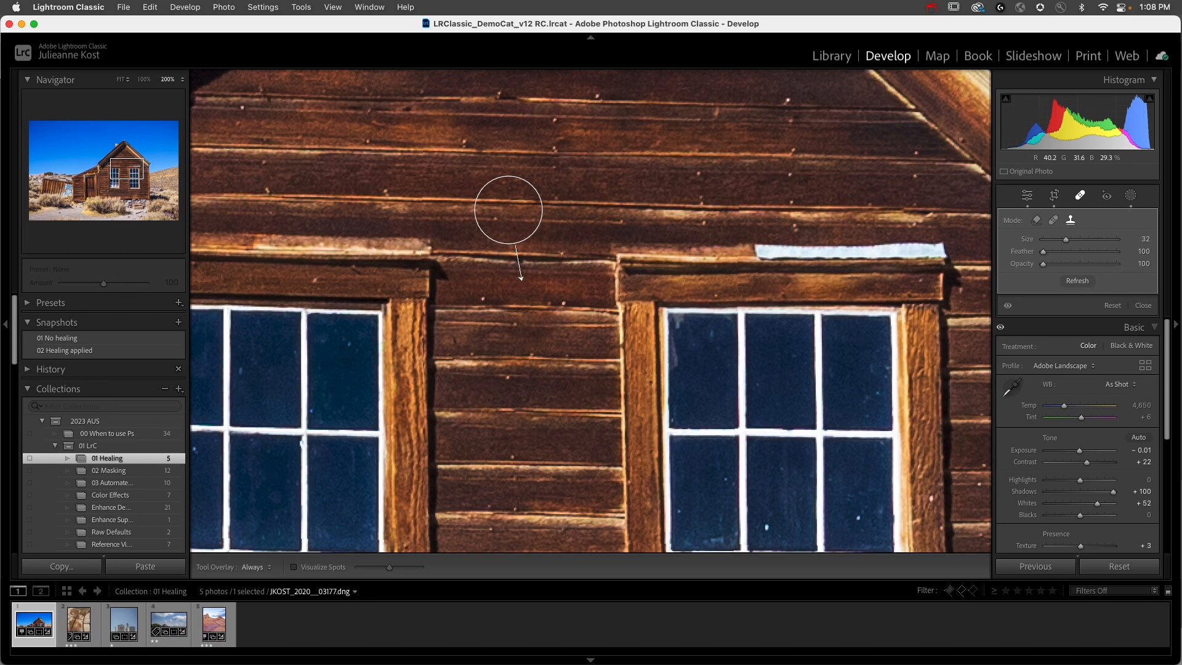
drag(508, 210, 509, 210)
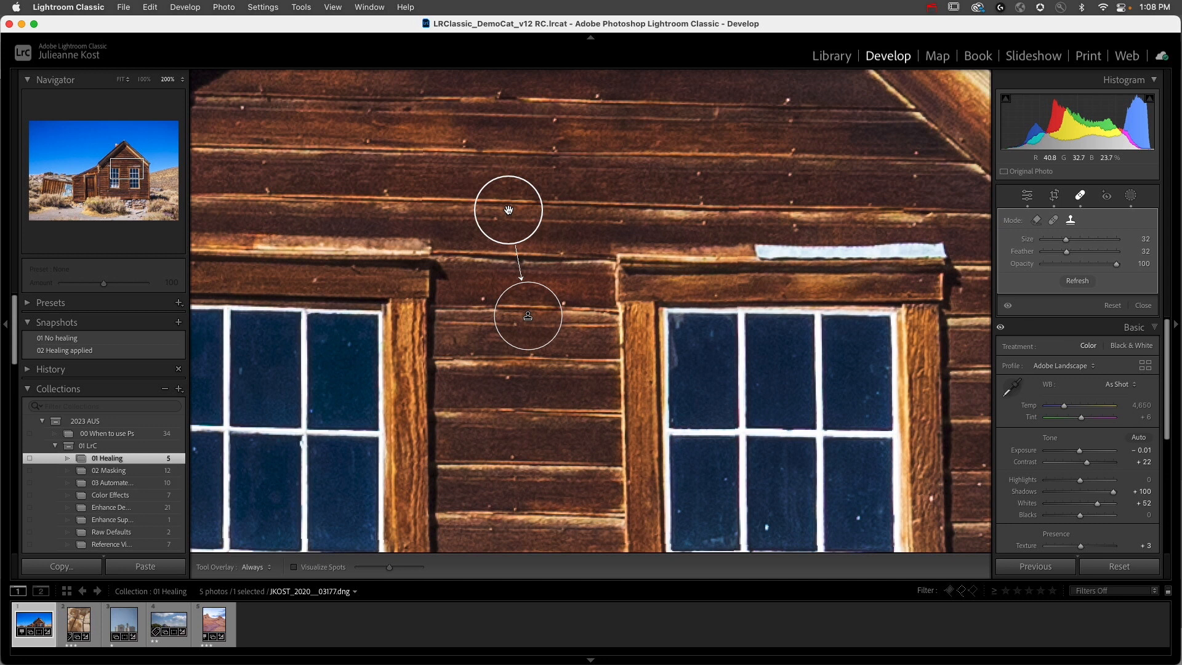
Step: Nudge the disc patch's source slightly up and right to align the boards, and set size to 28 and feather to 57
key(Up)
key(Right)
key(Up)
key(Up)
key(Up)
key(Down)
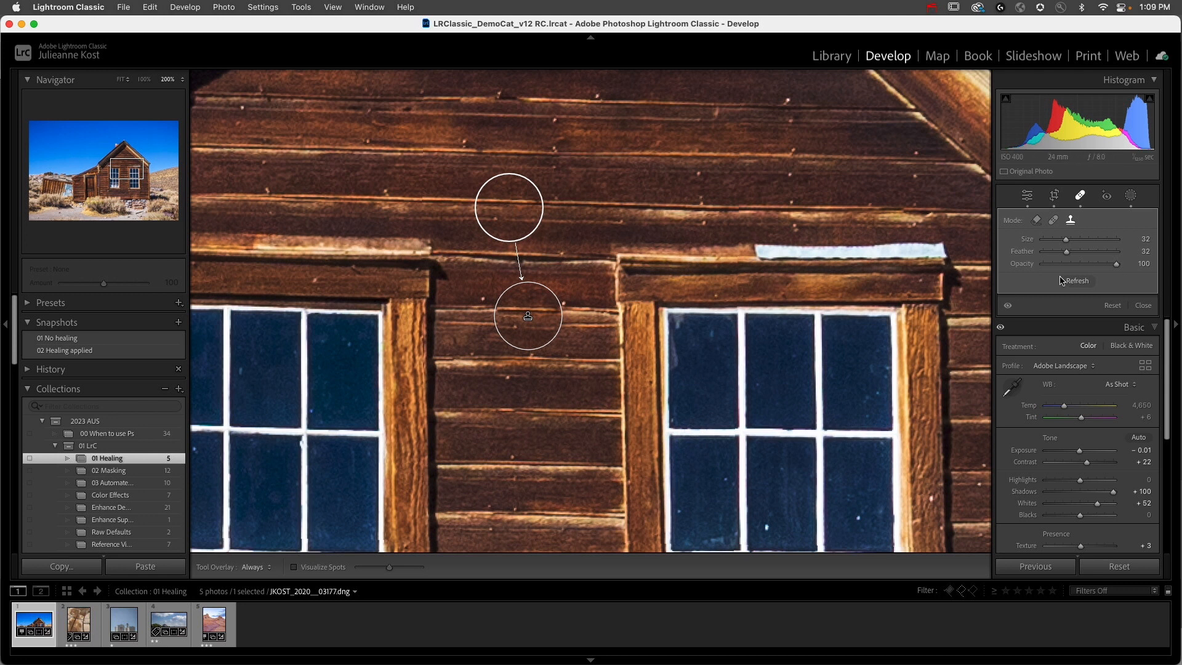
drag(1067, 240, 1087, 258)
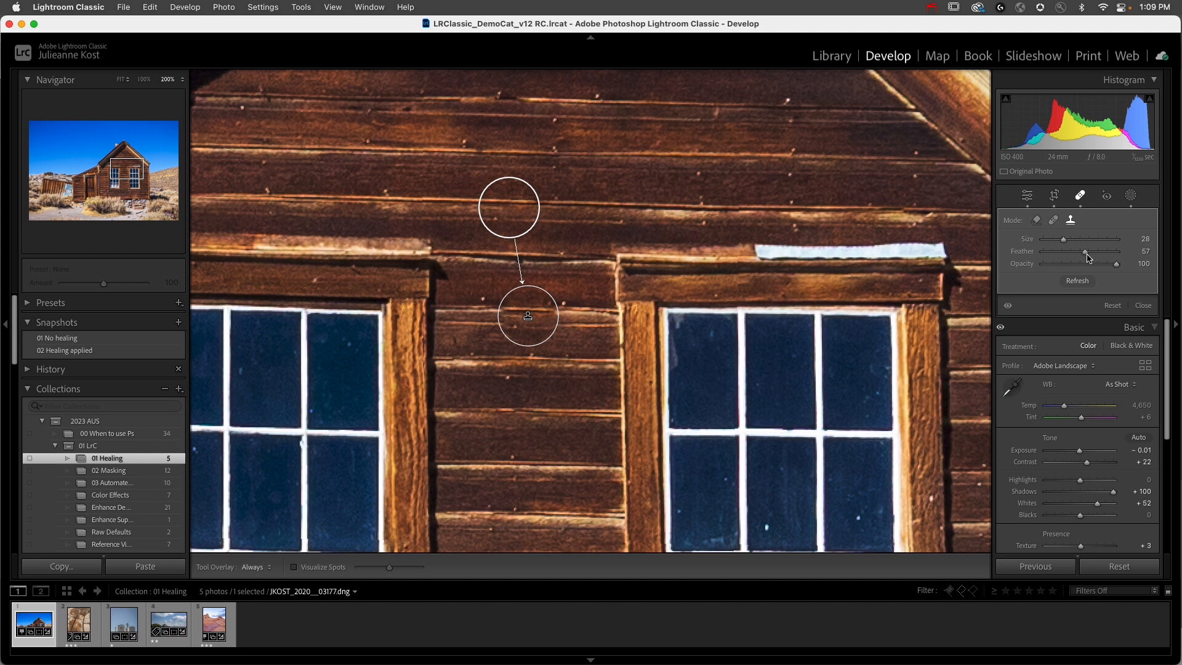
Step: Clone over the reflection in the left window's lower panes, using the right window's matching panes as the source
drag(534, 356, 740, 173)
drag(662, 462, 677, 243)
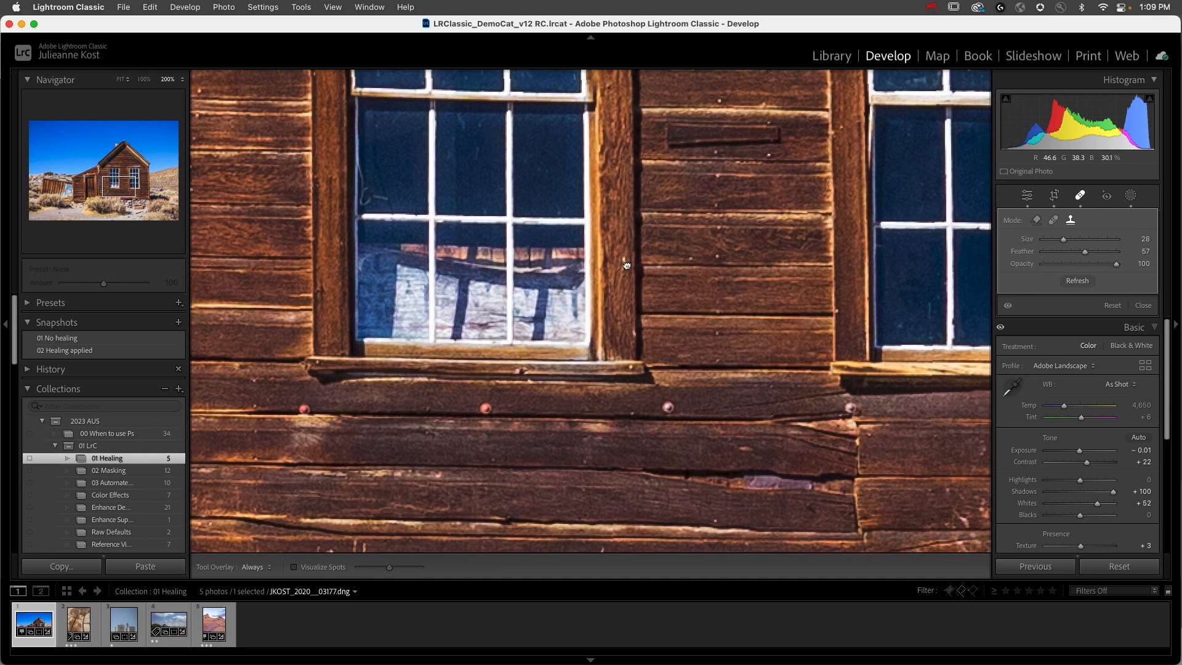
drag(696, 302, 556, 244)
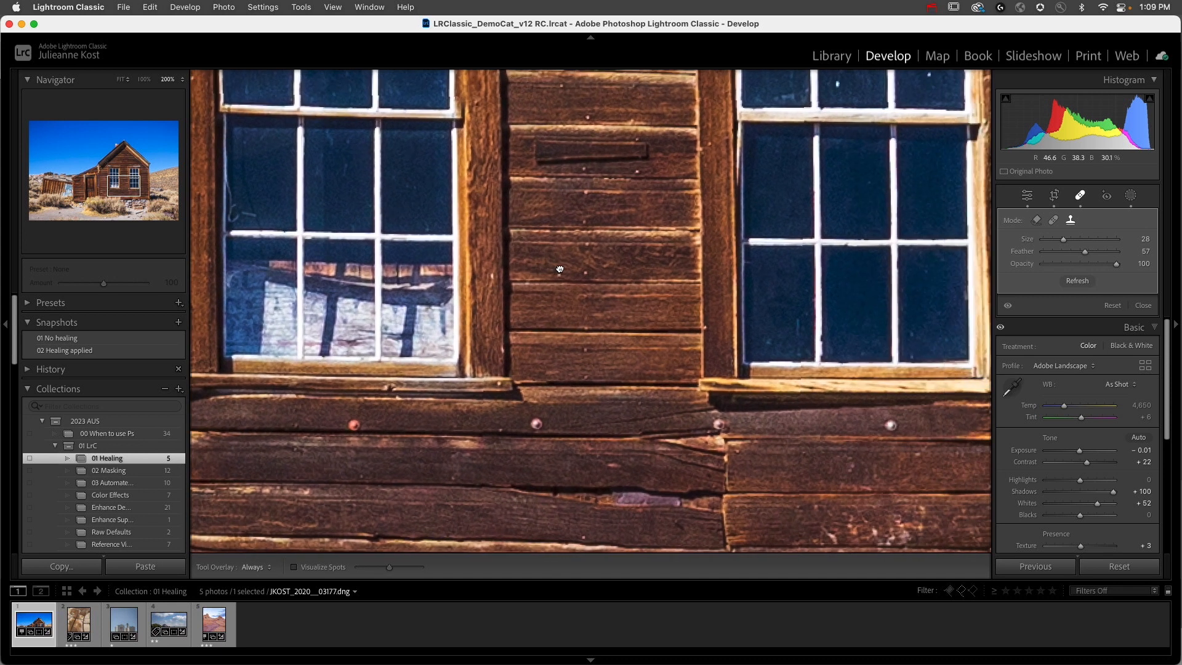
key(super+minus)
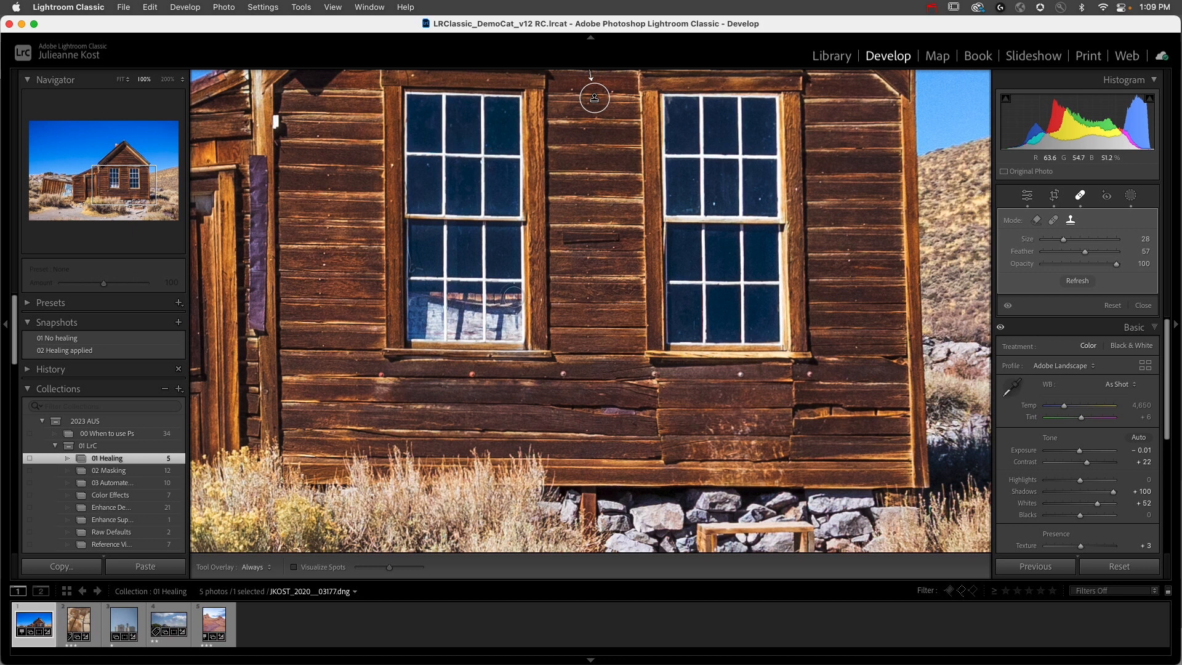
mouse_move(518, 297)
mouse_down()
mouse_move(418, 303)
mouse_move(403, 317)
mouse_move(516, 312)
mouse_move(528, 321)
mouse_move(408, 326)
mouse_move(529, 336)
mouse_move(468, 342)
mouse_move(418, 326)
mouse_up()
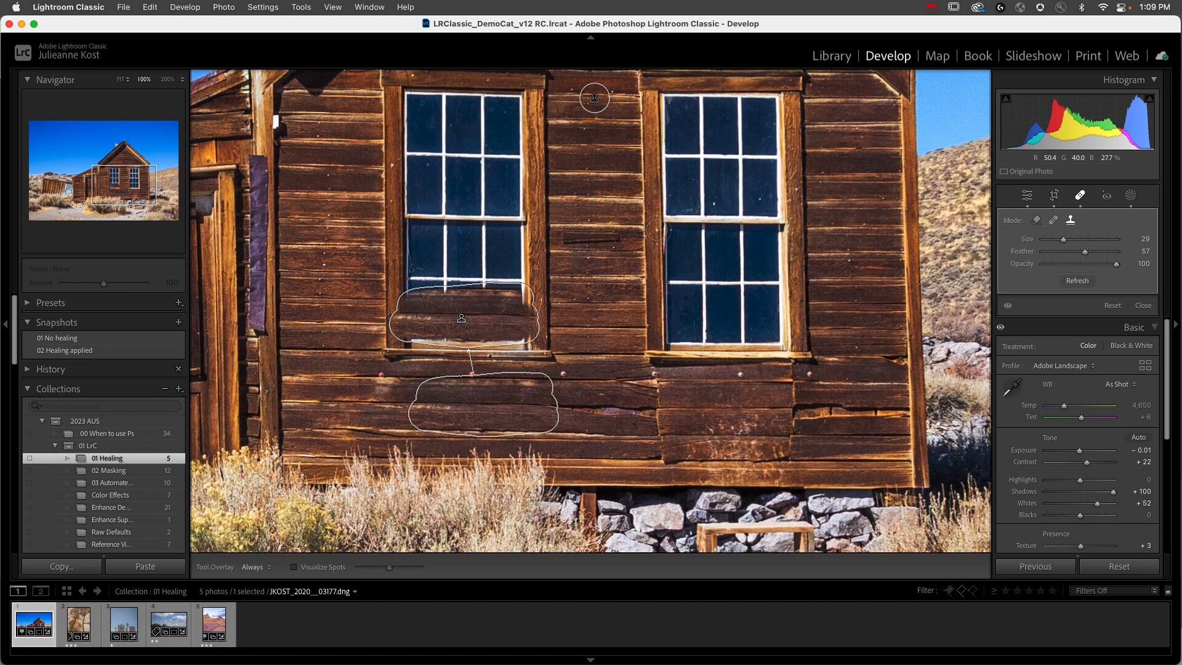
drag(501, 403, 741, 321)
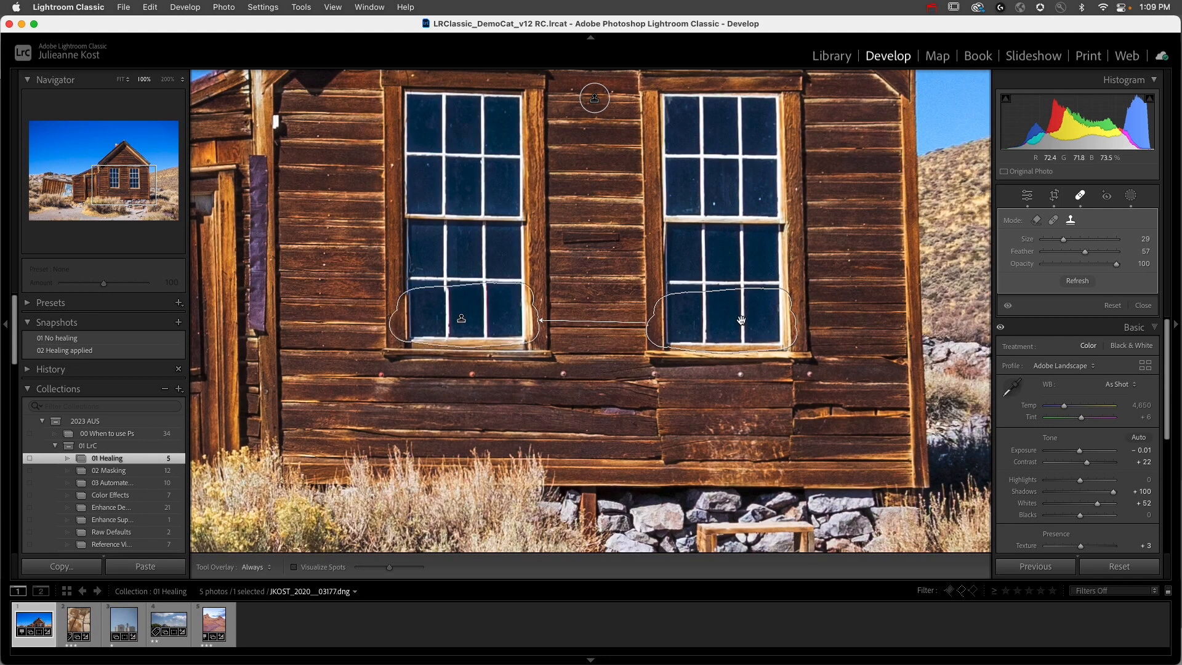
Step: Refresh the window patch's source, realign it with the right window's matching lower panes, and set its feather to 49
click(1078, 283)
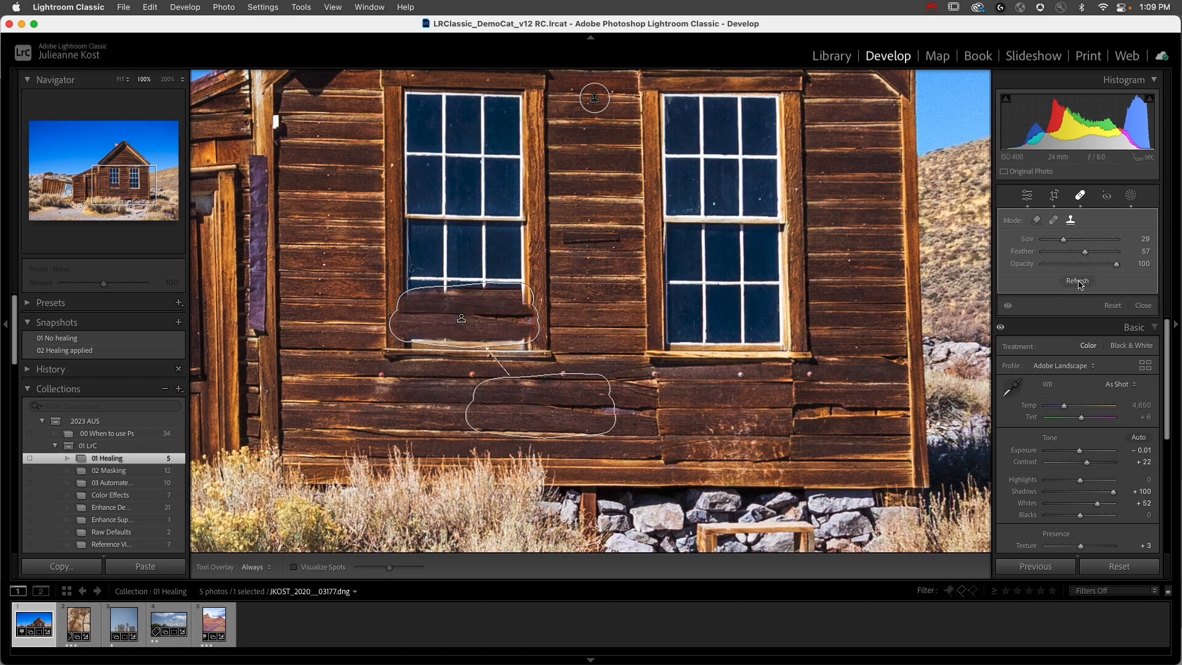
click(1078, 282)
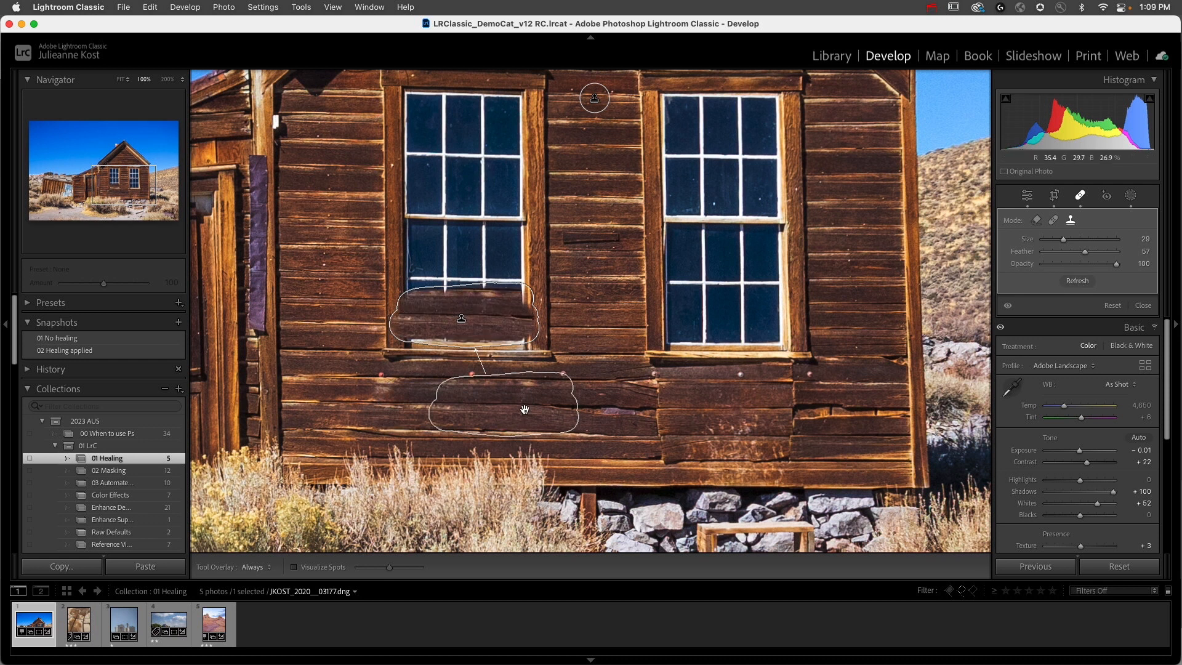
drag(523, 408, 742, 326)
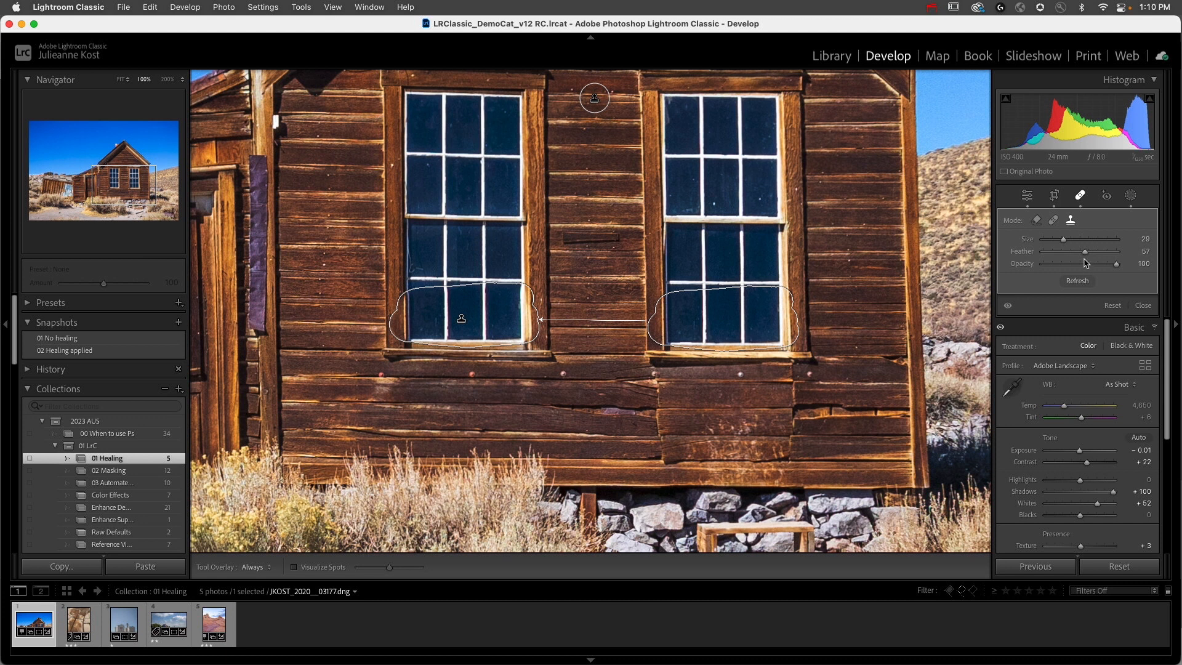
mouse_move(1084, 252)
mouse_down()
mouse_move(1052, 260)
mouse_move(1125, 263)
mouse_up()
Step: Set the clone size to 33 and cover the rock pile beside the house's right corner with hillside texture from above
drag(894, 319, 484, 286)
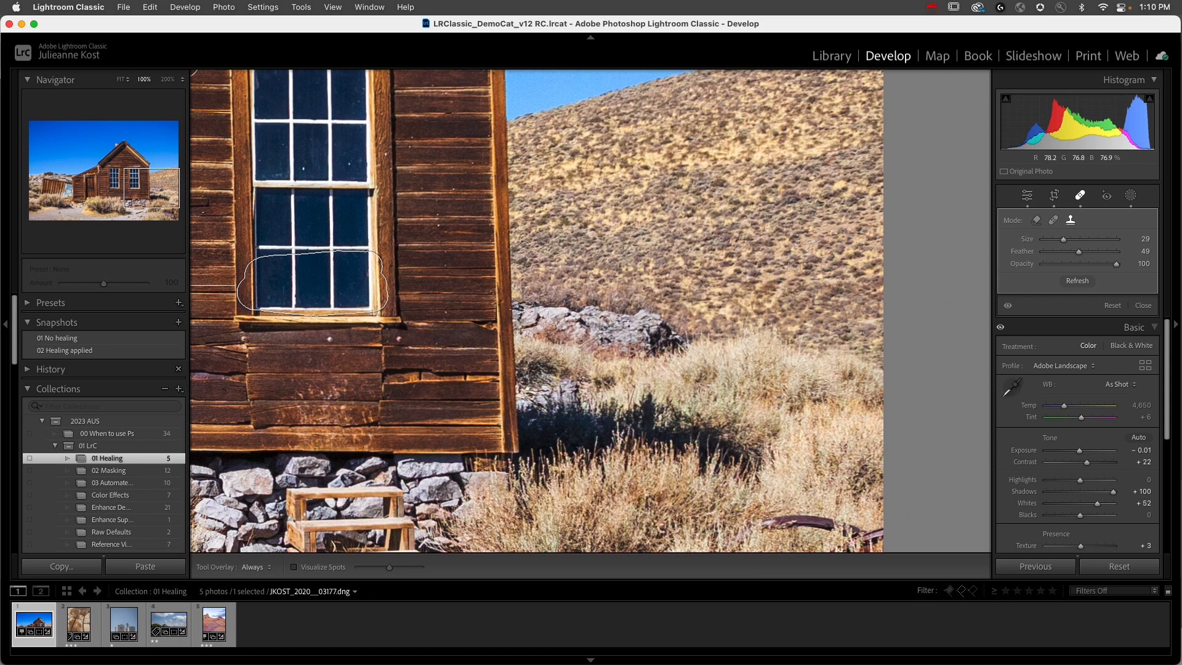
key(bracketright)
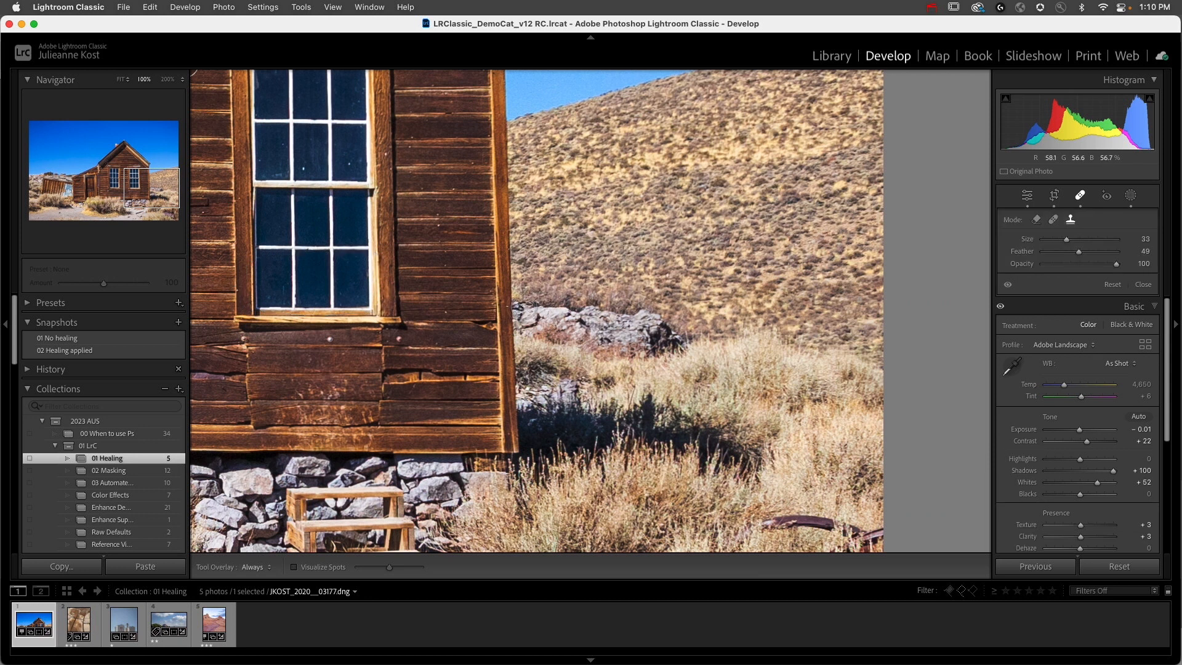
mouse_move(525, 332)
mouse_down()
mouse_move(581, 358)
mouse_move(661, 354)
mouse_move(651, 322)
mouse_move(541, 311)
mouse_move(633, 336)
mouse_move(603, 333)
mouse_up()
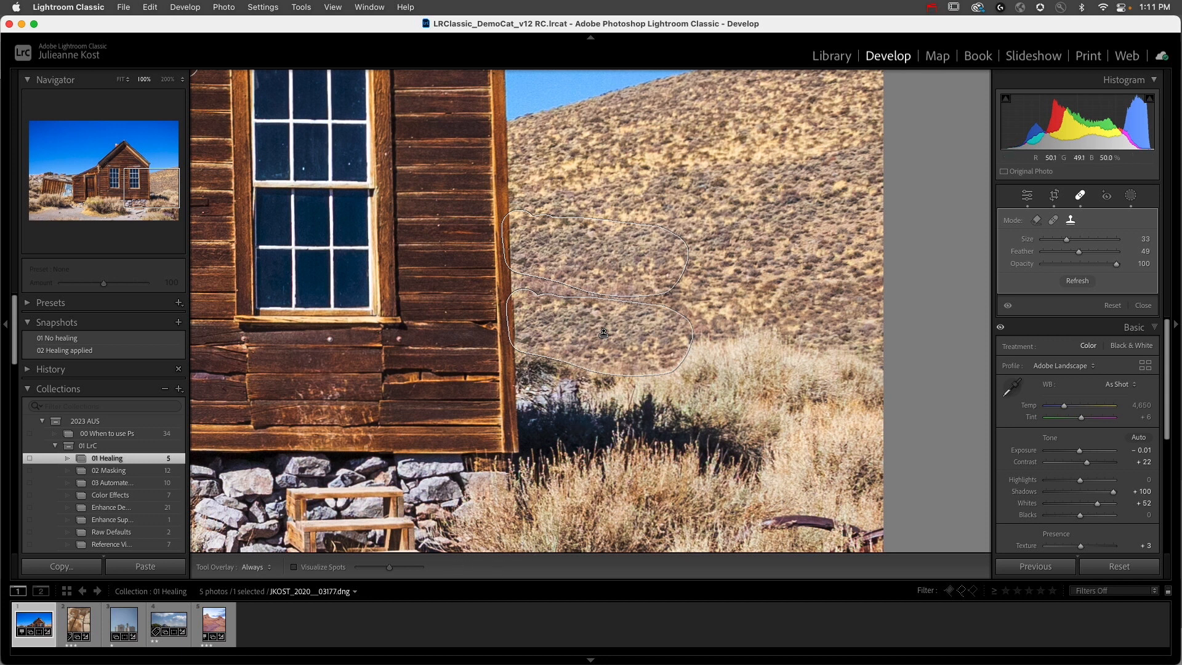
Step: Cover the remaining rocks and shadow beside the house's right corner with a clone stroke, refresh its source, and switch it to Content-Aware Remove
mouse_move(524, 369)
mouse_down()
mouse_move(767, 430)
mouse_move(746, 482)
mouse_move(752, 442)
mouse_move(723, 462)
mouse_move(715, 445)
mouse_move(693, 466)
mouse_move(687, 427)
mouse_move(667, 422)
mouse_move(622, 449)
mouse_move(611, 406)
mouse_move(577, 433)
mouse_move(555, 428)
mouse_move(523, 379)
mouse_move(534, 464)
mouse_move(506, 475)
mouse_up()
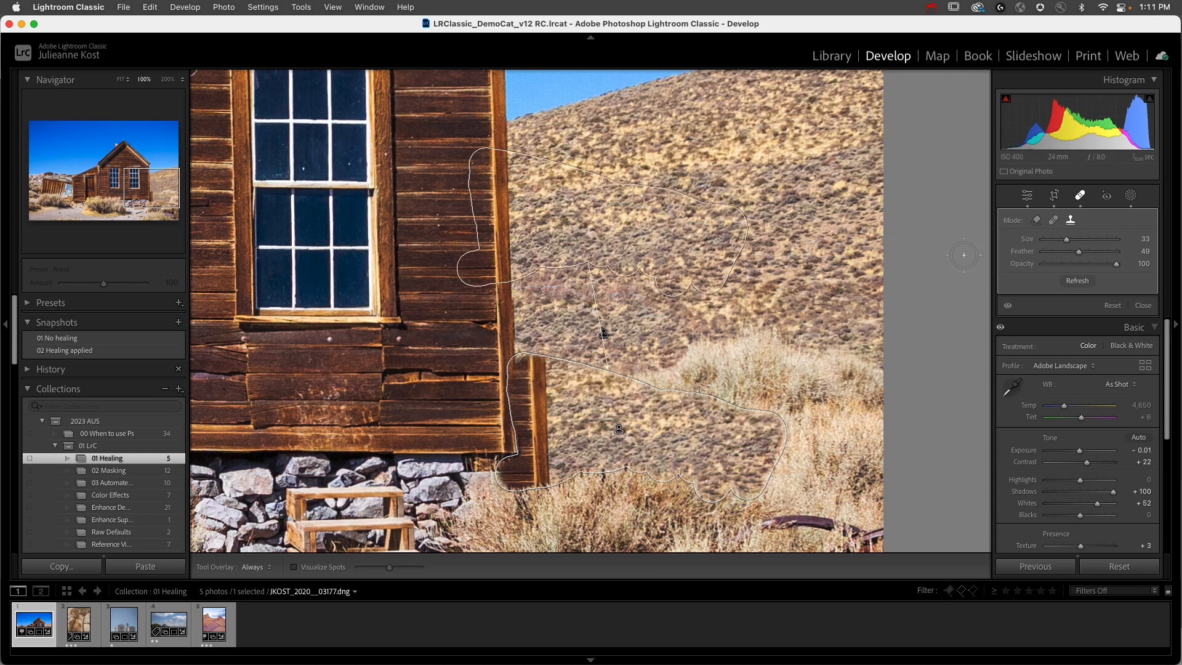
key(slash)
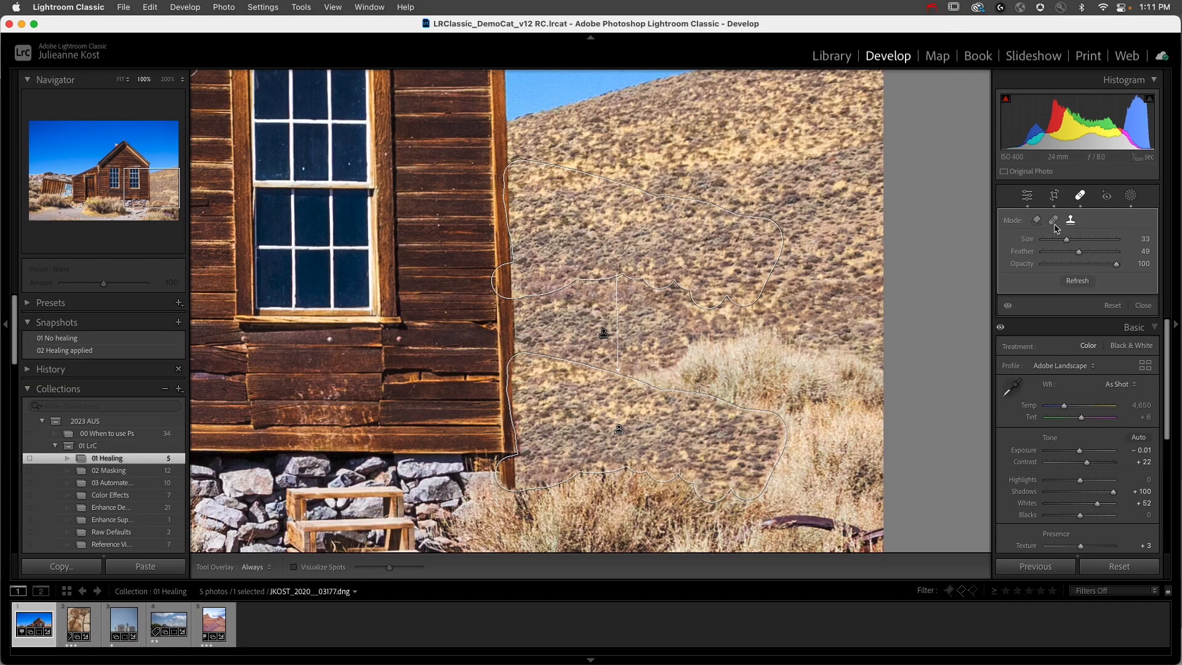
click(1053, 222)
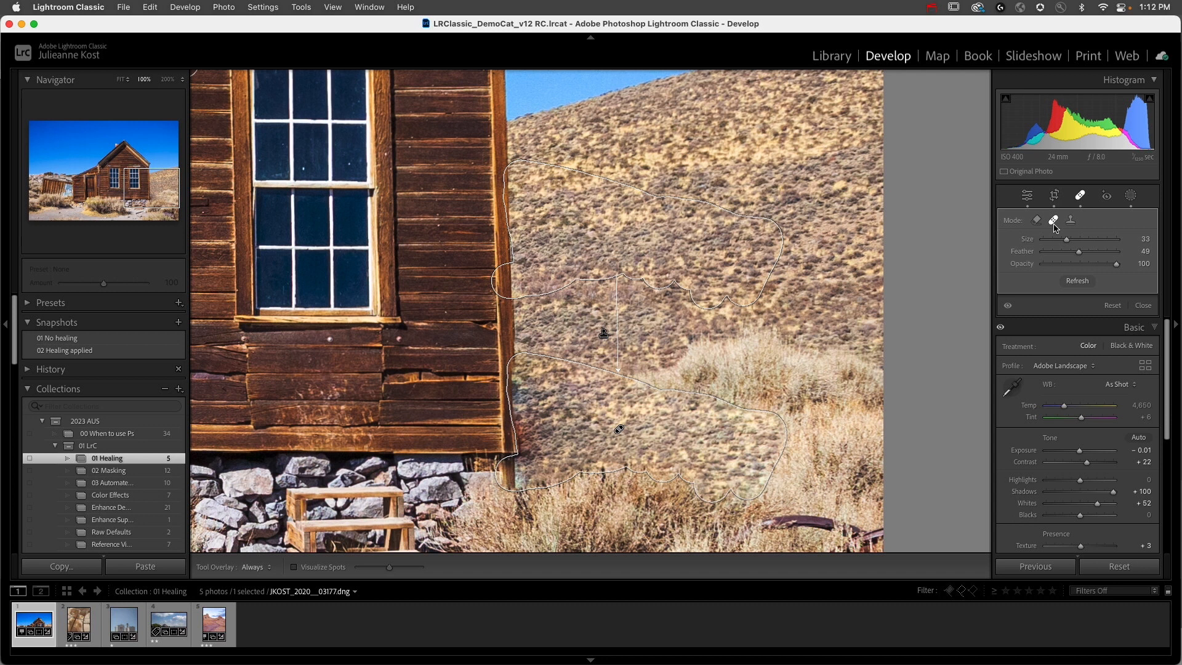
click(1037, 221)
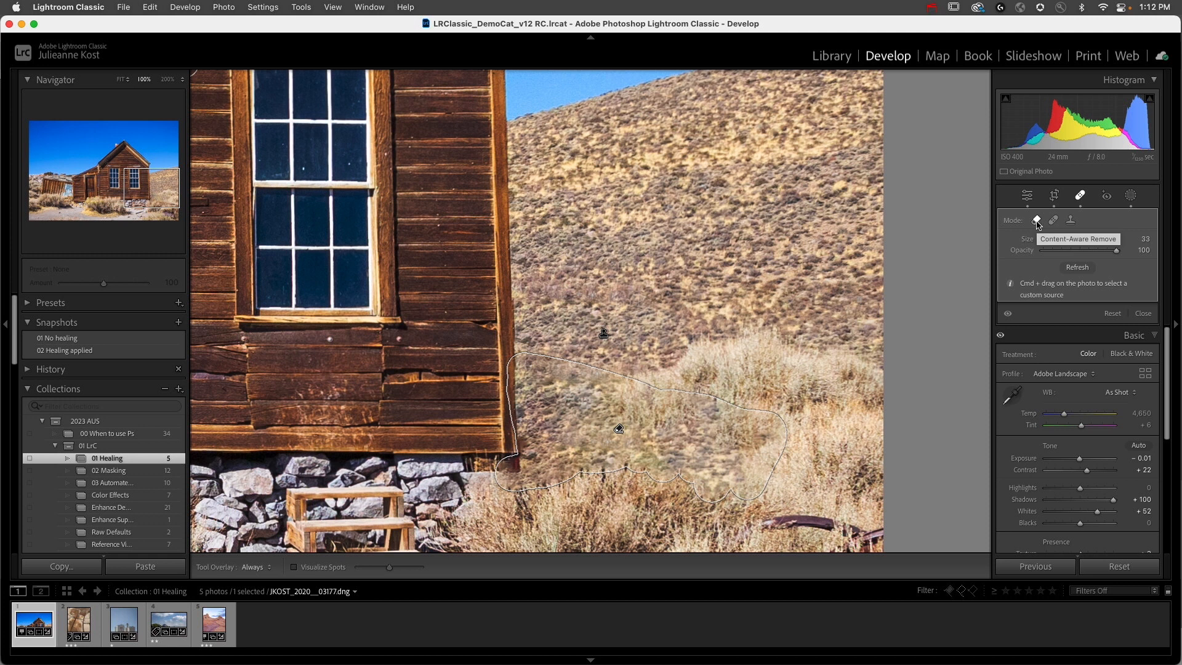
Step: Rework the removal area beside the house's right corner and sample a custom source from the hillside and grass
drag(619, 429, 615, 433)
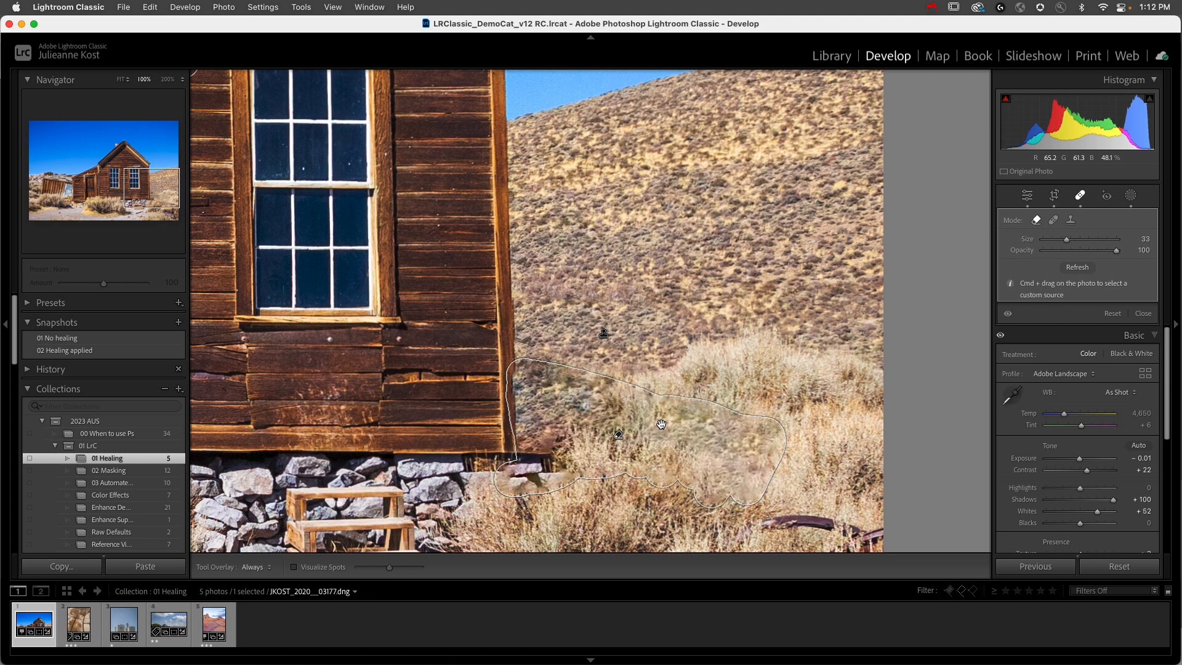
drag(619, 436, 618, 410)
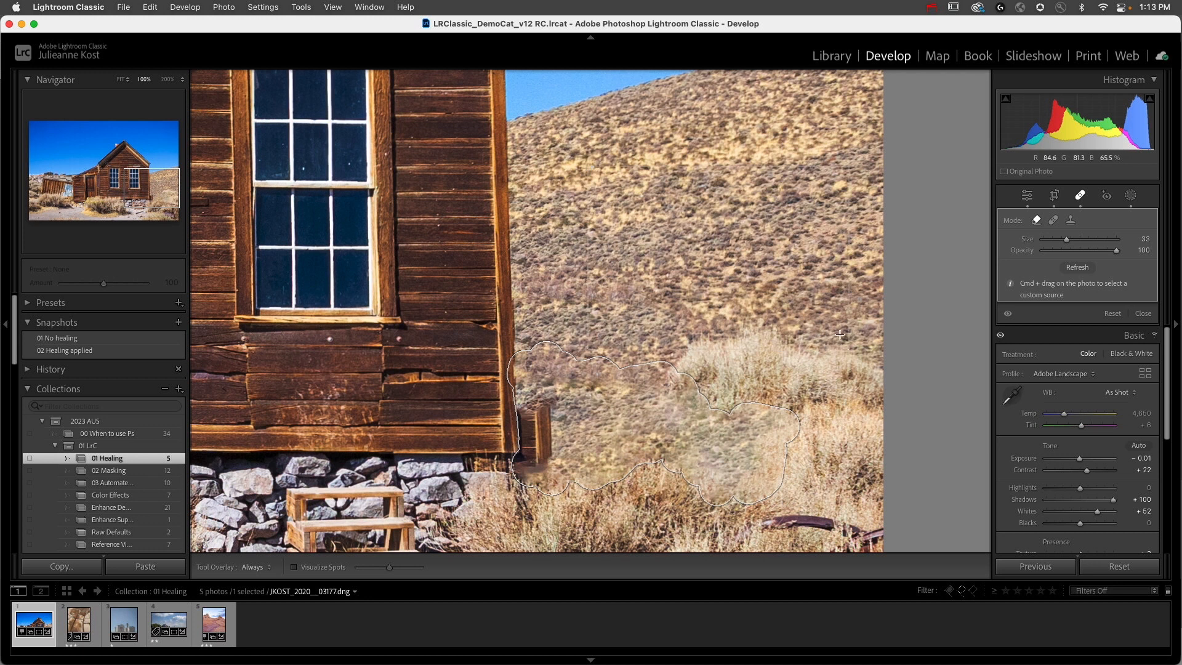
drag(810, 330, 818, 359)
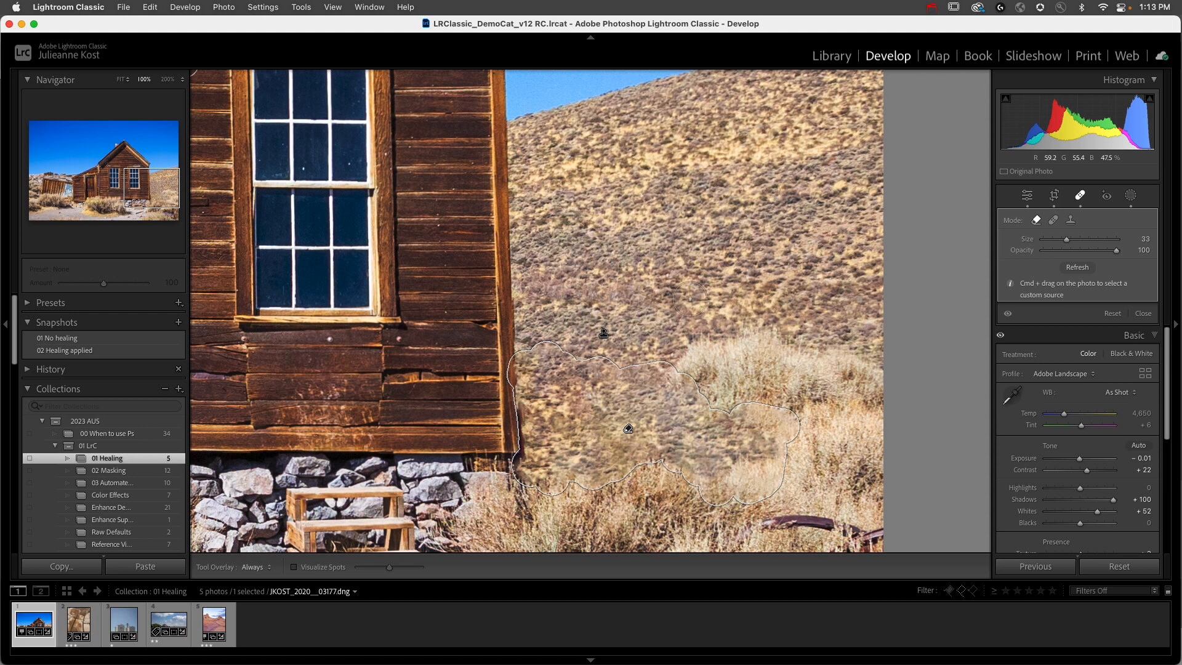
Step: Set the brush size to 24, hide the tool overlay, and remove the leftover strip along the lower edge of the house's right corner
key([)
key(bracketleft)
key(bracketleft)
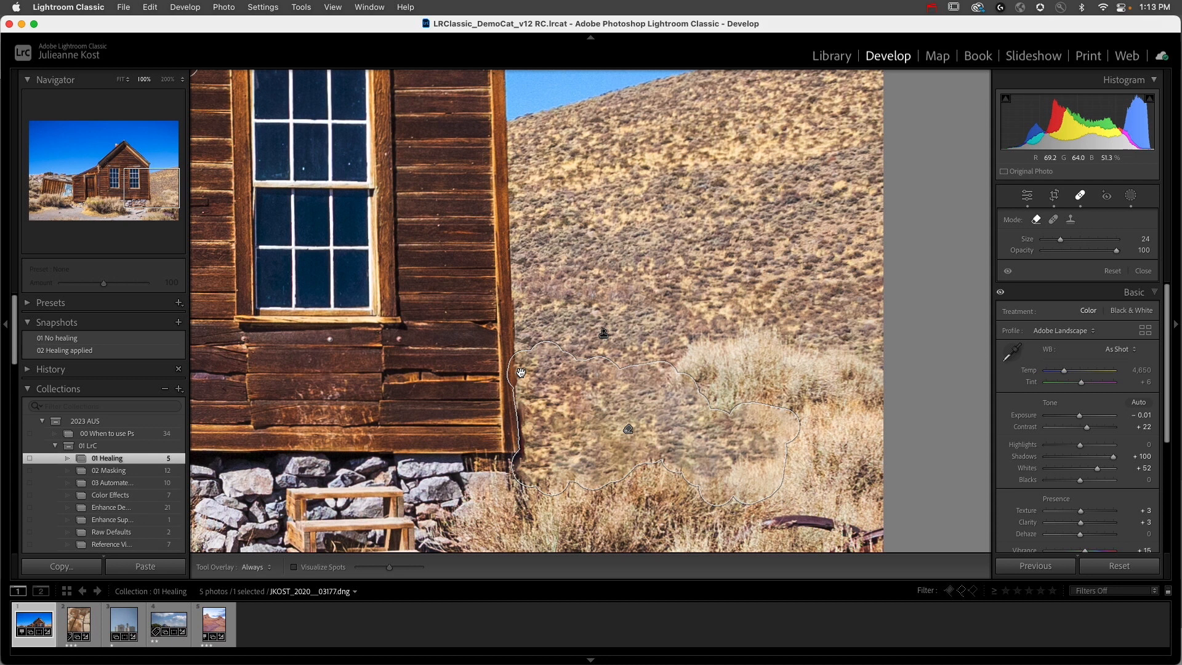
key(h)
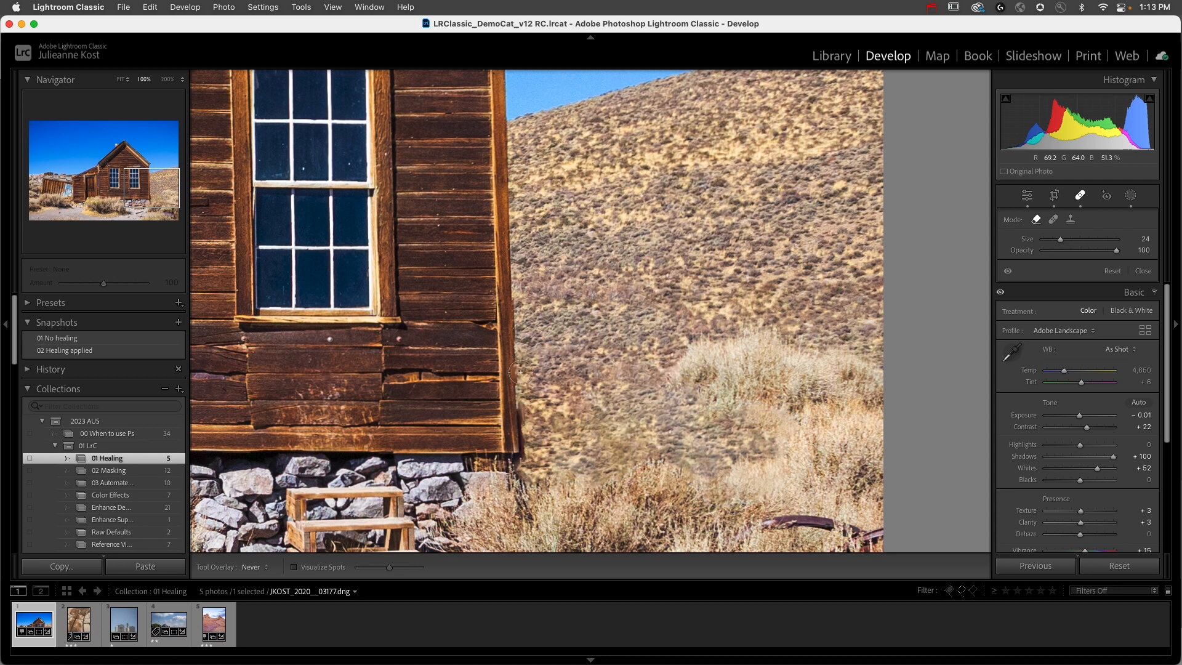
drag(522, 367, 523, 433)
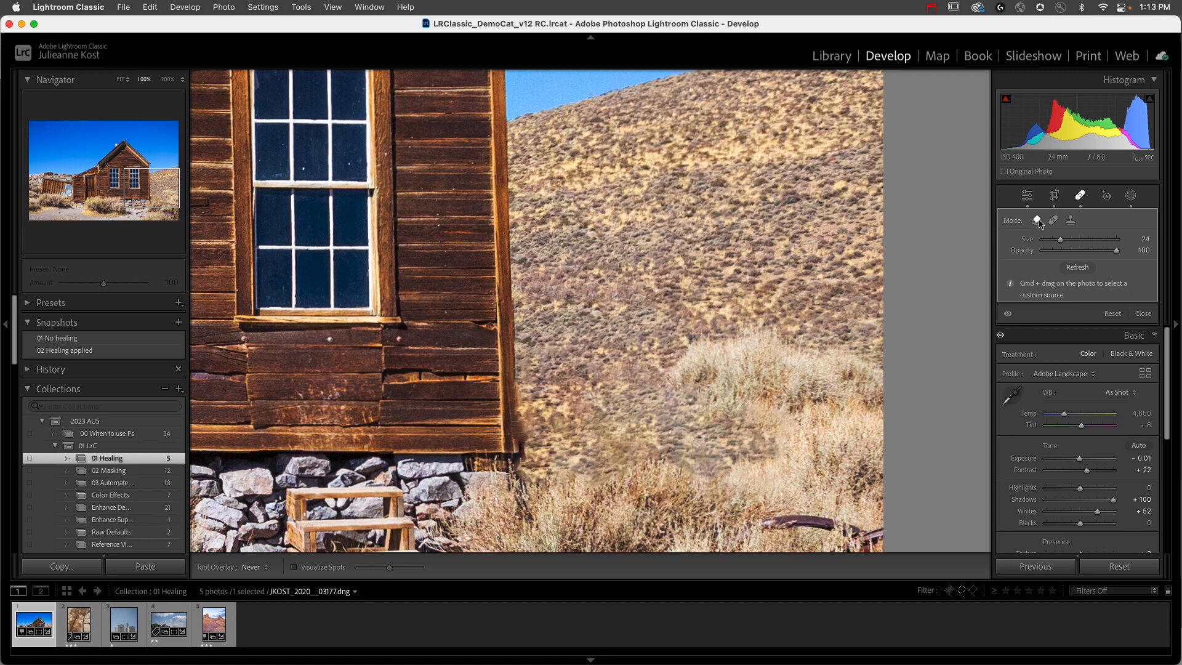
Step: Switch the corner-edge patch to Clone, align its source with the clean edge higher up, and set the feather to 91
click(1071, 222)
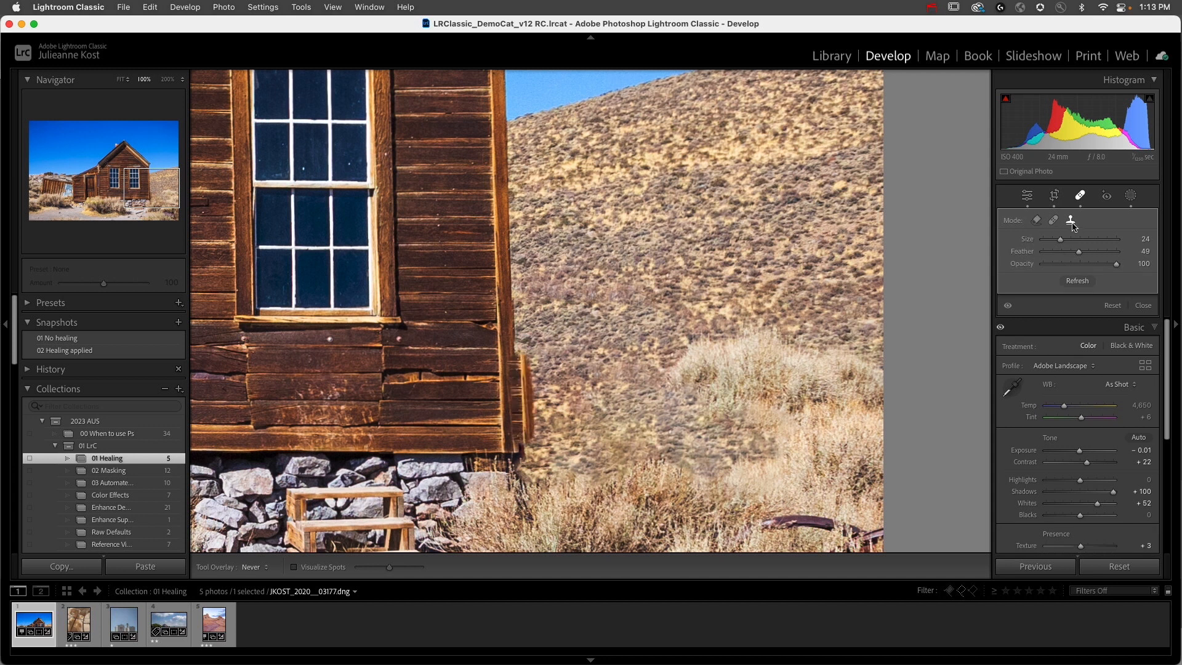
key(h)
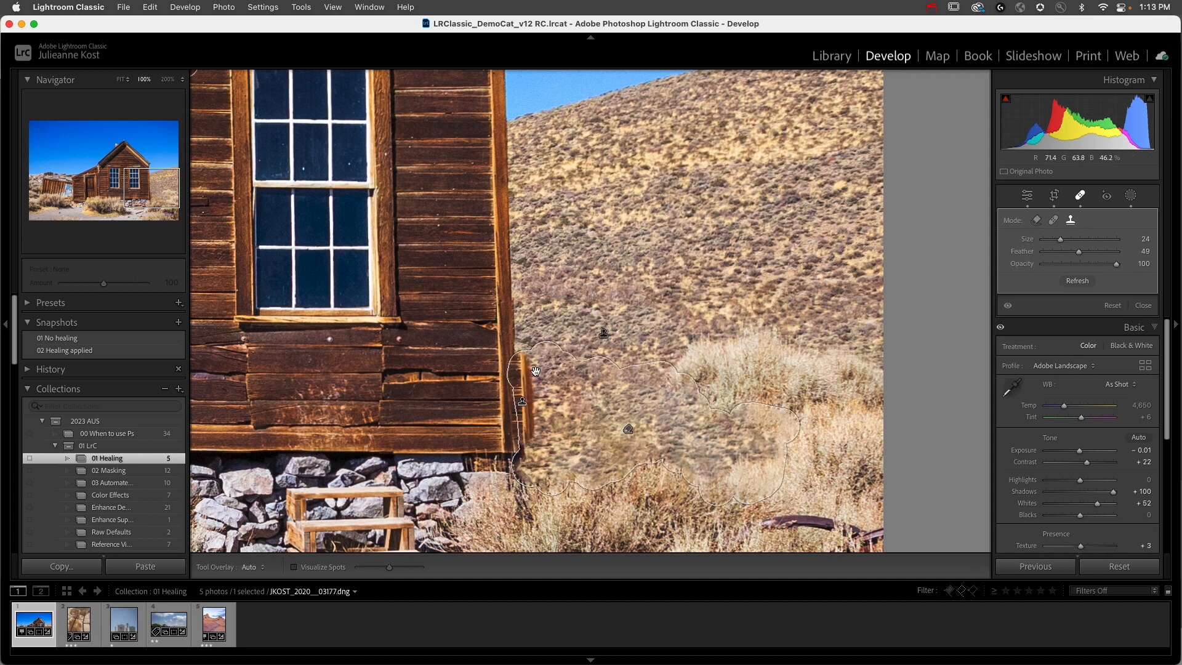
drag(500, 259, 521, 249)
key(h)
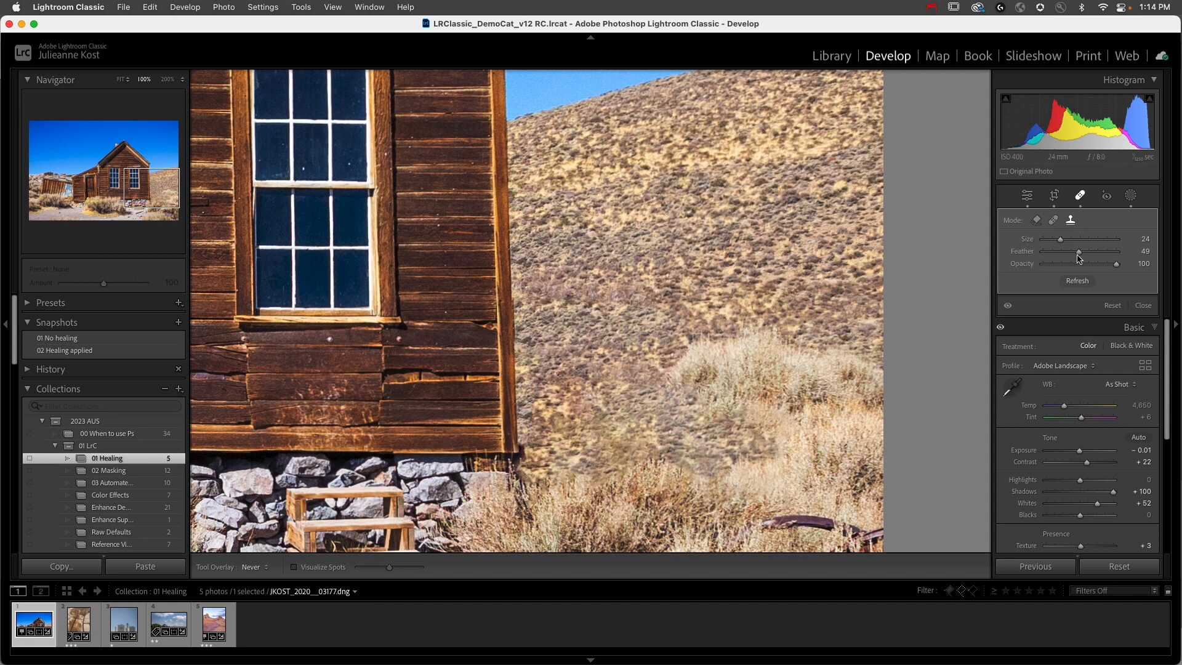
drag(1080, 255, 1110, 248)
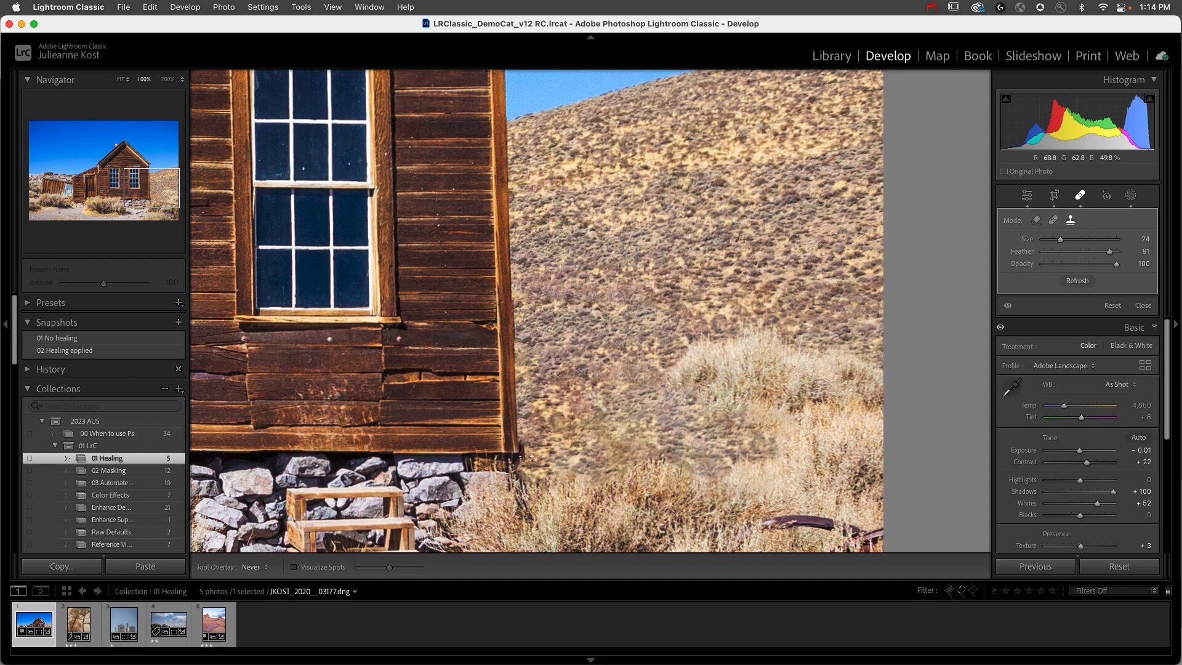
Step: Set the clone size to 33 and clone over the remnant at the base of the house's right corner
key(])
key(])
click(528, 449)
Step: Clone over the upper rusted metal piece in the bushes at the photo's right edge, using brush size 50
drag(720, 530, 631, 269)
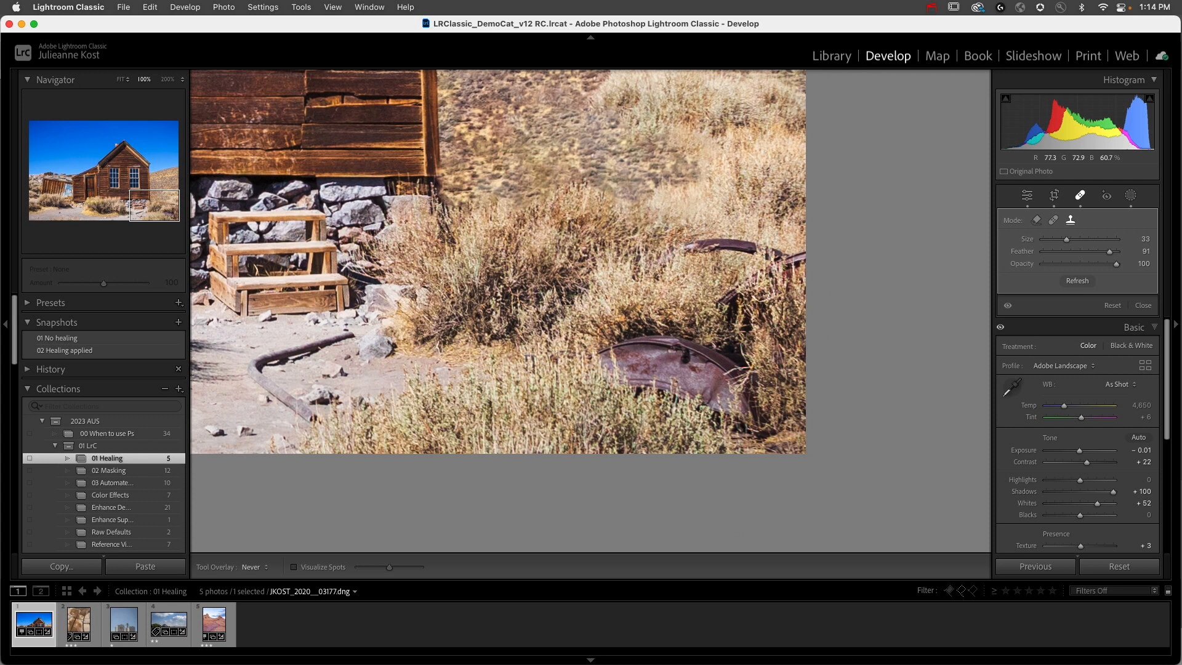
key(Escape)
mouse_move(683, 248)
mouse_down()
mouse_move(738, 246)
mouse_move(773, 280)
mouse_move(726, 308)
mouse_move(752, 311)
mouse_move(766, 333)
mouse_up()
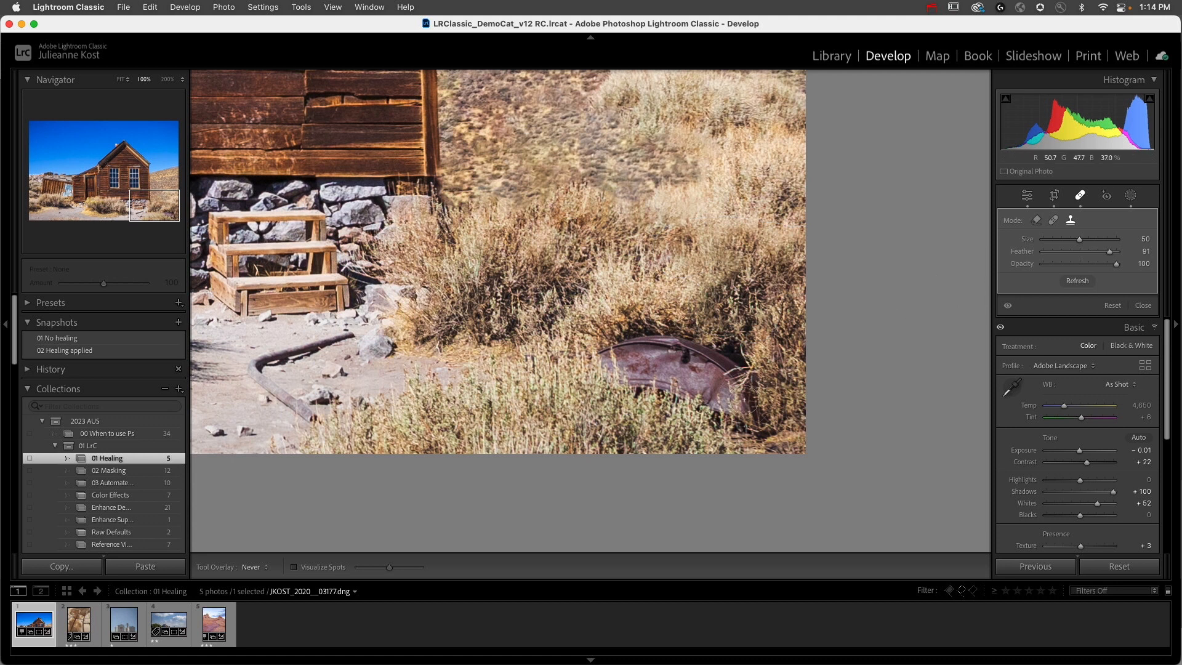
Step: Clone over the lower rusted metal piece in the brush and refresh the patch's source
mouse_move(751, 384)
mouse_down()
mouse_move(749, 327)
mouse_move(721, 355)
mouse_move(684, 340)
mouse_move(612, 351)
mouse_move(593, 331)
mouse_move(616, 317)
mouse_move(602, 365)
mouse_move(737, 426)
mouse_move(749, 399)
mouse_move(649, 364)
mouse_up()
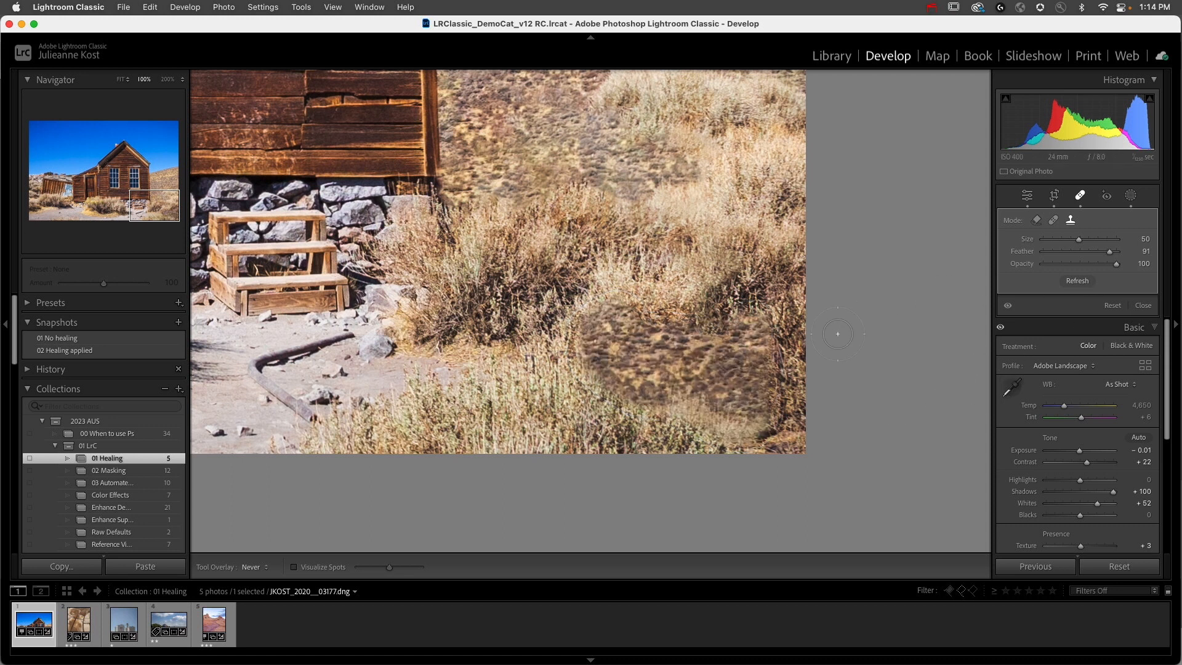
key(slash)
key(slash)
key(slash)
Step: Restore the tool overlay, convert the lower metal patch to Content-Aware Remove, and refresh its result
drag(708, 246, 543, 349)
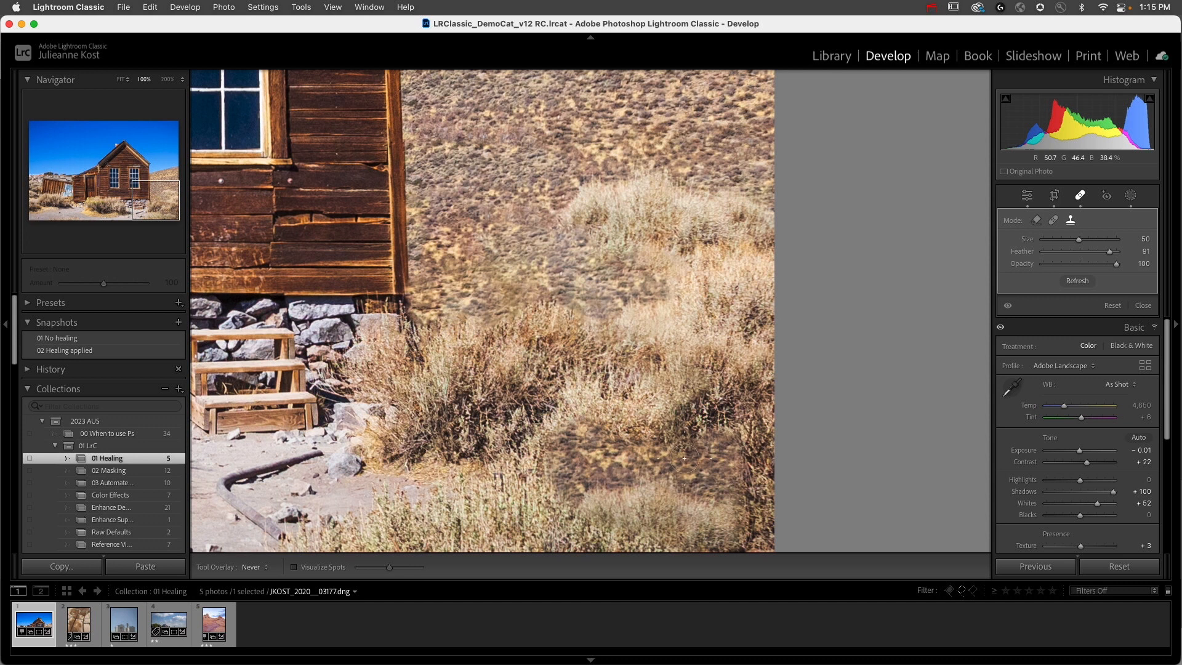
key(h)
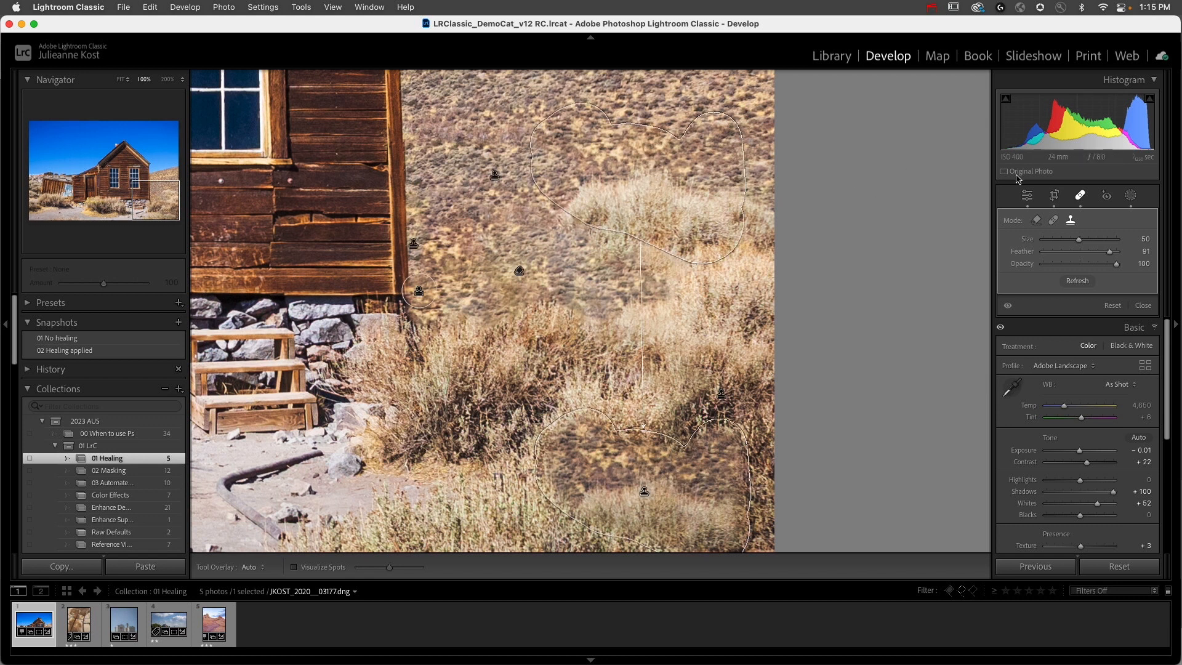
click(1037, 223)
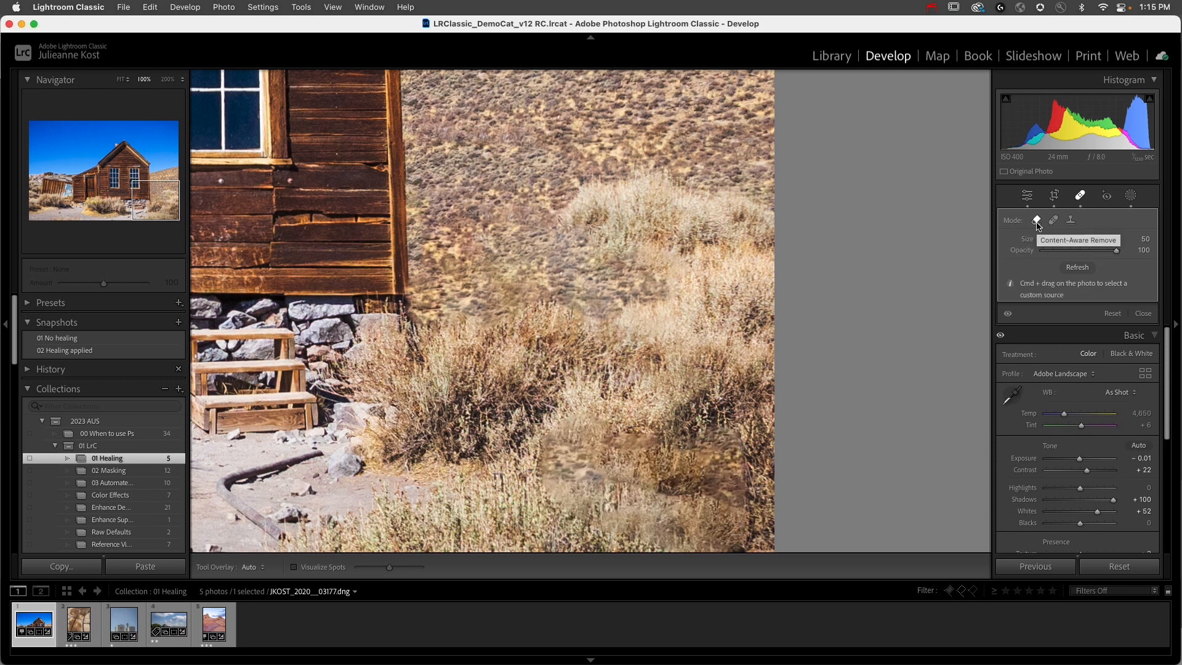
click(1077, 268)
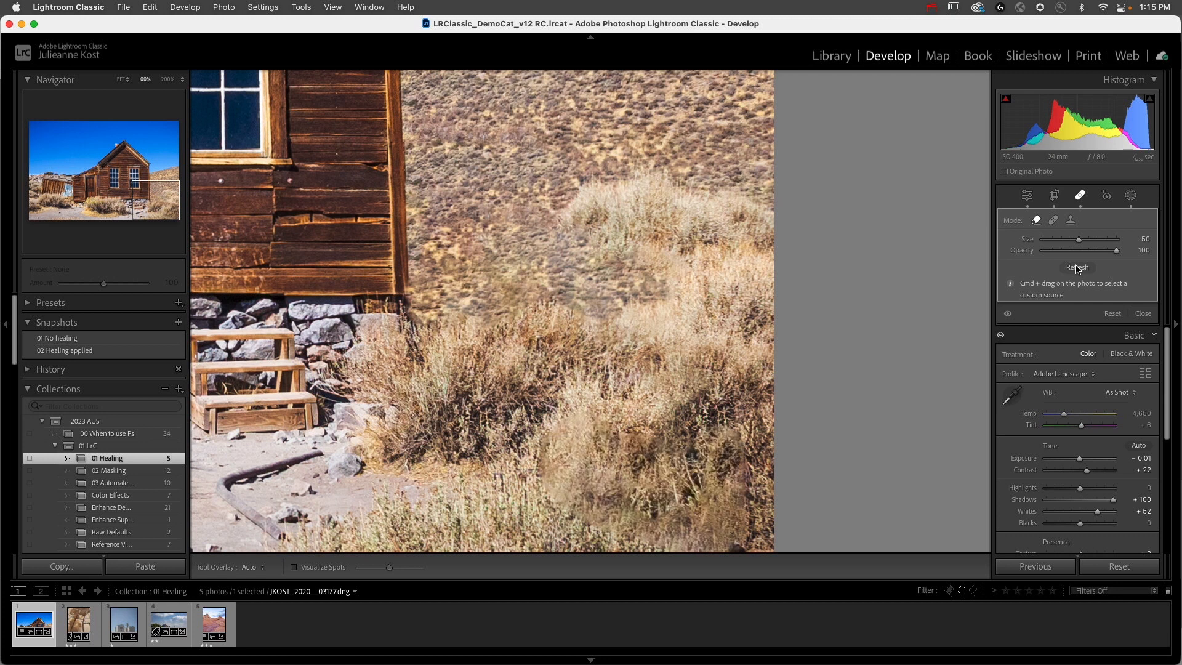
Step: Set the brush size to 24 and remove the curved pipe on the ground in front of the wooden steps
mouse_move(345, 444)
mouse_down()
mouse_move(542, 310)
mouse_move(624, 273)
mouse_move(505, 314)
mouse_move(502, 336)
mouse_move(548, 369)
mouse_move(574, 342)
mouse_move(560, 354)
mouse_up()
key(bracketleft)
key(bracketleft)
key(bracketleft)
key(bracketleft)
key(bracketleft)
key(bracketleft)
key(bracketleft)
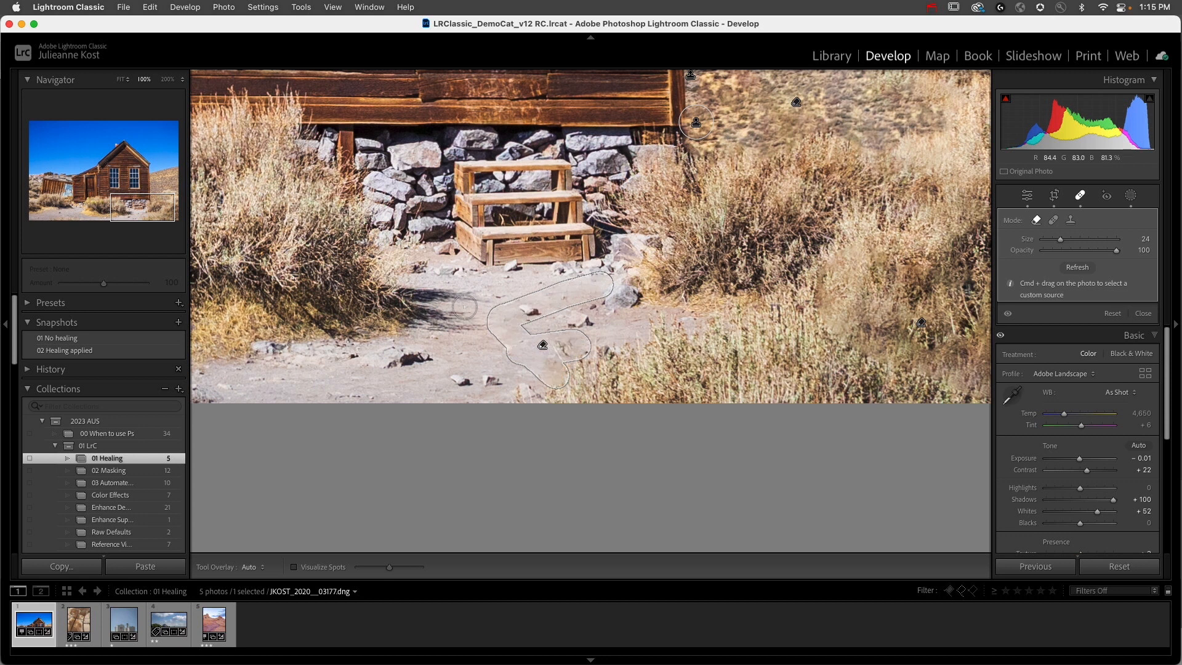
Step: Remove the wooden steps with Content-Aware Remove, sample the adjacent stone foundation as custom source, and touch up the stones with the overlay hidden
mouse_move(456, 165)
mouse_down()
mouse_move(557, 168)
mouse_move(583, 253)
mouse_move(490, 258)
mouse_move(464, 236)
mouse_move(458, 181)
mouse_move(550, 186)
mouse_move(476, 198)
mouse_move(473, 211)
mouse_move(552, 214)
mouse_move(557, 202)
mouse_move(584, 240)
mouse_move(559, 246)
mouse_move(550, 221)
mouse_move(501, 232)
mouse_move(524, 244)
mouse_move(484, 223)
mouse_move(464, 229)
mouse_move(459, 199)
mouse_up()
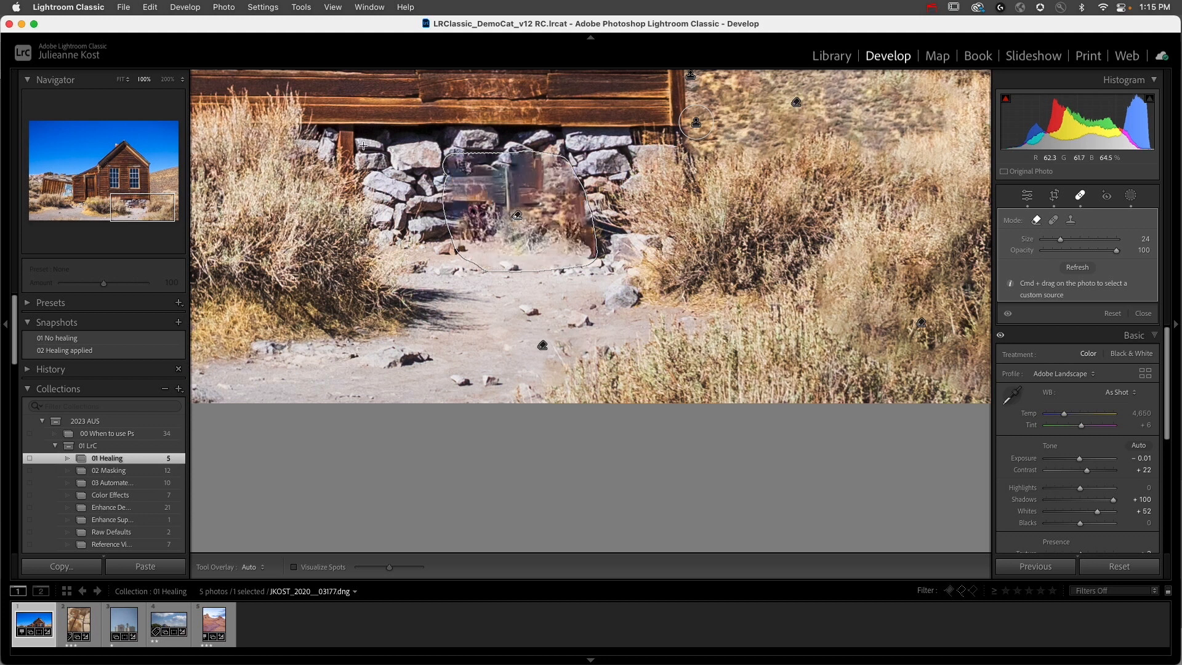
drag(427, 225, 433, 234)
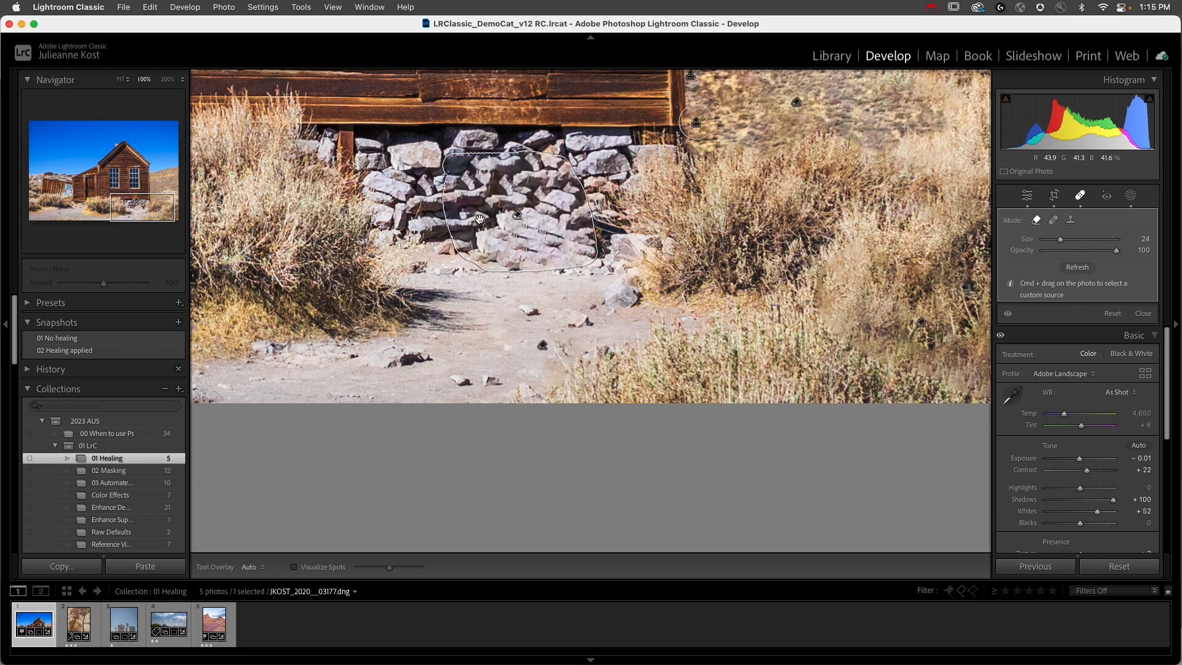
key(h)
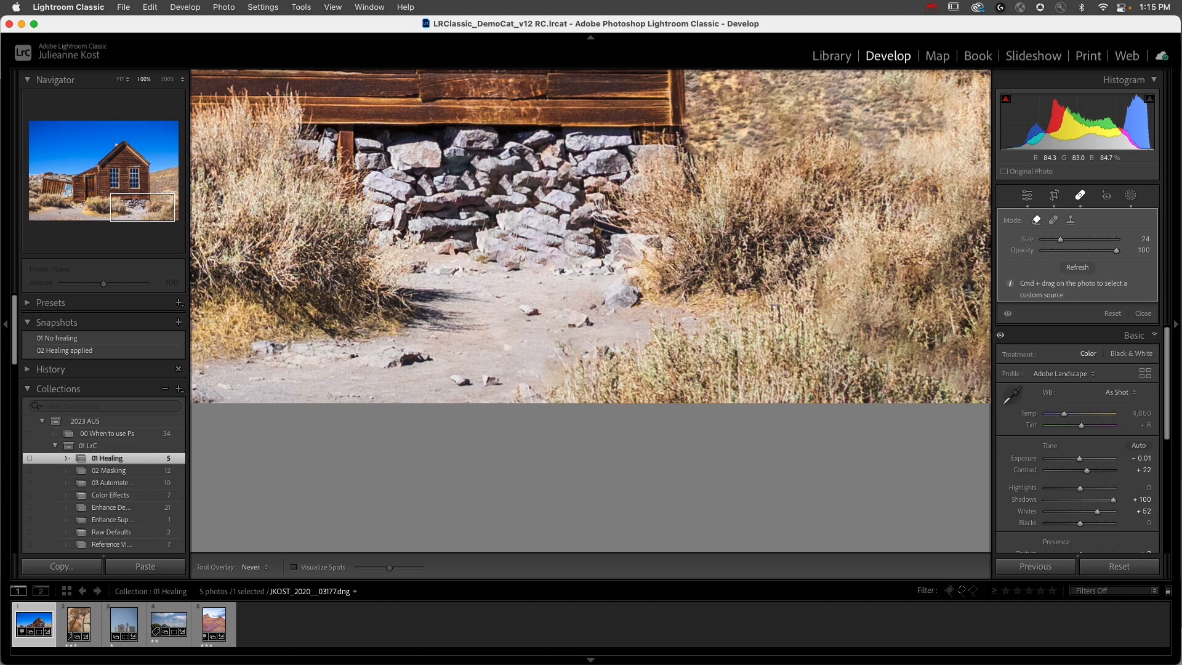
drag(576, 244, 581, 220)
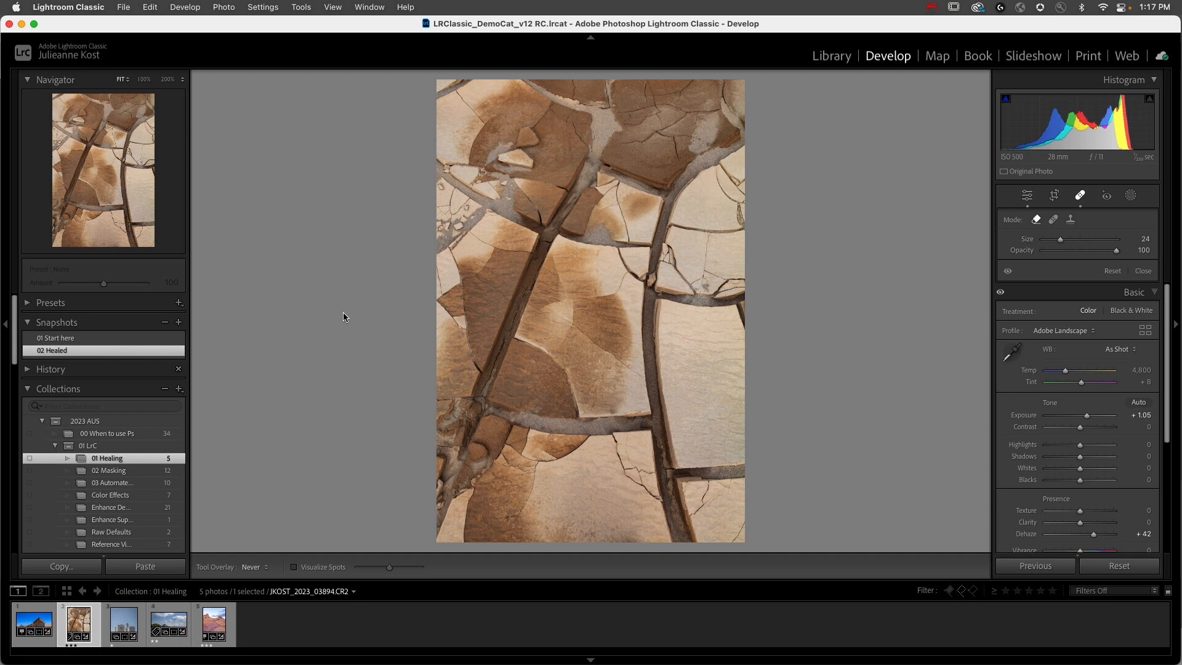
Step: Set the overlay to Auto, and in the grain silos photo remove the left wire's lower part with a straight size 21 stroke
key(h)
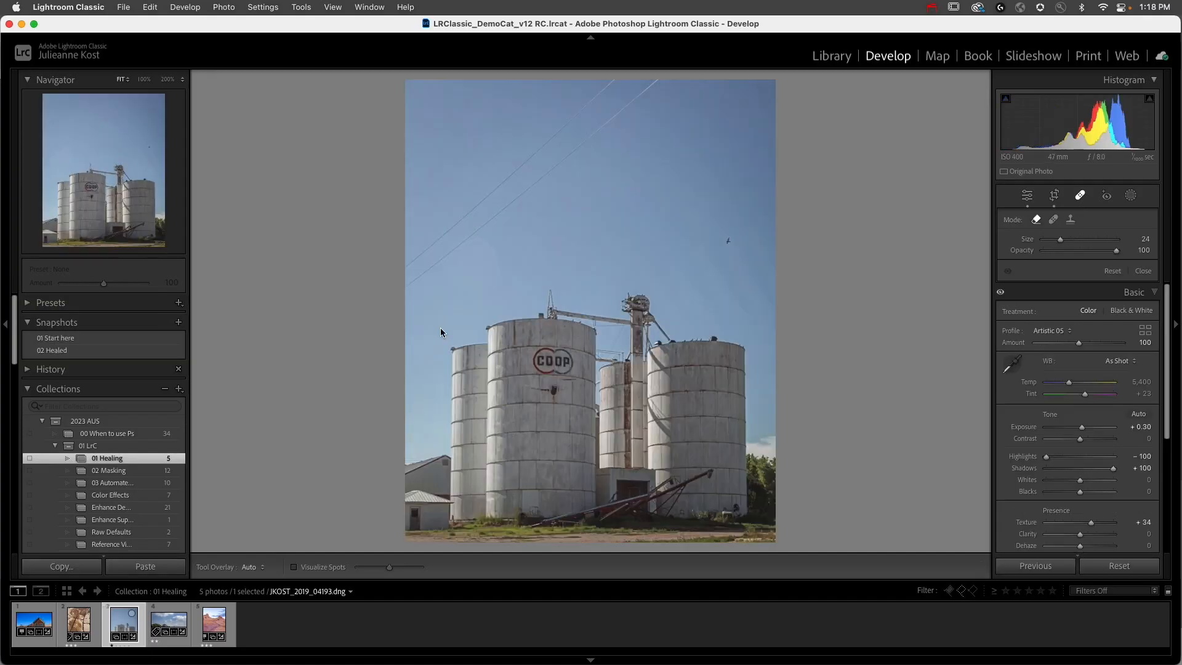
click(408, 256)
key(bracketleft)
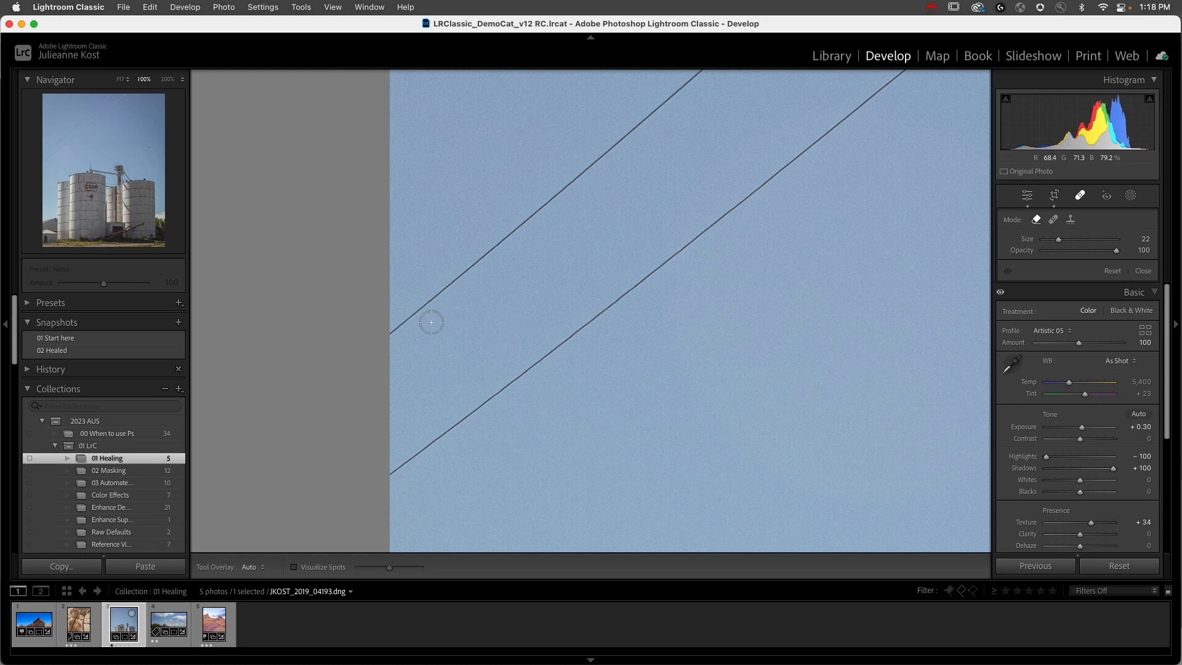
click(389, 334)
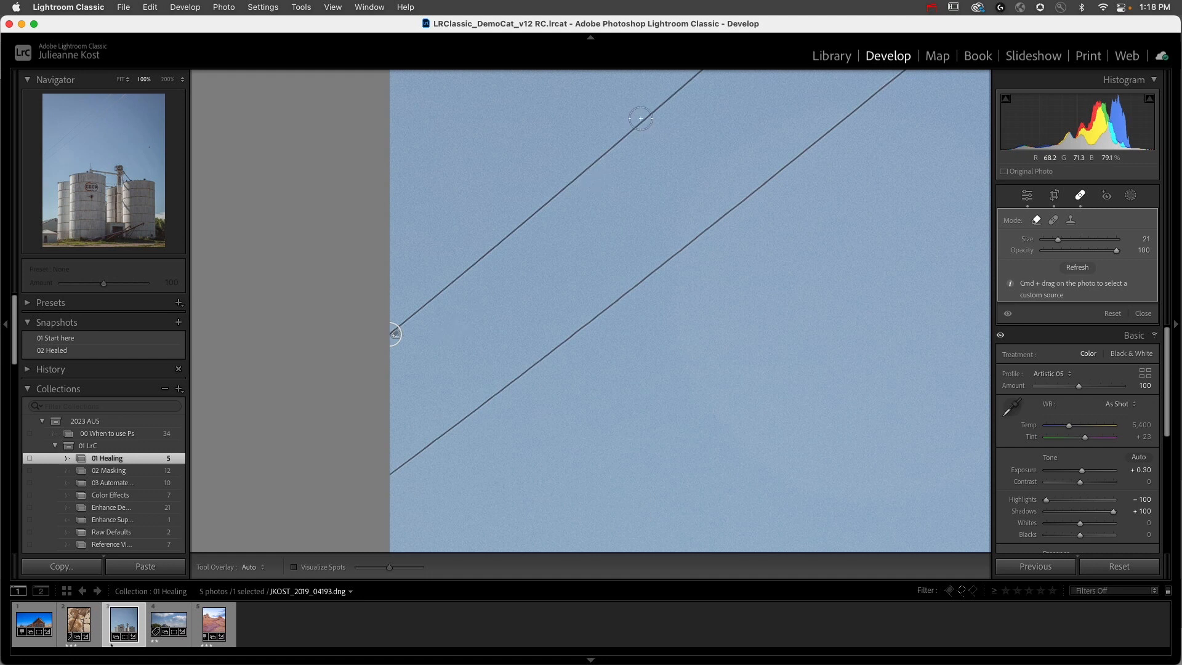
shift+click(645, 116)
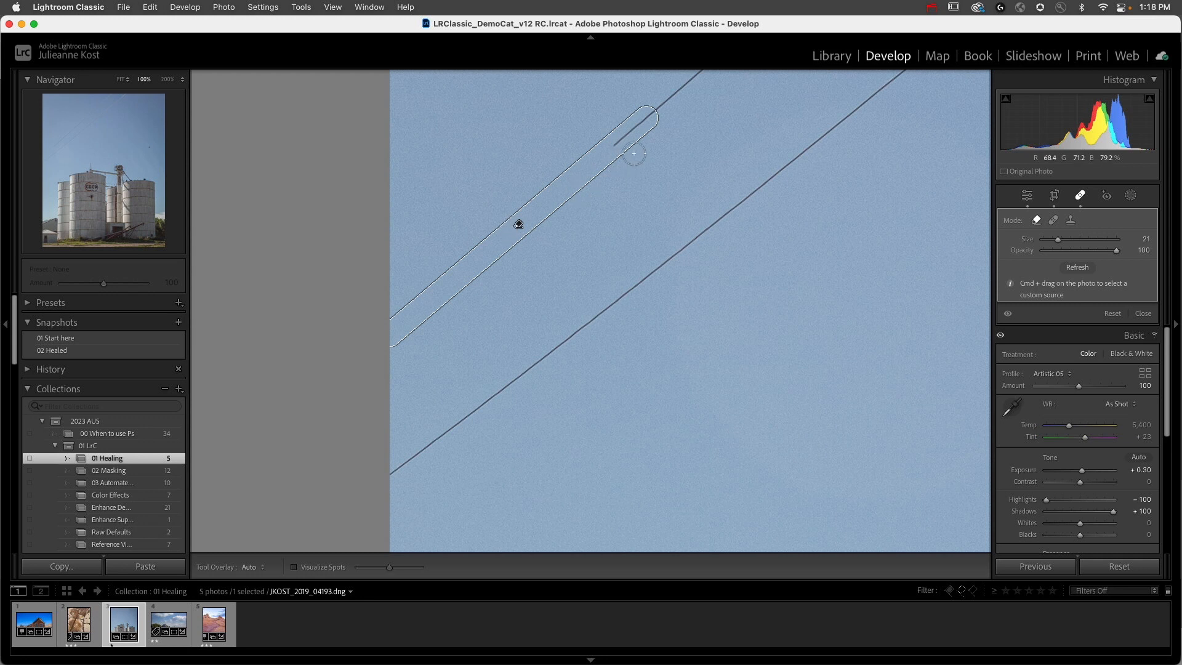
Step: Switch the wire patch to Heal, move its source onto clean sky, and set the feather to 23
click(1054, 221)
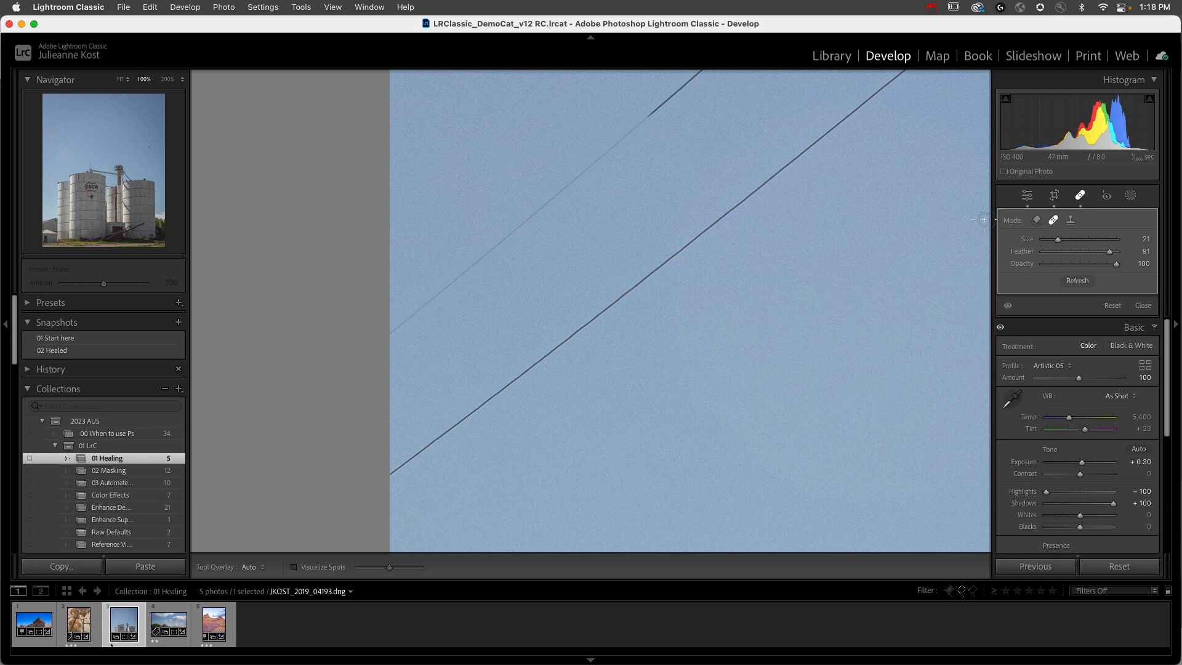
drag(552, 146, 536, 126)
drag(1061, 250, 1060, 251)
Step: Extend the left wire's Heal patch with connected straight strokes along the wire up to the photo's upper edge
drag(685, 149, 385, 436)
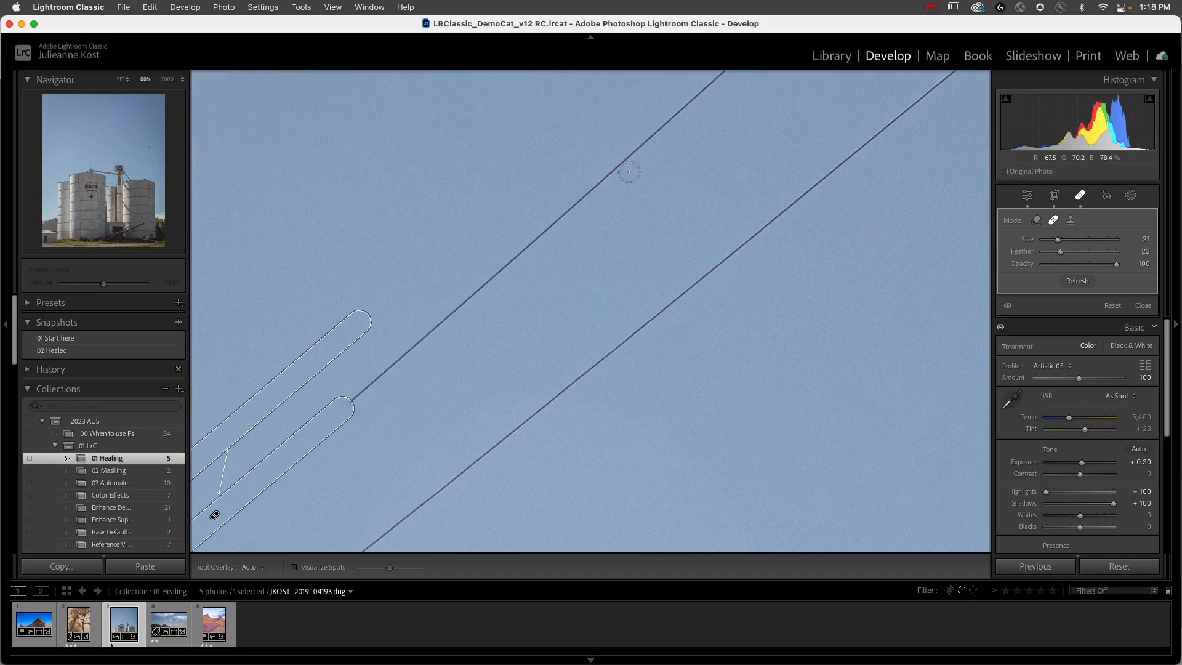
shift+click(628, 157)
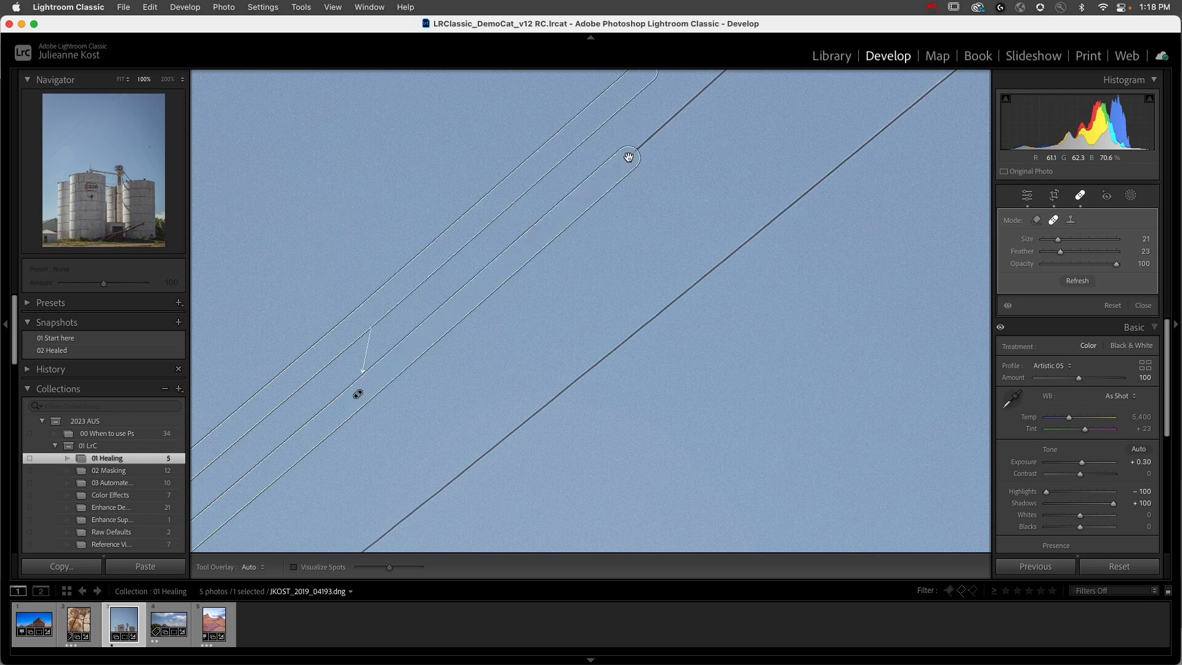
drag(733, 186, 412, 504)
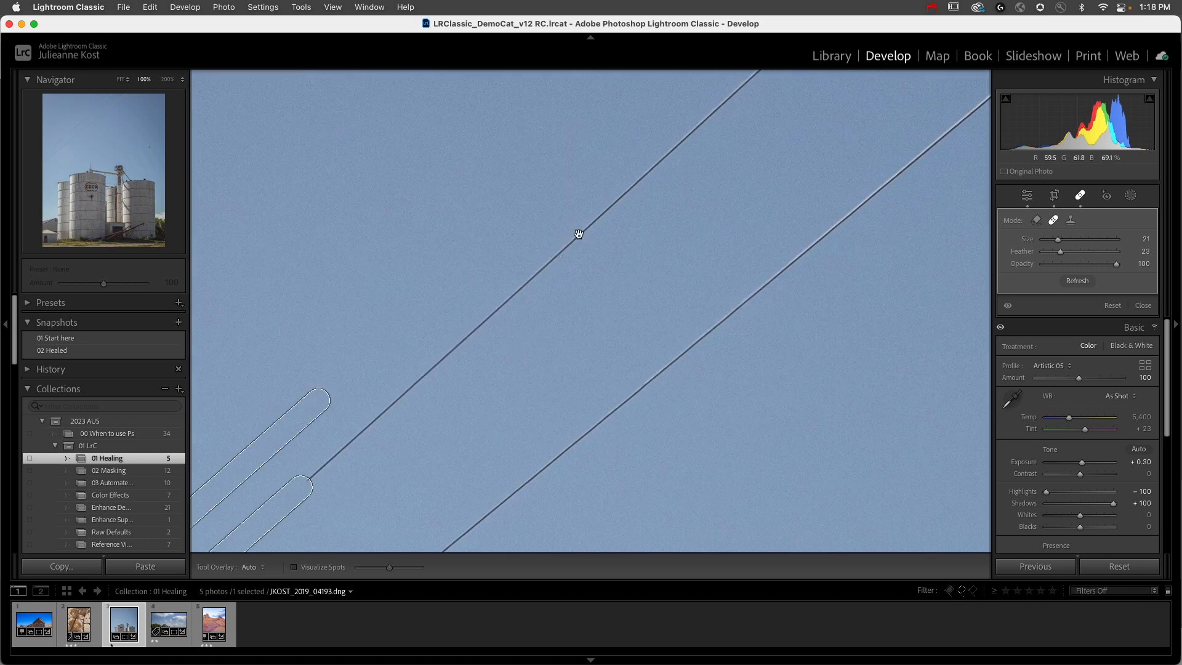
shift+click(578, 233)
mouse_move(779, 180)
mouse_down()
mouse_move(622, 360)
mouse_move(549, 408)
mouse_up()
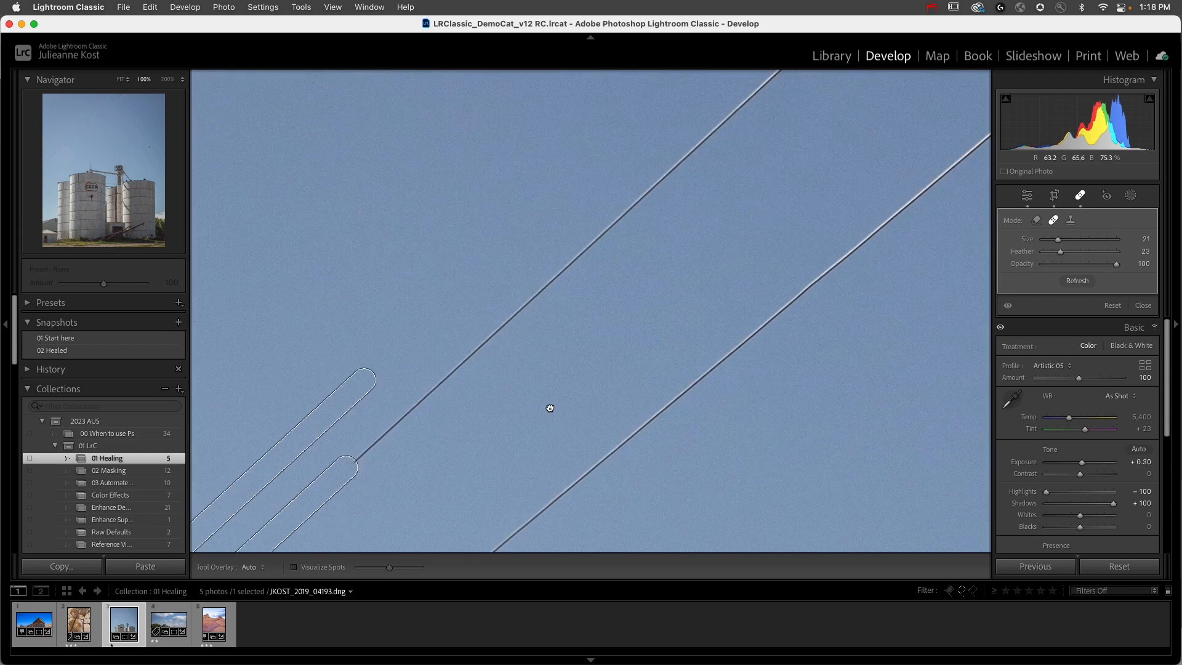
shift+click(720, 125)
mouse_move(795, 110)
mouse_down()
mouse_move(659, 259)
mouse_move(486, 412)
mouse_up()
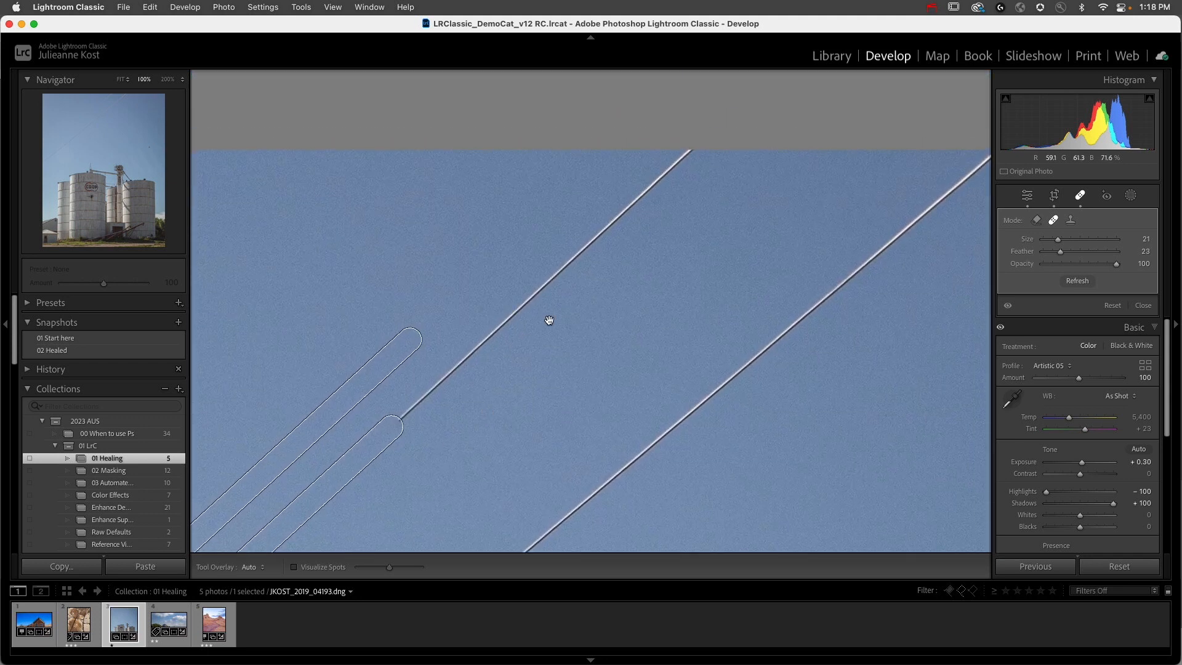
shift+click(686, 152)
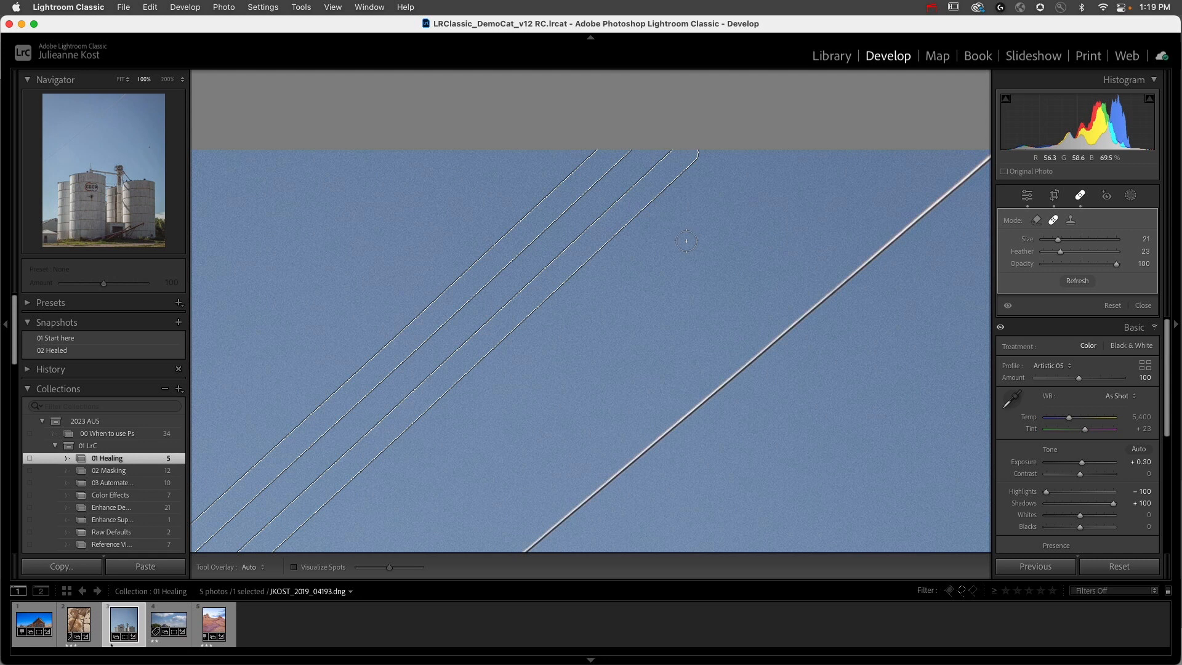
Step: In the castle photo, heal the three dust spots above the central cloud at brush size 33, moving the first spot's source onto clean sky
click(171, 629)
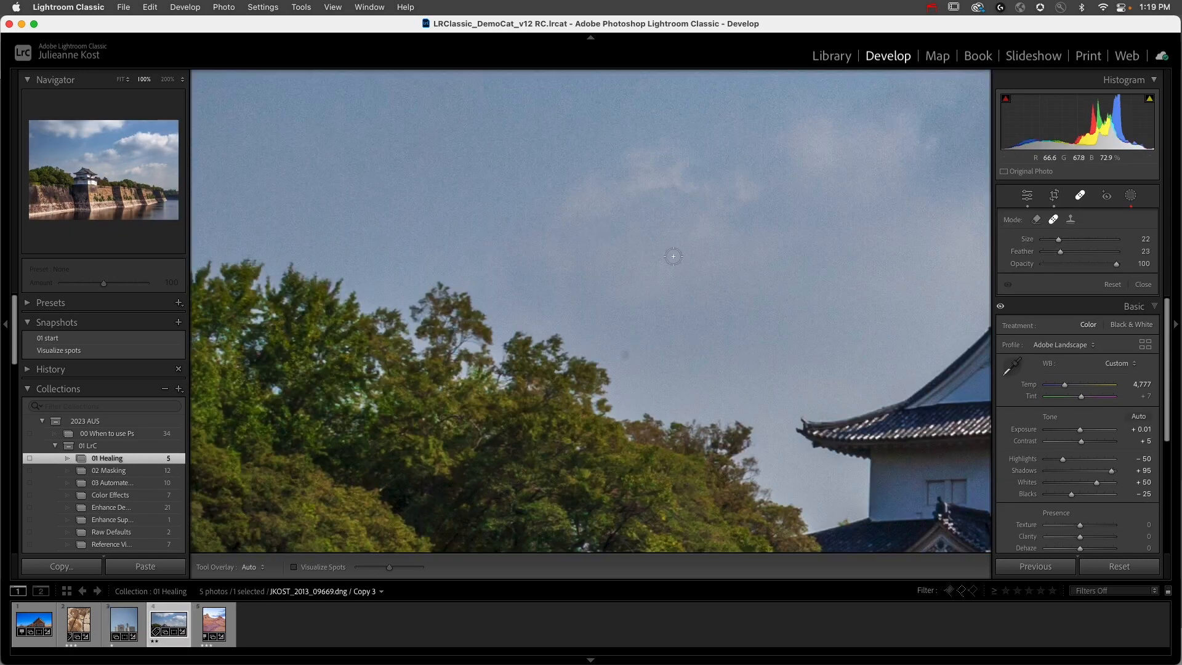
drag(824, 232, 401, 362)
drag(711, 242, 364, 306)
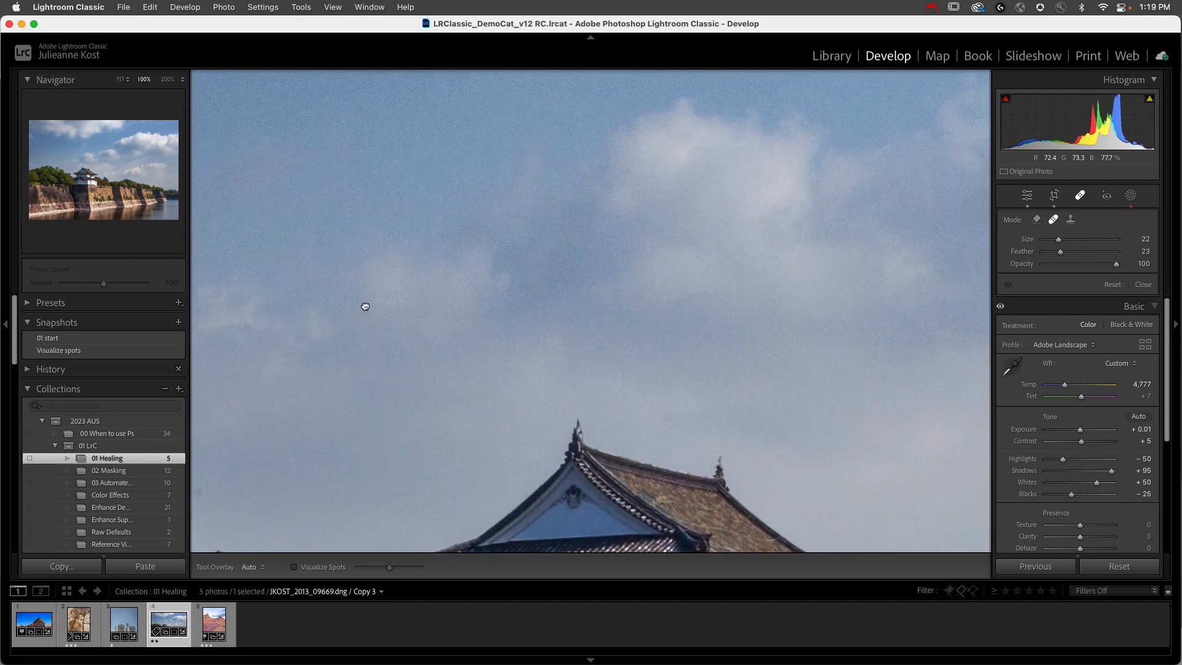
drag(634, 240, 418, 370)
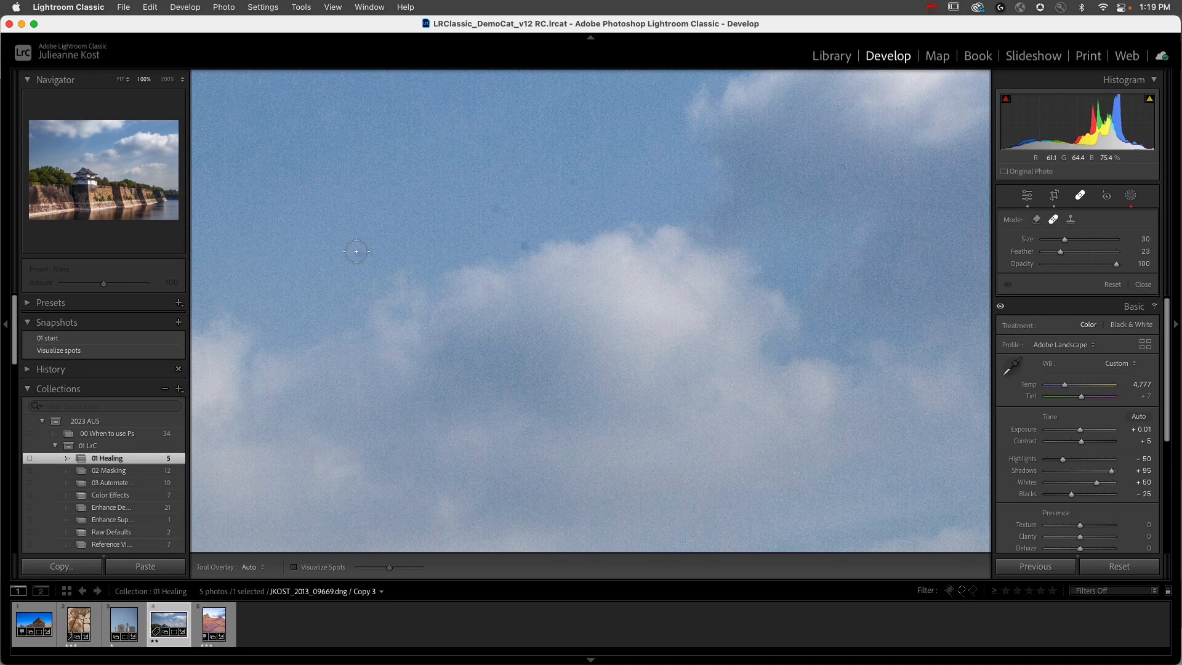
click(495, 208)
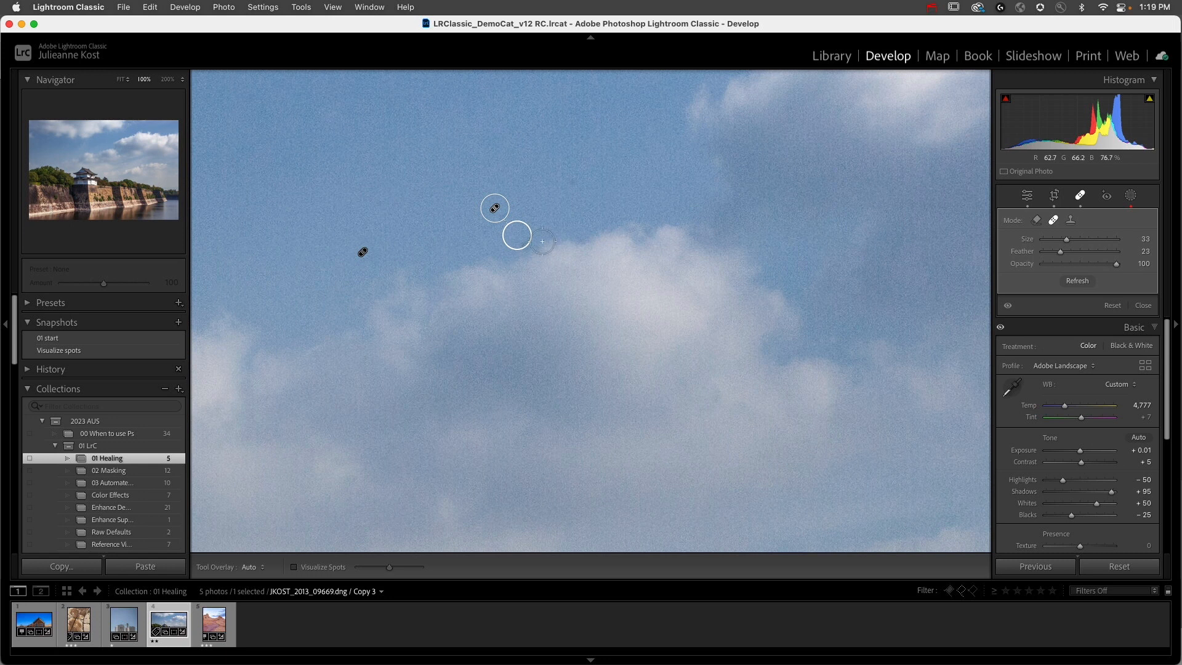
drag(521, 234, 513, 168)
click(523, 244)
click(573, 174)
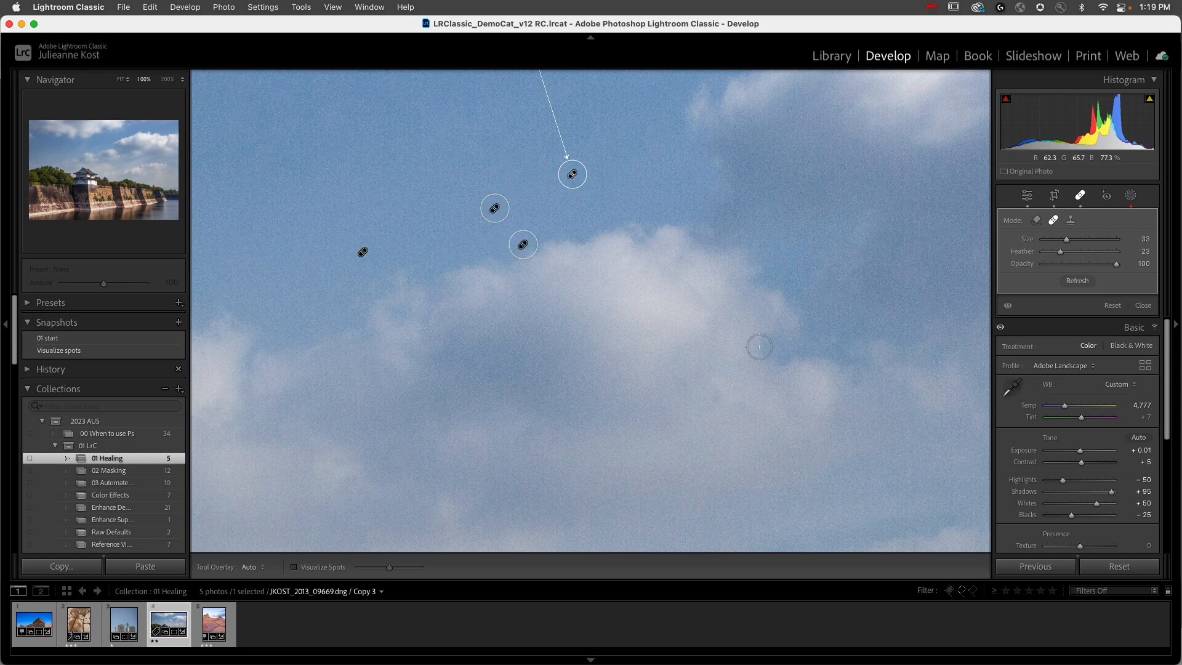
Step: Turn on Visualize Spots, raise its threshold slightly, and inspect the whole photo and the sky above the large cloud for spots
click(301, 568)
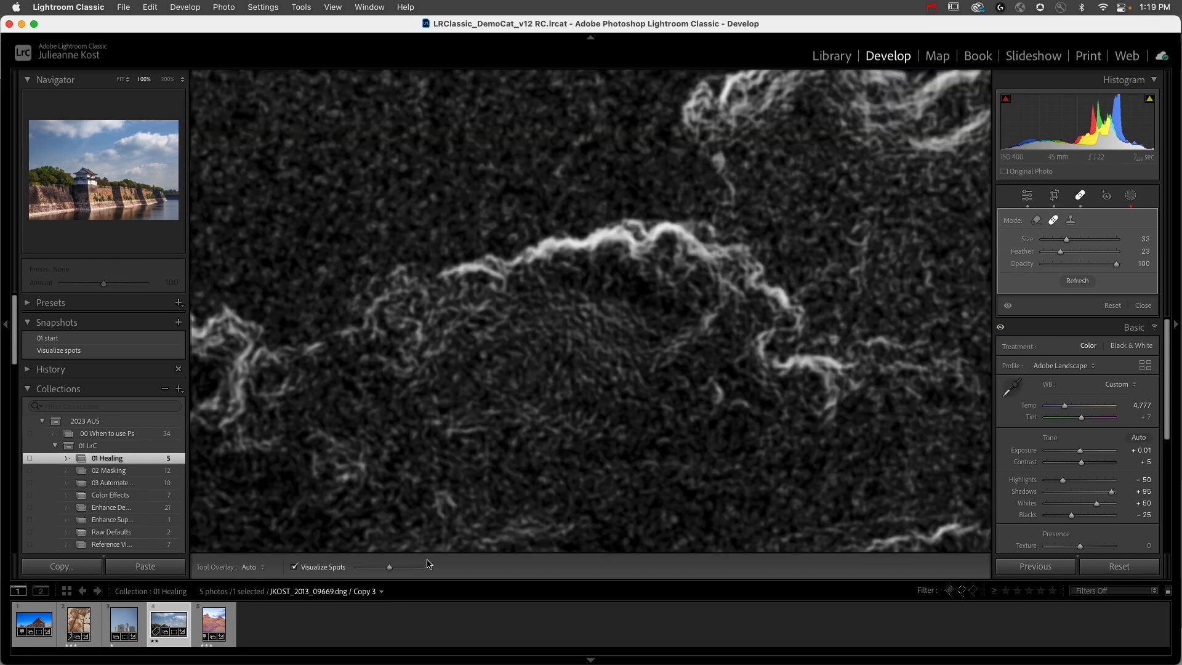
mouse_move(389, 568)
mouse_down()
mouse_move(375, 569)
mouse_move(412, 570)
mouse_move(373, 567)
mouse_move(417, 571)
mouse_move(396, 571)
mouse_up()
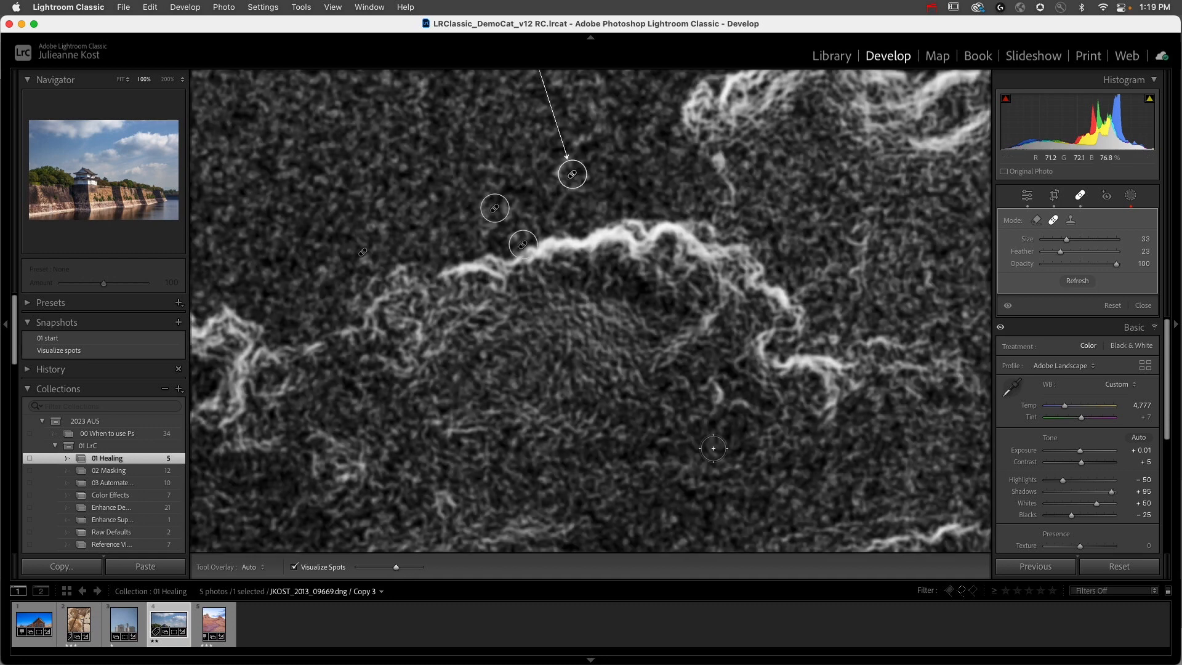
key(z)
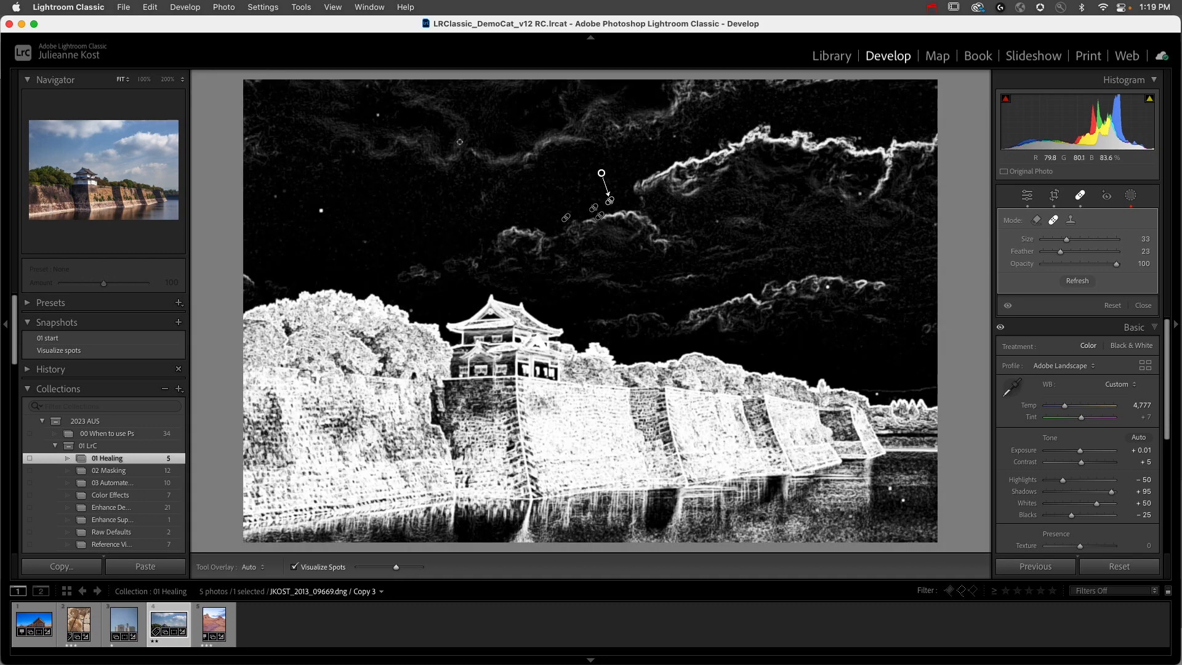
click(689, 143)
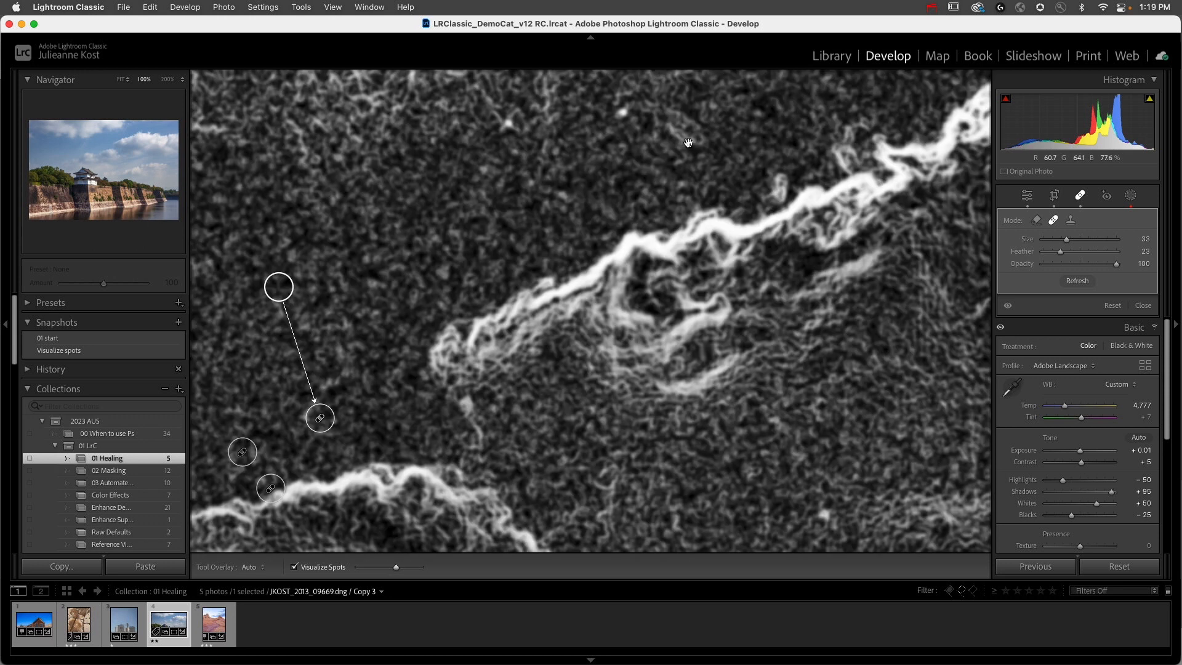
drag(688, 142, 643, 282)
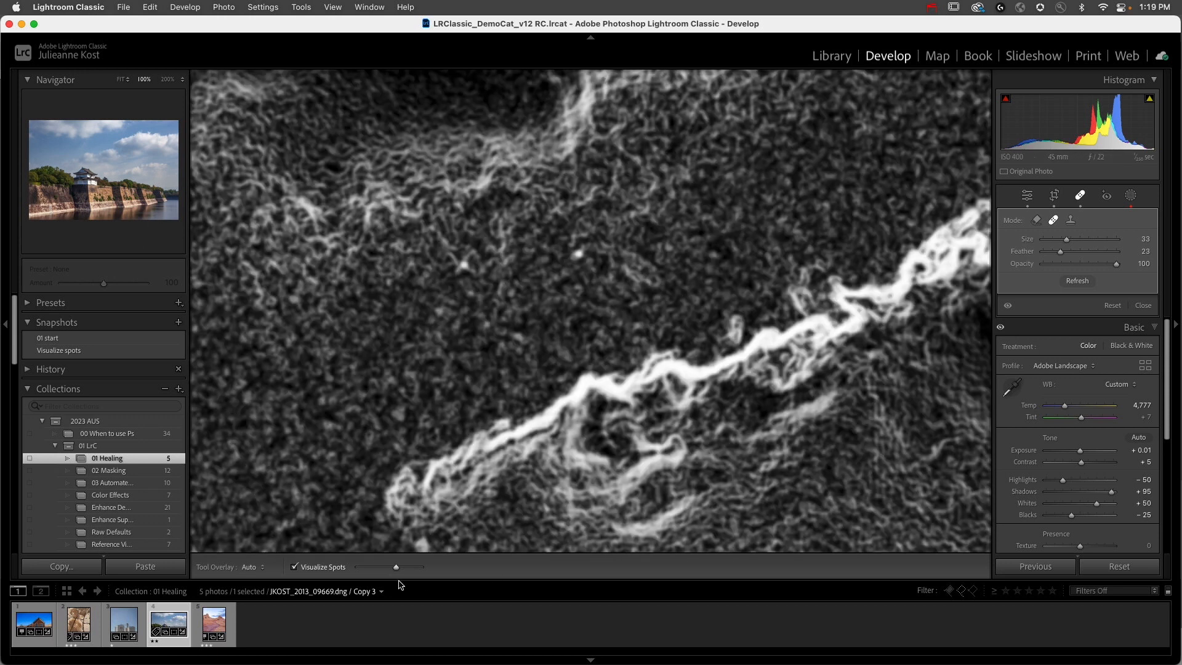
Step: Turn off Visualize Spots, reduce the brush size to 27, and heal the two small dark spots in the blue sky
click(294, 567)
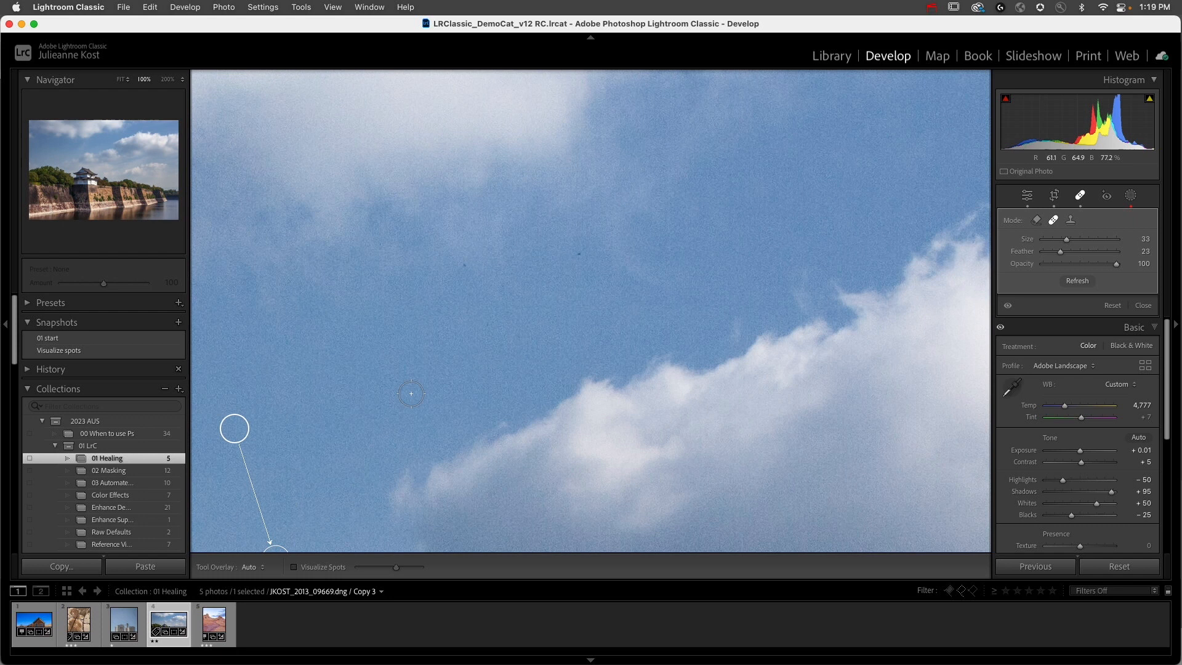
key(bracketleft)
click(466, 264)
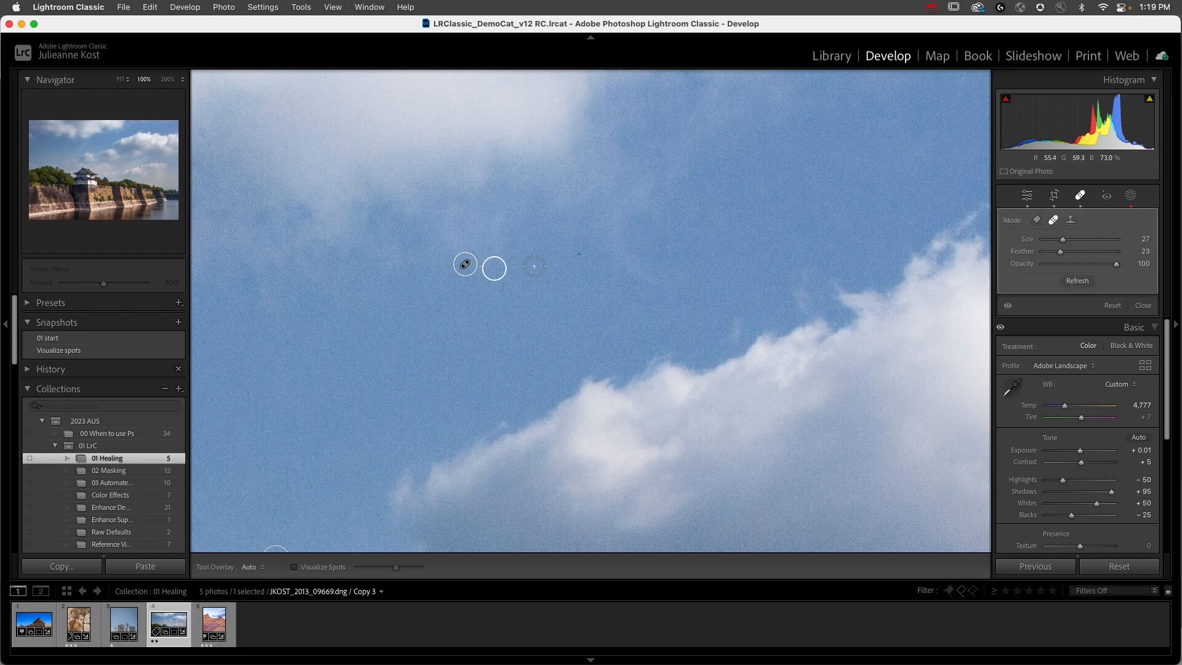
click(581, 252)
Step: Heal the dust spot just above the large white cloud near the photo's right side
drag(923, 200, 575, 337)
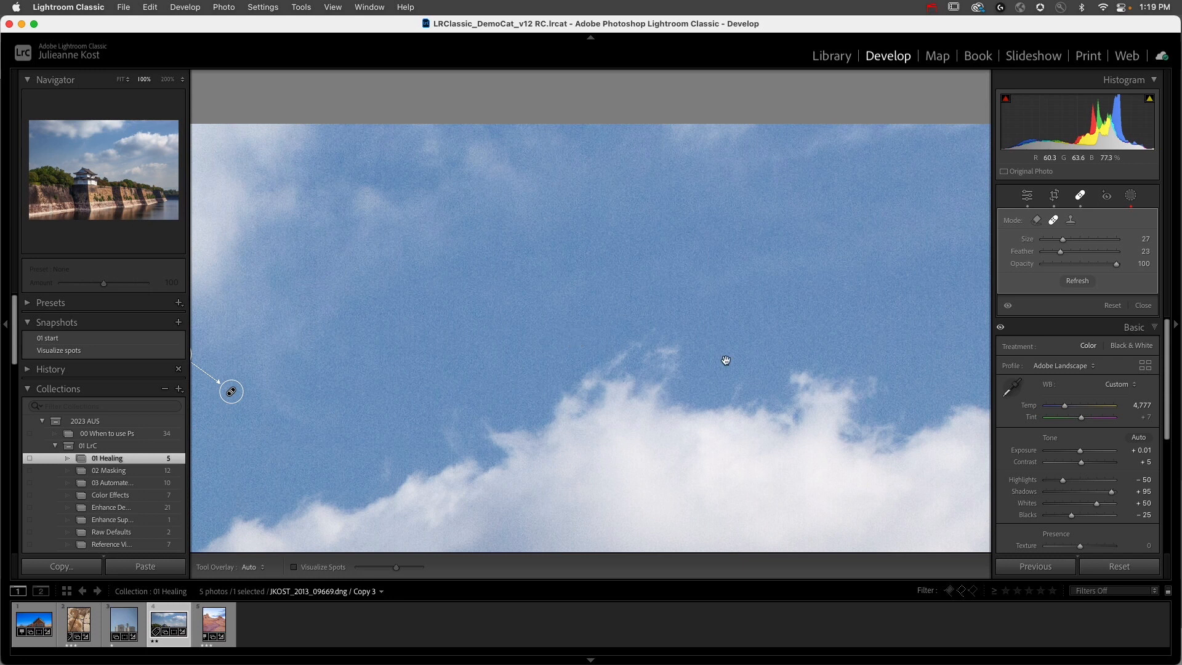
mouse_move(591, 240)
mouse_down()
mouse_move(456, 242)
mouse_move(408, 268)
mouse_move(357, 274)
mouse_up()
mouse_move(630, 281)
mouse_down()
mouse_move(495, 258)
mouse_move(544, 256)
mouse_up()
click(607, 363)
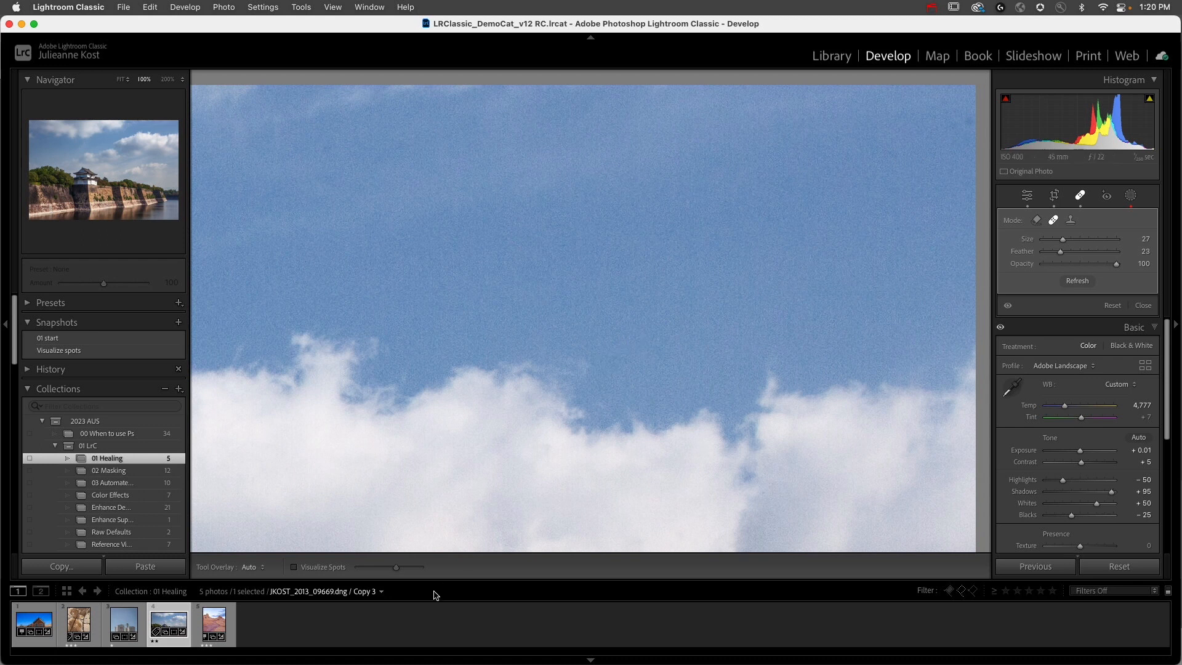
Step: Turn Visualize Spots back on, compare it with the normal view, and heal a spot in the photo's upper-right sky
click(293, 567)
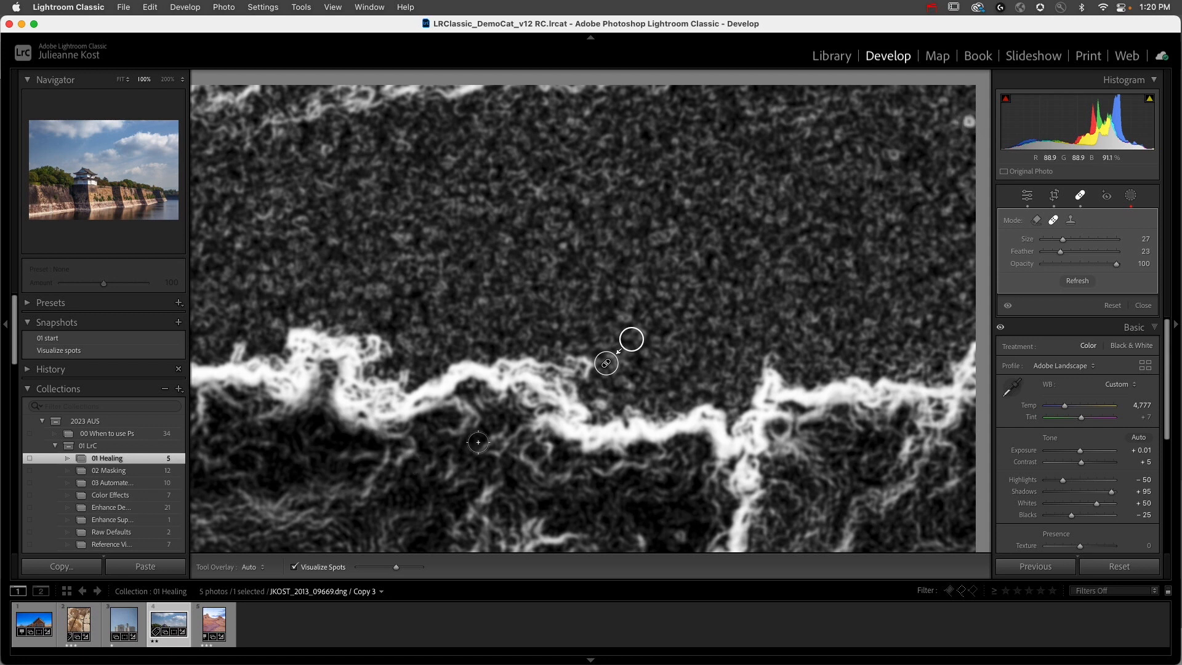
key(a)
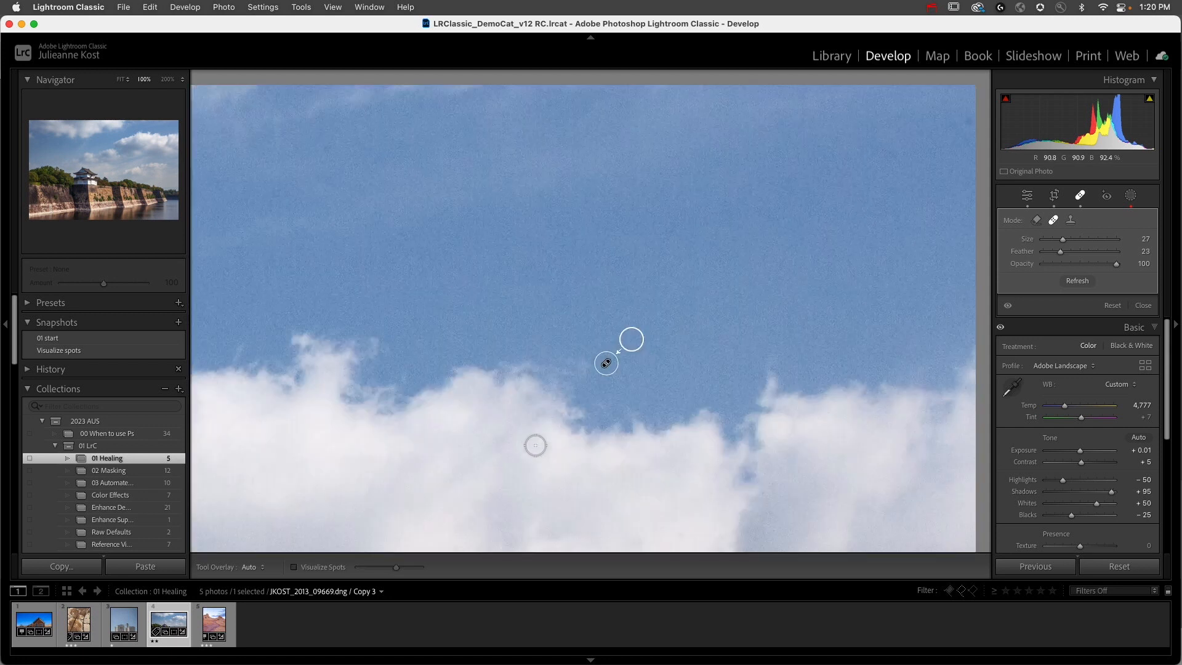
key(a)
click(891, 155)
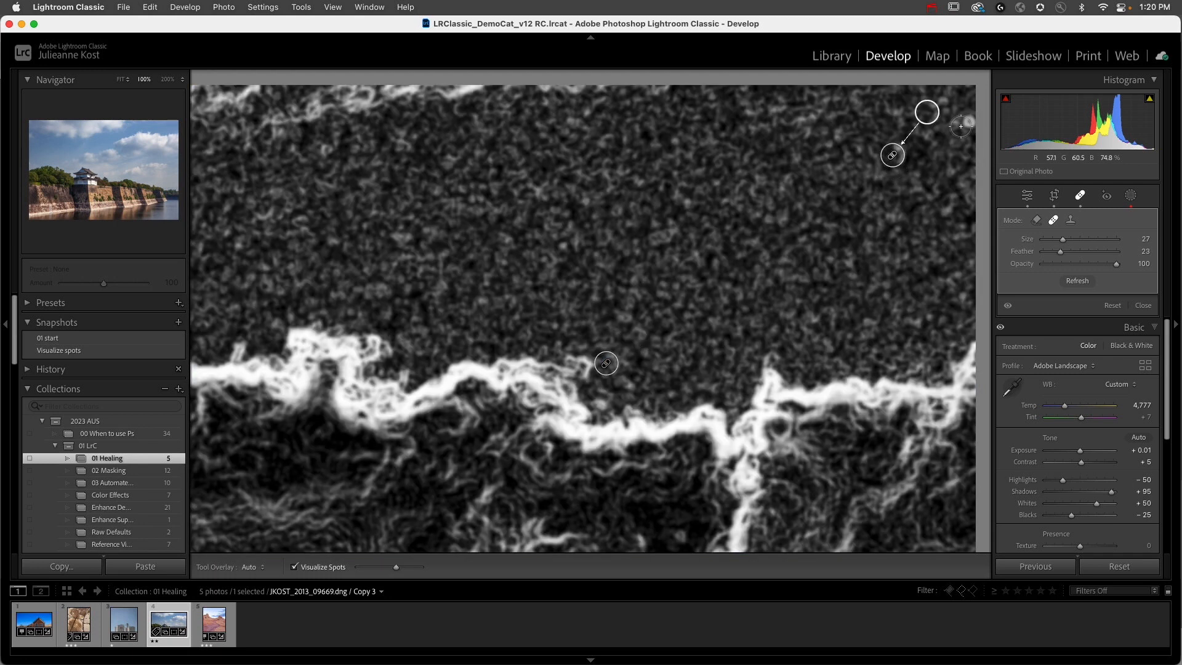
Step: Heal two spots inside the white cloud in the upper sky, and check the result with Visualize Spots temporarily off
drag(578, 244, 954, 290)
drag(480, 329, 866, 288)
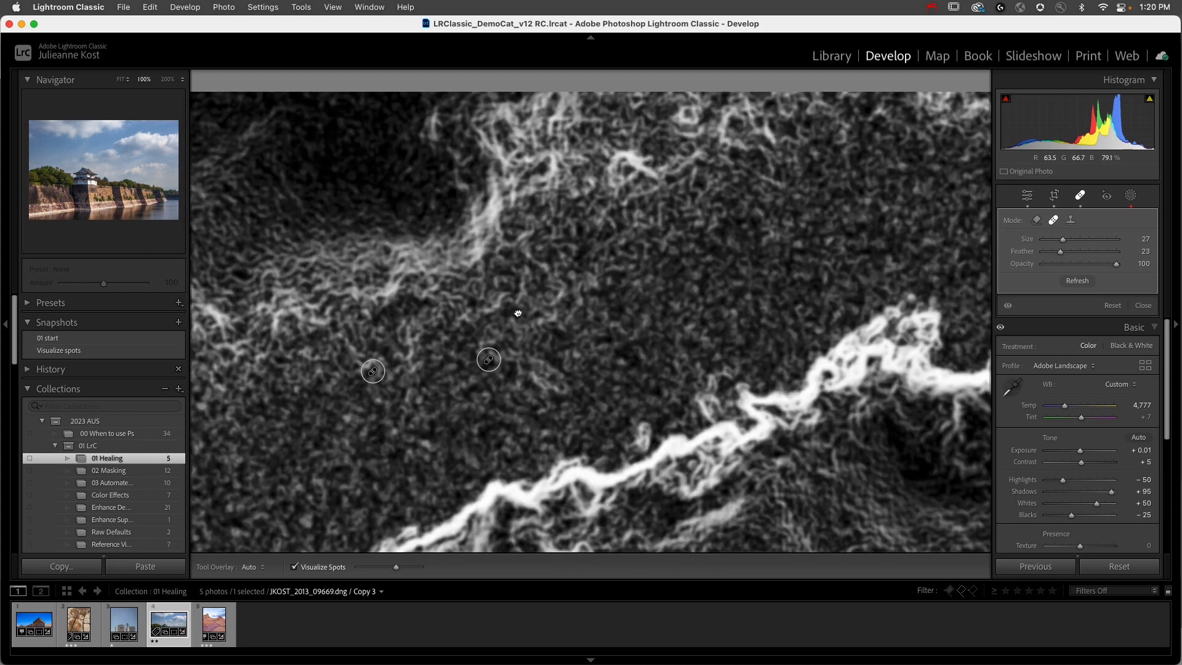
drag(517, 313, 898, 279)
drag(573, 279, 910, 379)
click(585, 207)
click(435, 289)
key(a)
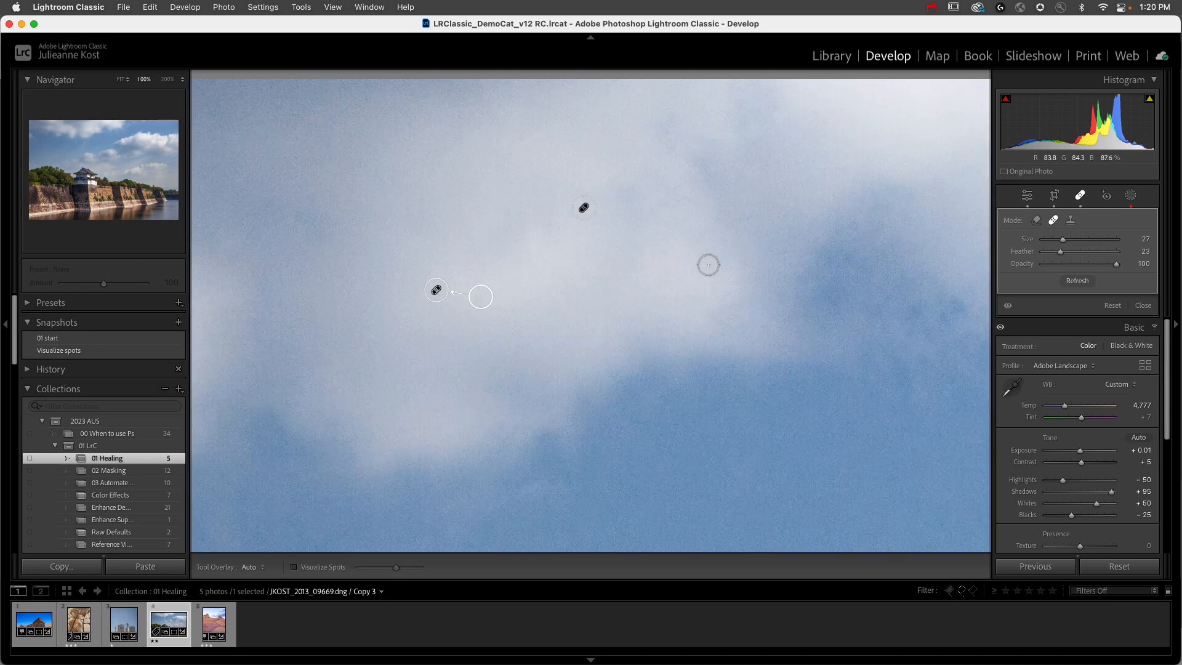
key(a)
Step: Enlarge the brush to 33 and heal the upper bright dust spot in the sky at the photo's left side
drag(446, 200, 846, 236)
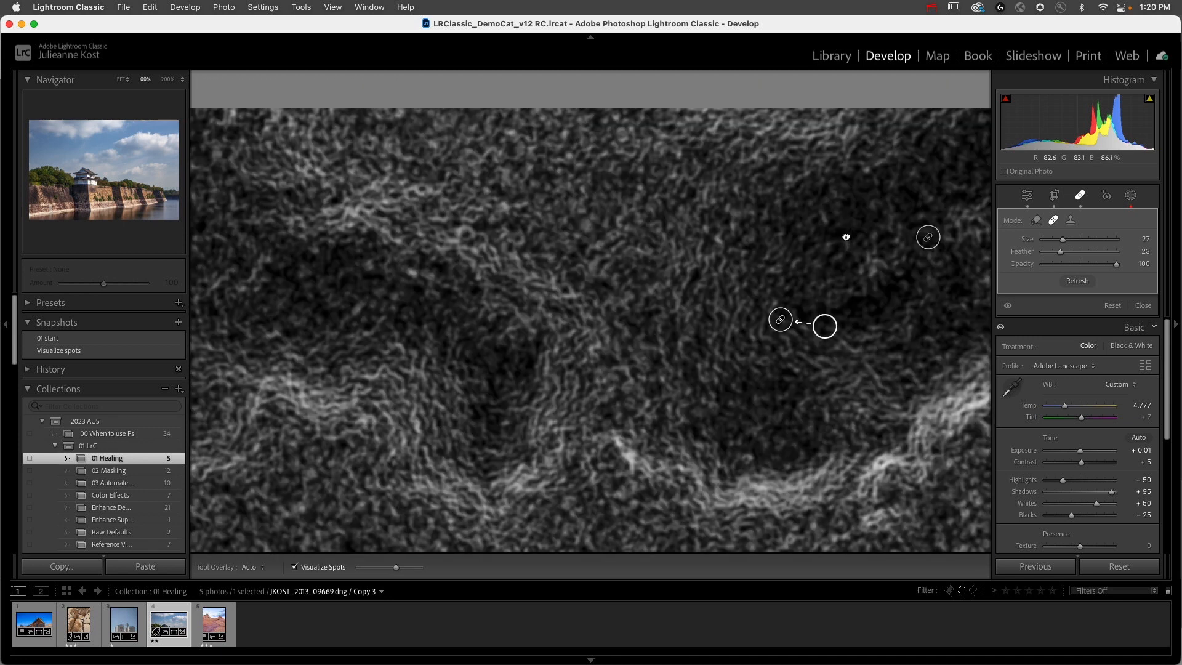
drag(547, 243, 792, 196)
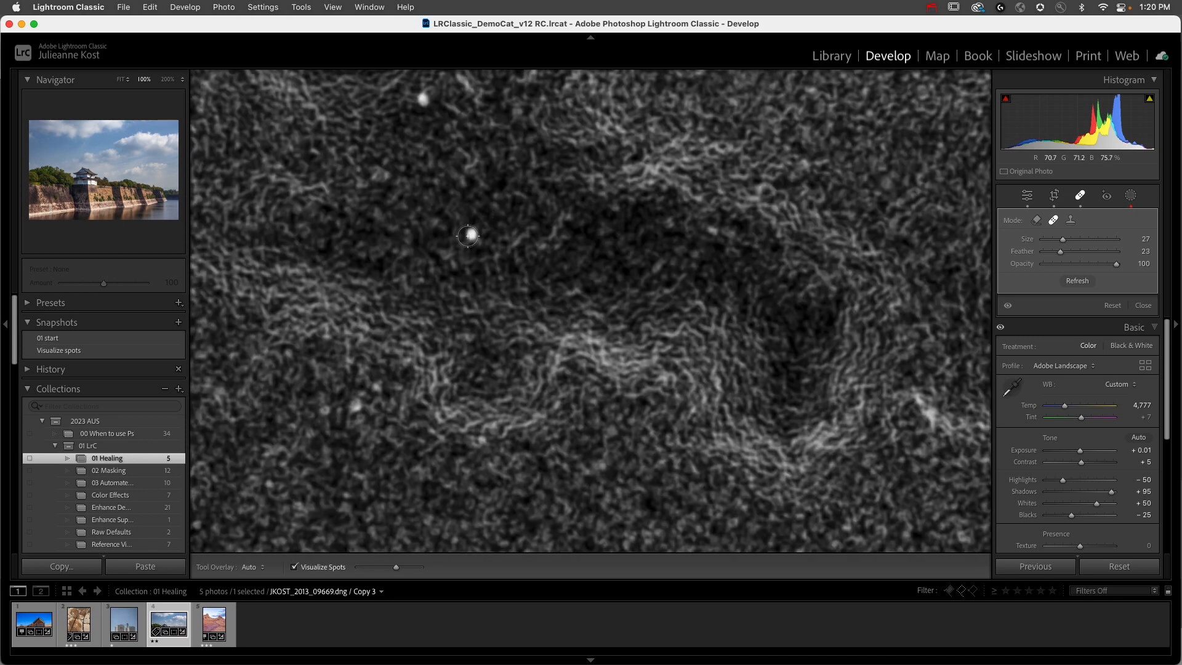
key(bracketright)
key(bracketright)
click(422, 103)
mouse_move(523, 189)
mouse_down()
mouse_move(882, 253)
mouse_move(929, 232)
mouse_up()
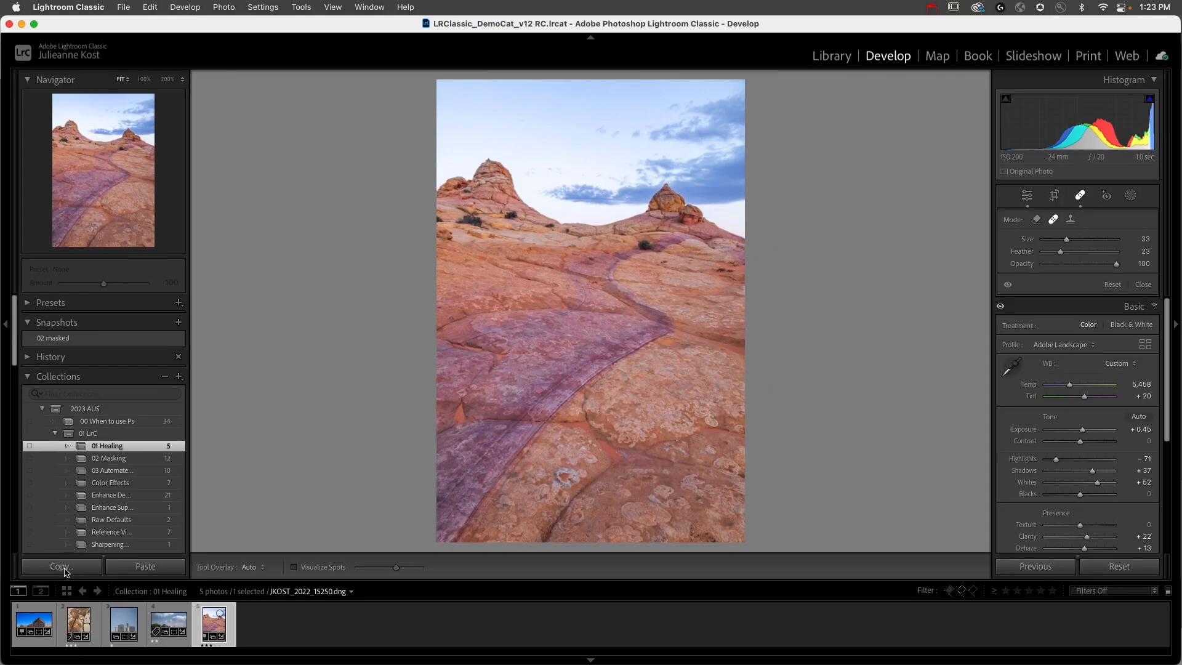
Step: Copy only the Healing settings from the red rock landscape photo
click(109, 573)
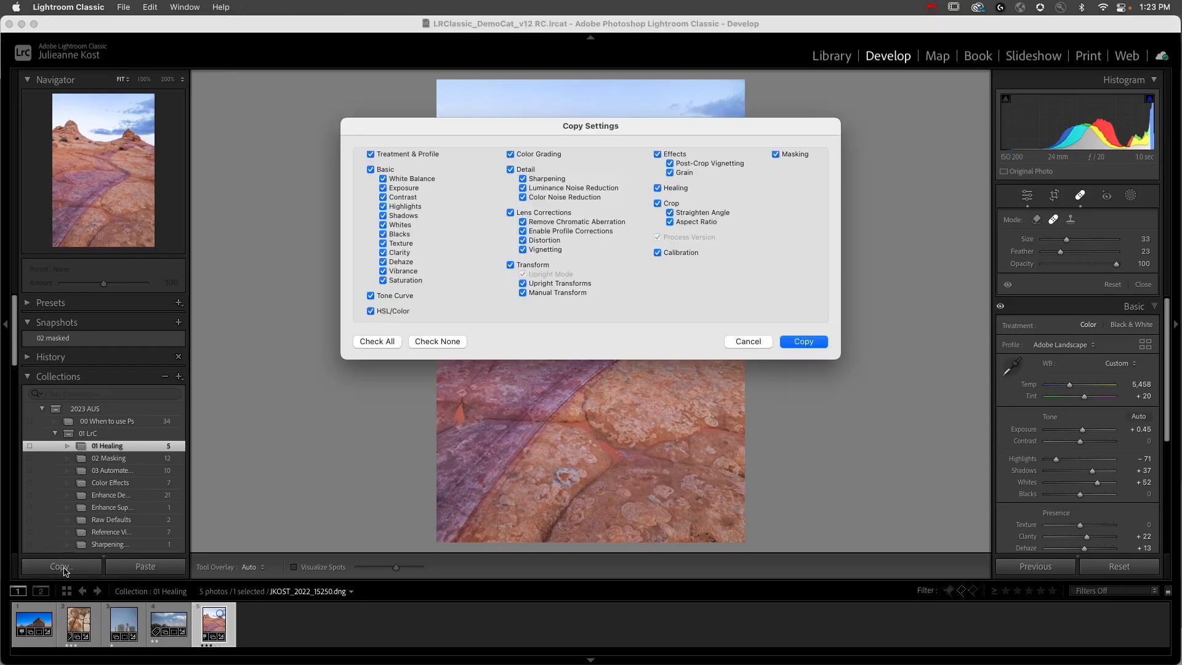
click(437, 342)
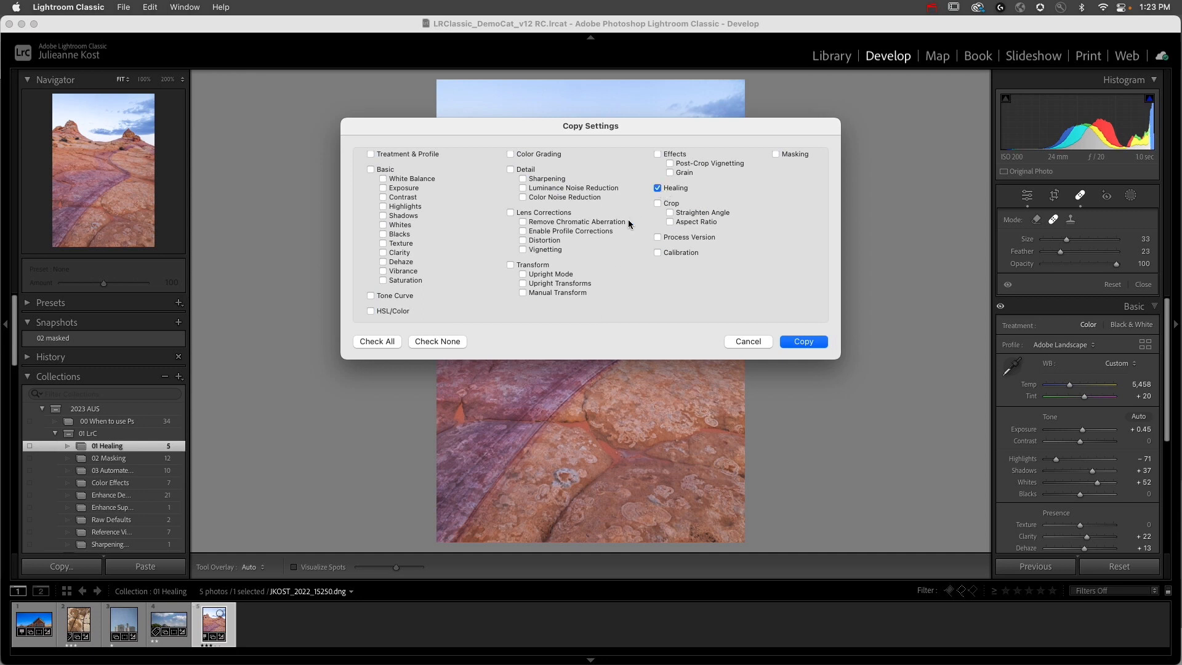
click(811, 343)
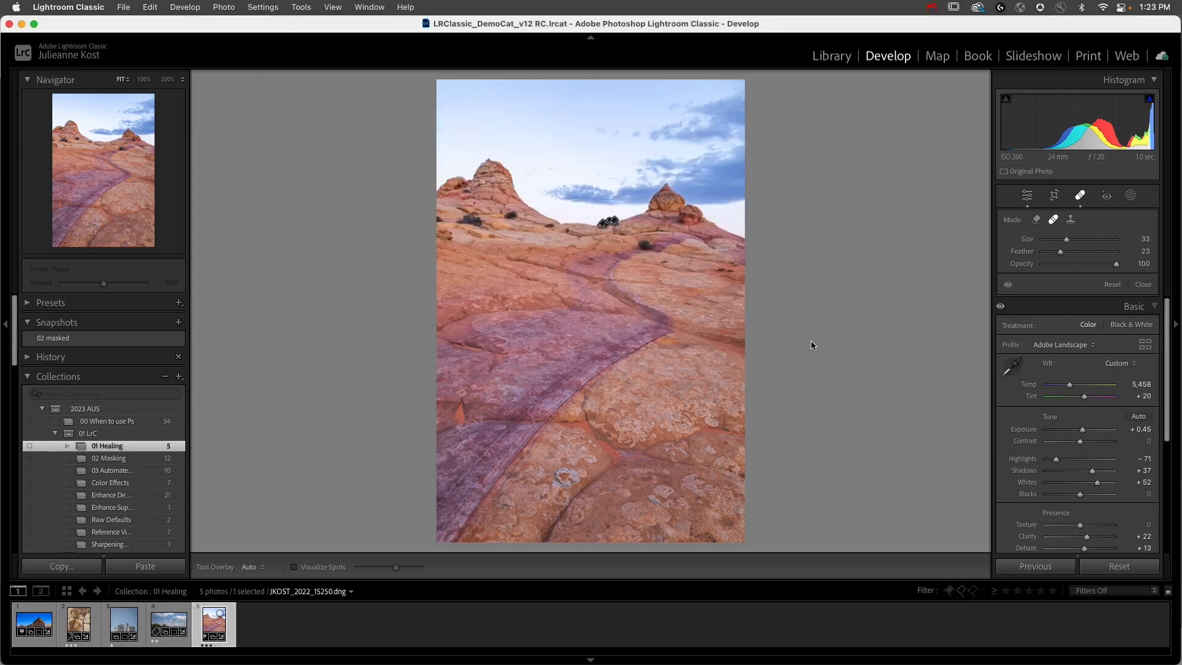
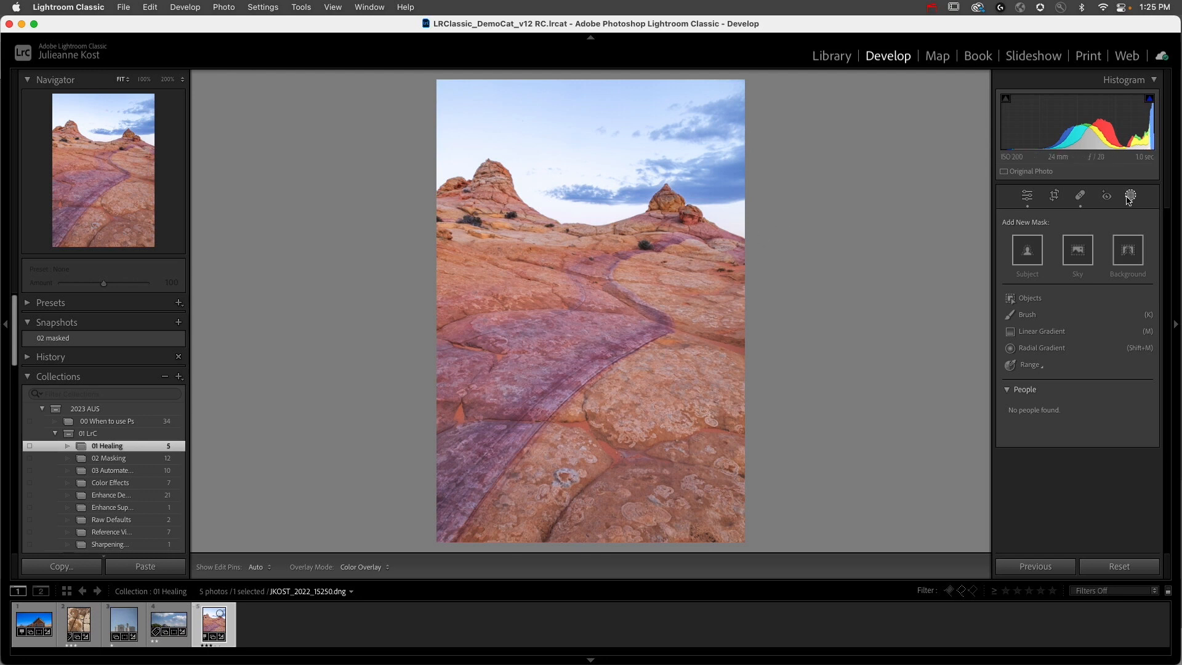
Step: Inspect the ridge line of the red rock photo at 100% and reset all of the photo's develop settings
click(1128, 196)
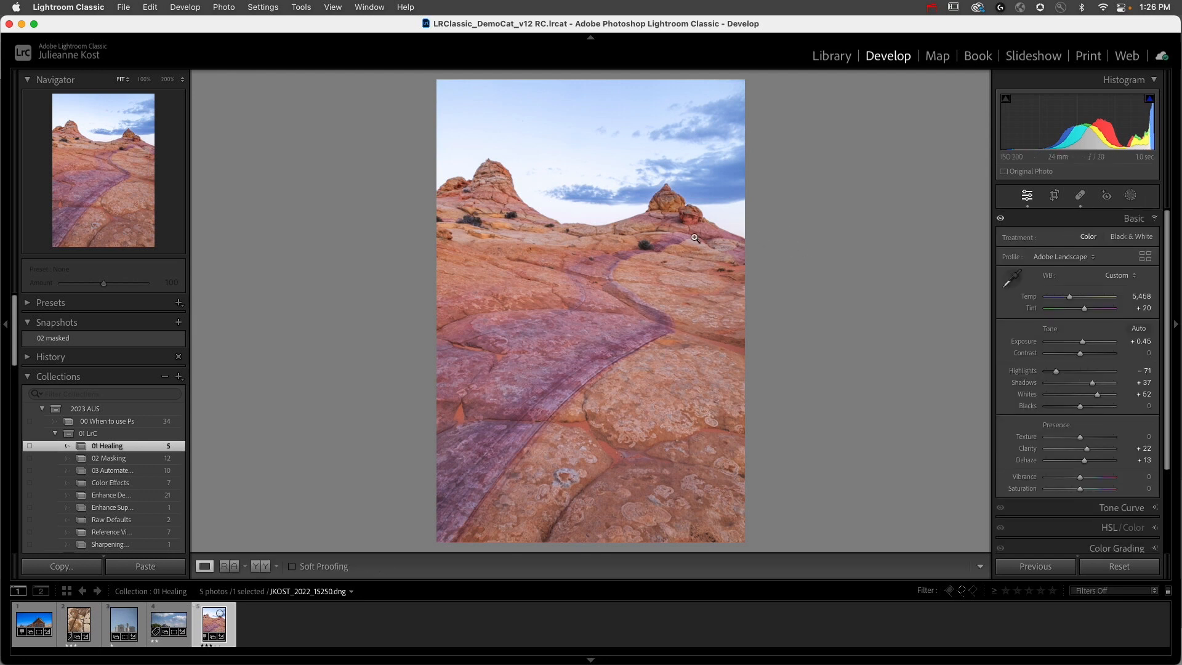
click(639, 212)
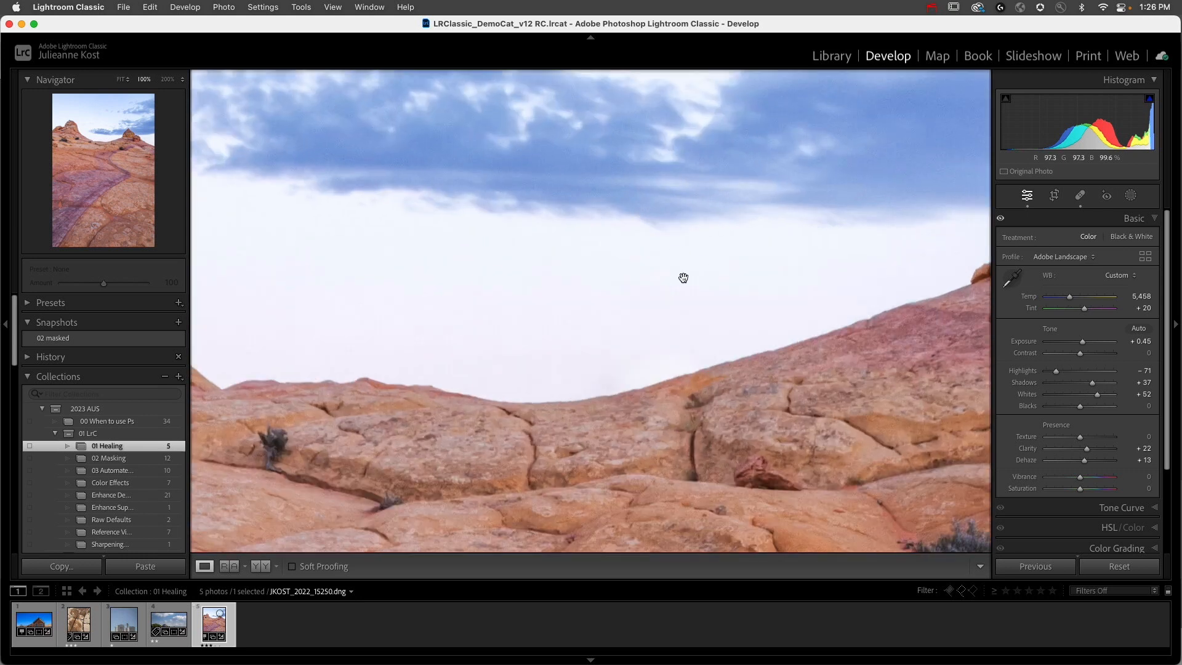
click(1130, 196)
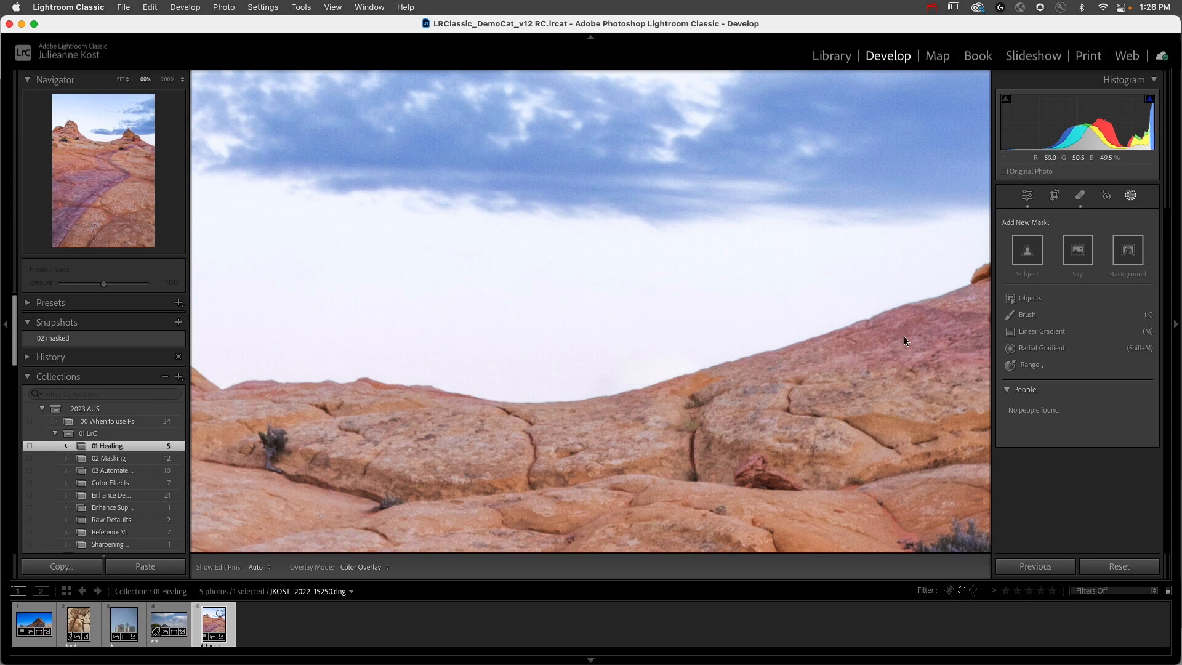
click(1119, 572)
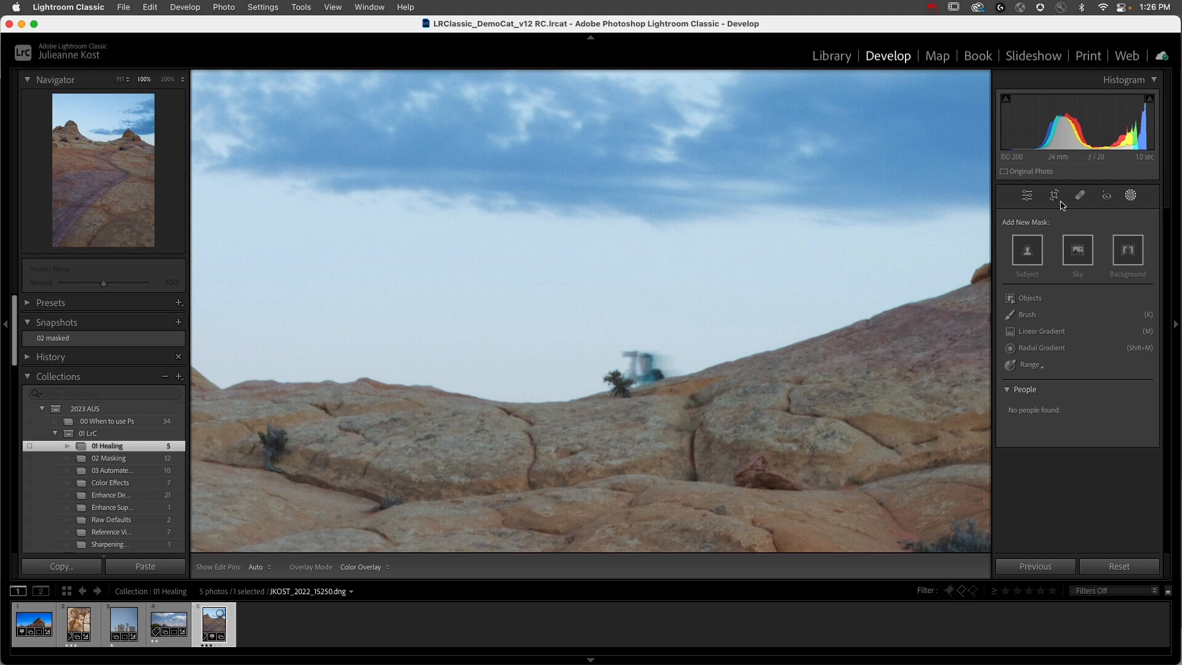
Step: Create a Select Sky mask on the red rock photo and set its Exposure to -1.10 and Tint to -82
click(1080, 195)
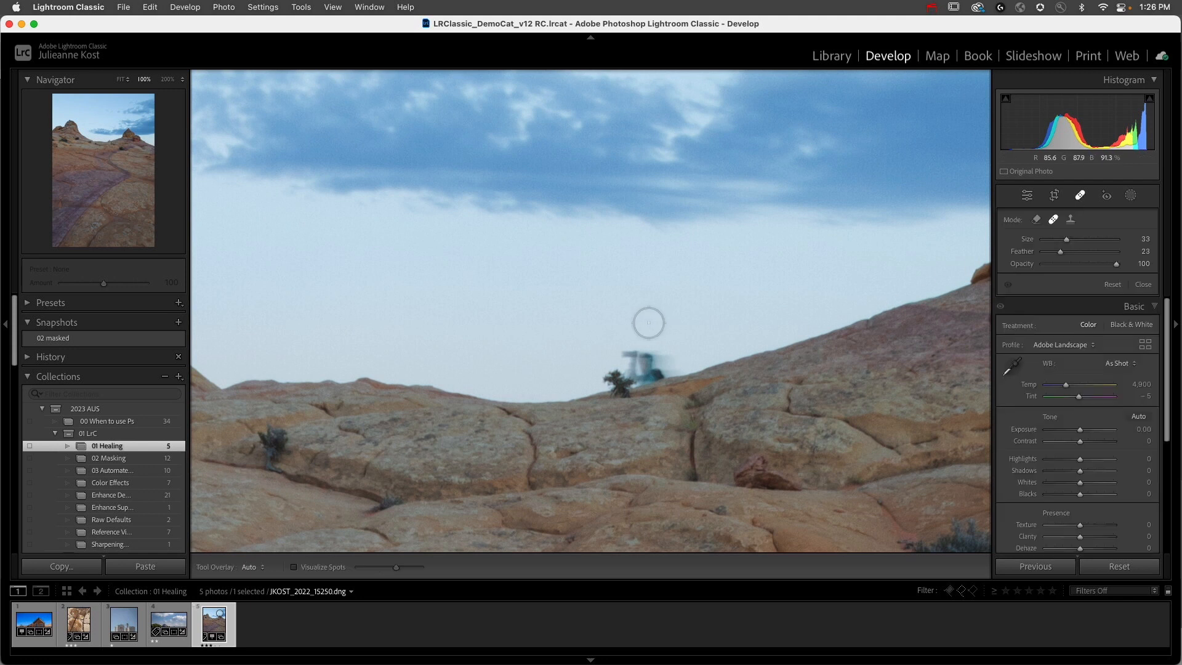
click(1129, 196)
click(1077, 252)
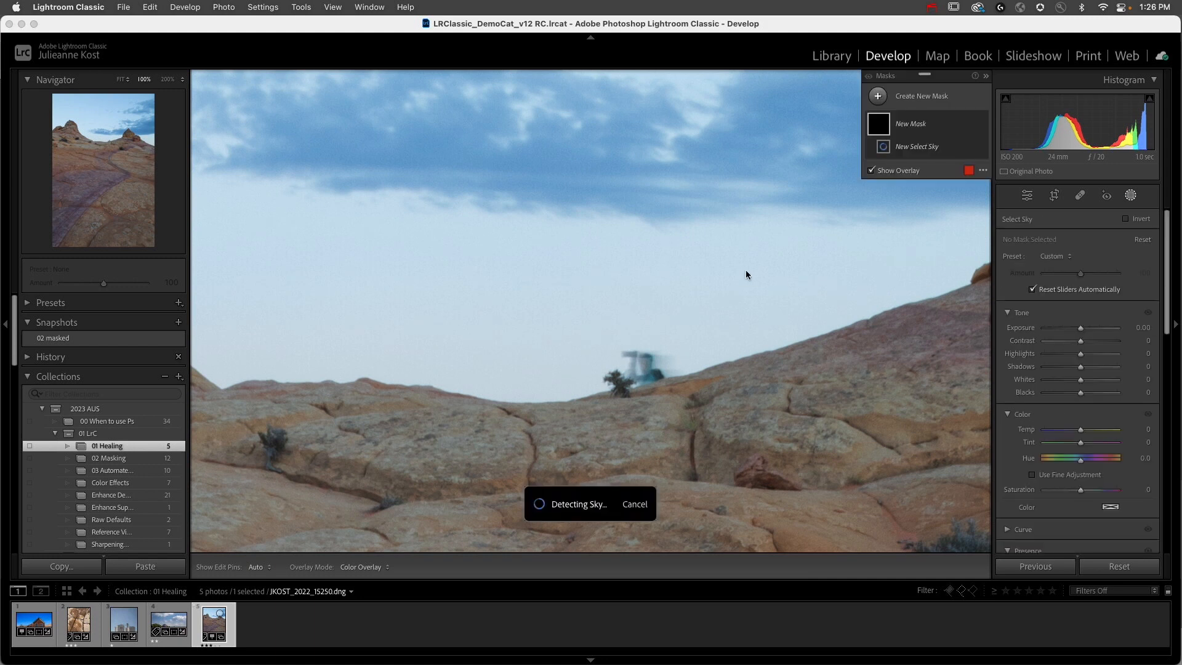
click(659, 332)
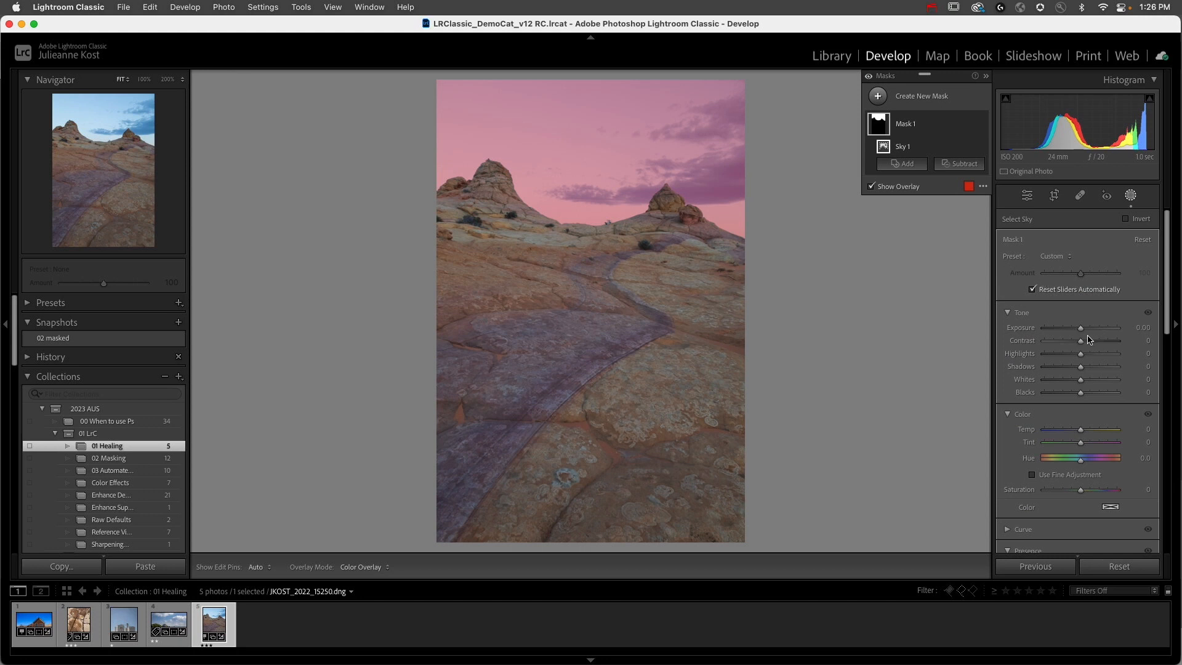
drag(1081, 331, 1070, 328)
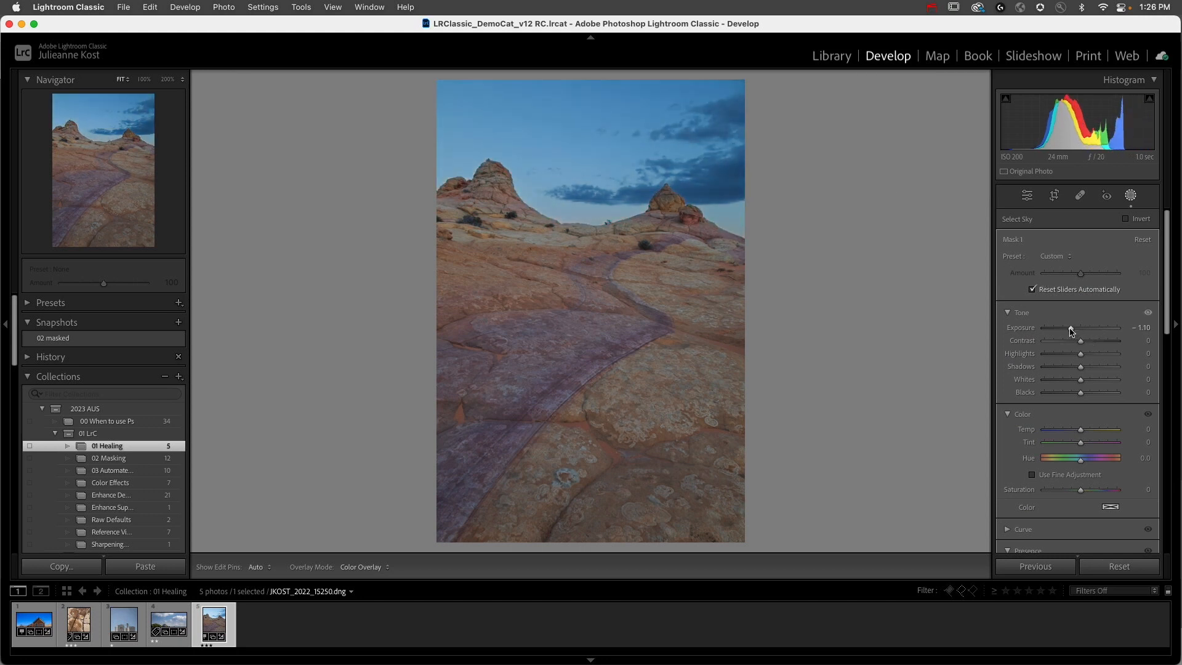
drag(1083, 438, 1051, 445)
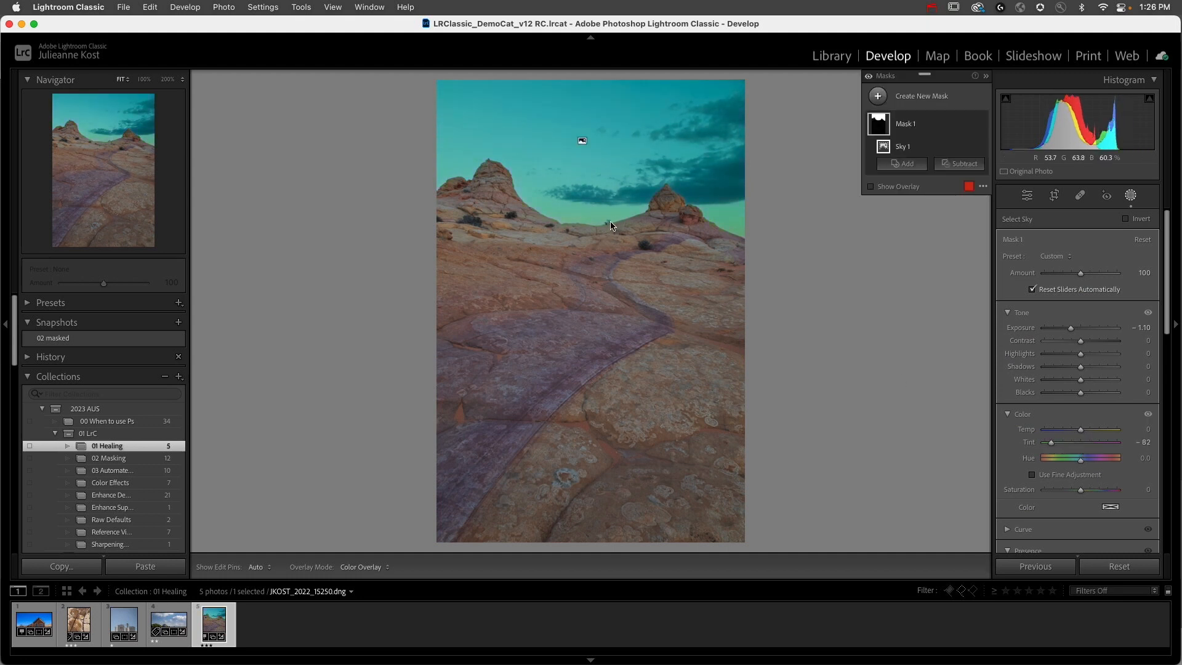
Step: Check the blurred figure on the ridge at 100%, and reset the sky mask's Tint to 0
click(1079, 195)
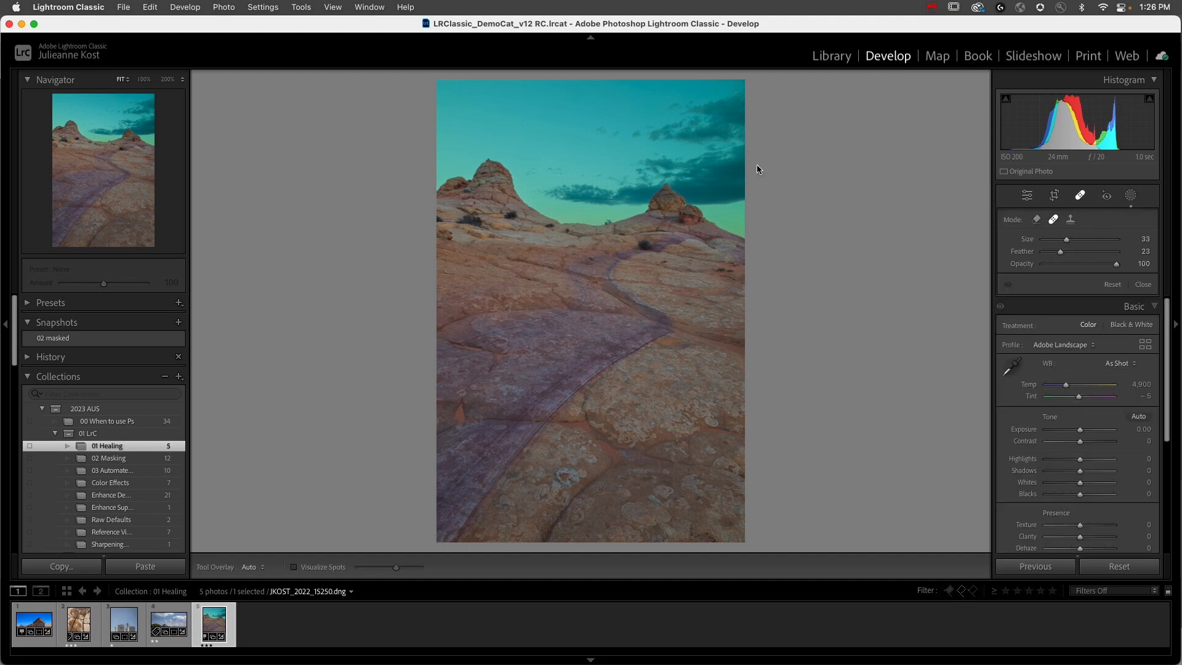
click(603, 220)
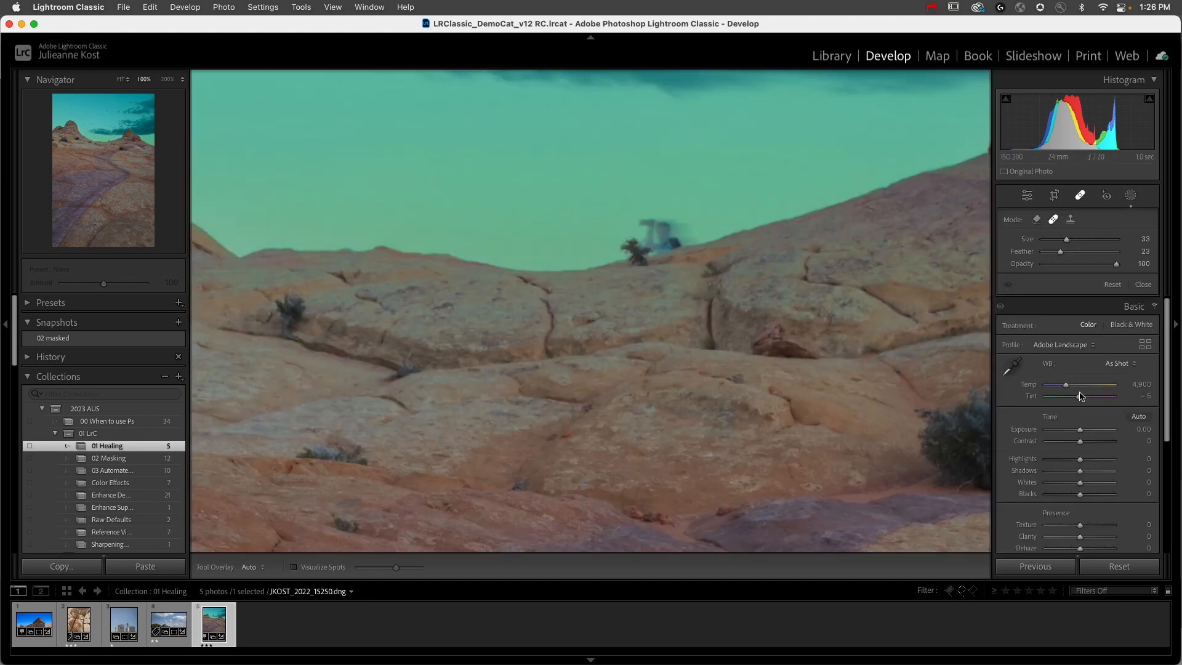
click(1130, 196)
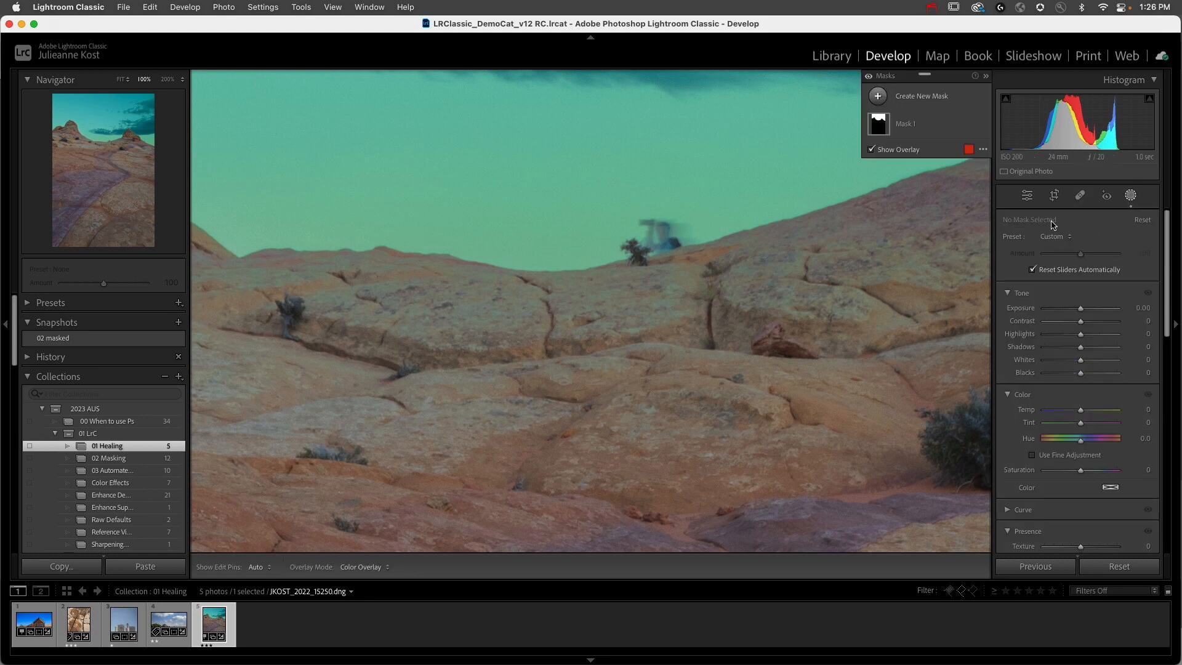
click(922, 124)
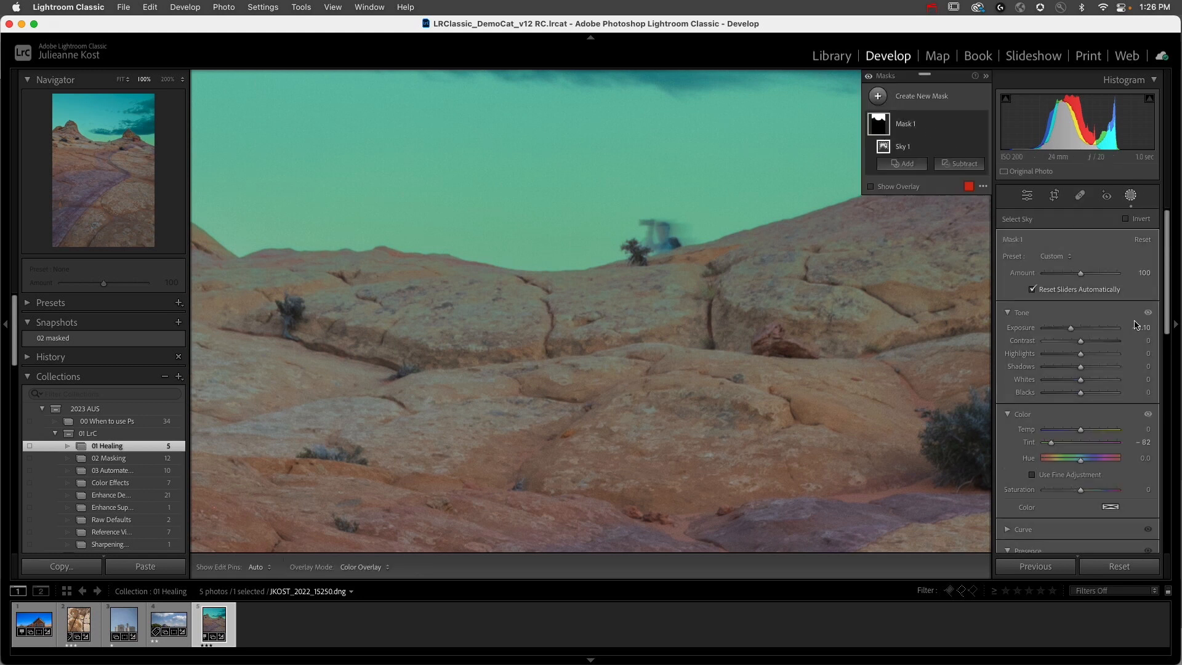
double_click(1029, 442)
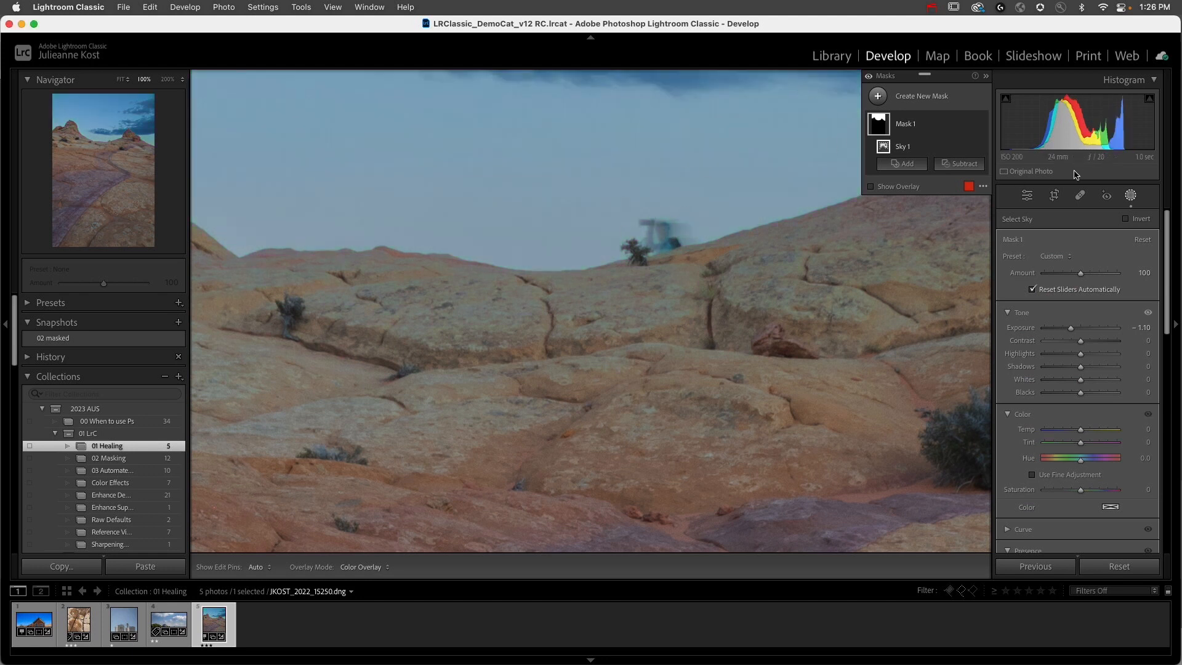
Step: Heal the bush and blurred figure on the ridge from a source farther up the slope, and switch the correction to Content-Aware Remove
click(1080, 196)
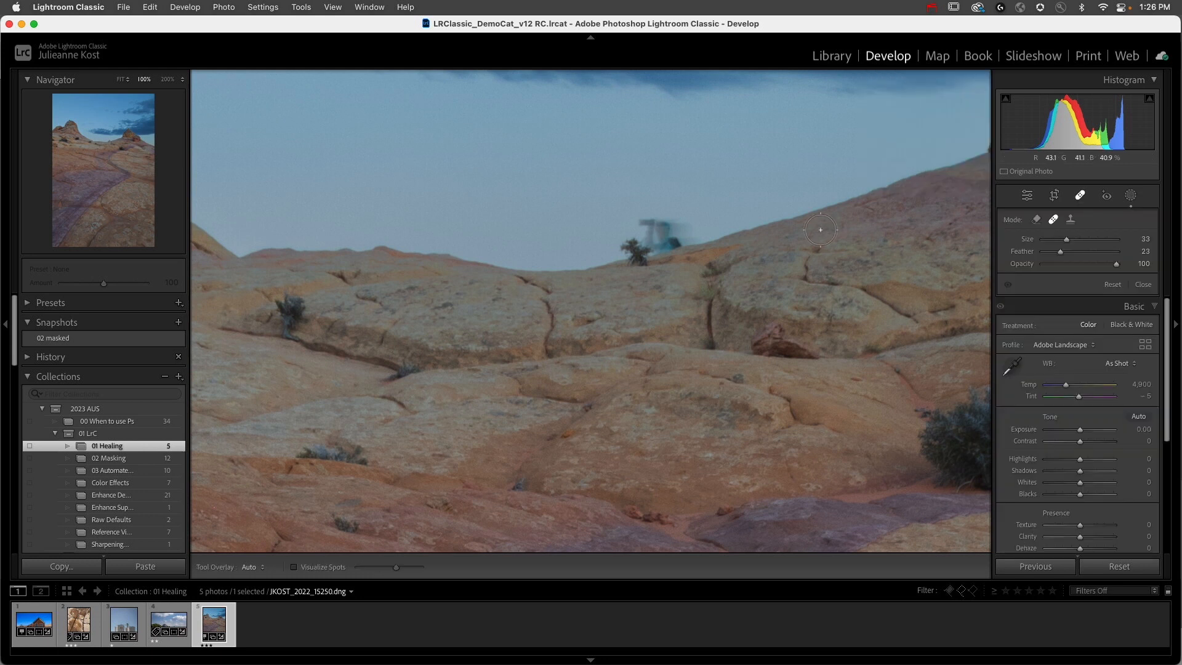
mouse_move(636, 226)
mouse_down()
mouse_move(689, 243)
mouse_move(637, 255)
mouse_move(612, 246)
mouse_move(721, 240)
mouse_up()
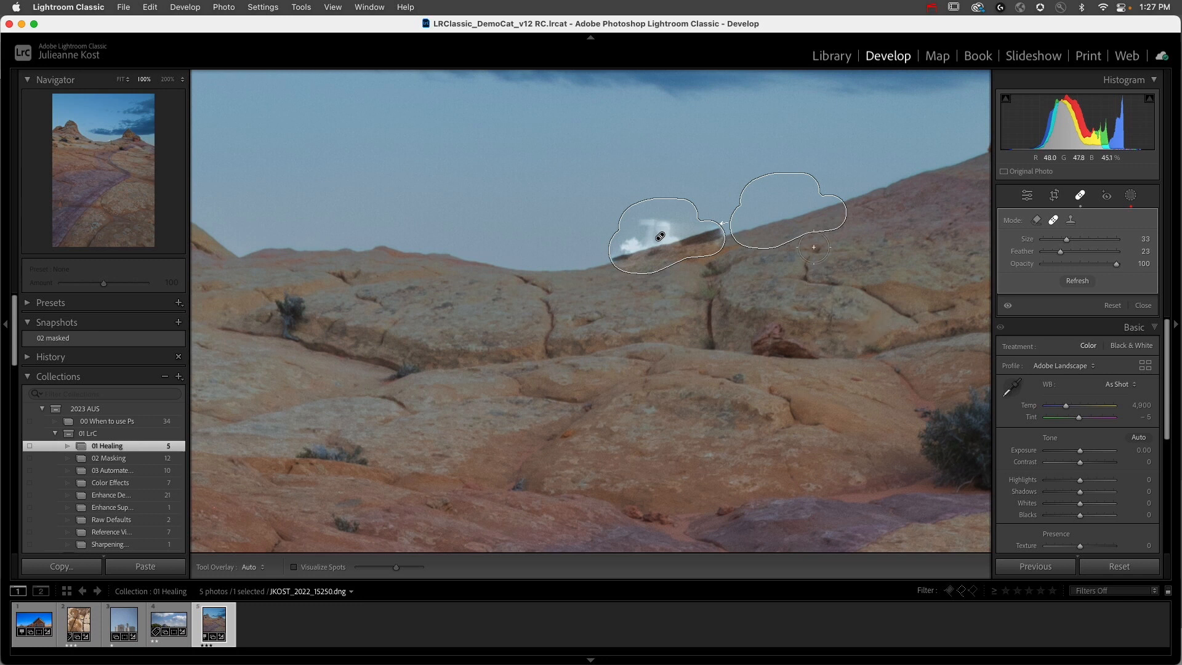
drag(792, 221, 811, 214)
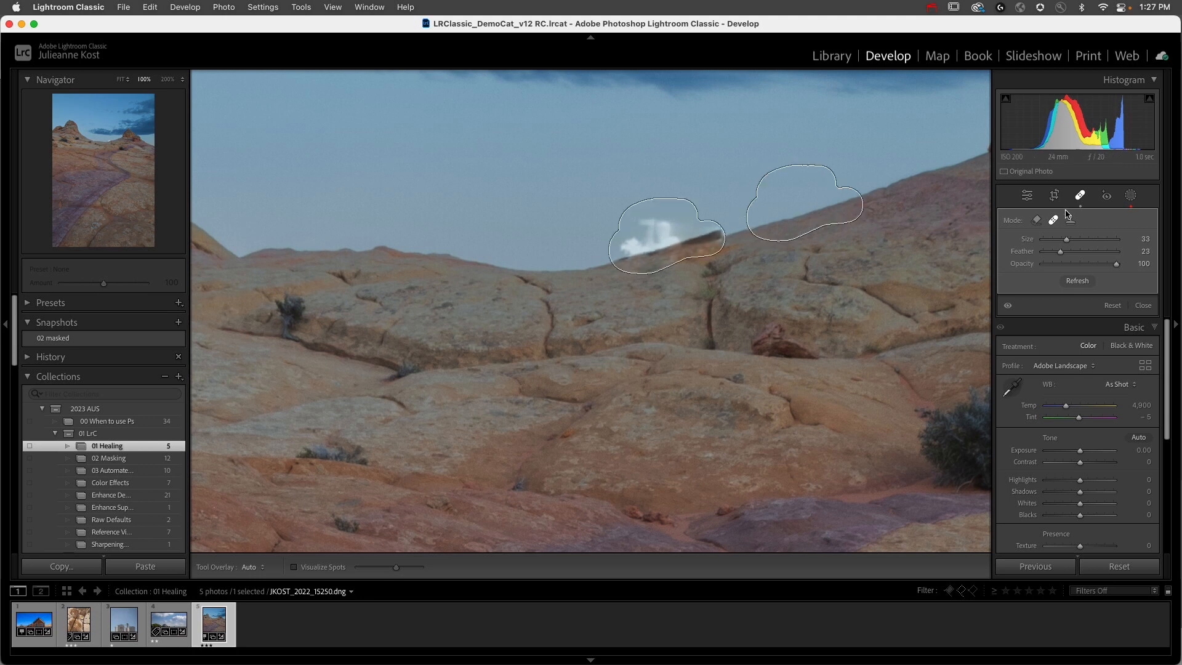
click(1036, 220)
click(659, 235)
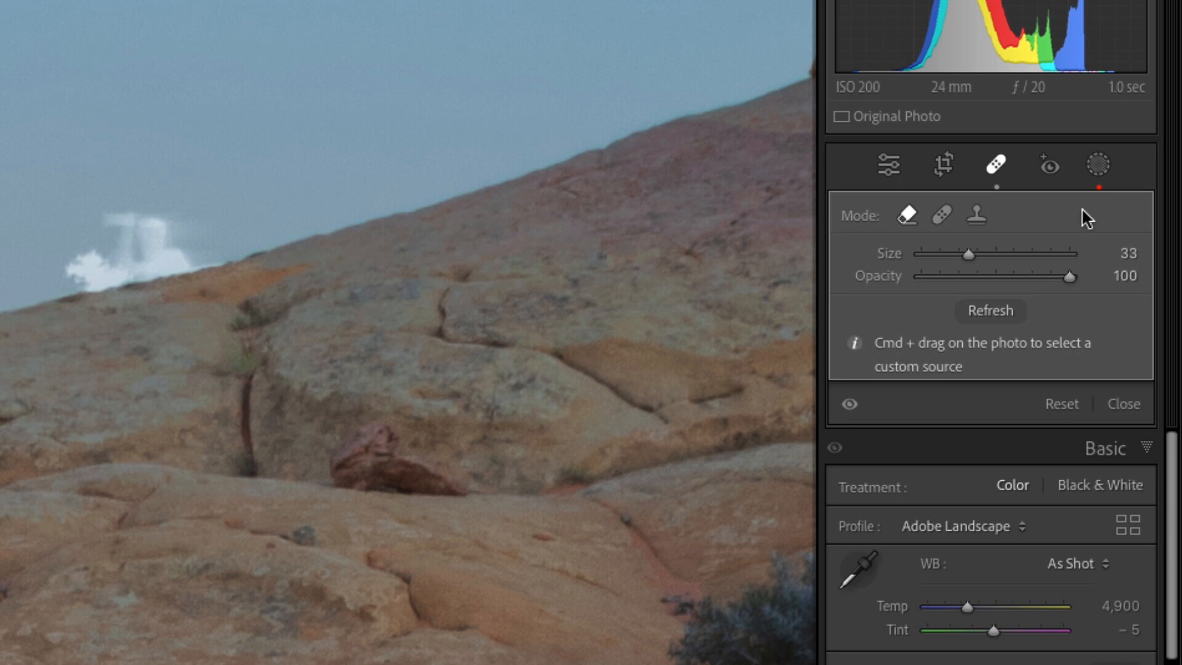
Step: Update the existing sky mask so it is recalculated after the healing on the ridge
click(1099, 174)
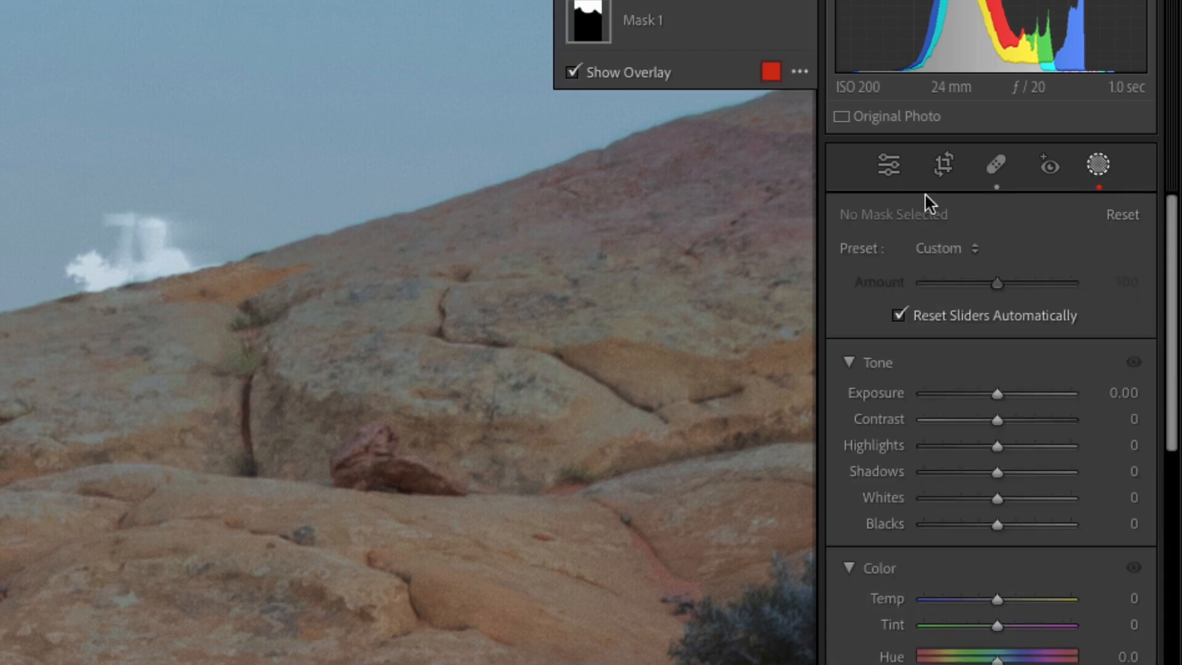
click(713, 46)
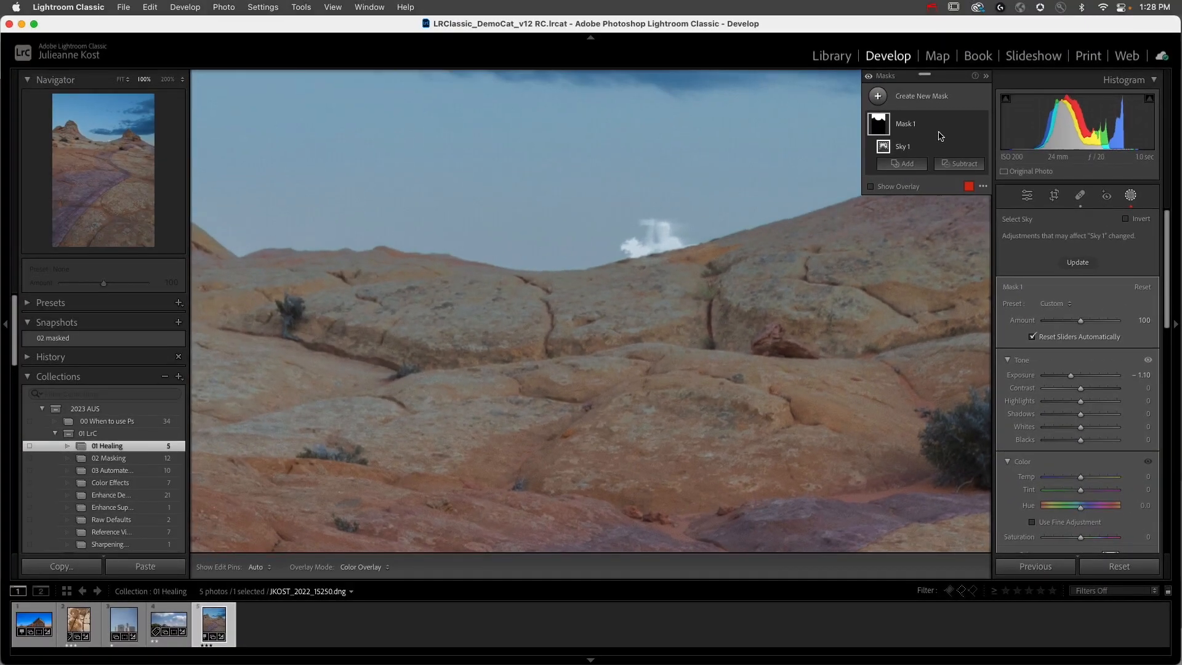
click(1076, 262)
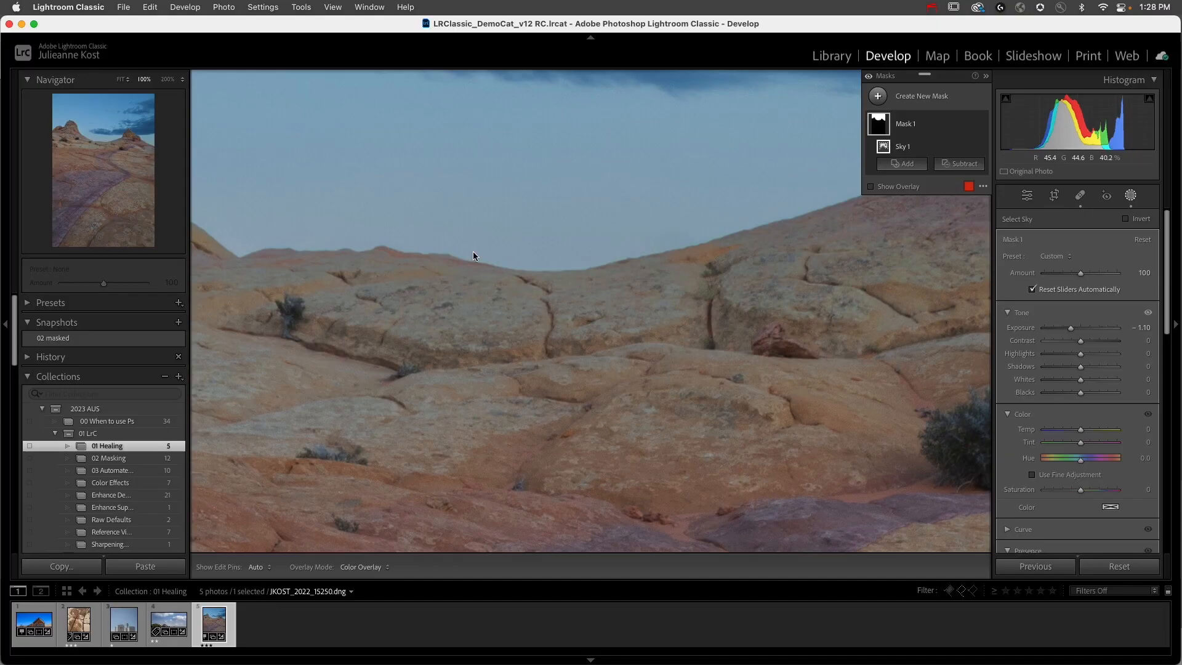
Step: Open the 02 Masking collection and start a new Brush mask on the waterfall photo
click(135, 461)
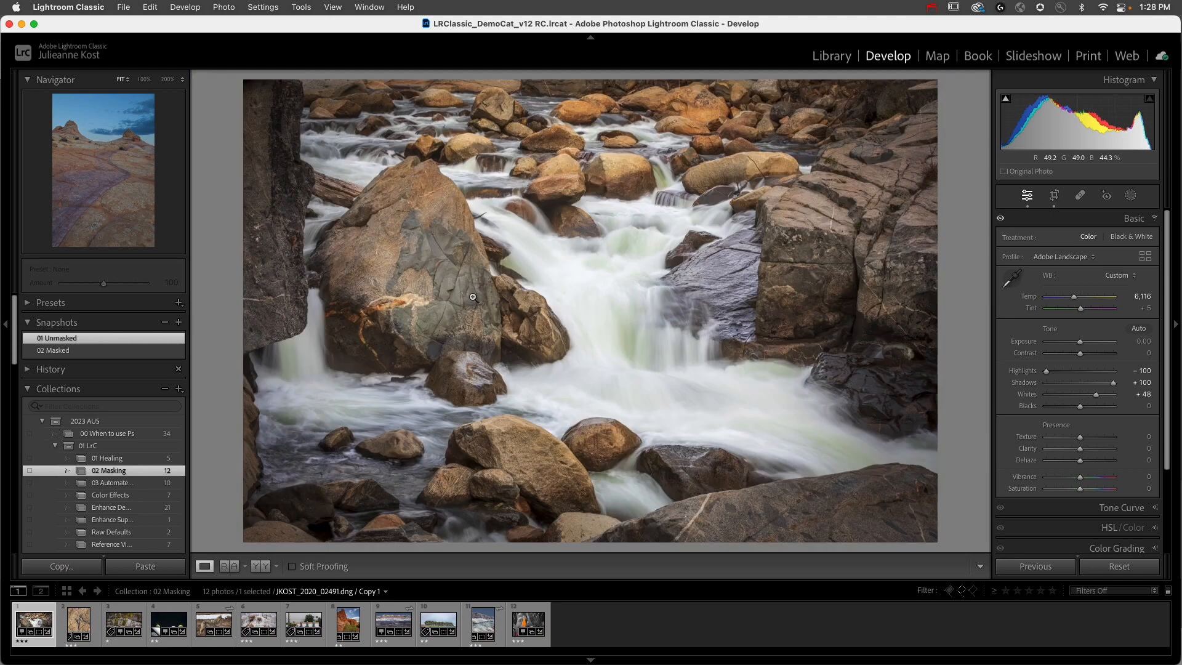
click(1131, 197)
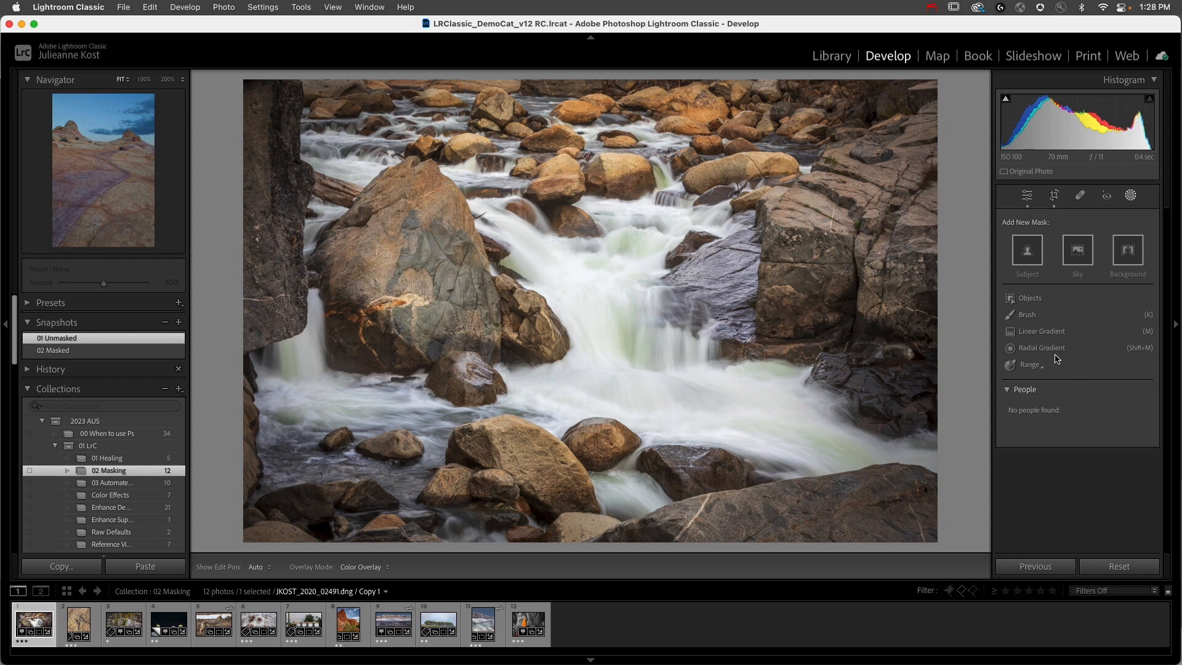
click(1032, 365)
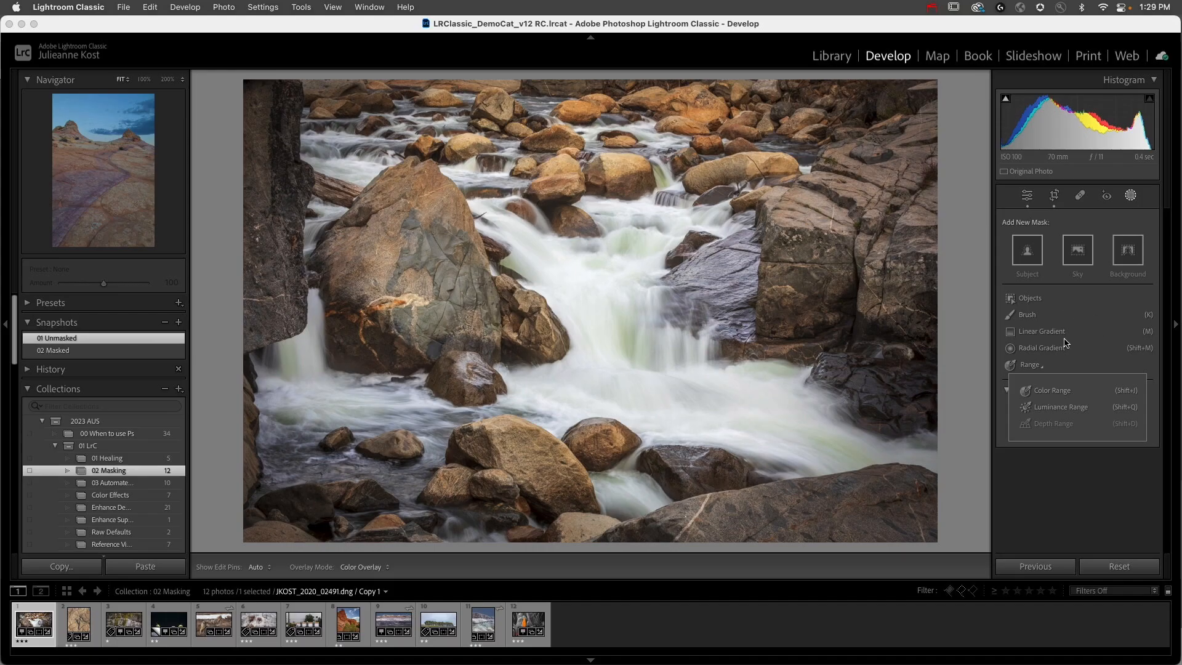
click(1055, 317)
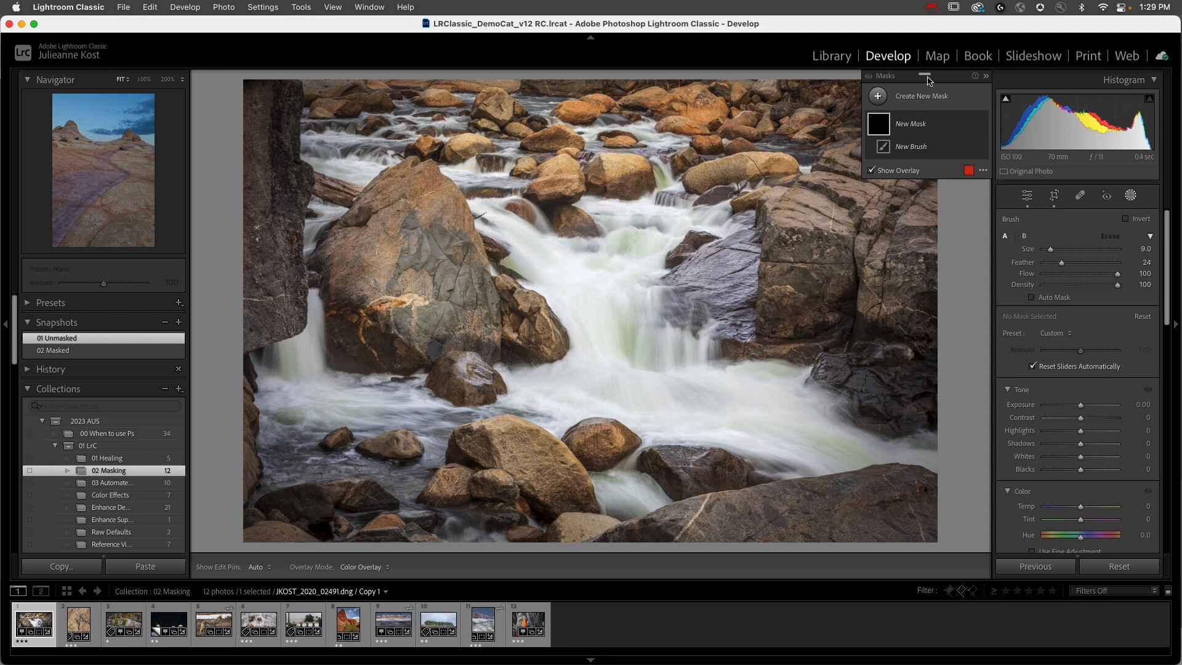
Step: Try the Masks panel collapsed and docked above the brush settings, and float it over the photo again
click(986, 76)
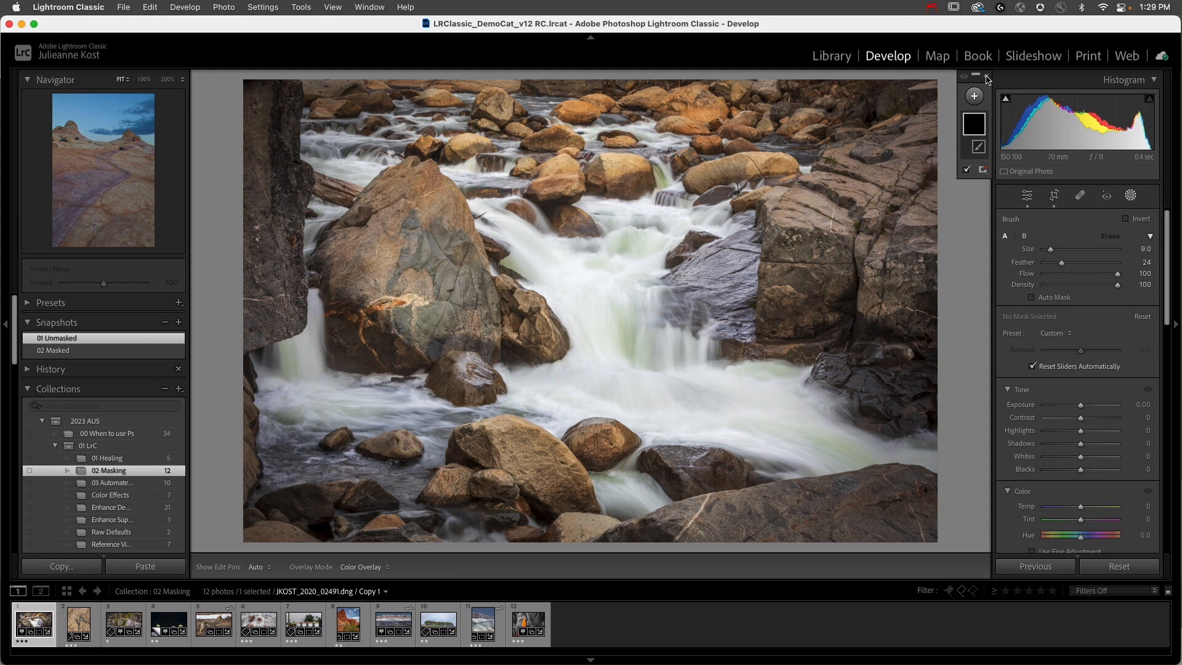
click(986, 78)
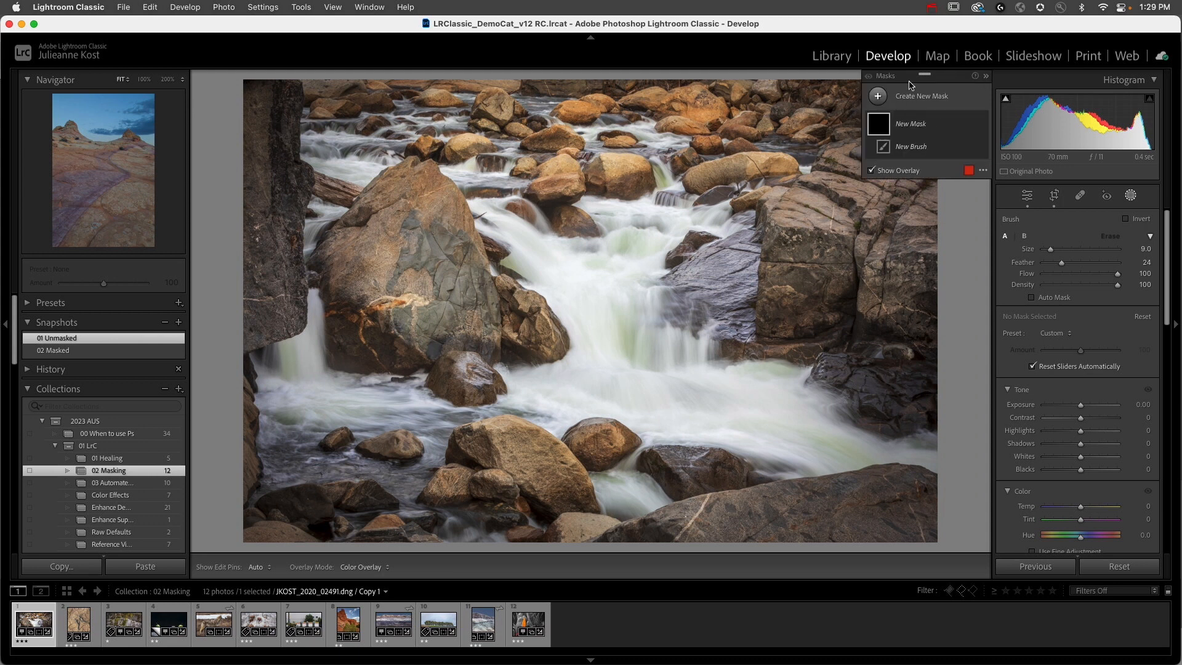
mouse_move(923, 76)
mouse_down()
mouse_move(610, 97)
mouse_move(475, 80)
mouse_move(427, 180)
mouse_move(568, 211)
mouse_move(1076, 213)
mouse_up()
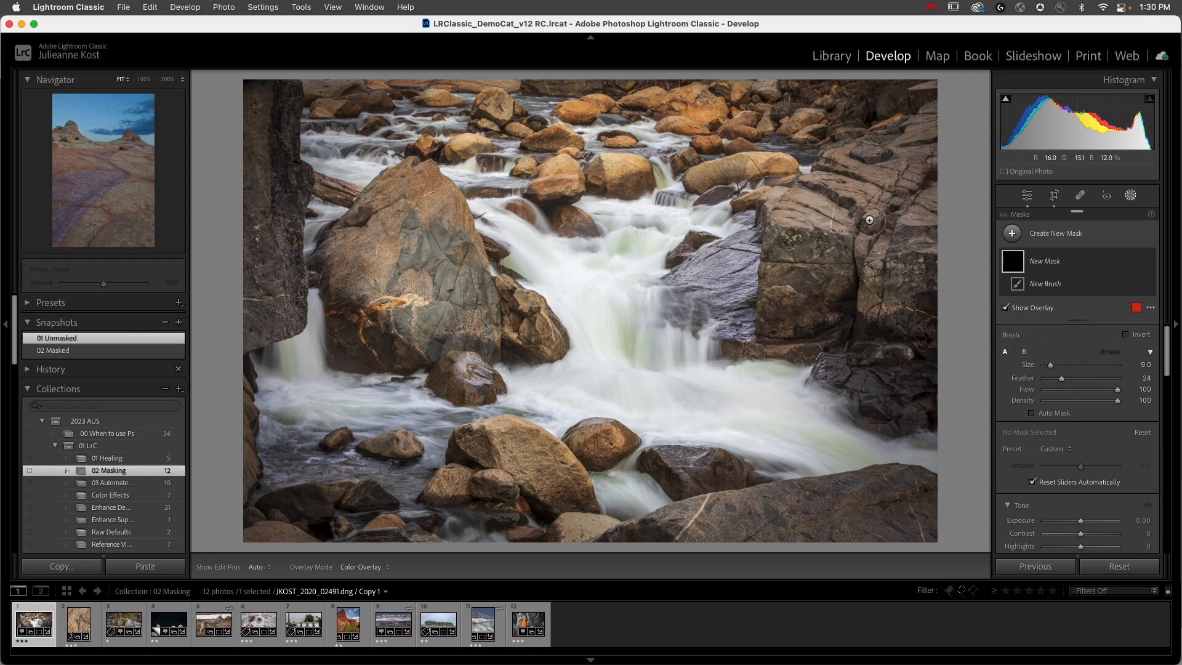
drag(1077, 213, 920, 83)
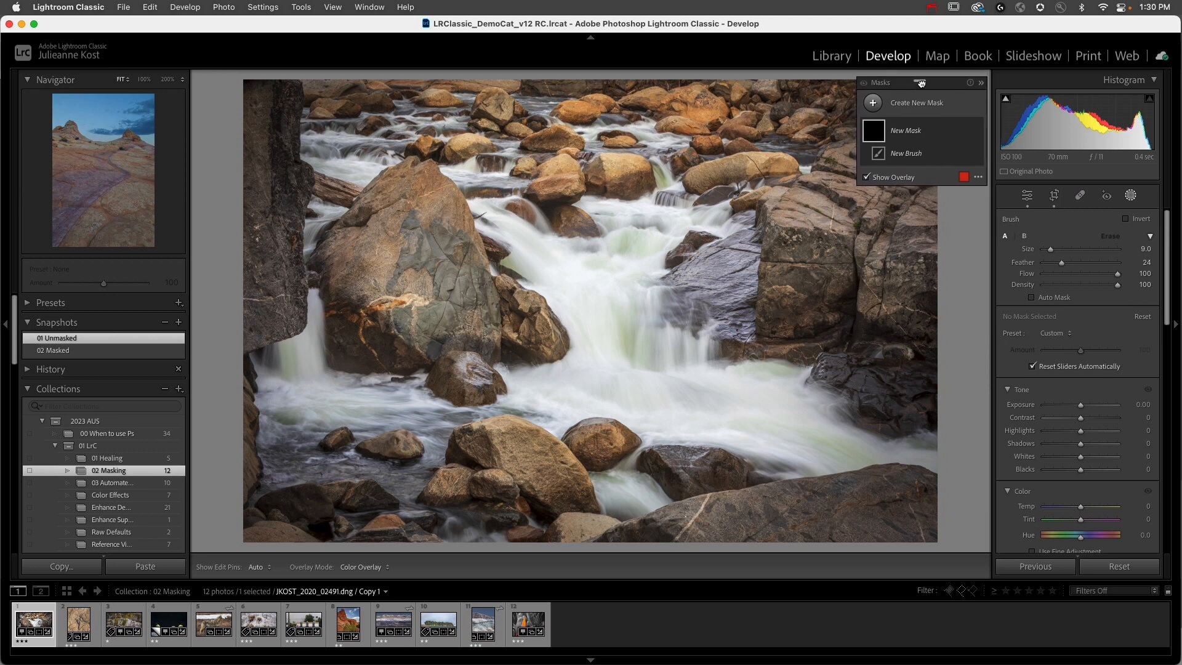
Step: Hide the Navigator and Collections side of the workspace to give the waterfall photo more room
click(5, 327)
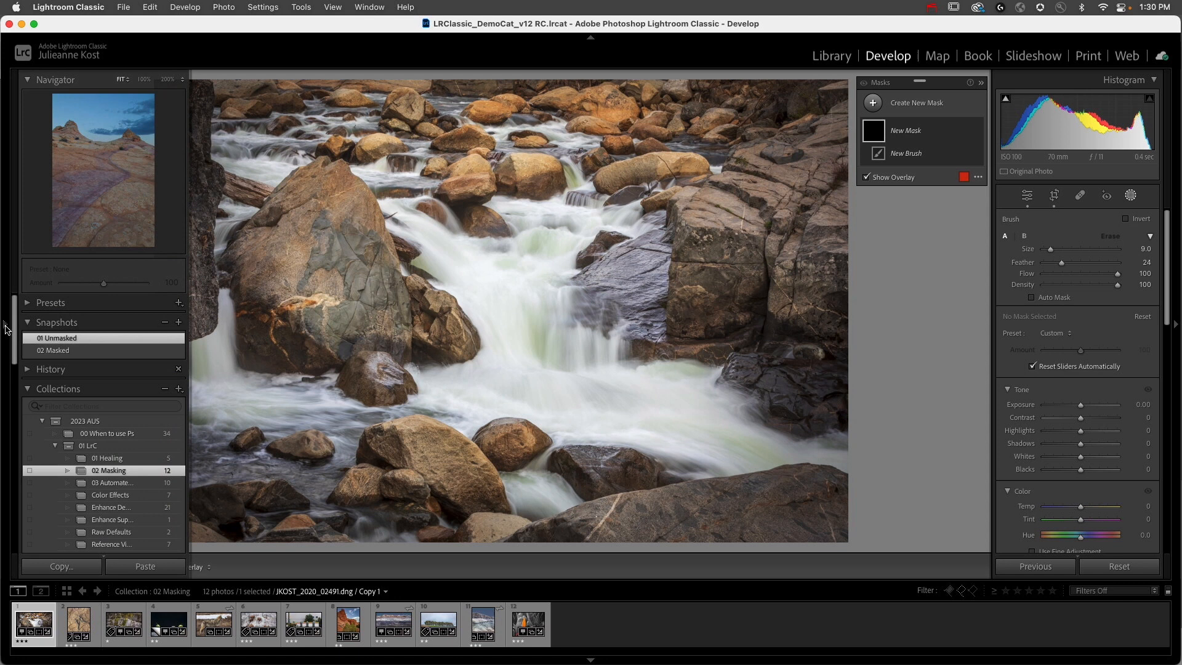
click(5, 327)
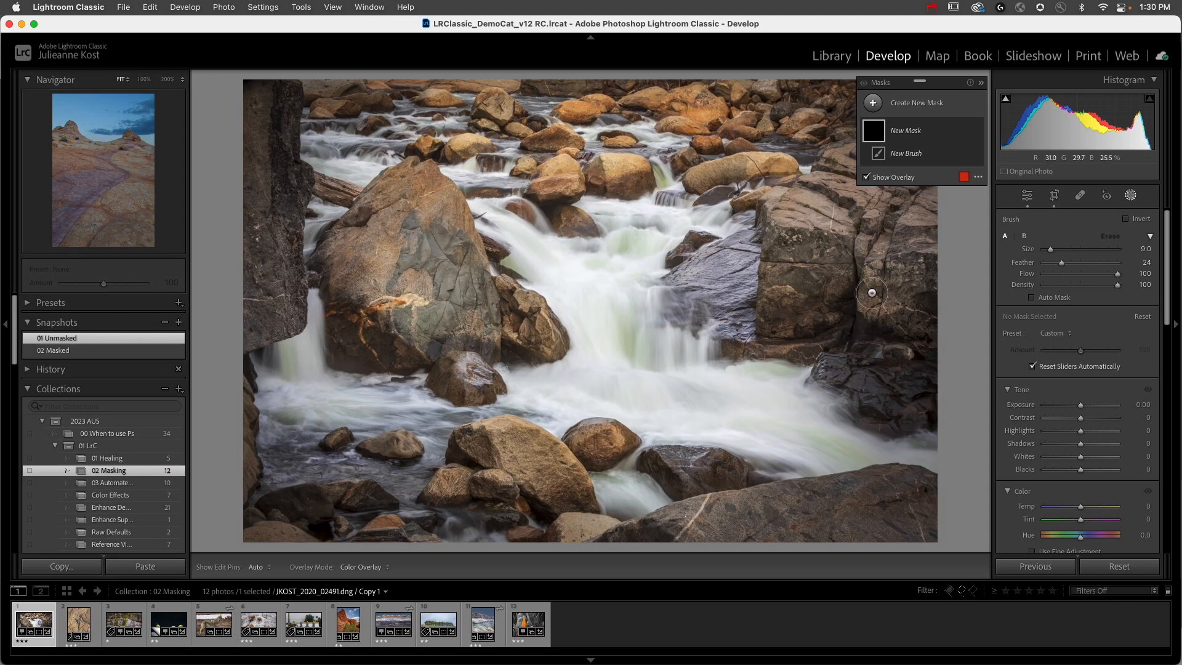
click(6, 327)
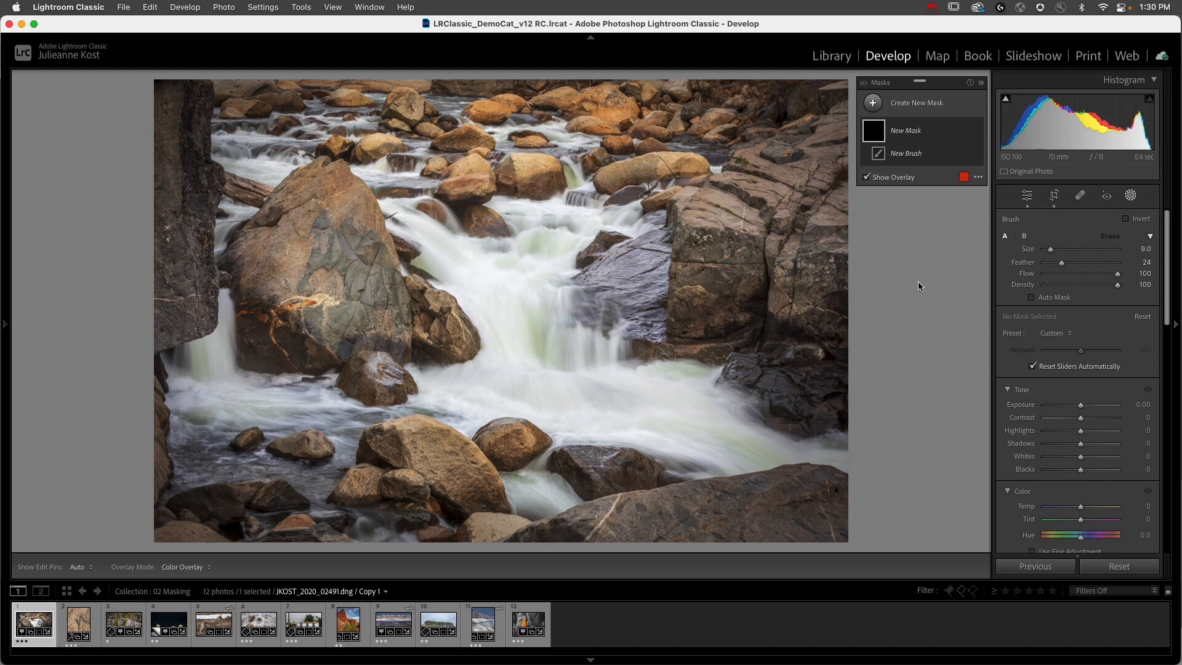
Step: Collapse and re-expand the mask brush options, and set brush A's Feather to 100
click(1150, 237)
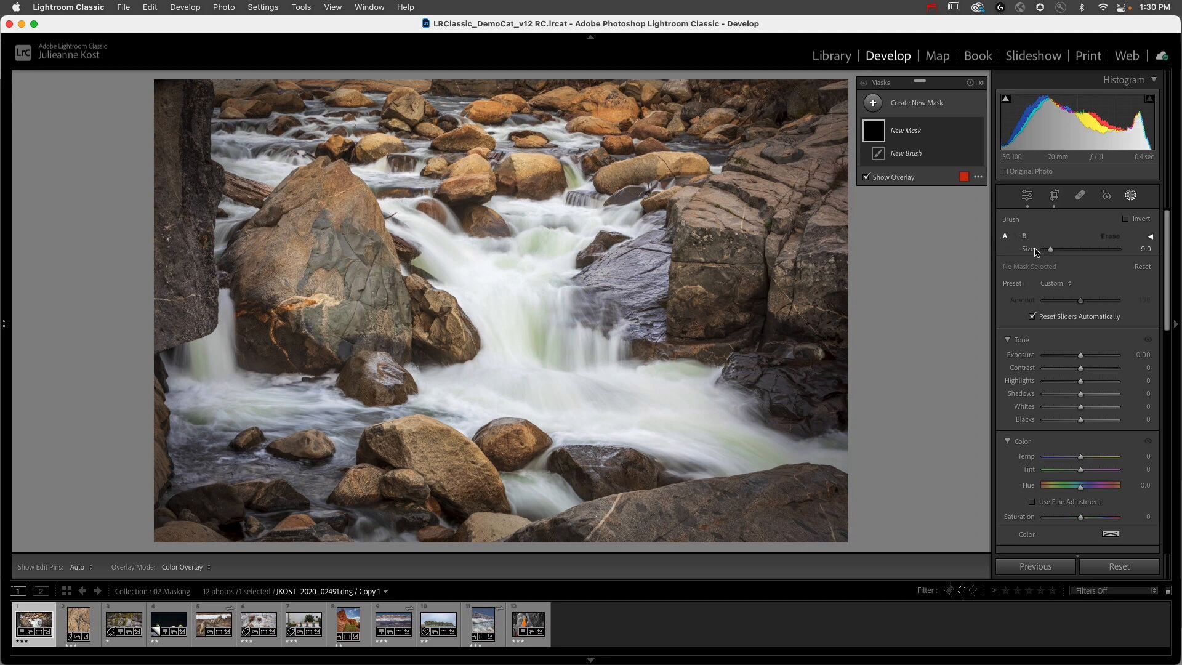
click(1150, 238)
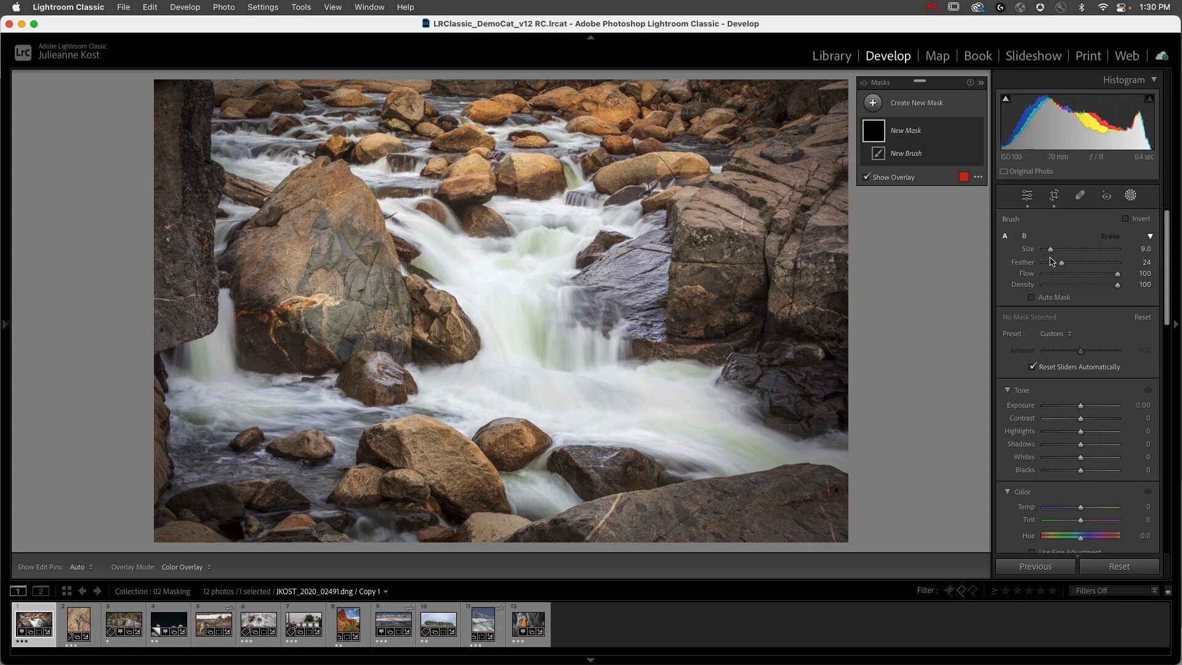
drag(1059, 264, 1119, 267)
drag(1050, 252, 1086, 263)
click(1004, 237)
Step: Set the brush mask's Exposure to 4.00 and paint a horizontal stroke from the large boulder across the upper rapids
key(o)
drag(1082, 408, 1132, 408)
mouse_move(321, 181)
mouse_down()
mouse_move(643, 185)
mouse_move(351, 191)
mouse_move(526, 208)
mouse_move(684, 205)
mouse_up()
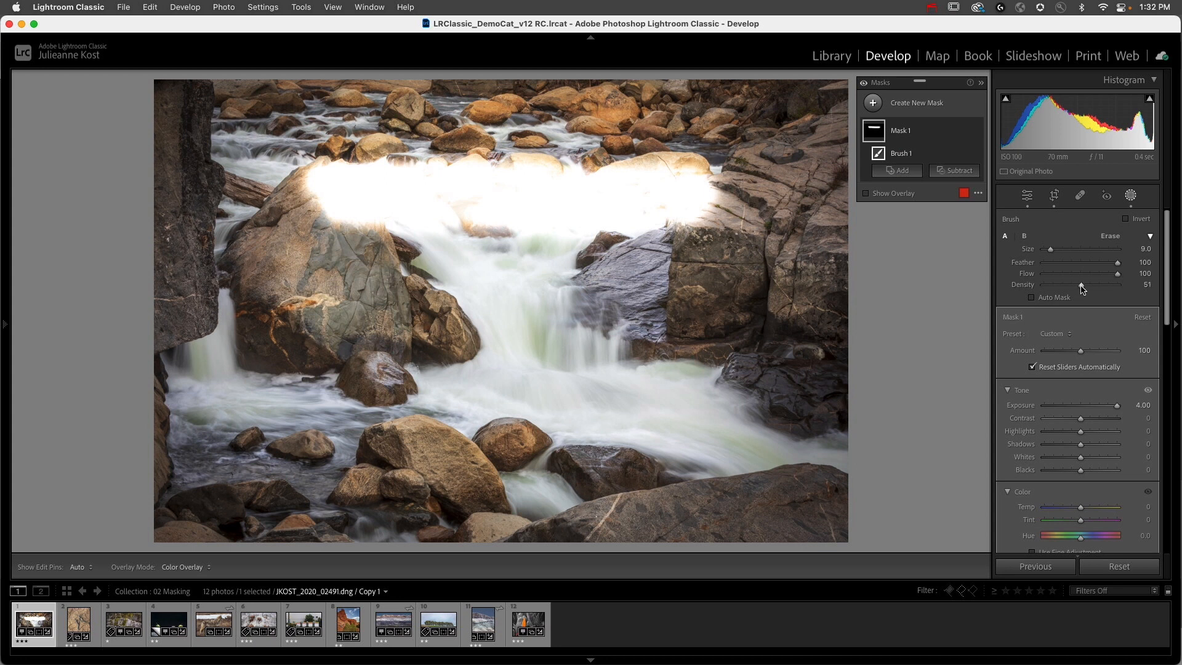
Step: Paint a second brush stroke across the small boulders and lower falls, and set the brush's Flow to 11 and Density to 100
mouse_move(320, 317)
mouse_down()
mouse_move(648, 318)
mouse_move(483, 341)
mouse_move(353, 341)
mouse_move(538, 345)
mouse_move(309, 349)
mouse_move(485, 342)
mouse_move(339, 328)
mouse_move(513, 334)
mouse_move(348, 325)
mouse_move(486, 342)
mouse_up()
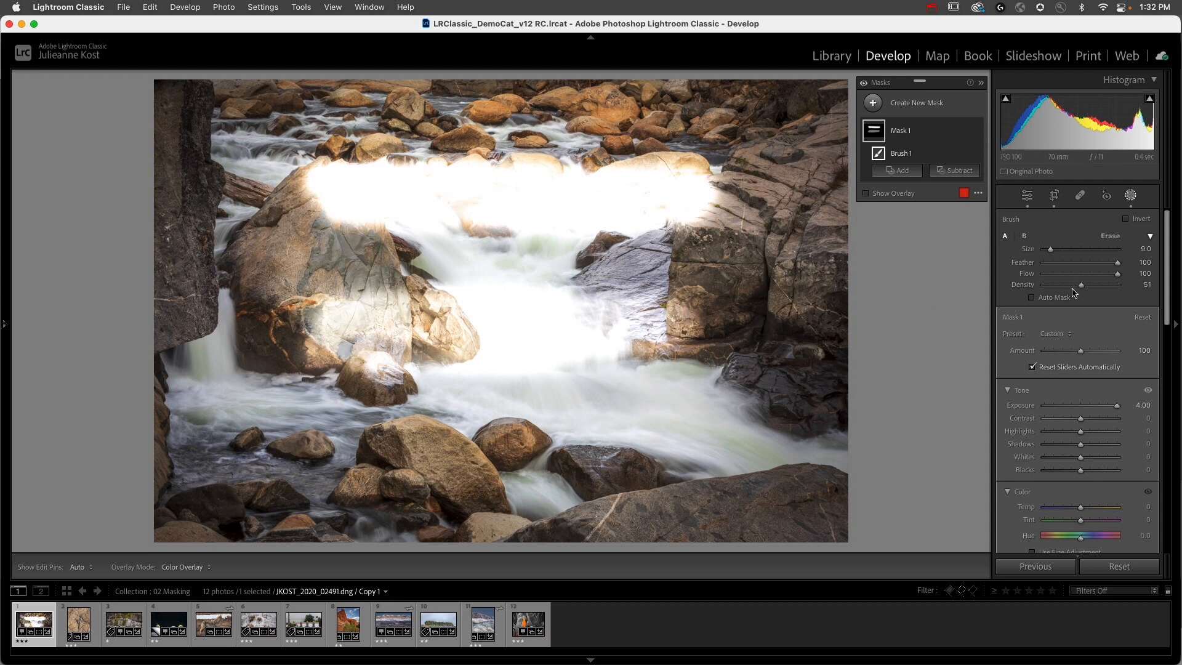
drag(1081, 285, 1053, 278)
Step: Toggle the visibility of the mask edit pins repeatedly to compare the photo with and without them
key(h)
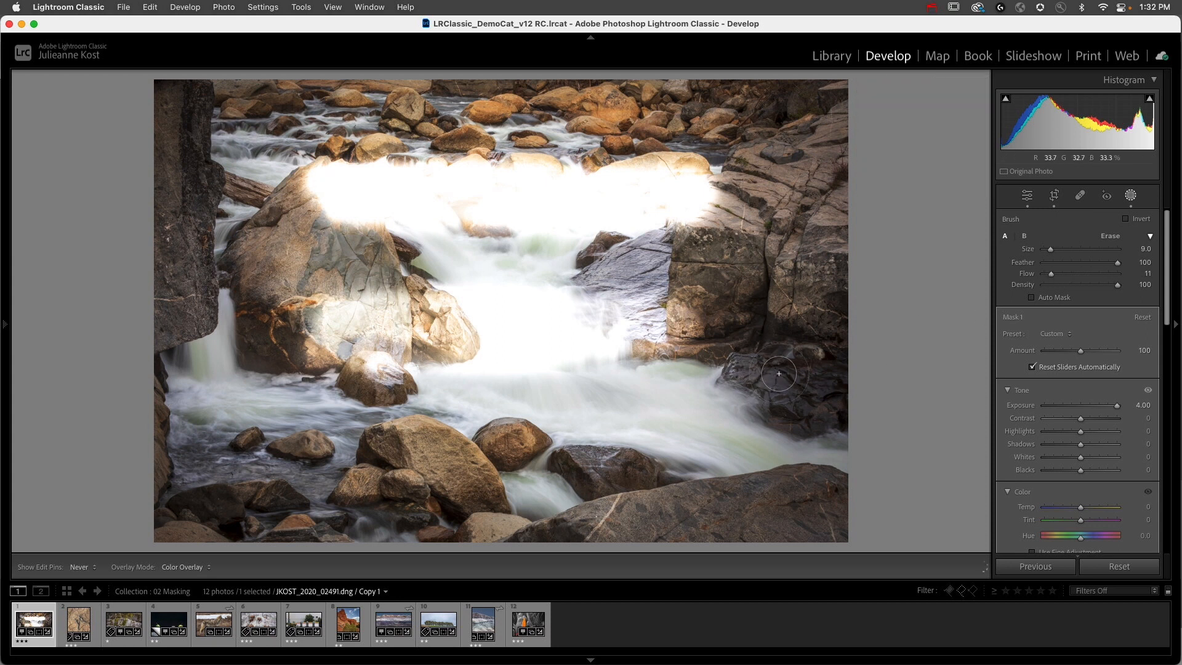
key(h)
key(h)
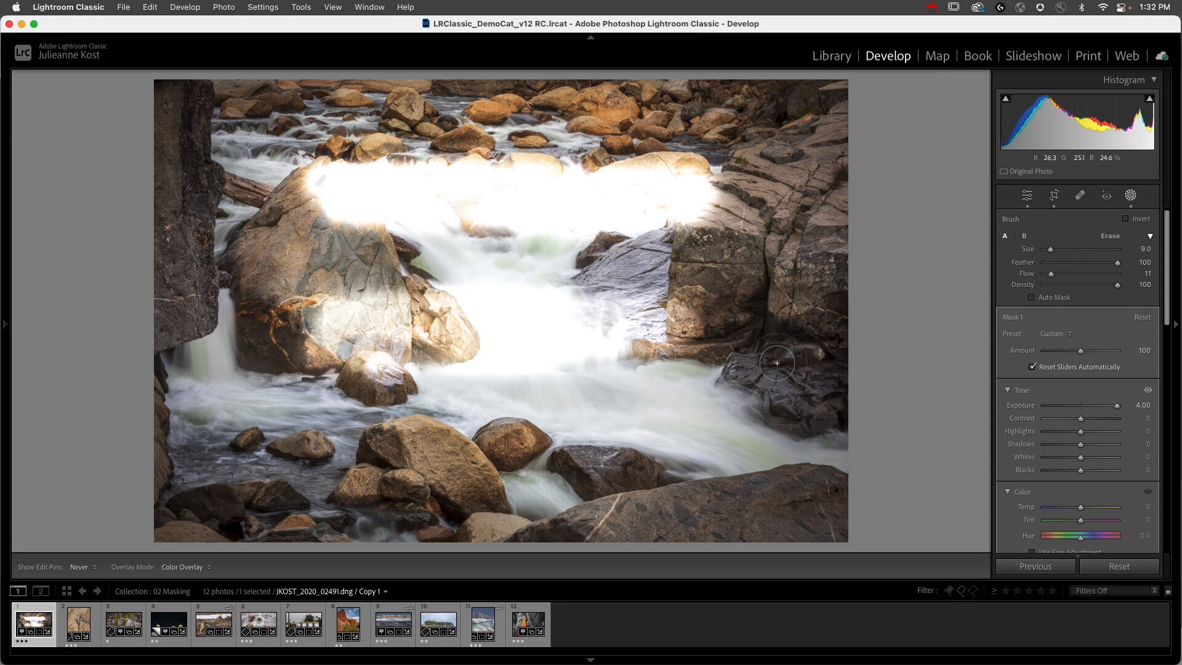
key(h)
key(h)
key(h)
key(h)
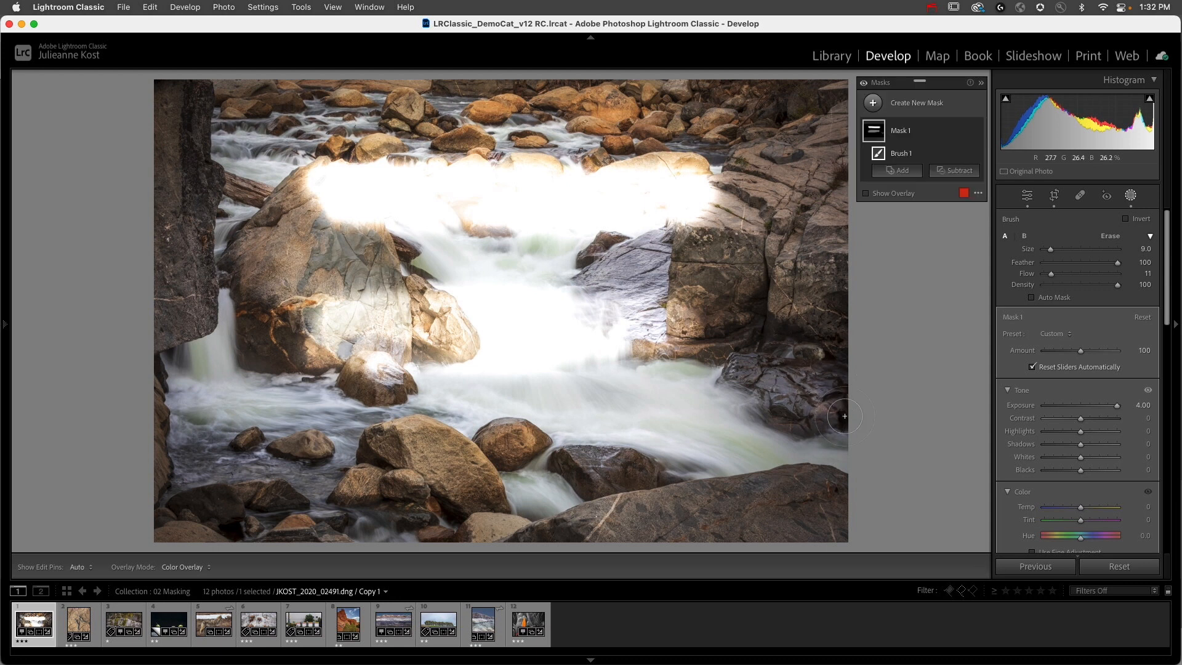
key(h)
key(h)
key(h)
key(h)
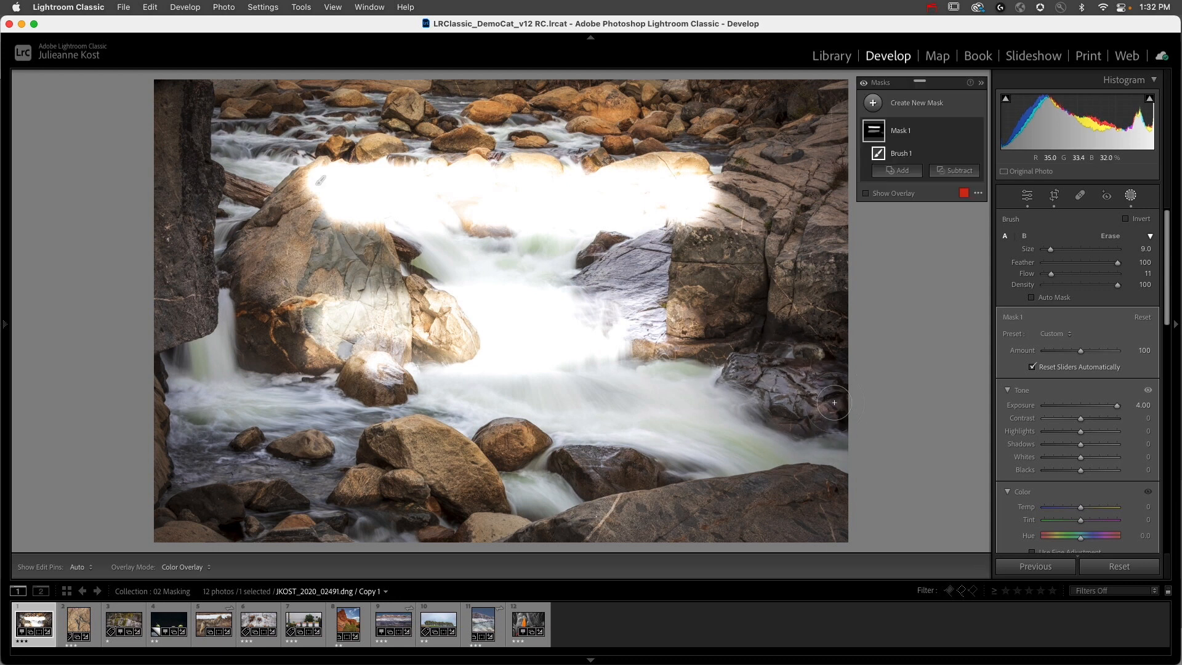
key(h)
key(h)
key(h)
key(h)
key(h)
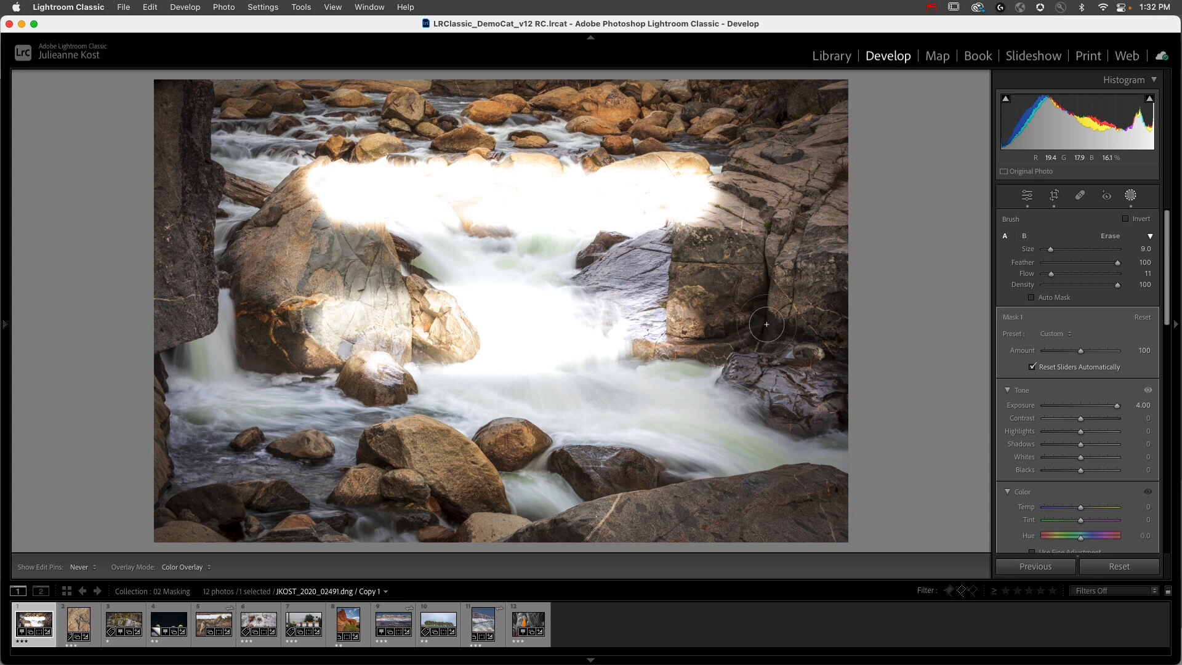
key(h)
key(h)
key(h)
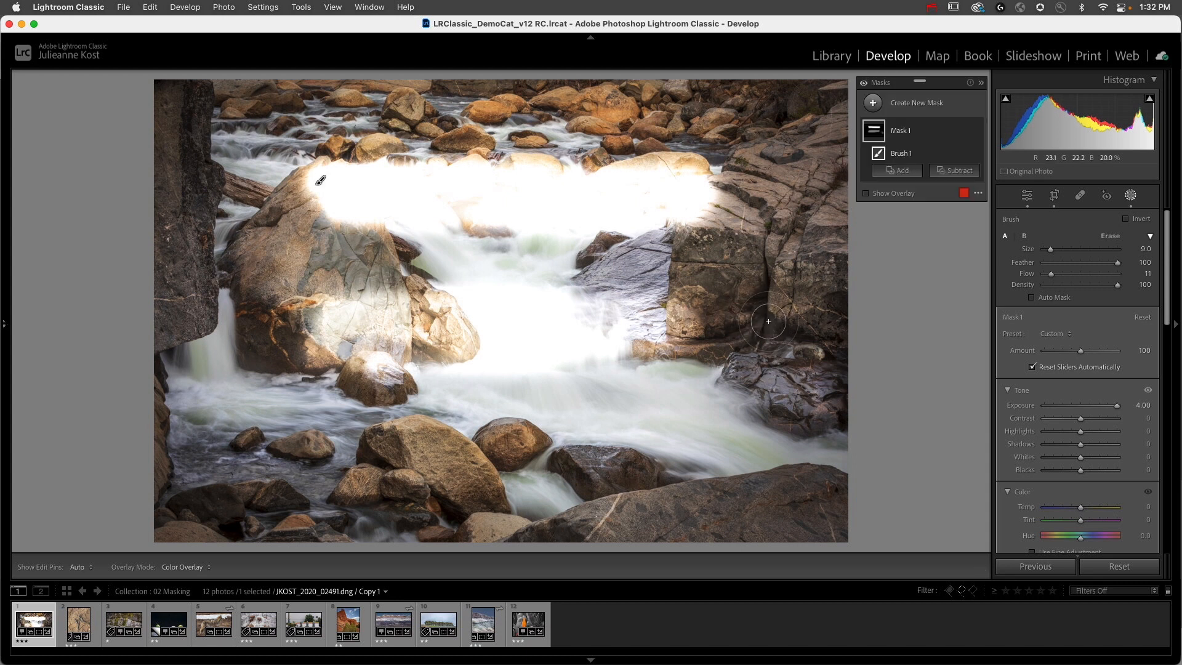
key(h)
key(h)
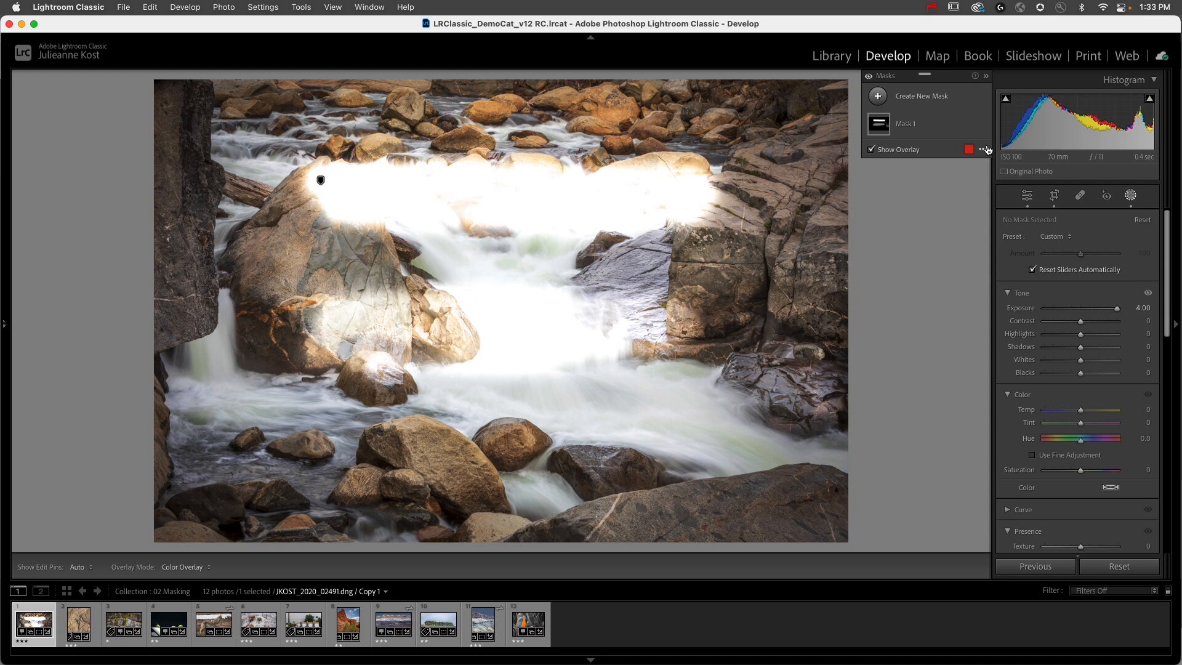
Step: Switch Mask 1 off and on to compare its effect, and delete the mask
click(980, 125)
click(981, 125)
click(981, 126)
click(982, 126)
click(969, 125)
click(1012, 302)
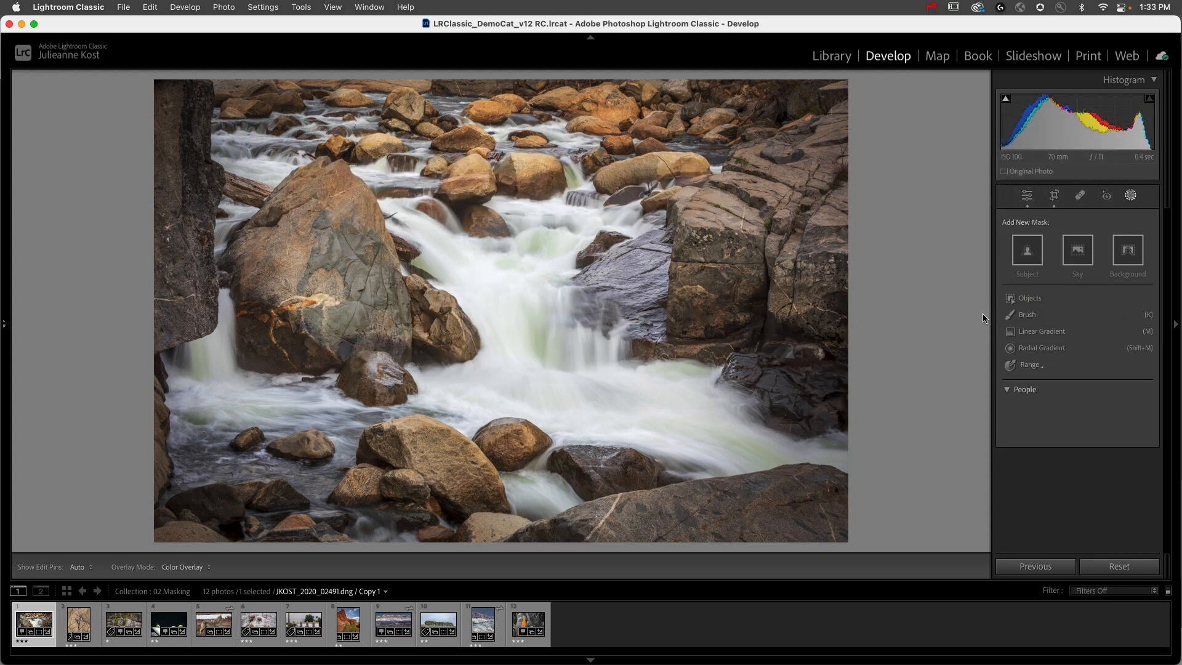
Step: Create a brush mask with Size 17, Feather 50 and Flow 79, and paint over the rocks along the photo's upper edge
click(1027, 315)
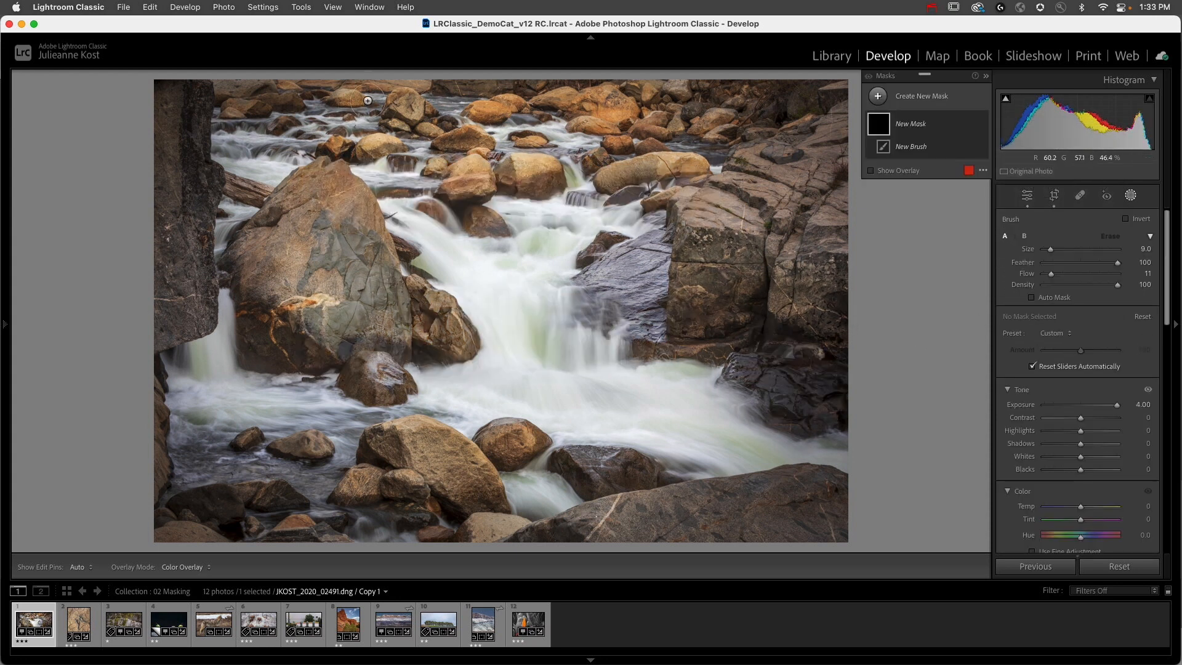
scroll(367, 114, up, 5)
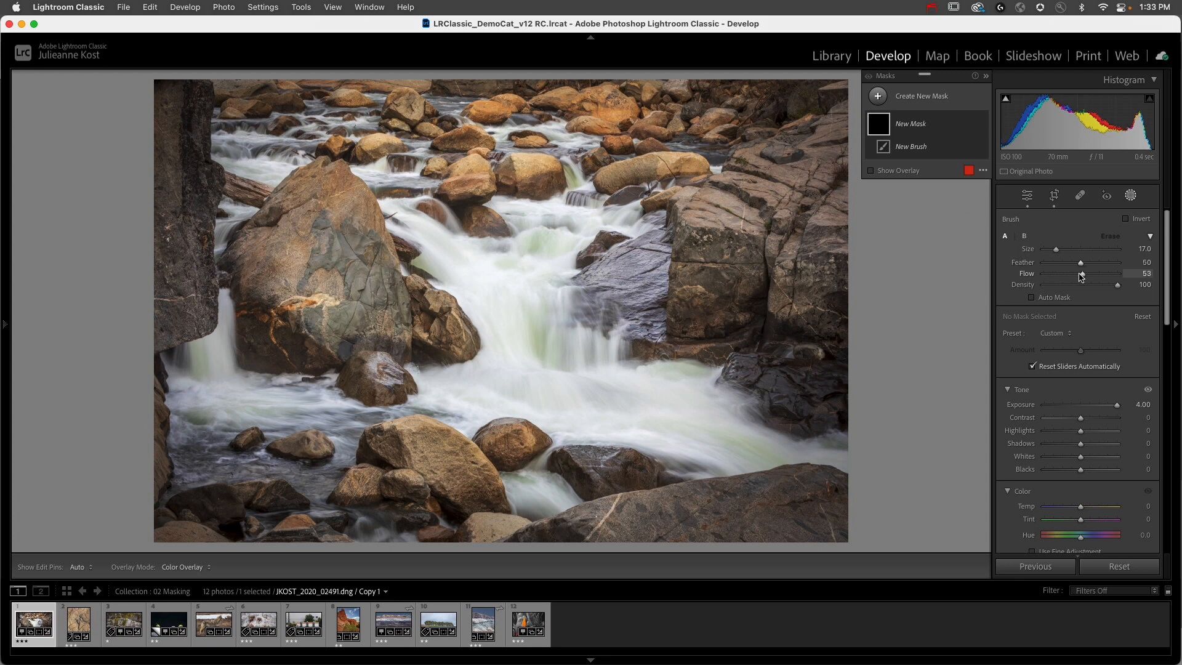
drag(1095, 276, 1101, 276)
key(h)
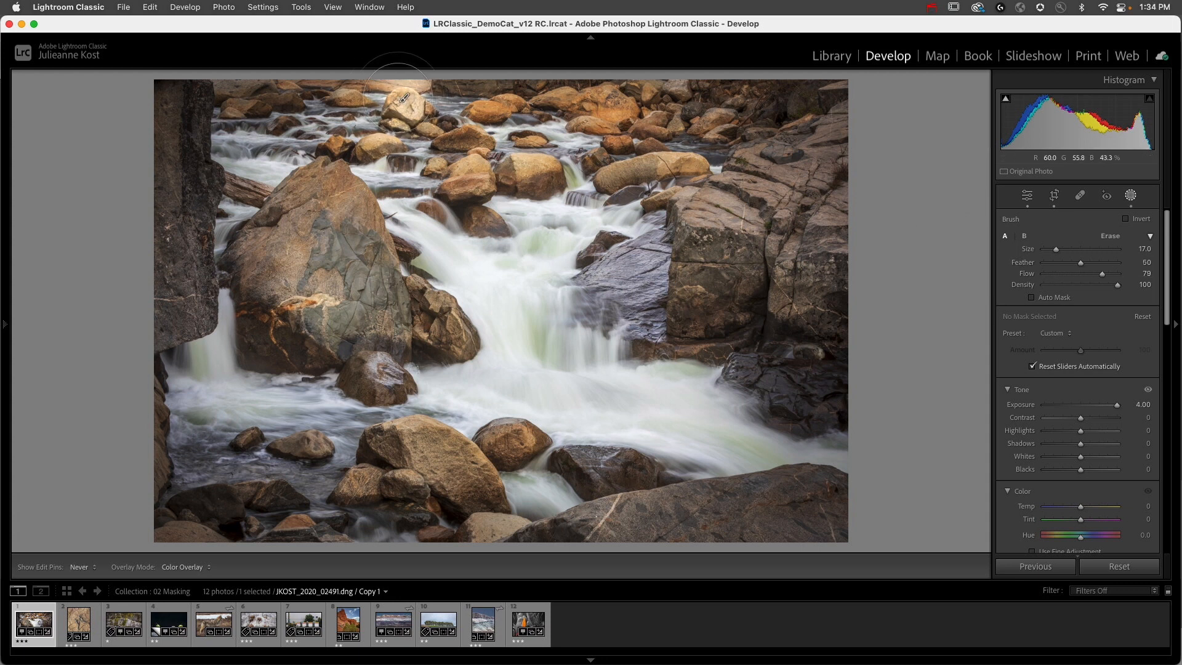
mouse_move(314, 79)
mouse_down()
mouse_move(488, 96)
mouse_move(664, 78)
mouse_move(575, 86)
mouse_move(313, 79)
mouse_up()
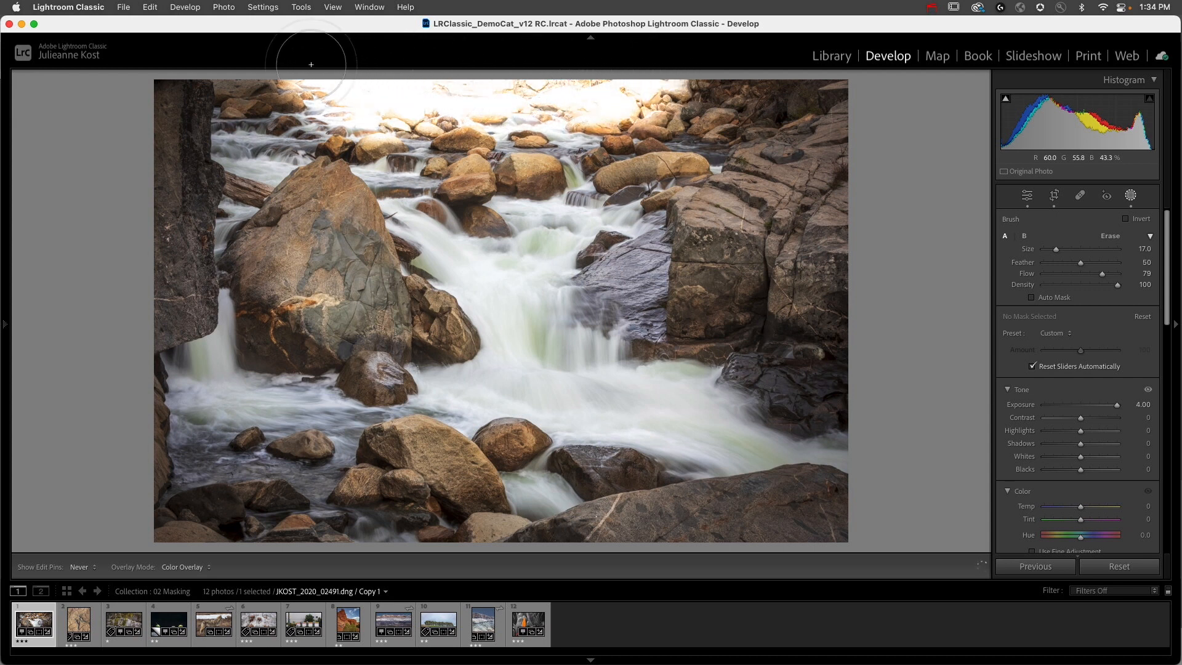
Step: Set the brush mask's Exposure to −0.90 and extend the painting across the upper rocks
drag(1119, 411, 1073, 411)
mouse_move(612, 94)
mouse_down()
mouse_move(699, 91)
mouse_move(566, 93)
mouse_up()
drag(404, 97, 283, 87)
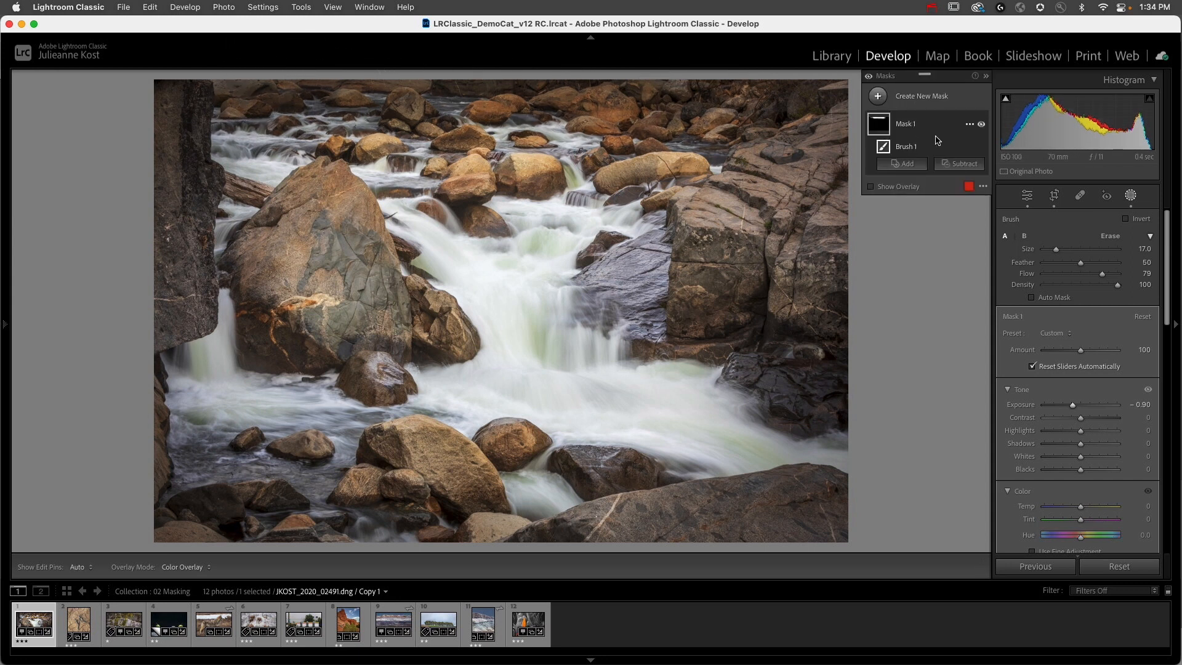
Step: Rename the mask as "darken upper rocks" and expand its components
double_click(905, 124)
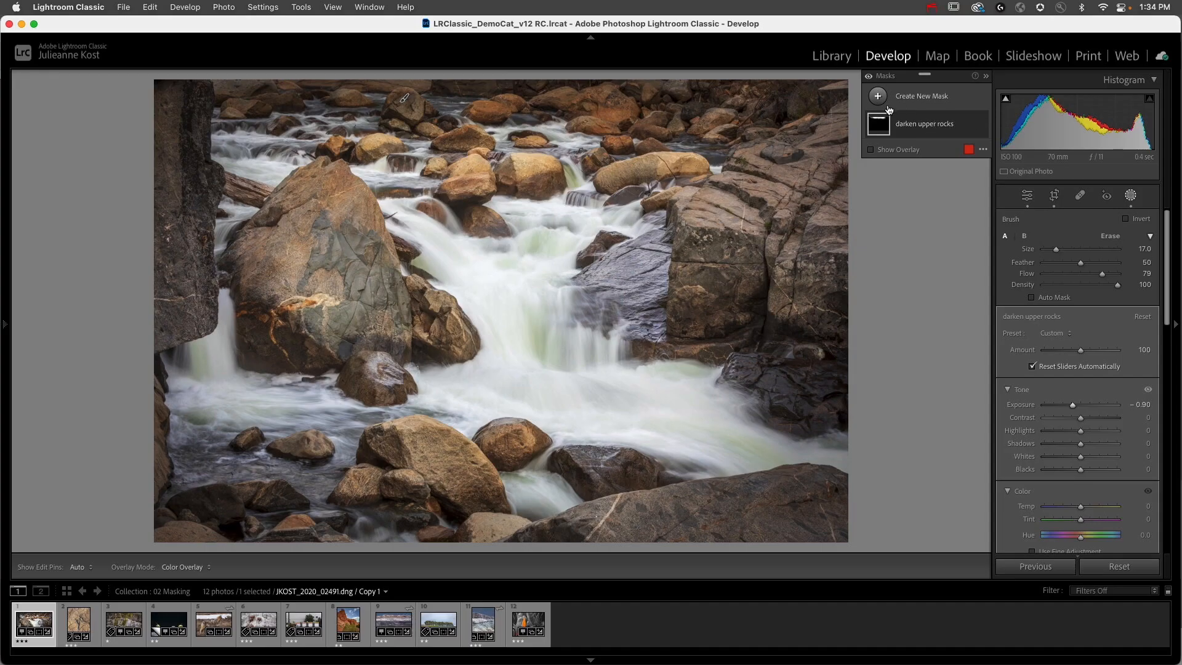
click(911, 131)
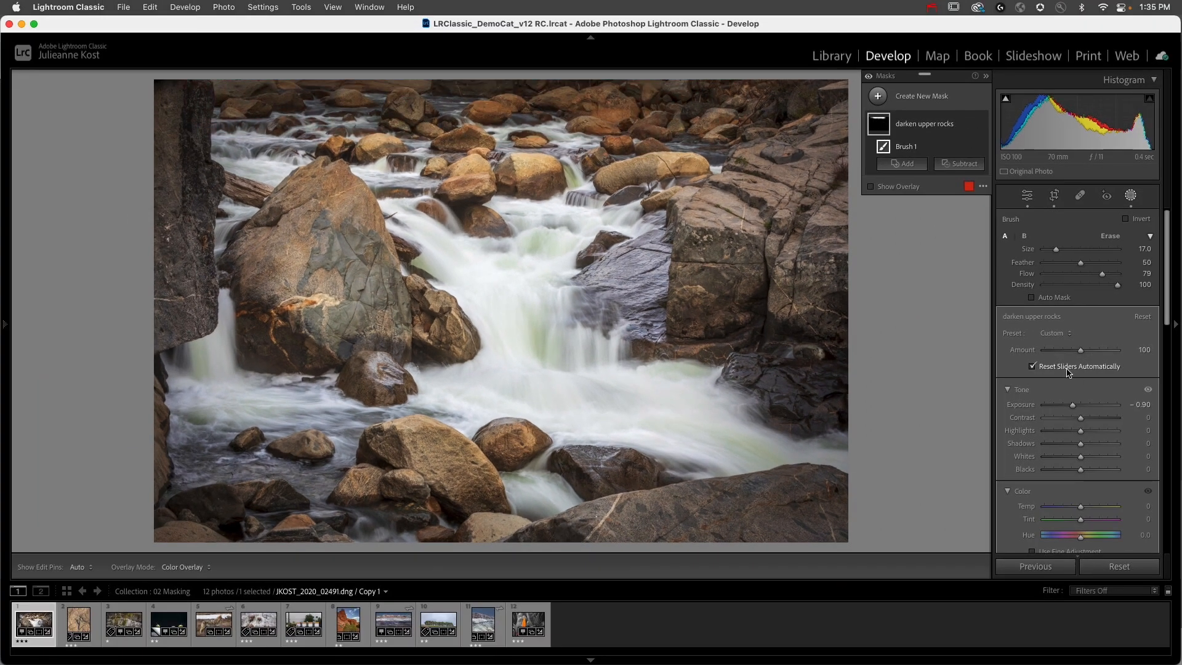
Step: Add a second brush mask and look through its Tone, Color, Curve, Presence and Detail adjustments
click(878, 97)
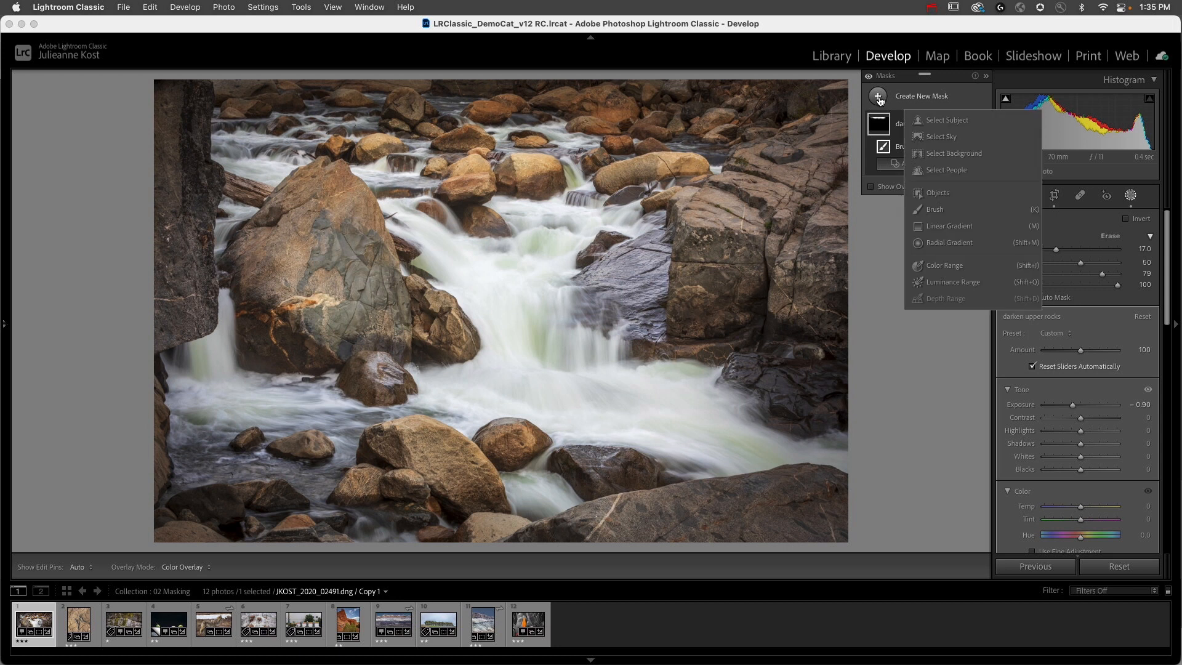
click(935, 210)
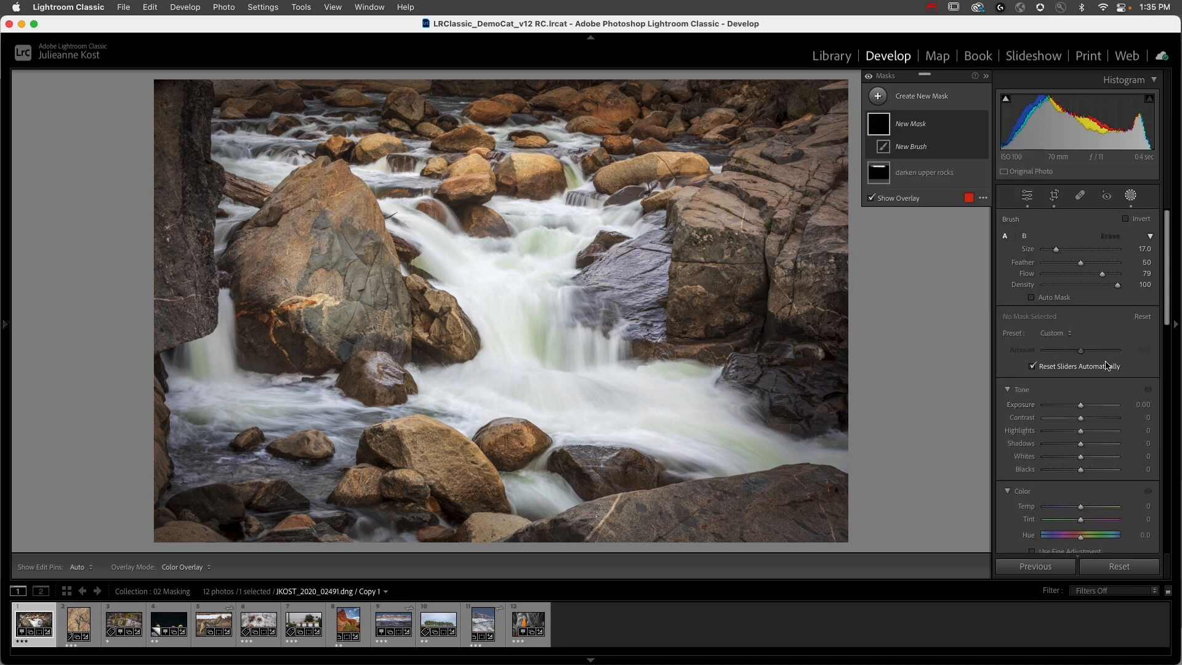
scroll(1103, 417, down, 1)
scroll(1103, 418, up, 1)
scroll(1099, 425, down, 3)
scroll(1100, 439, down, 4)
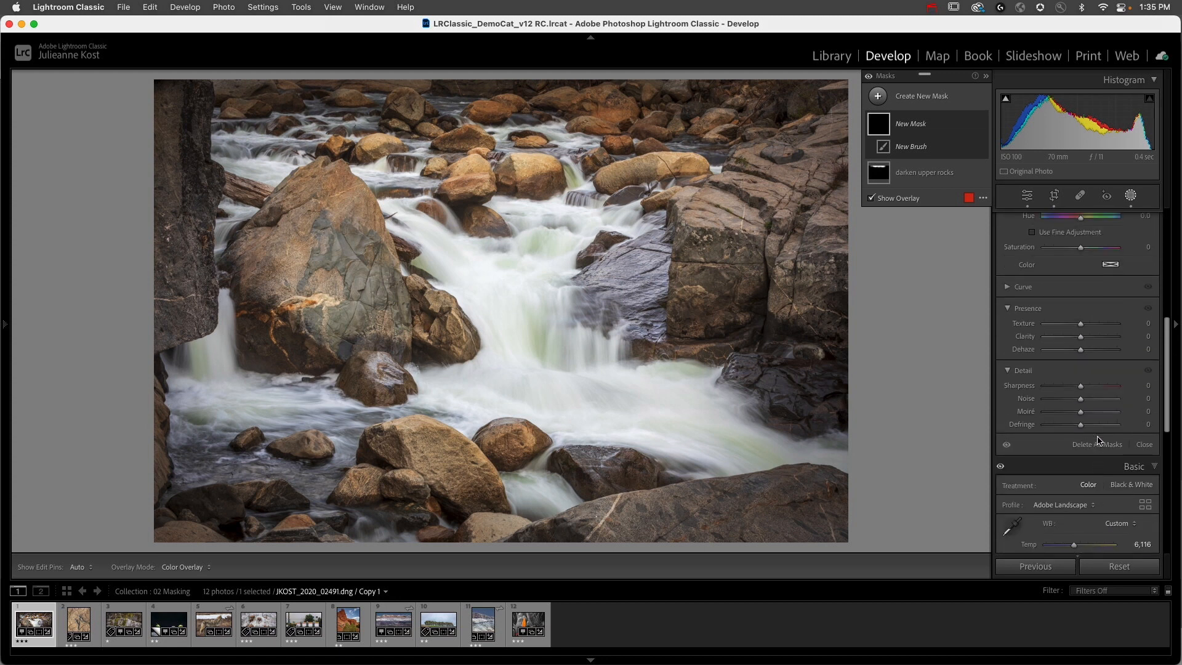
scroll(1099, 440, up, 7)
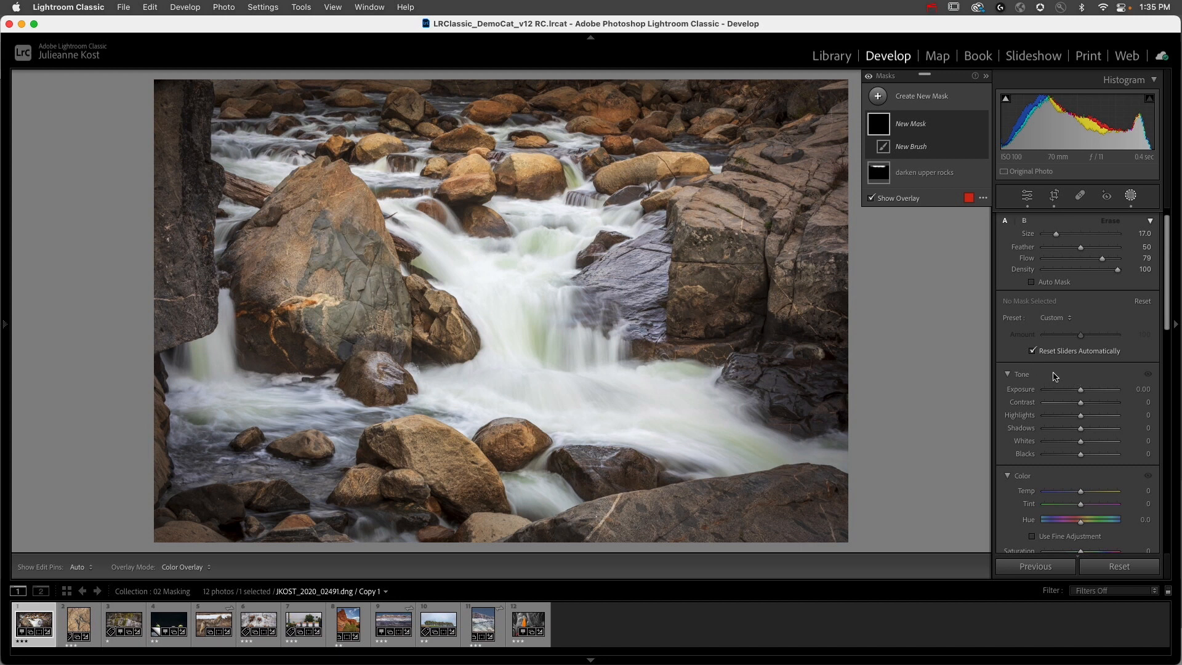
scroll(1054, 376, up, 1)
Step: Turn on Solo Mode for the mask adjustment sections with Tone expanded, and shrink the filmstrip to enlarge the photo area
right_click(1047, 390)
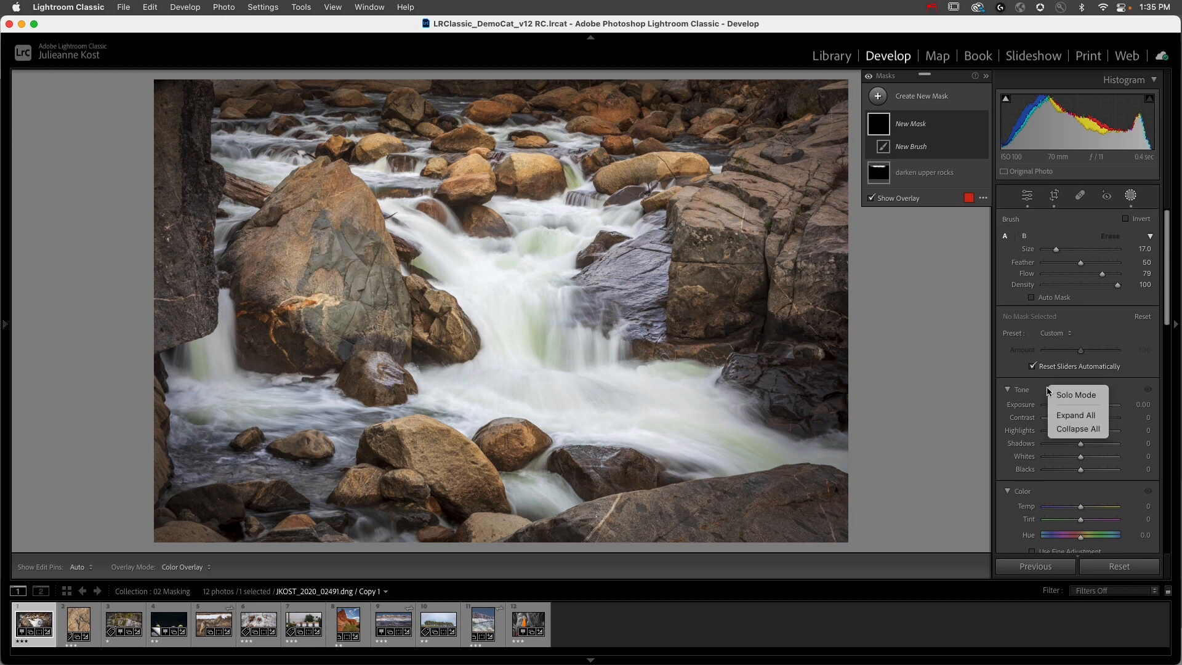
click(1038, 395)
right_click(1042, 493)
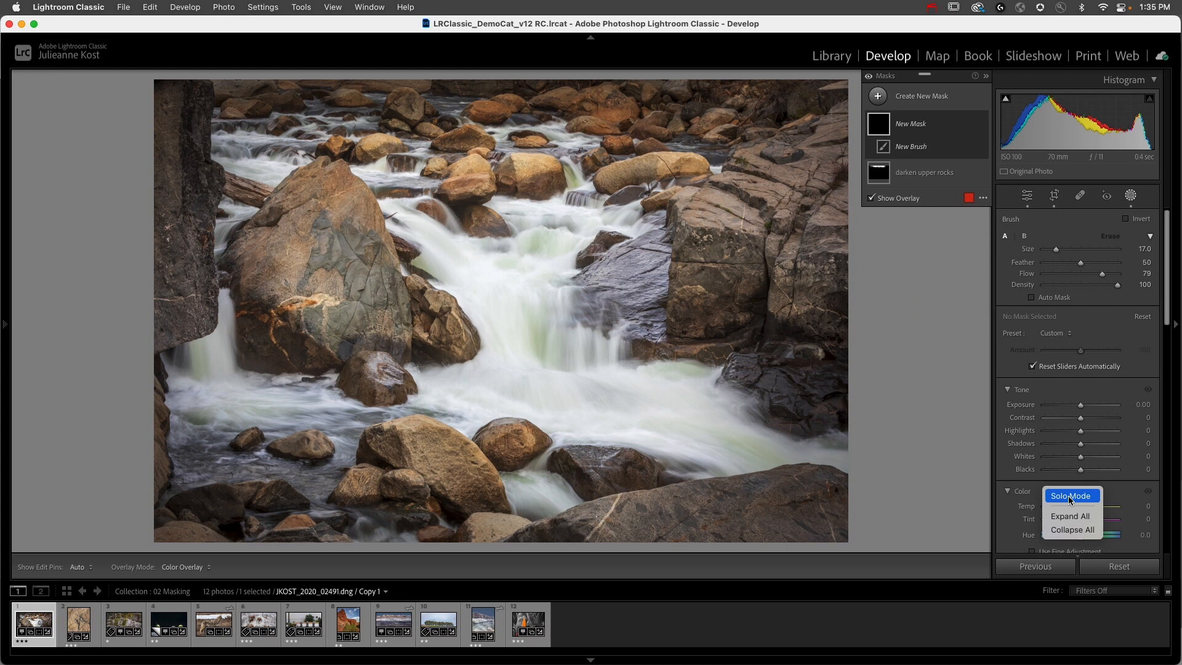
click(1069, 496)
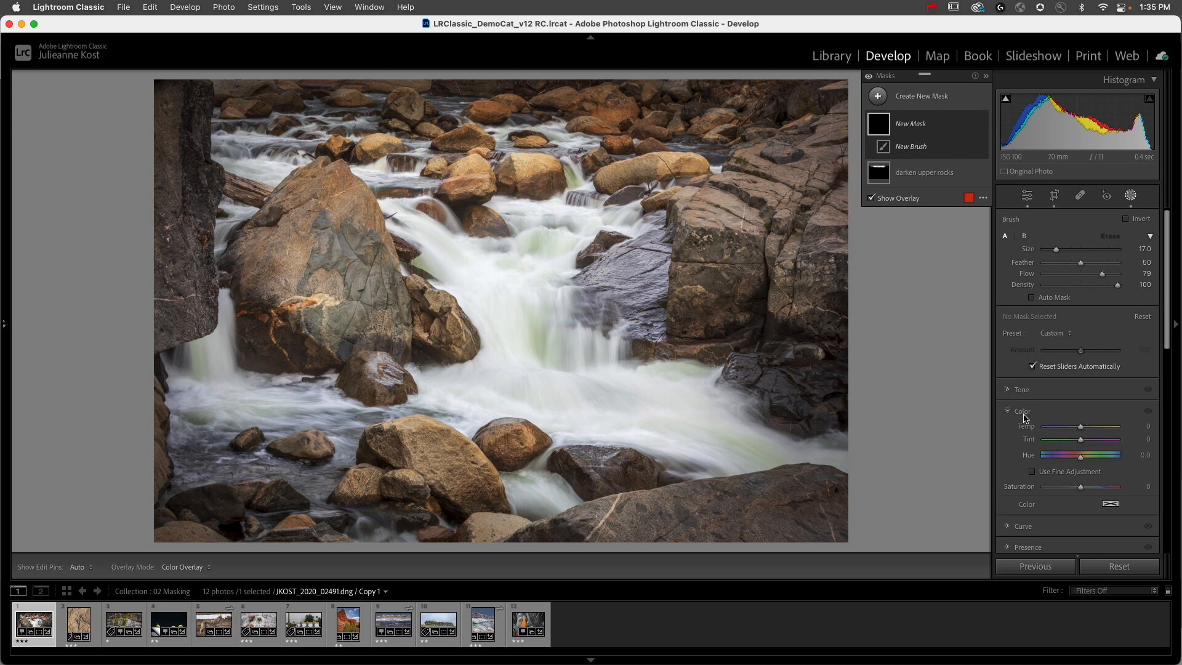
click(1012, 390)
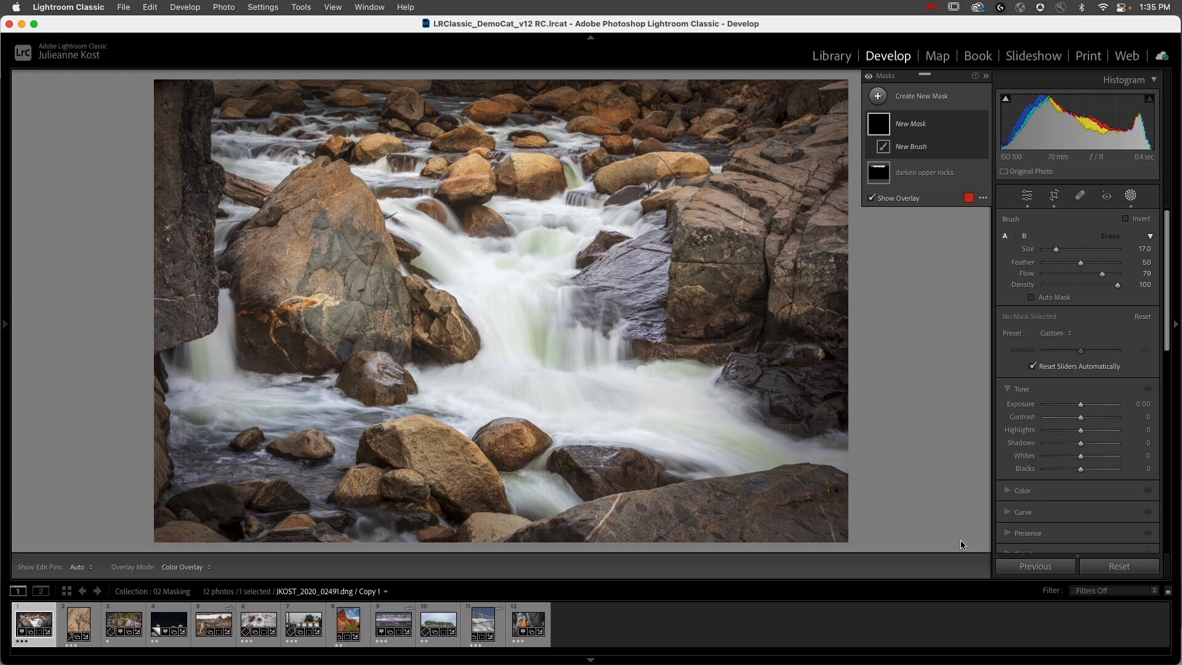
drag(910, 580, 917, 609)
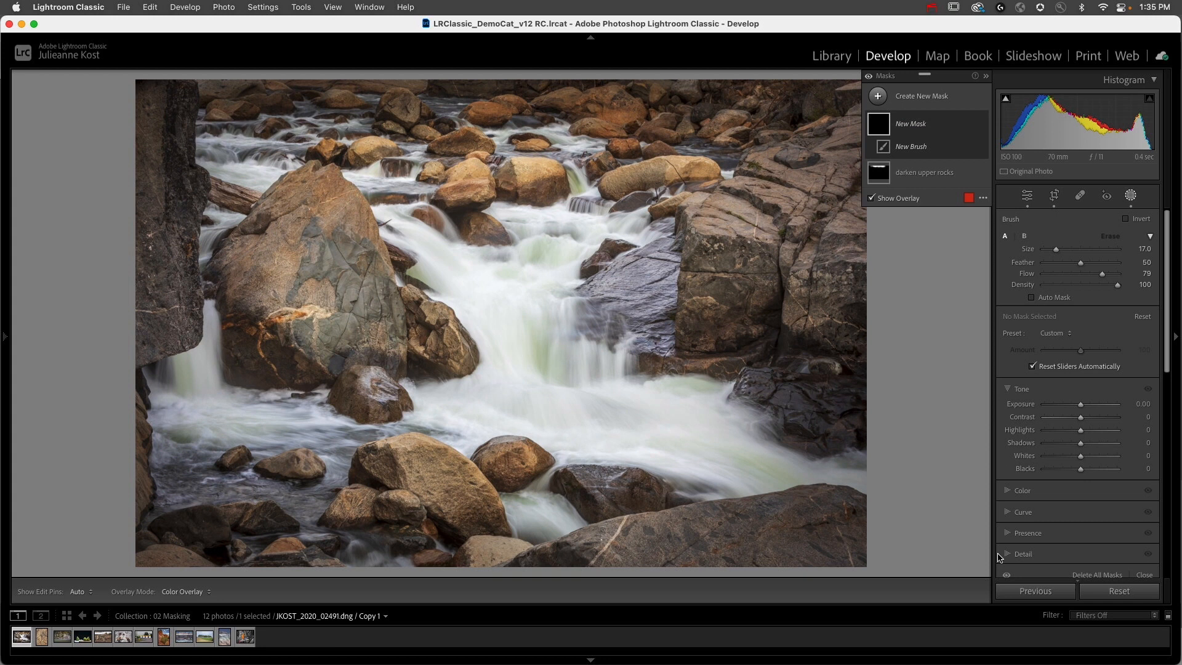
Step: Switch the expanded adjustment section to Curve and back to Tone, and turn off Solo Mode
click(1007, 513)
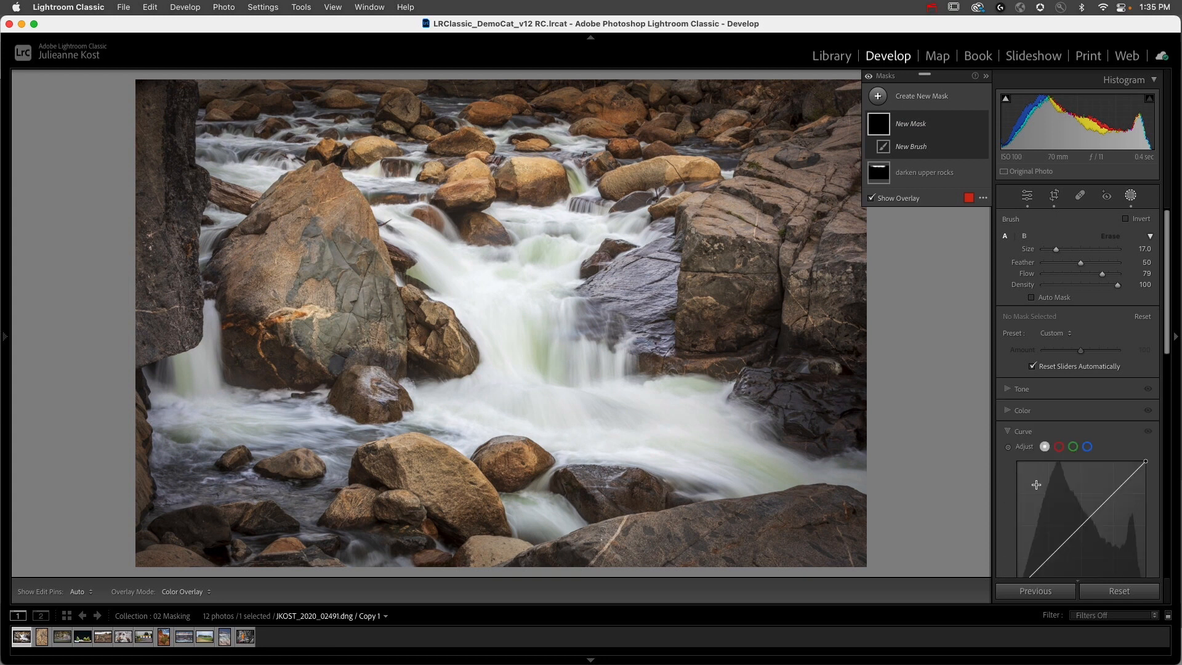
click(1009, 390)
right_click(1053, 391)
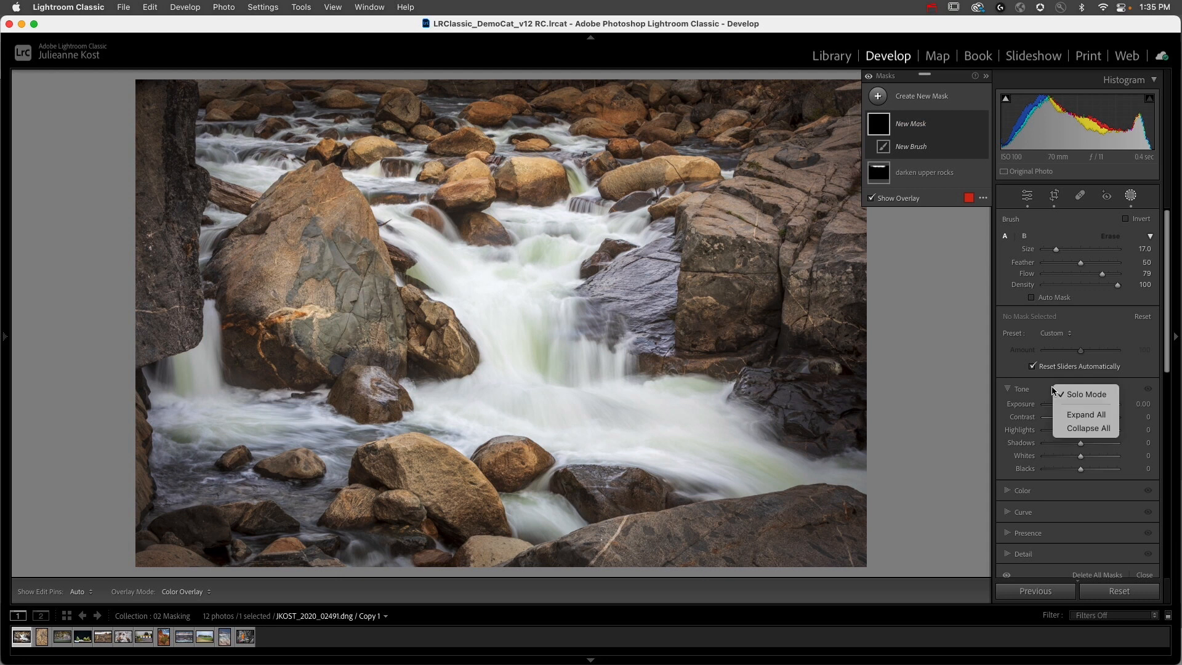
click(1089, 394)
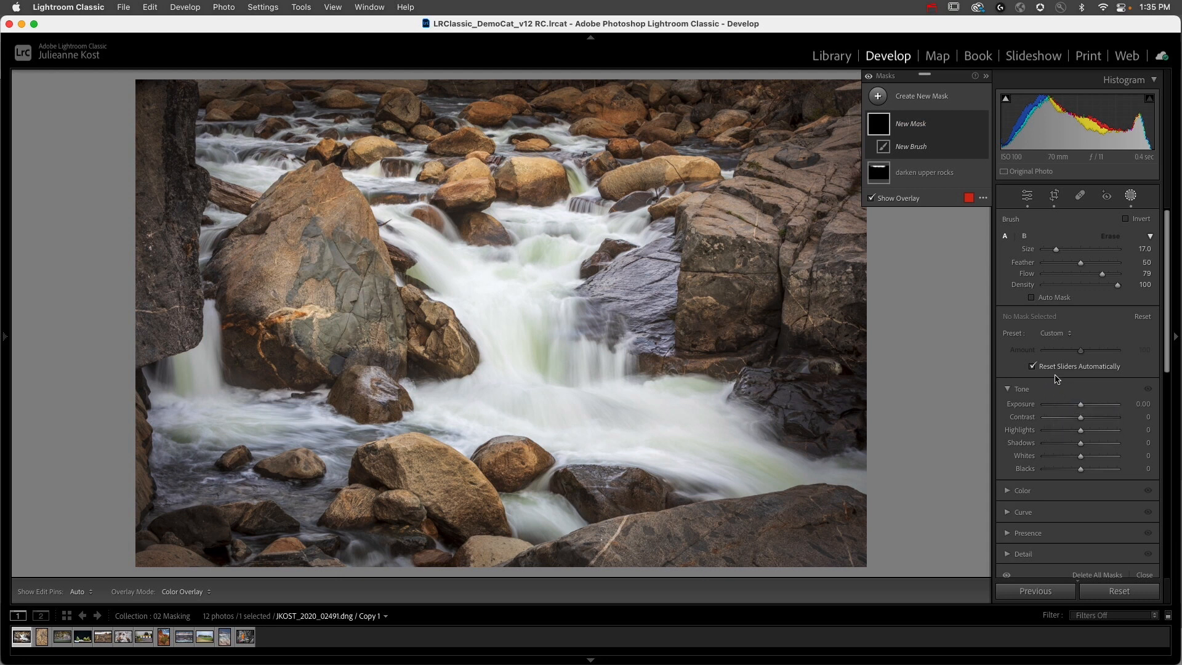
Step: Set the brush's Feather to 79, reduce its size, and paint the new mask over the central cascade and lower rapids
key(bracketleft)
key(bracketleft)
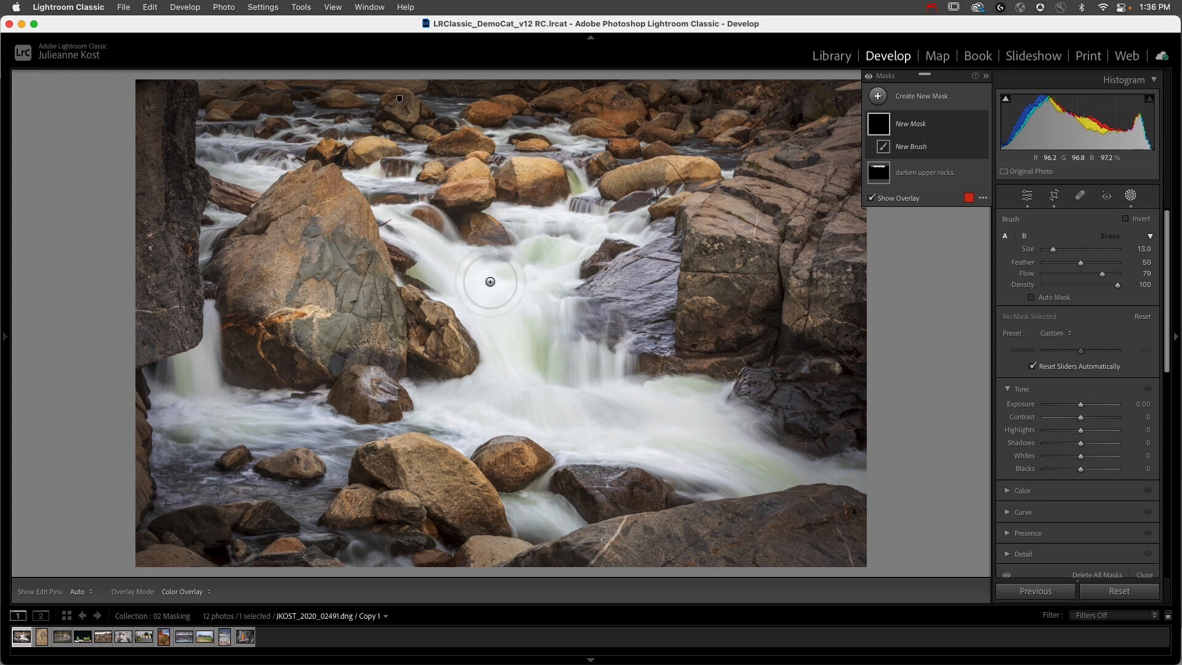
drag(1087, 269, 1107, 268)
key(bracketleft)
mouse_move(401, 223)
mouse_down()
mouse_move(471, 295)
mouse_move(523, 274)
mouse_move(520, 219)
mouse_move(548, 252)
mouse_move(505, 326)
mouse_move(498, 400)
mouse_move(470, 404)
mouse_move(535, 387)
mouse_move(573, 283)
mouse_move(603, 369)
mouse_move(648, 397)
mouse_move(708, 409)
mouse_move(647, 443)
mouse_move(445, 435)
mouse_move(671, 453)
mouse_move(729, 471)
mouse_move(735, 425)
mouse_move(711, 444)
mouse_move(865, 470)
mouse_up()
mouse_move(435, 413)
mouse_down()
mouse_move(351, 437)
mouse_move(309, 420)
mouse_move(182, 410)
mouse_move(251, 416)
mouse_move(172, 382)
mouse_move(205, 368)
mouse_up()
Step: Reduce the brush Size to 8 and paint the narrow waterfall beside the large boulder and the upper rapids
key(bracketleft)
key(bracketleft)
key(bracketleft)
key(bracketleft)
drag(212, 313, 211, 381)
mouse_move(261, 168)
mouse_down()
mouse_move(218, 142)
mouse_move(221, 160)
mouse_move(242, 166)
mouse_move(285, 131)
mouse_move(267, 163)
mouse_move(329, 124)
mouse_move(359, 172)
mouse_move(391, 173)
mouse_move(431, 154)
mouse_up()
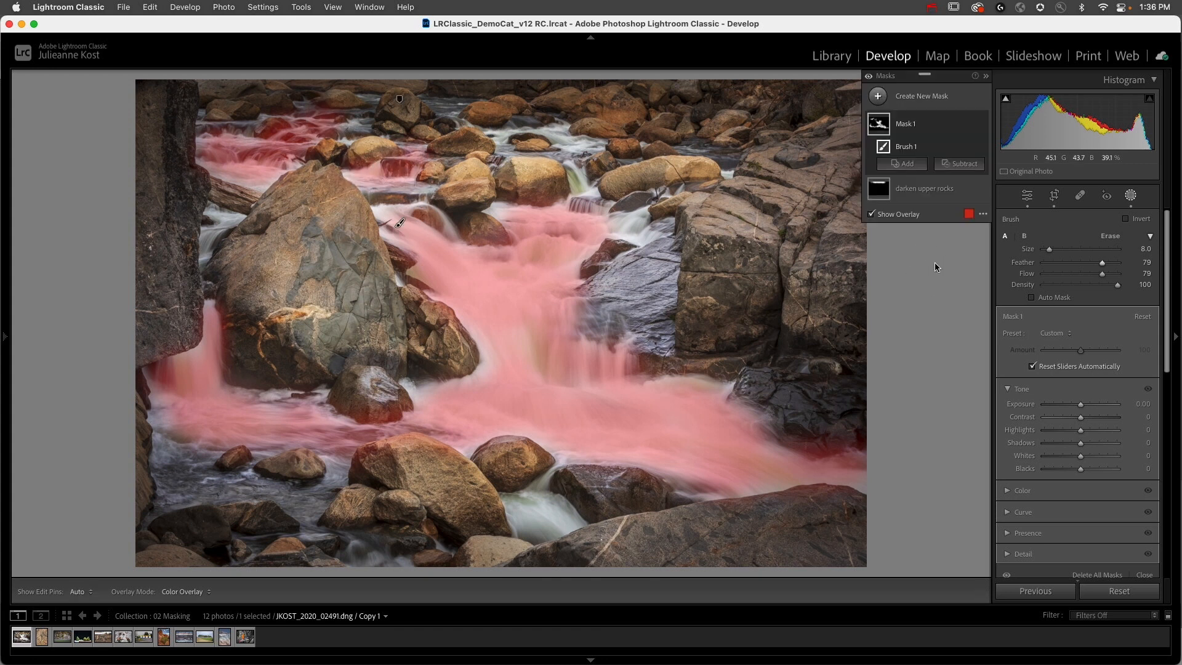
Step: Change the mask overlay color to green and increase its opacity slightly
click(969, 214)
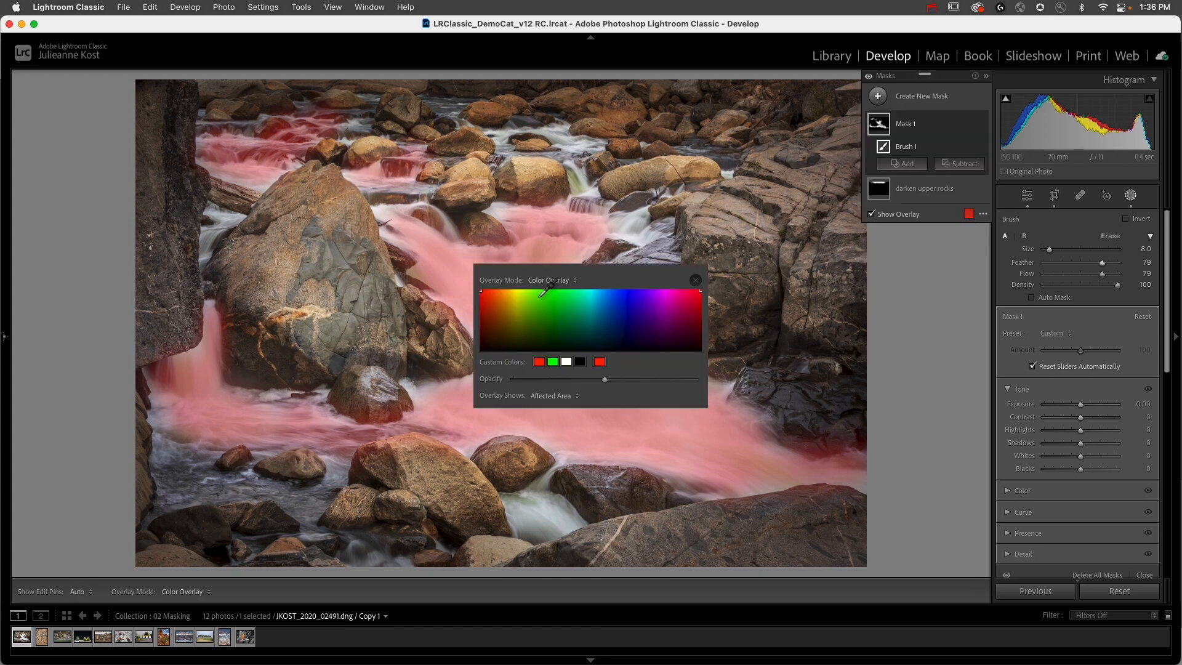
mouse_move(572, 311)
mouse_down()
mouse_move(646, 307)
mouse_move(656, 289)
mouse_move(580, 306)
mouse_up()
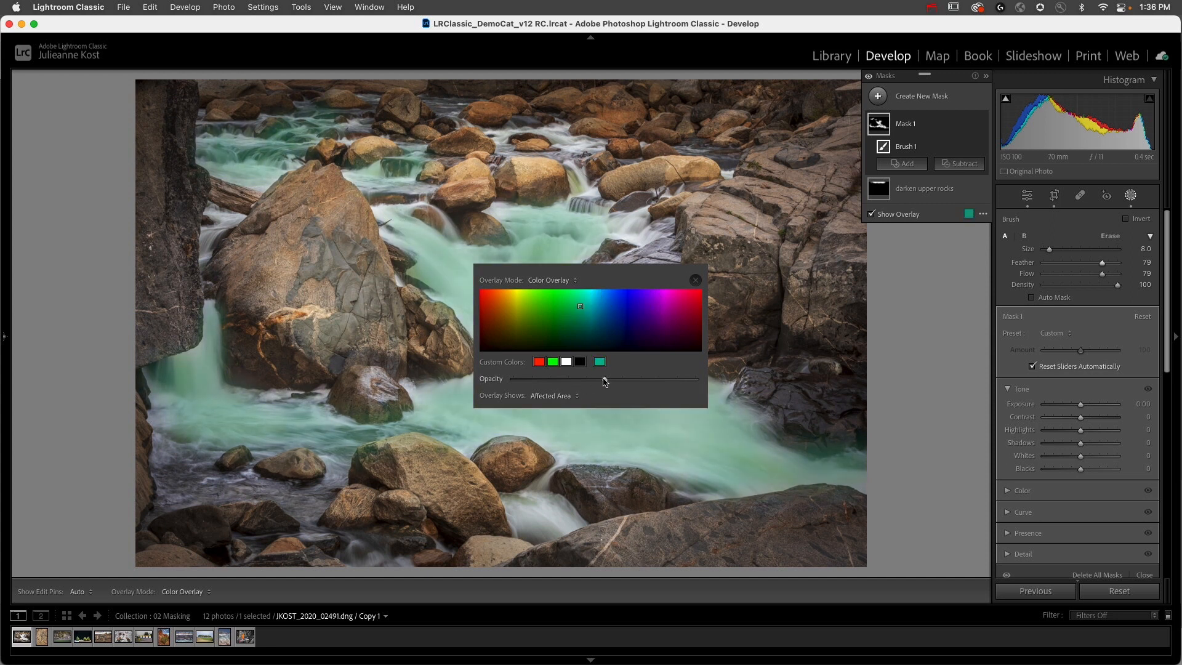
drag(566, 384, 623, 388)
Step: Try showing the overlay on the Unaffected Area, restore Affected Area with the red custom color, and close the overlay settings
click(552, 396)
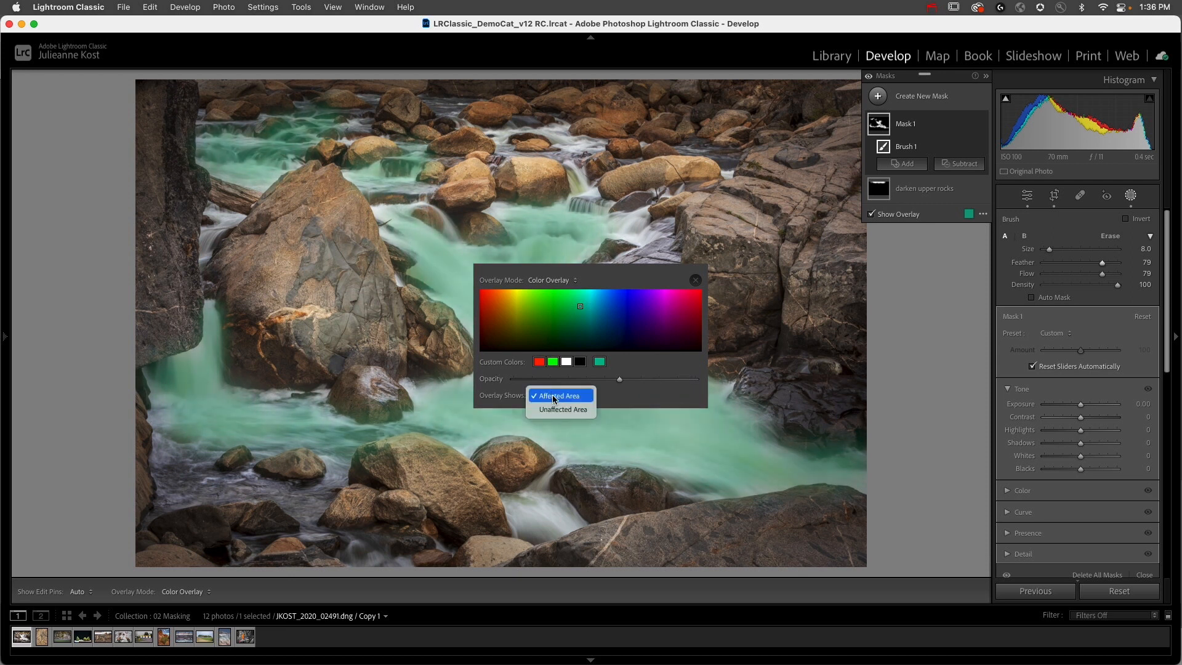
click(556, 405)
click(556, 400)
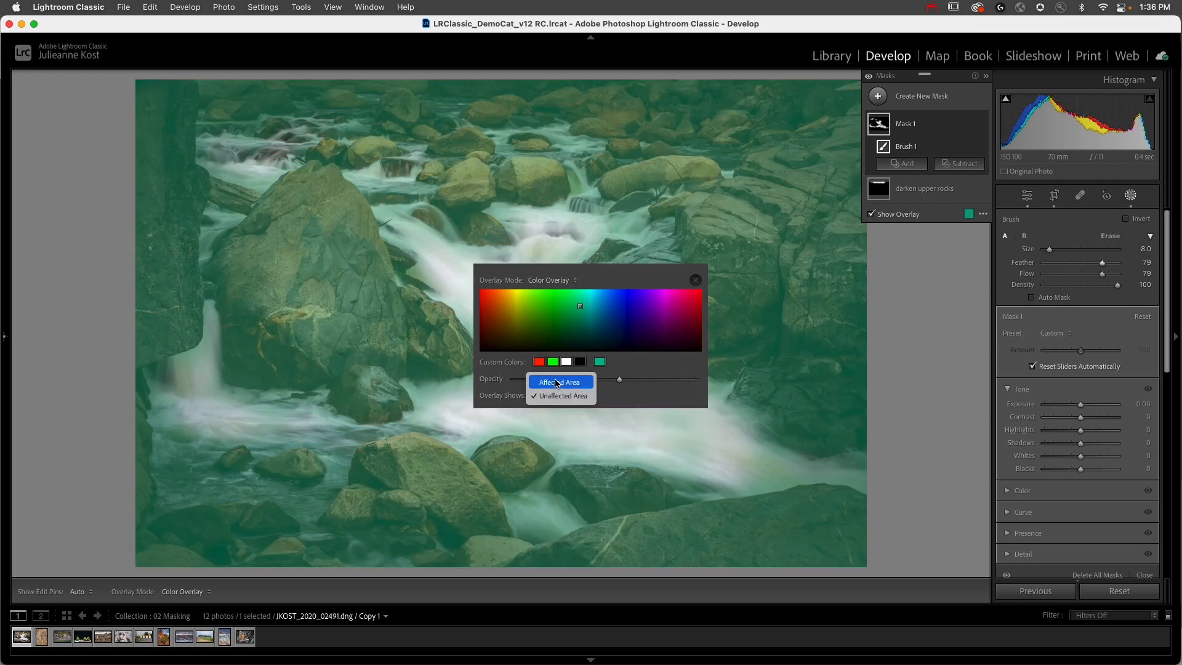
click(559, 382)
click(539, 361)
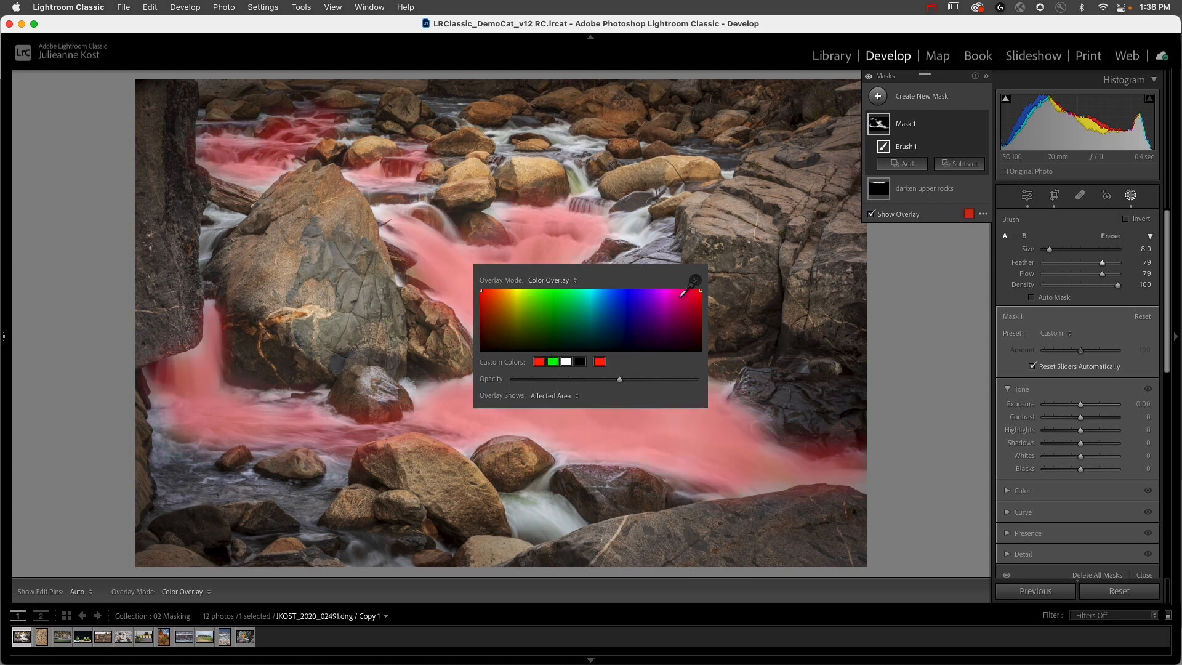
click(694, 281)
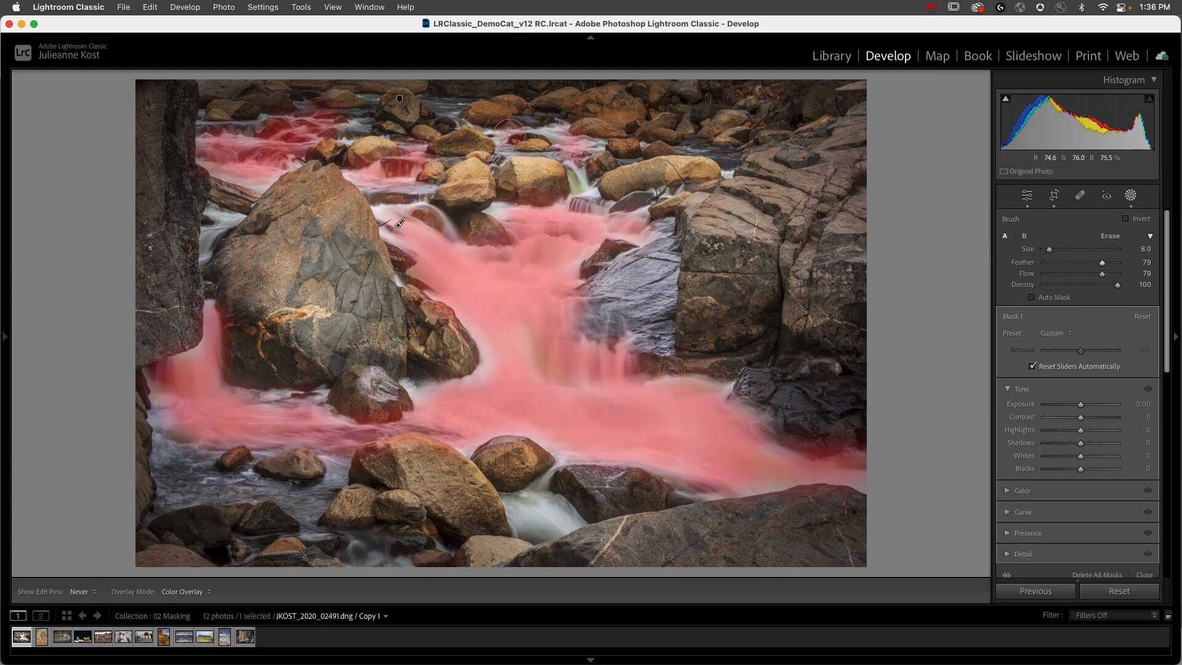
Step: Set the water mask's Exposure to -0.72 and its Dehaze to 79
drag(1080, 404, 1075, 408)
scroll(1077, 493, down, 2)
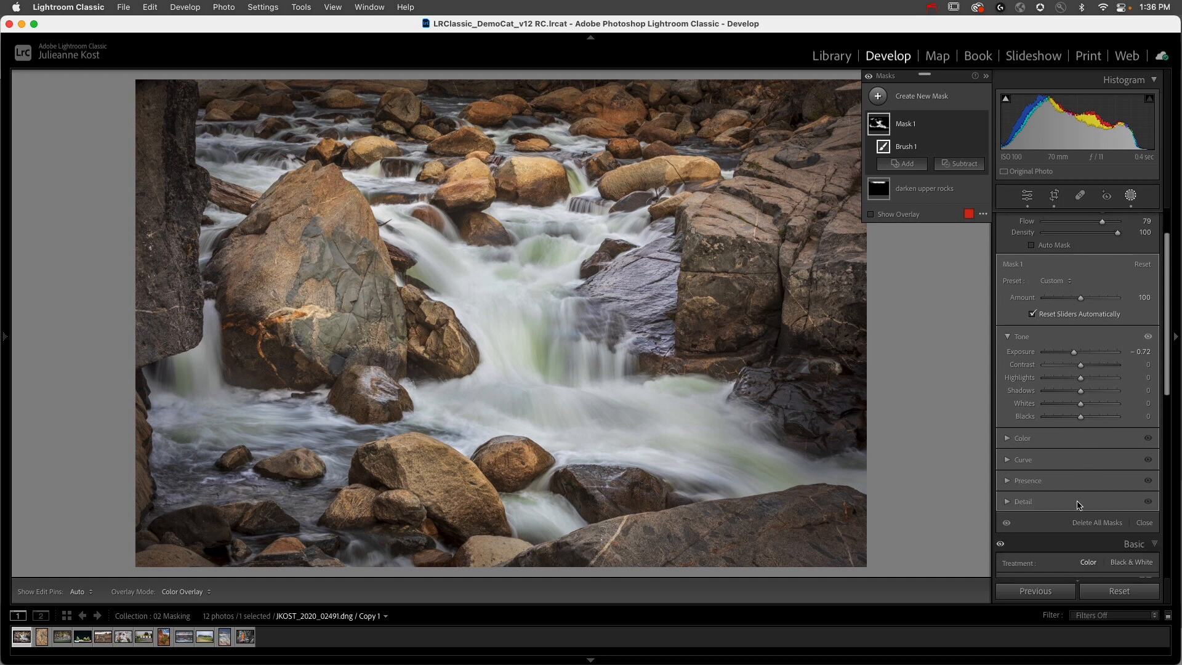
click(1021, 502)
scroll(1069, 493, down, 2)
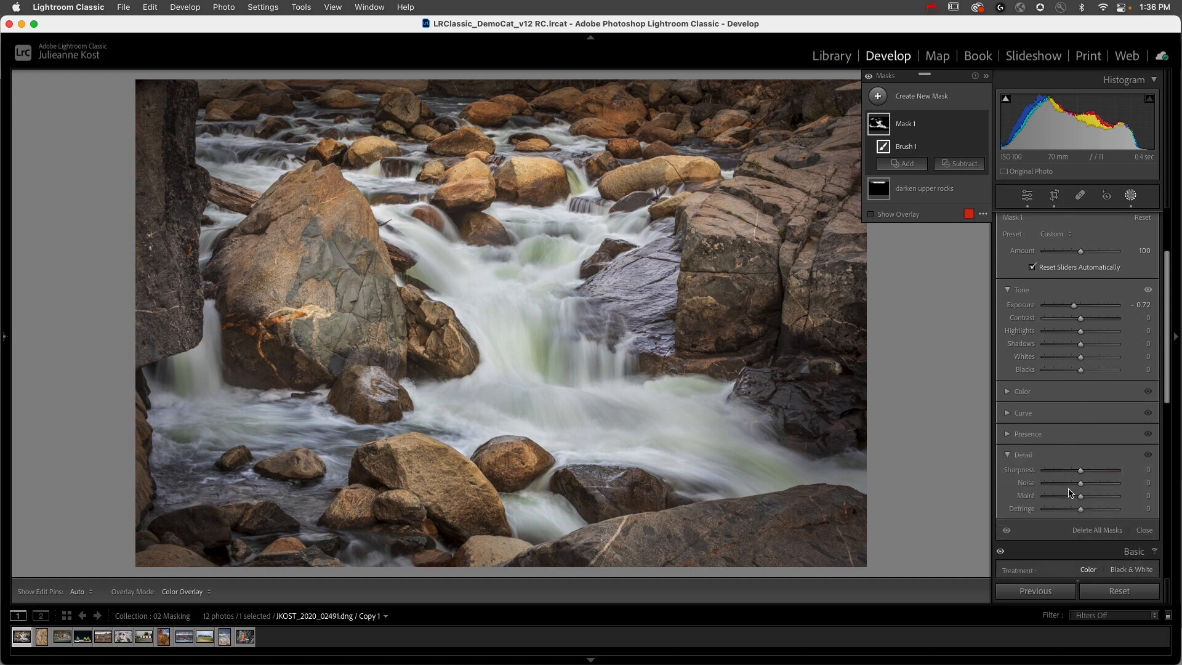
click(1023, 456)
click(1027, 435)
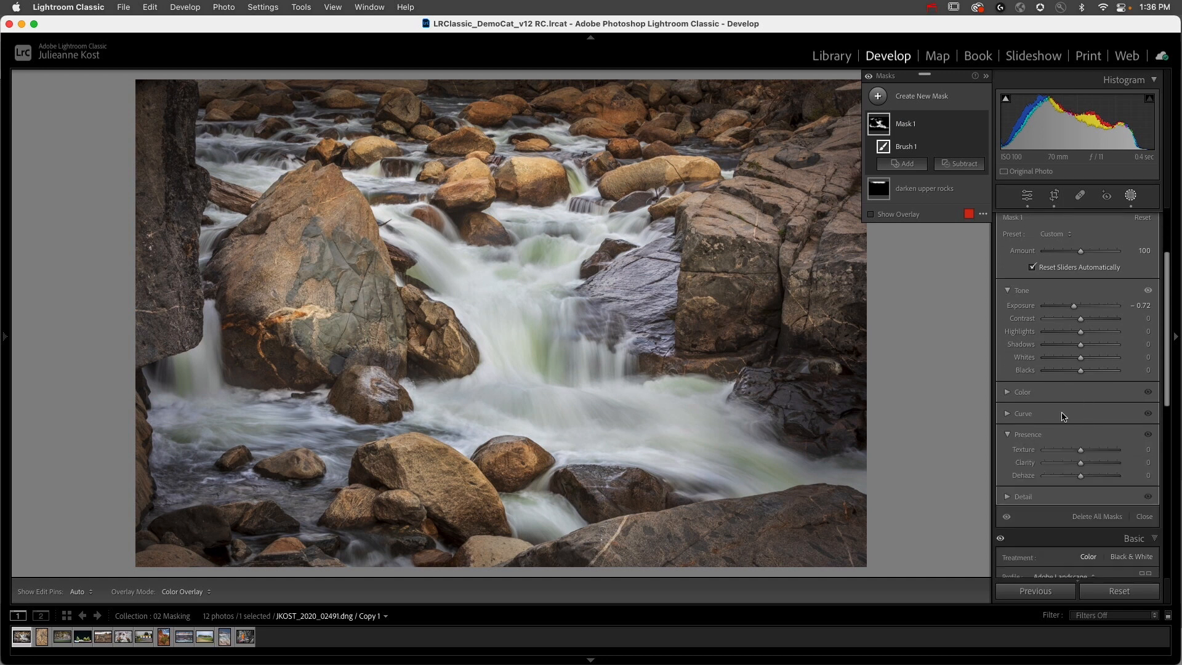
scroll(1070, 440, down, 1)
drag(1090, 461, 1111, 458)
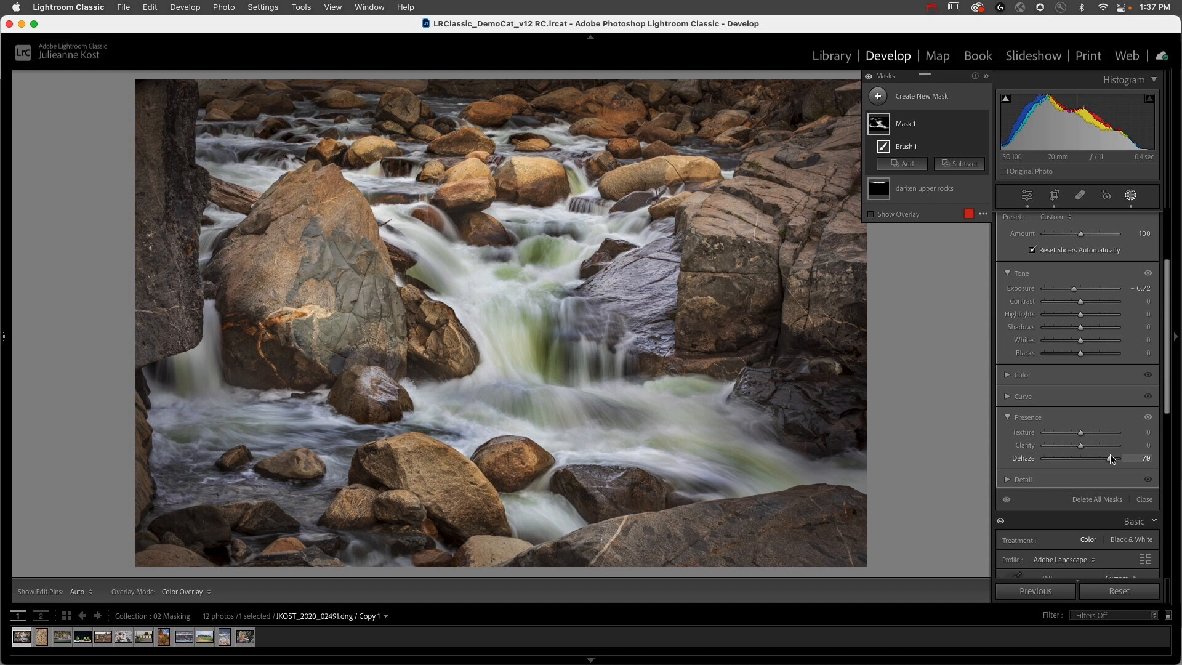
Step: Test painting and erasing on the large boulder with the water mask's brush, enable Auto Mask, and undo the test stroke
mouse_move(286, 187)
mouse_down()
mouse_move(350, 202)
mouse_move(320, 186)
mouse_move(335, 186)
mouse_move(318, 169)
mouse_move(364, 198)
mouse_move(298, 184)
mouse_move(321, 216)
mouse_up()
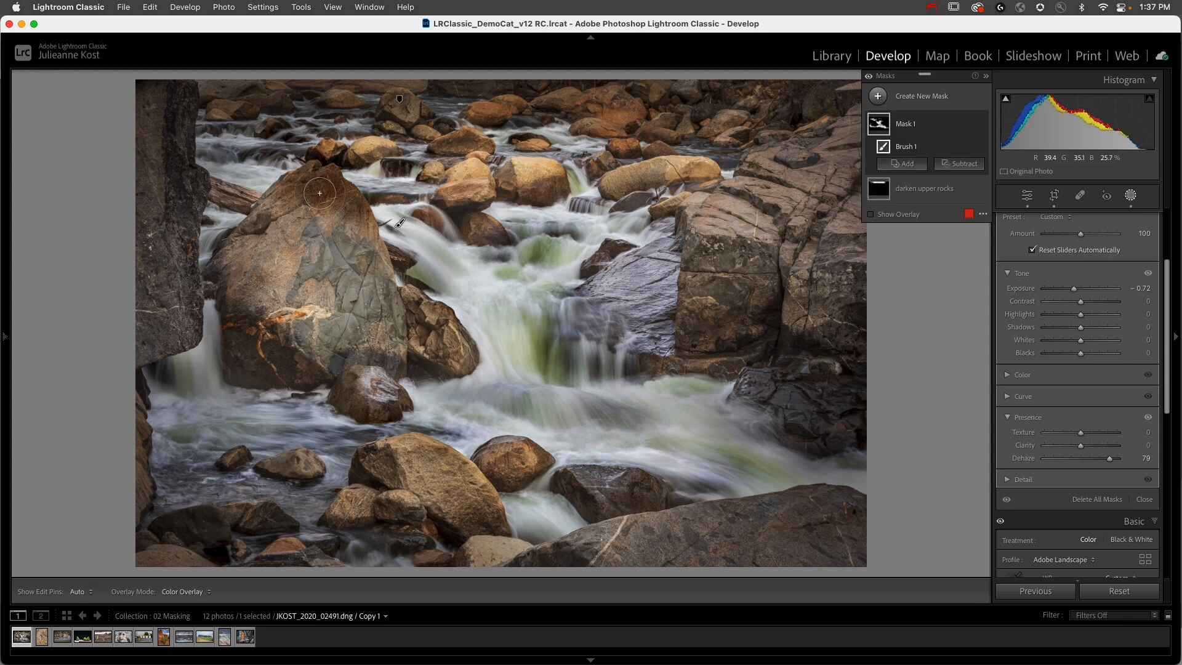
scroll(1137, 301, up, 4)
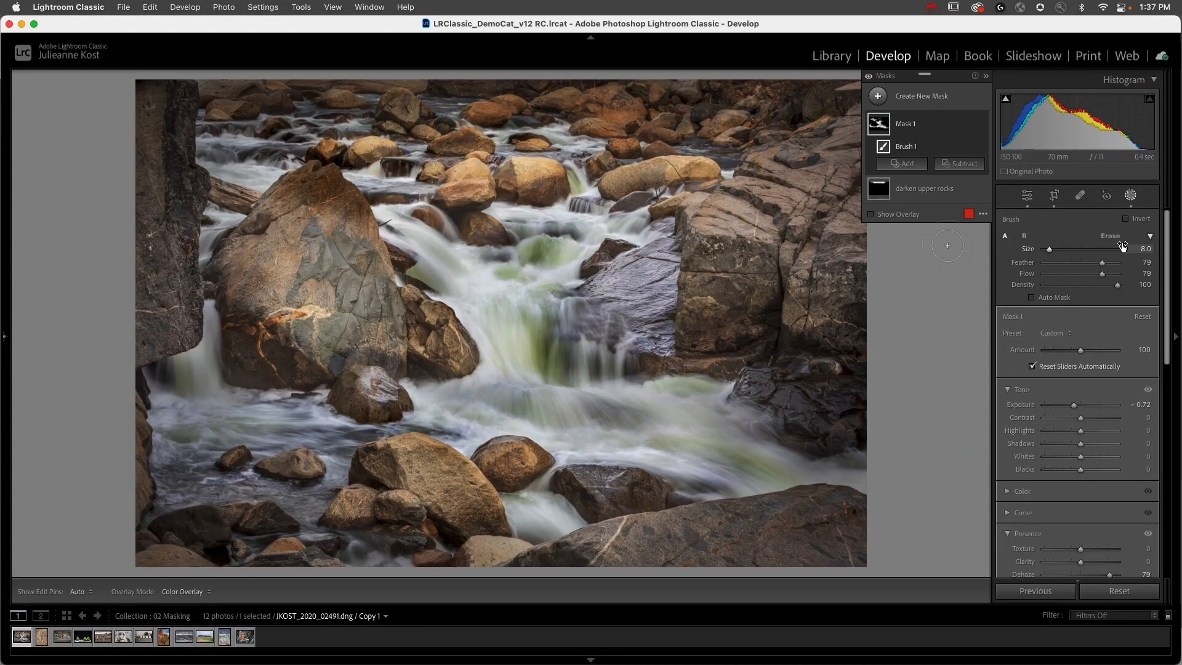
key(alt)
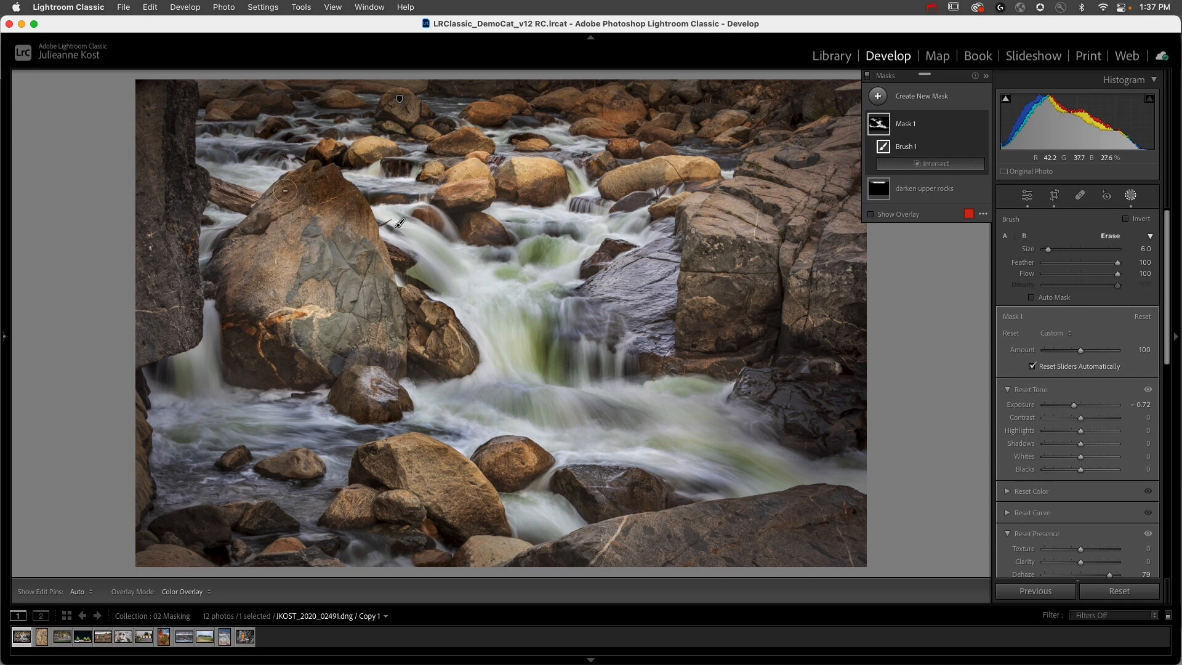
key(h)
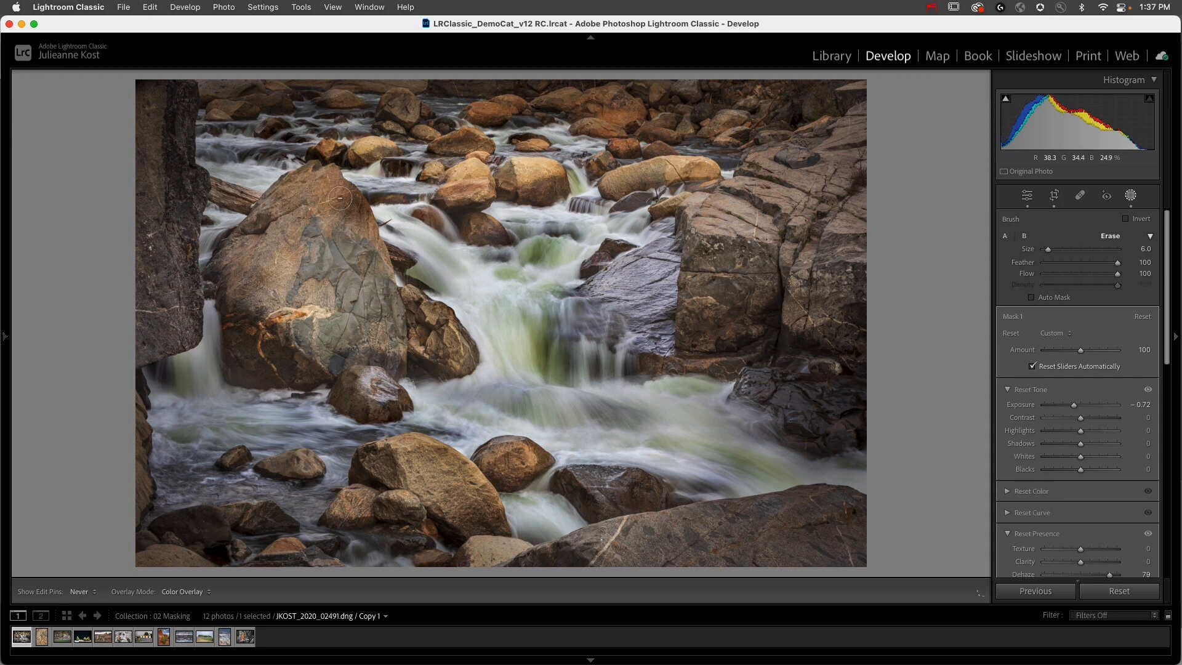
key(h)
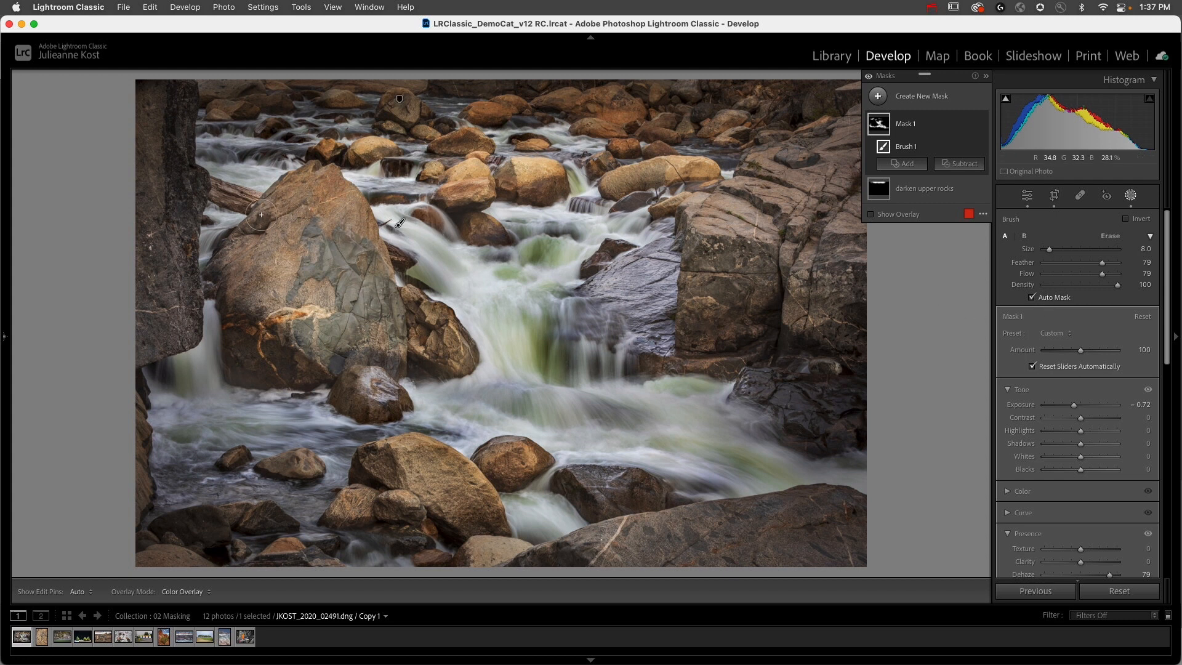
key(h)
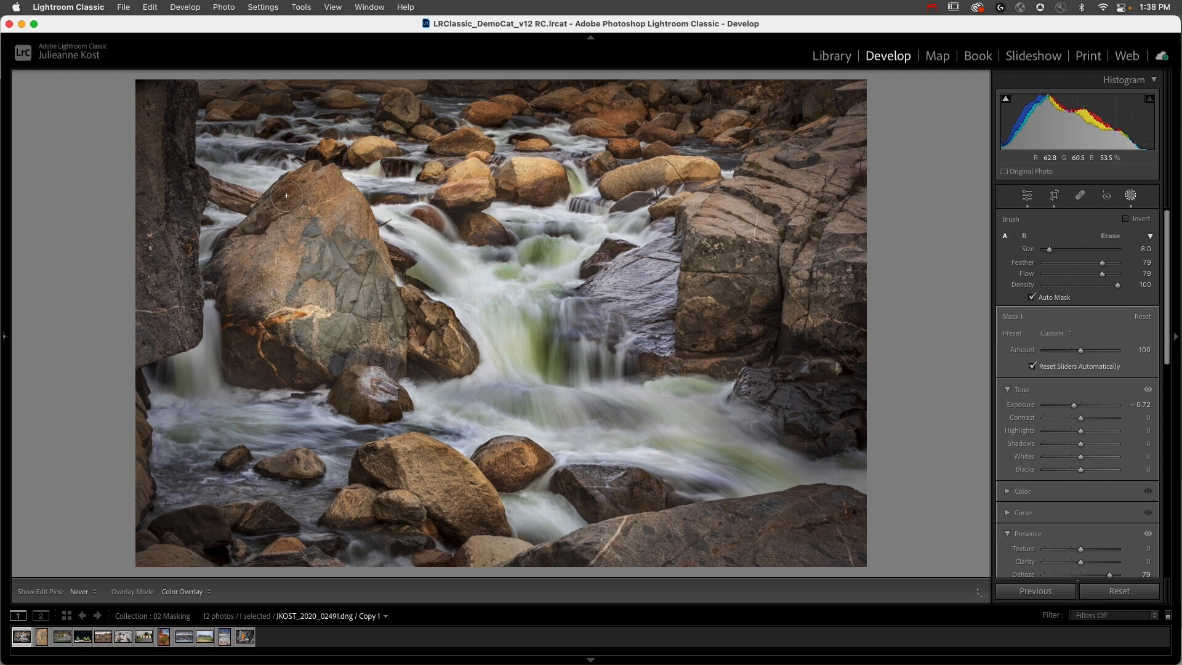
key(super+z)
Step: Create a new brush mask and paint over the whole large boulder with Auto Mask on, enlarging the brush Size to 10
click(879, 96)
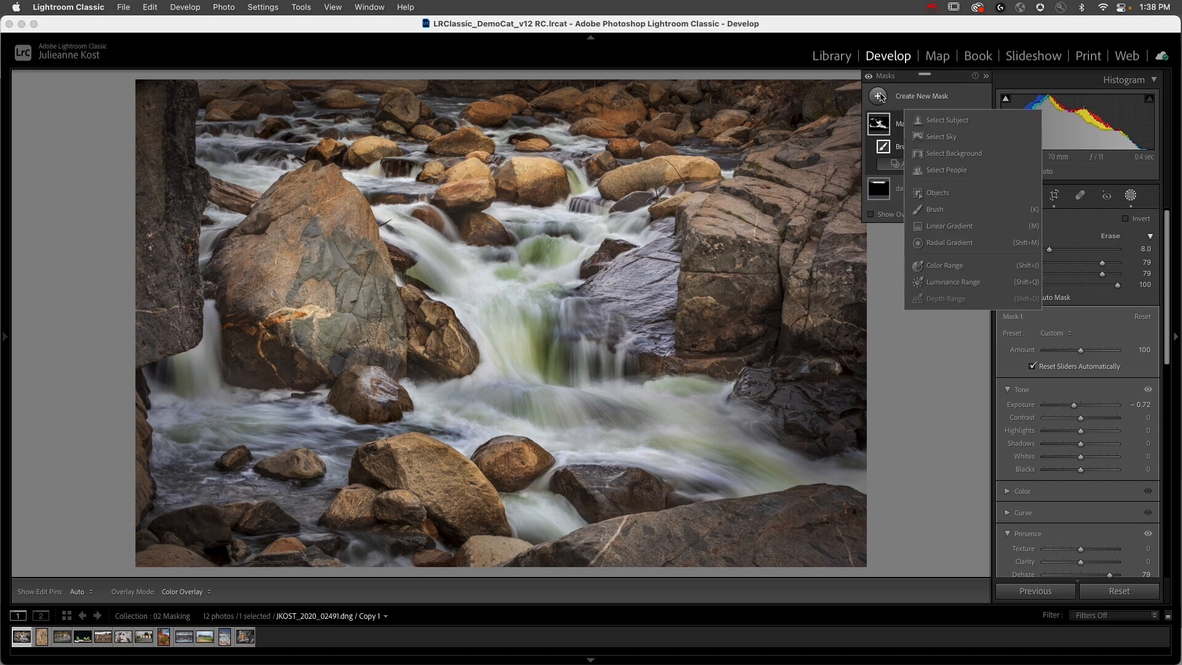
click(936, 211)
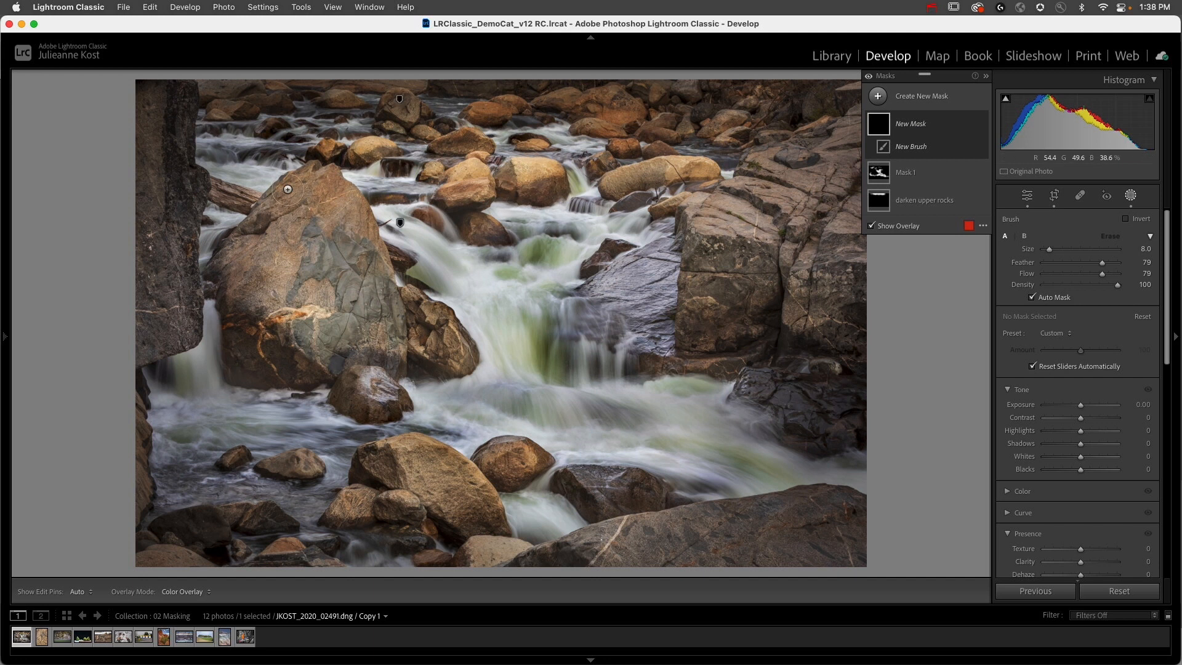
key(h)
mouse_move(289, 196)
mouse_down()
mouse_move(342, 195)
mouse_move(386, 345)
mouse_move(388, 332)
mouse_up()
mouse_move(329, 243)
mouse_down()
mouse_move(252, 239)
mouse_move(223, 269)
mouse_move(238, 368)
mouse_move(320, 361)
mouse_move(380, 325)
mouse_move(277, 341)
mouse_move(269, 293)
mouse_move(304, 243)
mouse_move(279, 309)
mouse_move(323, 294)
mouse_move(323, 269)
mouse_up()
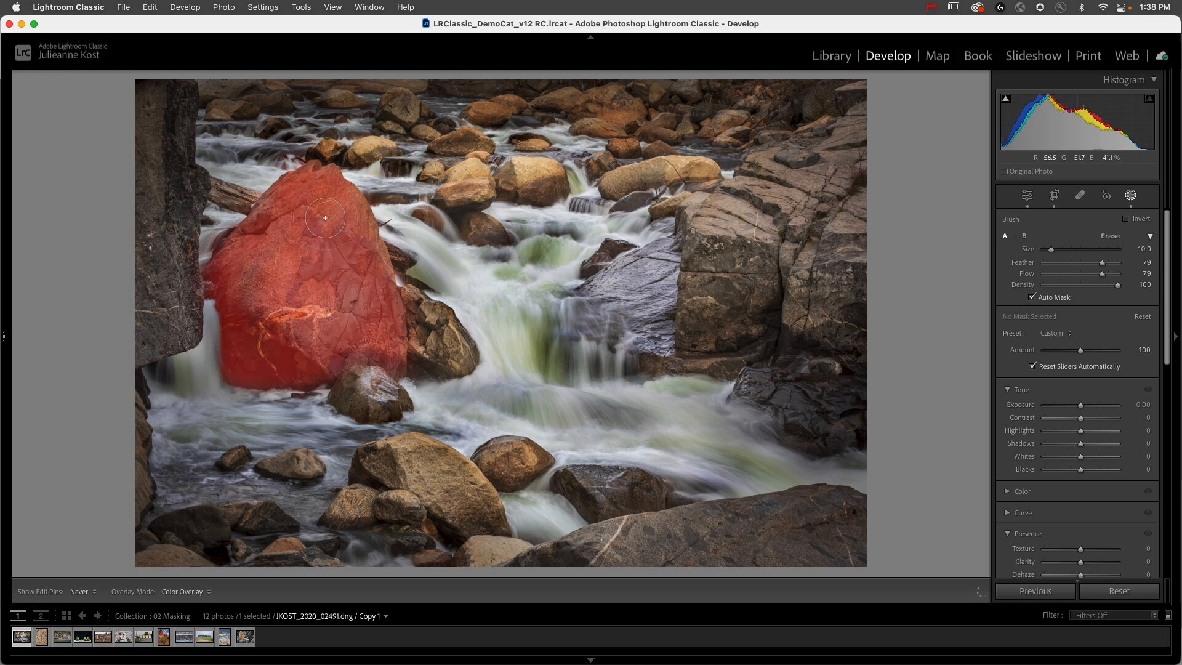
drag(367, 313, 376, 309)
drag(271, 221, 270, 223)
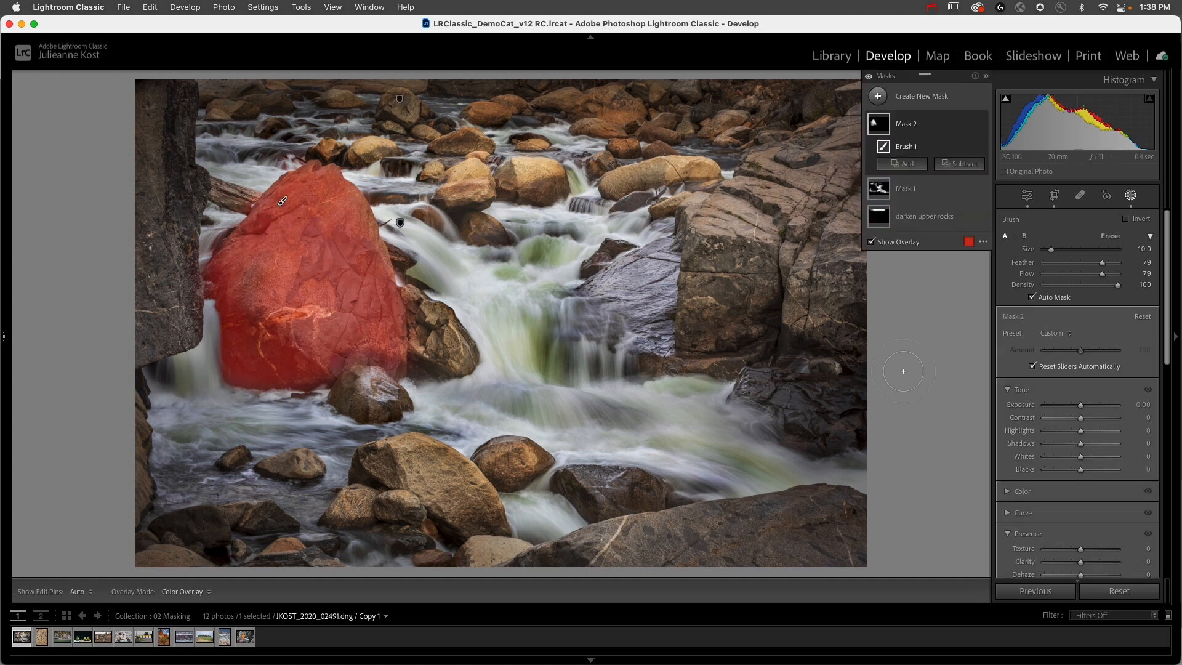
Step: Set the boulder mask's Exposure to 0.34 and warm its color temperature slightly
drag(1080, 405, 1084, 408)
scroll(1091, 464, down, 1)
scroll(1091, 465, down, 1)
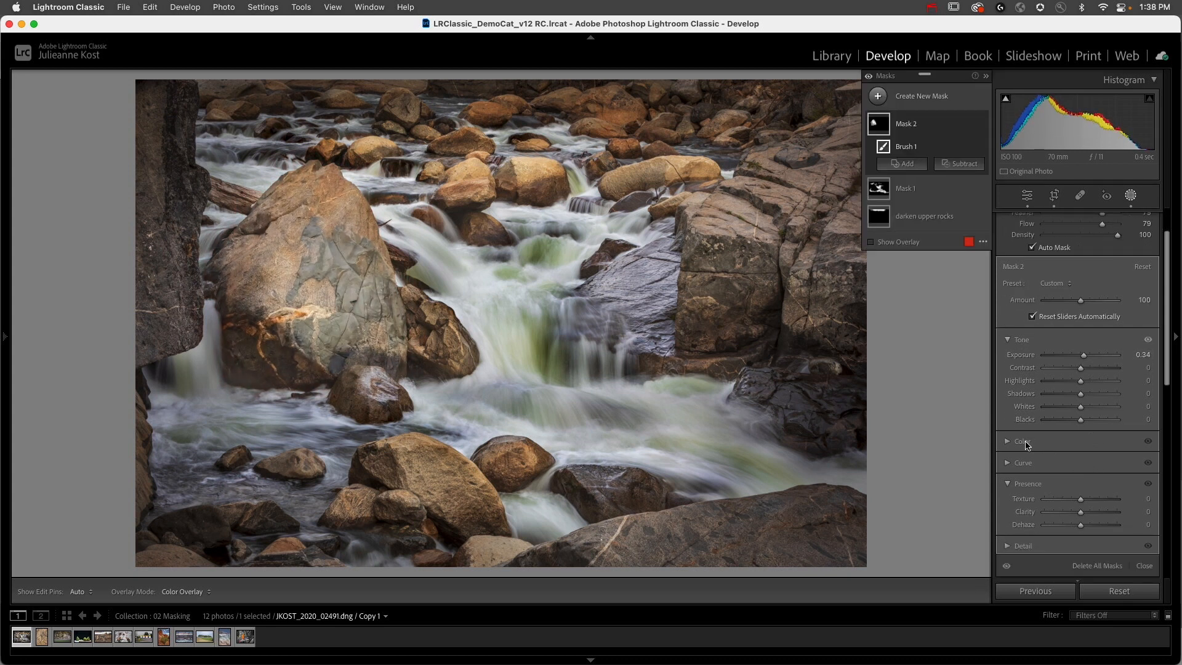
click(1025, 443)
drag(1081, 458, 1090, 459)
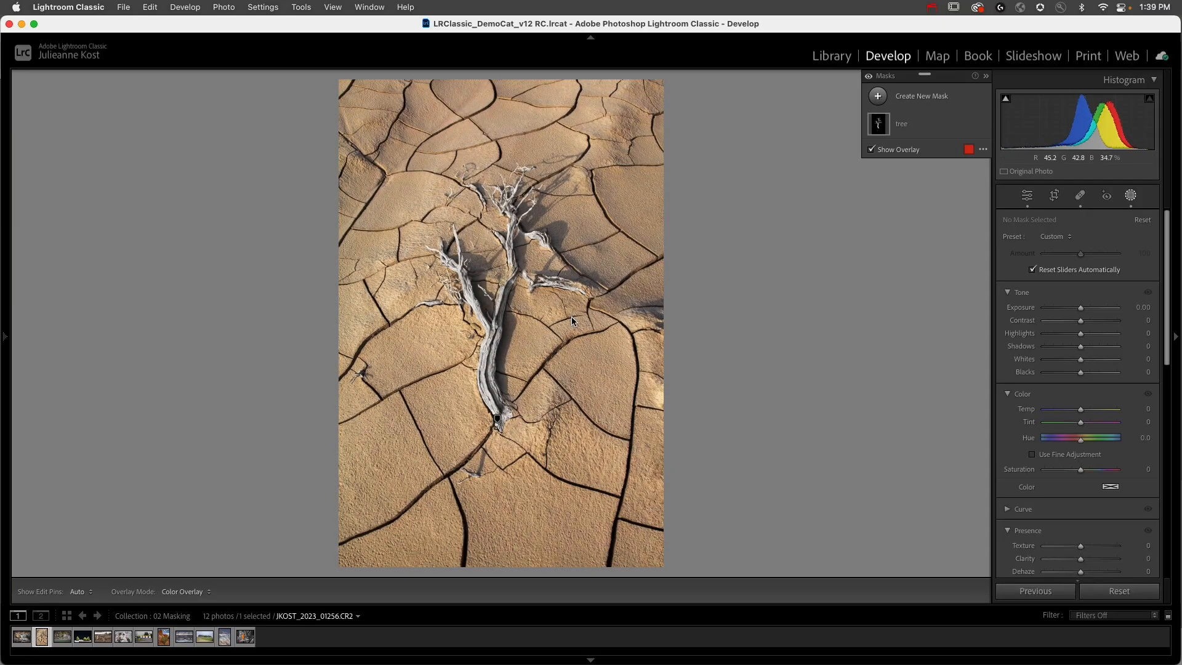
Step: Select the tree mask on the cracked-mud photo and examine its overlay up close along the trunk and branches
click(903, 126)
mouse_move(885, 127)
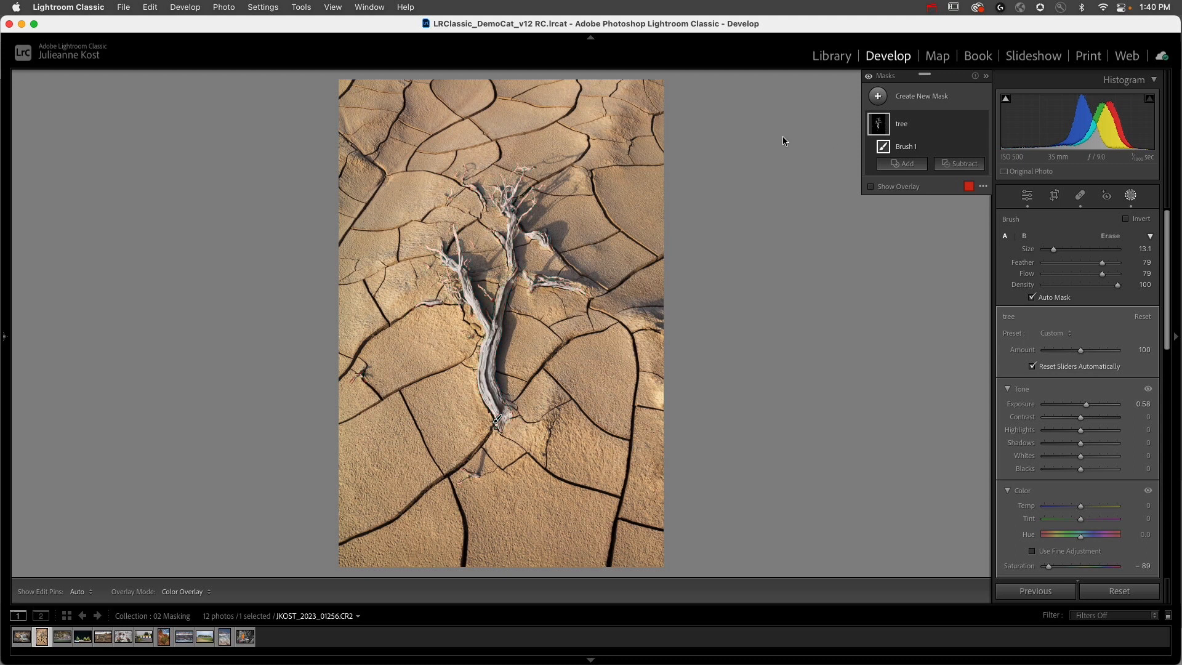
click(903, 126)
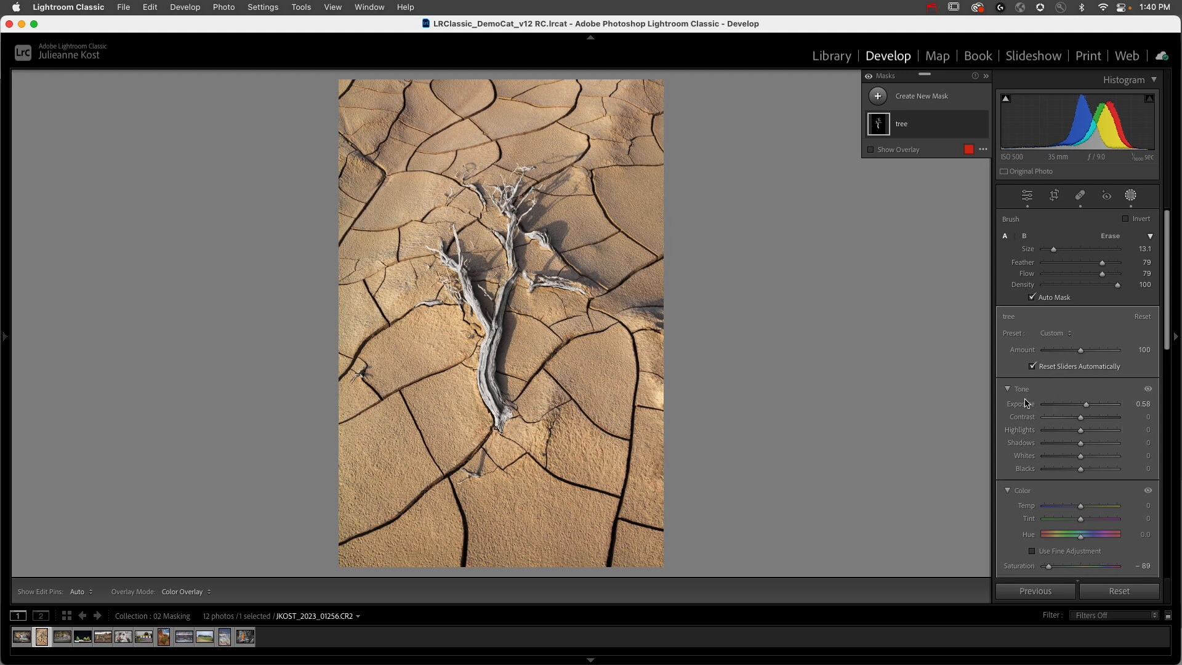
scroll(1029, 519, down, 3)
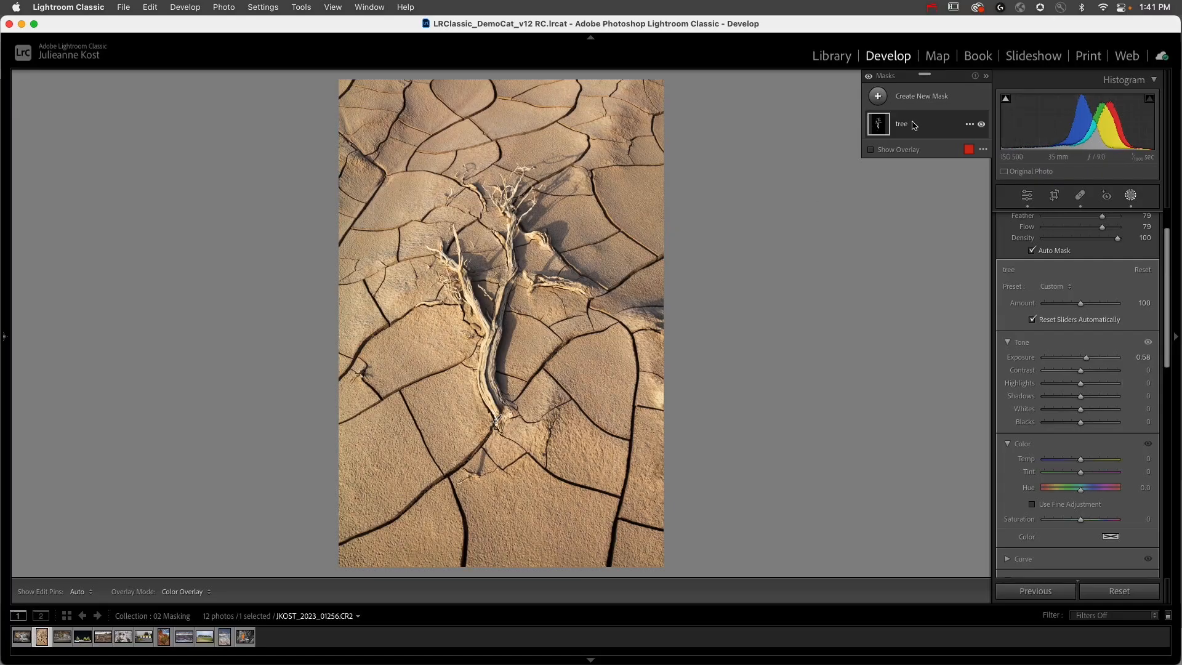
click(914, 125)
mouse_move(873, 120)
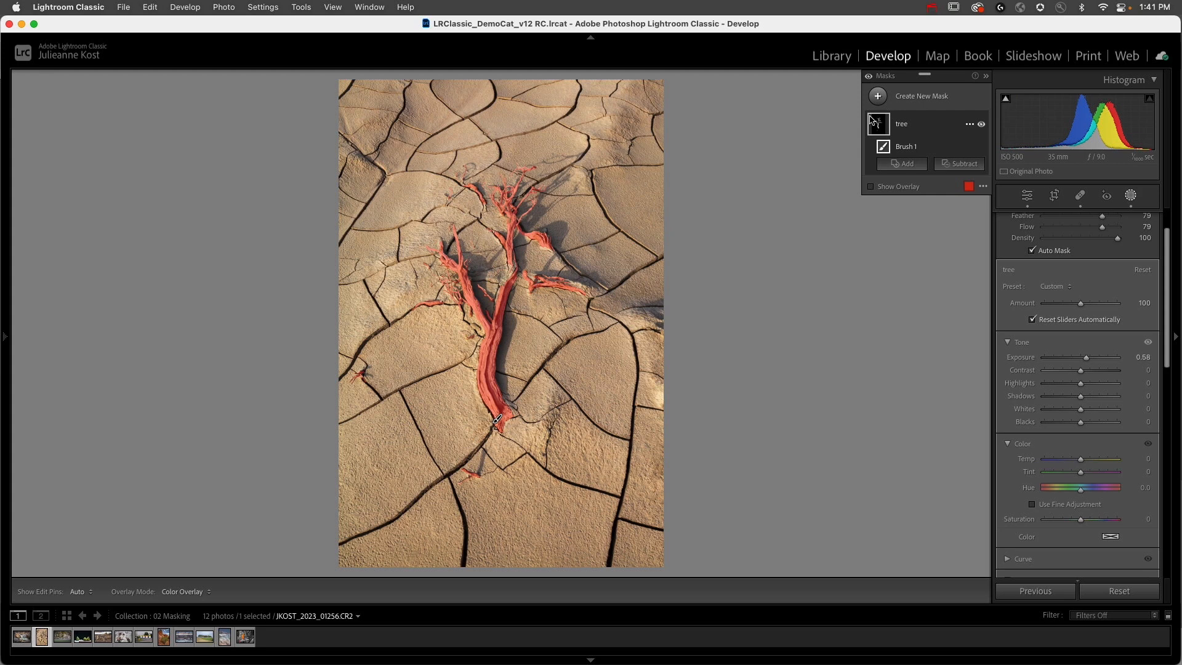
key(z)
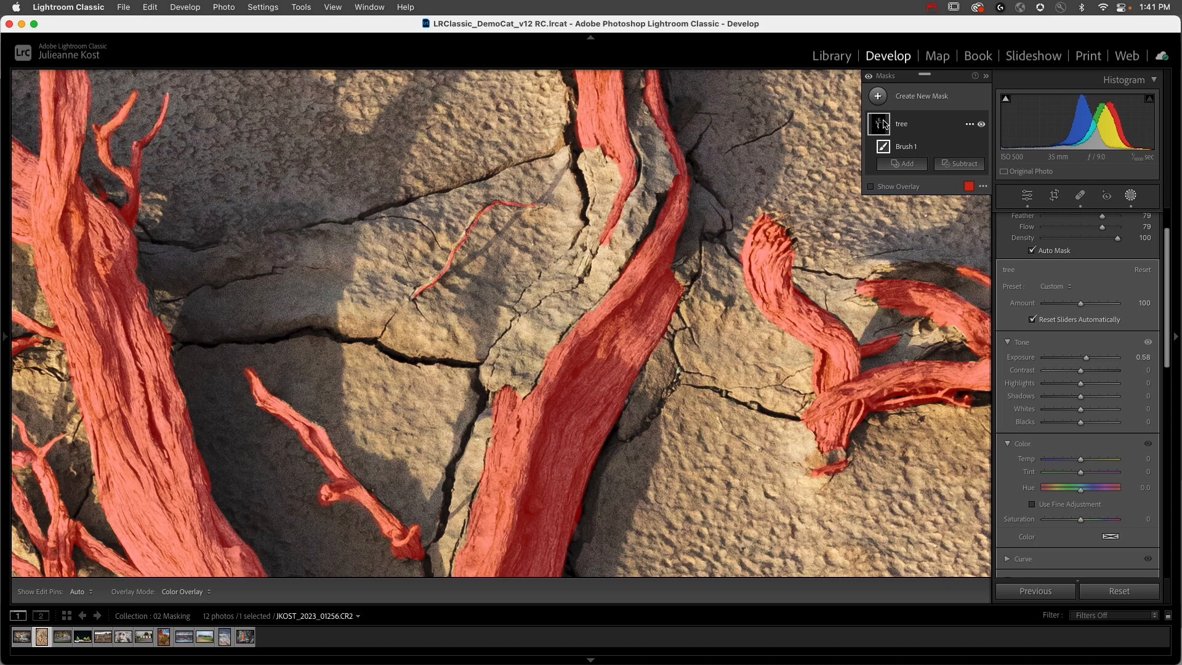
click(709, 198)
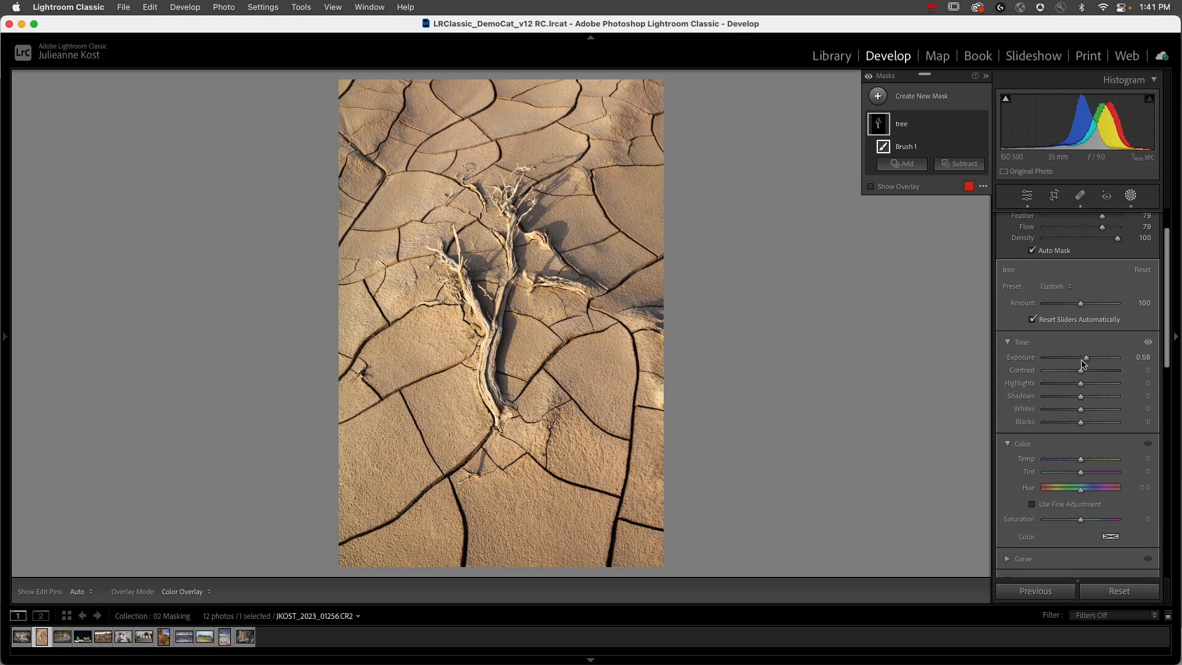
Step: Set the tree mask's Exposure to 1.47 and its Saturation to -42
click(920, 123)
click(919, 119)
mouse_move(1086, 358)
mouse_down()
mouse_move(1075, 364)
mouse_move(1092, 364)
mouse_up()
drag(1095, 362, 1096, 362)
scroll(1084, 440, down, 3)
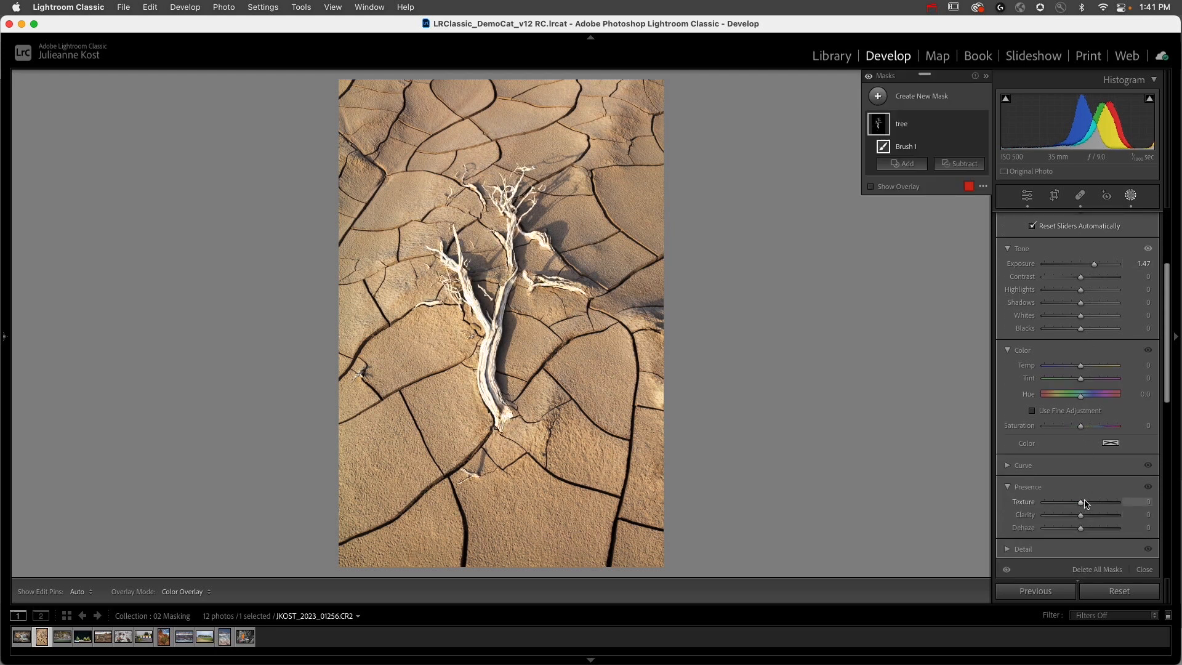
drag(1080, 426, 1065, 426)
Step: Create a radial gradient mask and place the large circle over the dead tree's branches
click(884, 103)
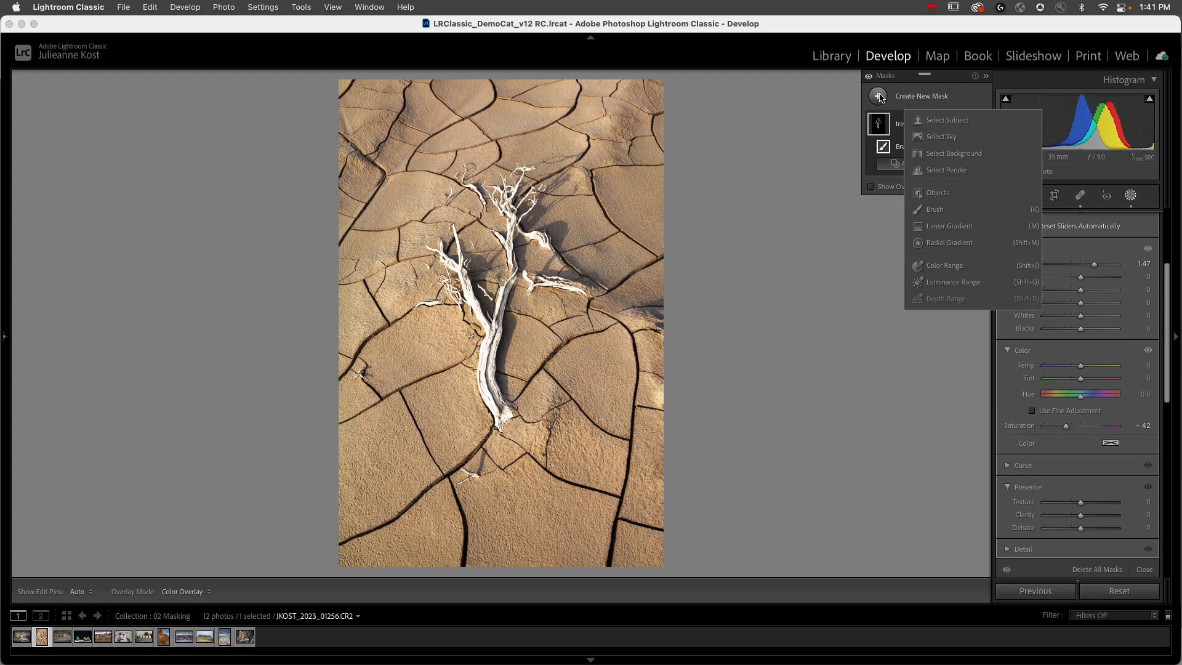
click(951, 245)
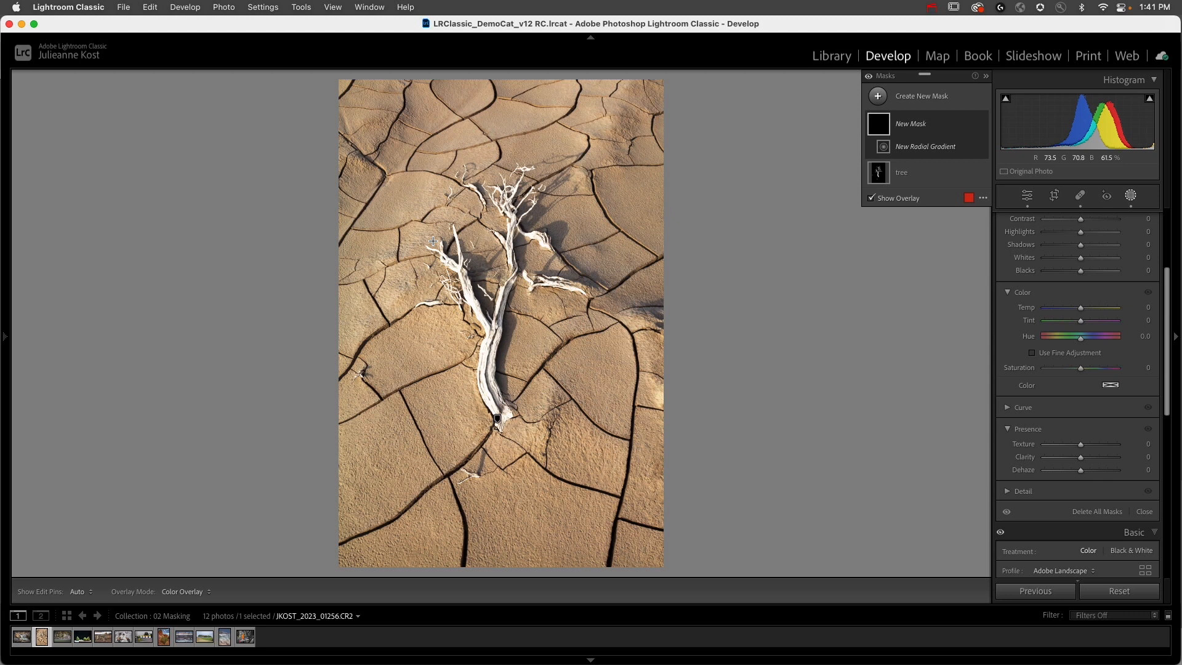
drag(409, 178, 573, 342)
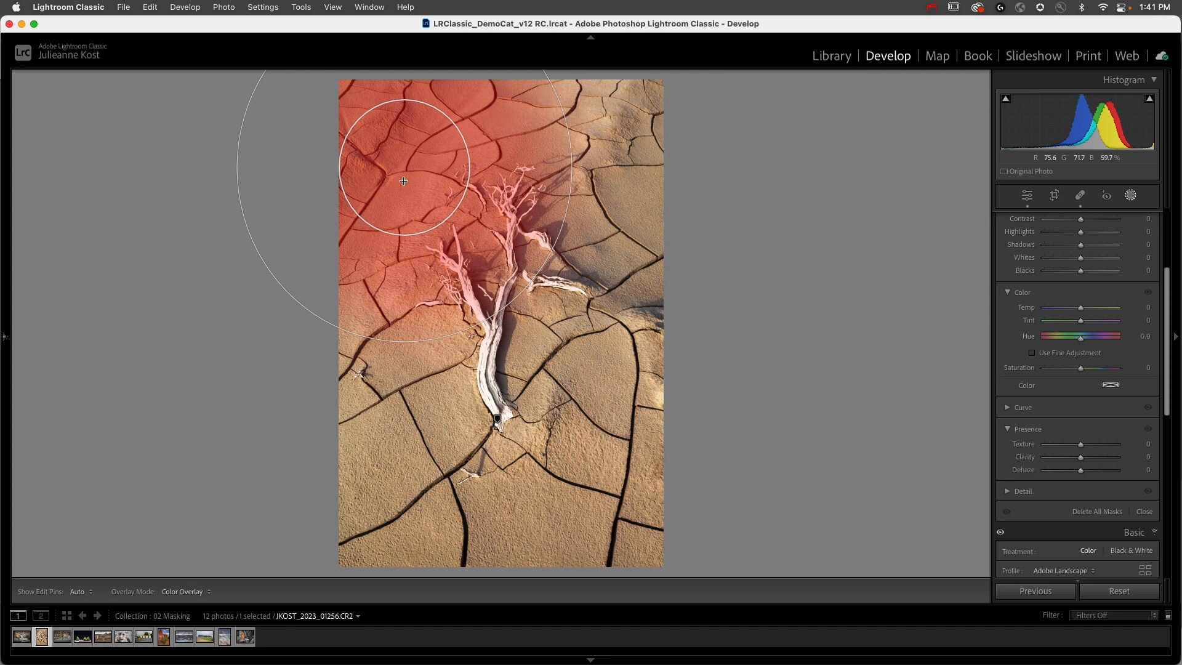
drag(407, 165, 423, 257)
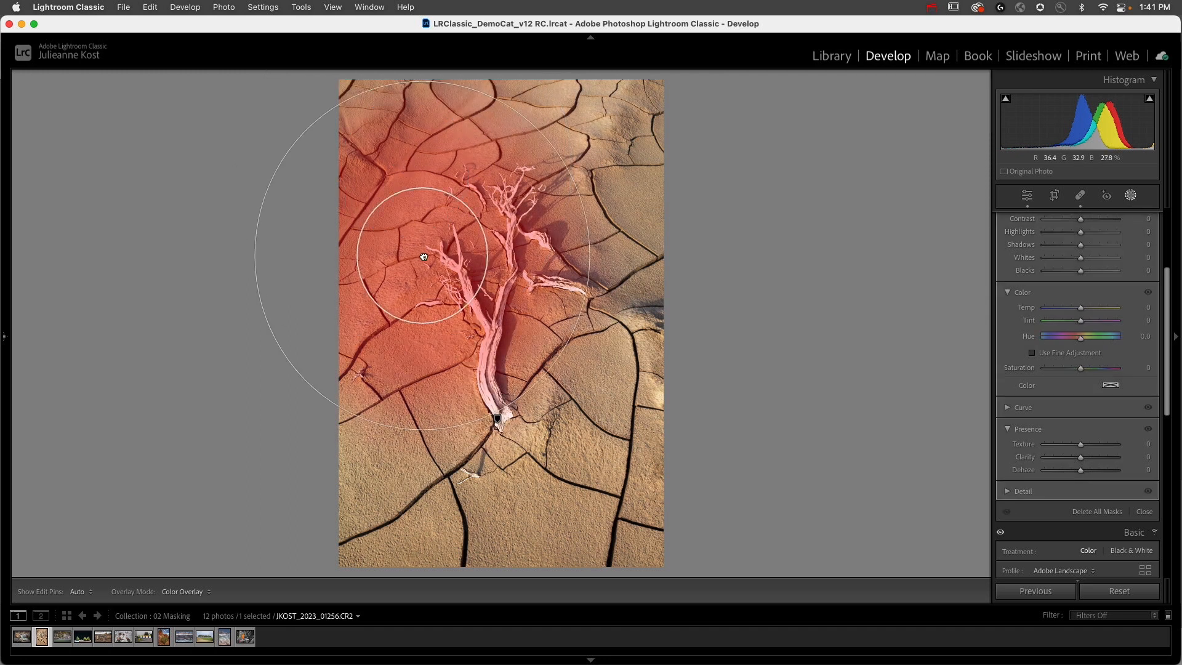
drag(423, 257, 457, 263)
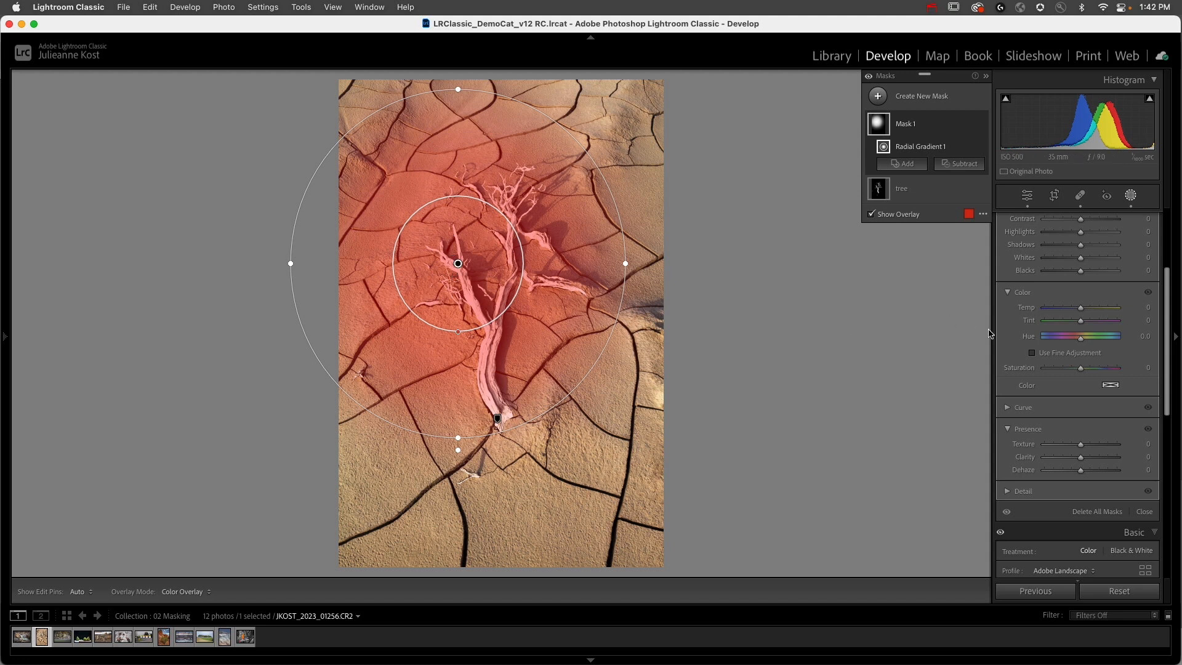
Step: Set the radial gradient mask's Exposure to -1.38 and invert it to darken the area outside the circle
scroll(1071, 278, up, 2)
drag(1082, 259, 1069, 260)
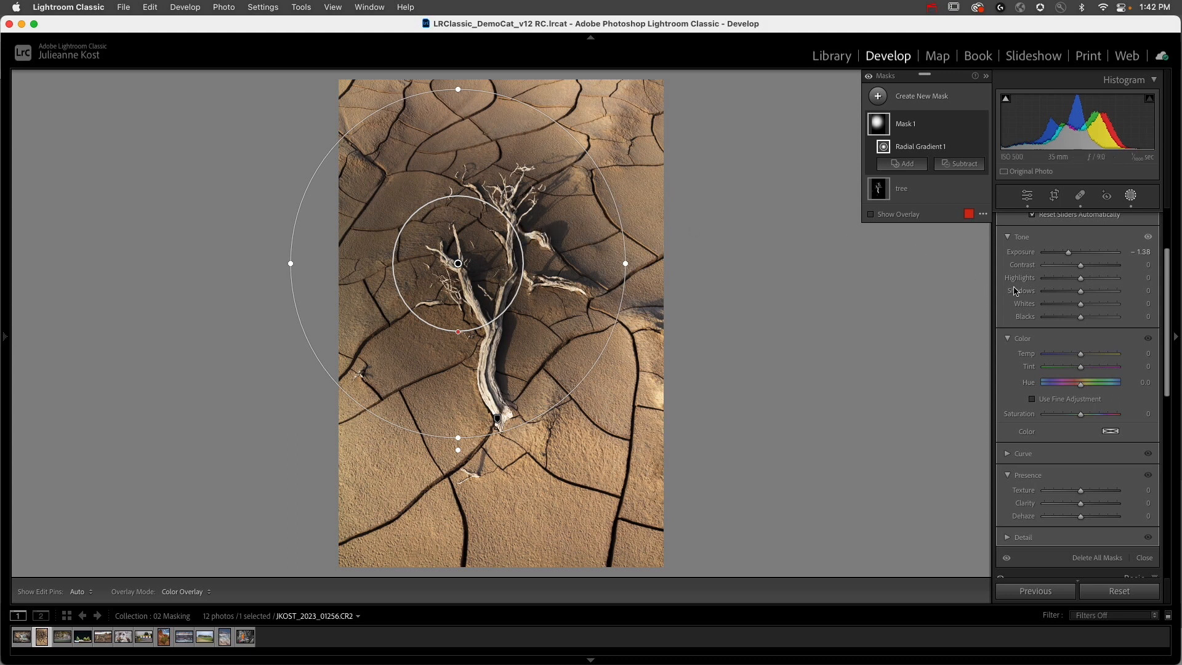
scroll(1083, 281, up, 3)
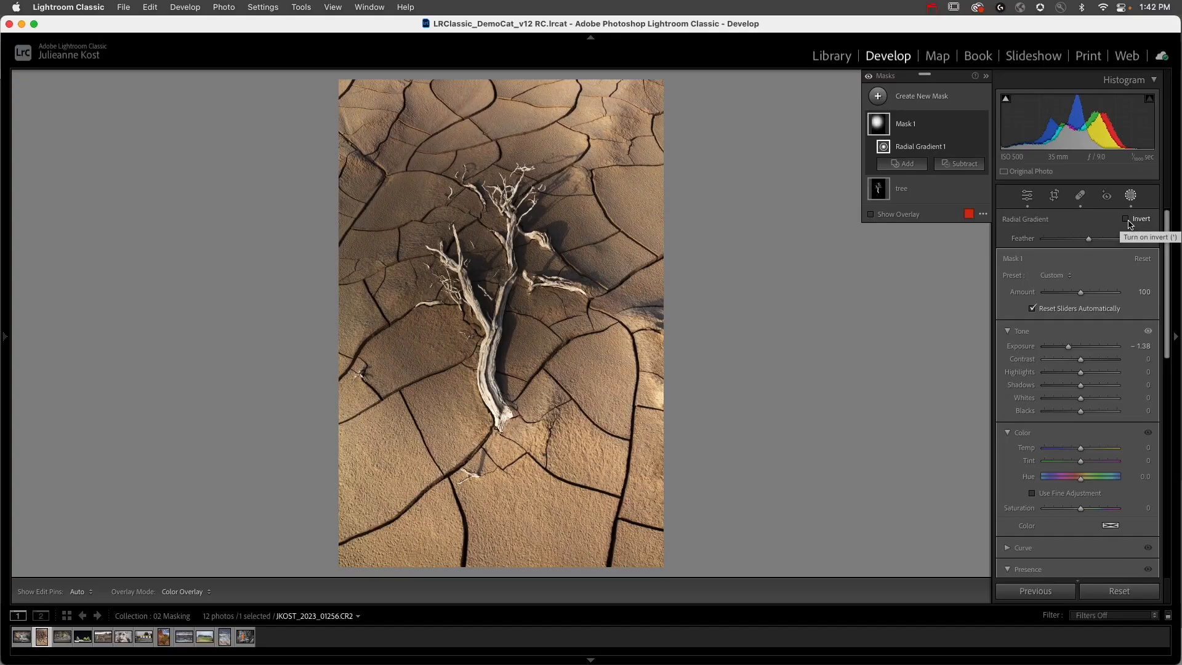
click(1126, 219)
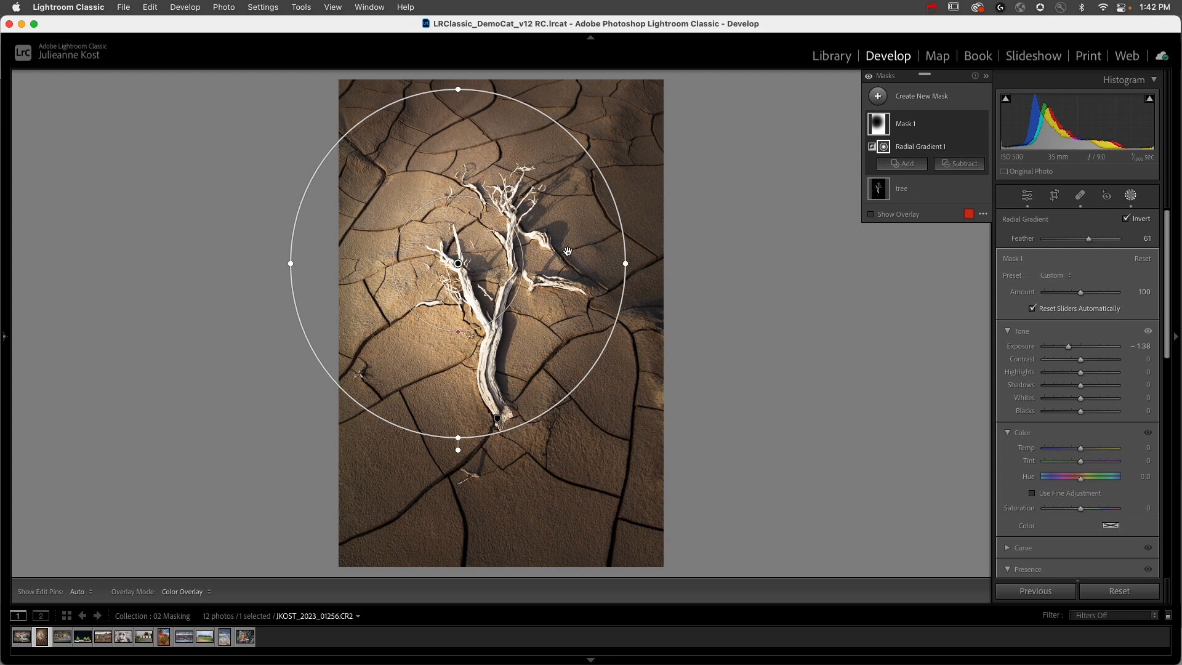
Step: Center the radial gradient on the tree and reshape it into a narrow, tall ellipse extending beyond the photo's upper and lower edges
drag(456, 263, 490, 285)
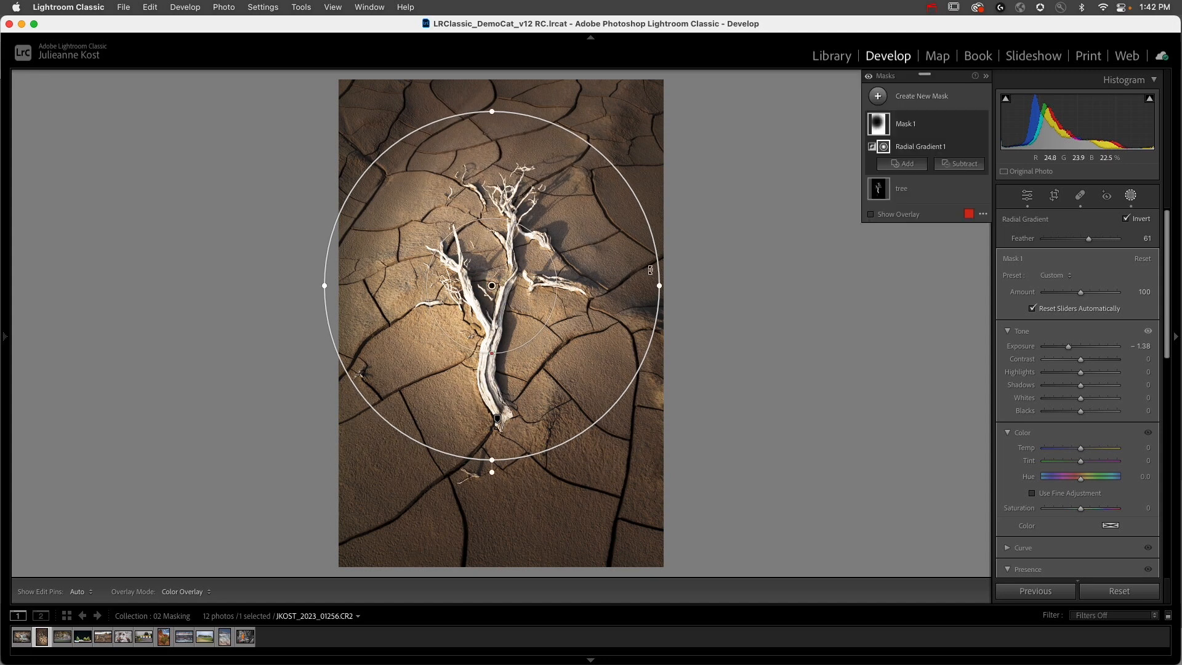
drag(662, 290, 616, 290)
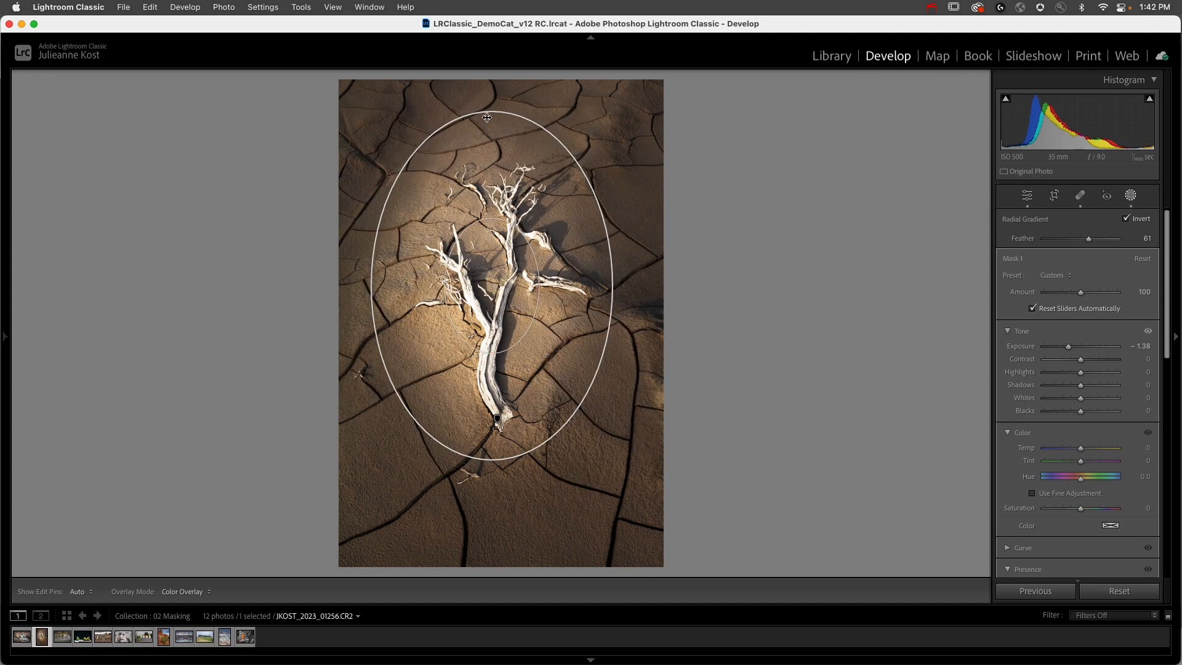
drag(492, 112, 526, 54)
key(super+minus)
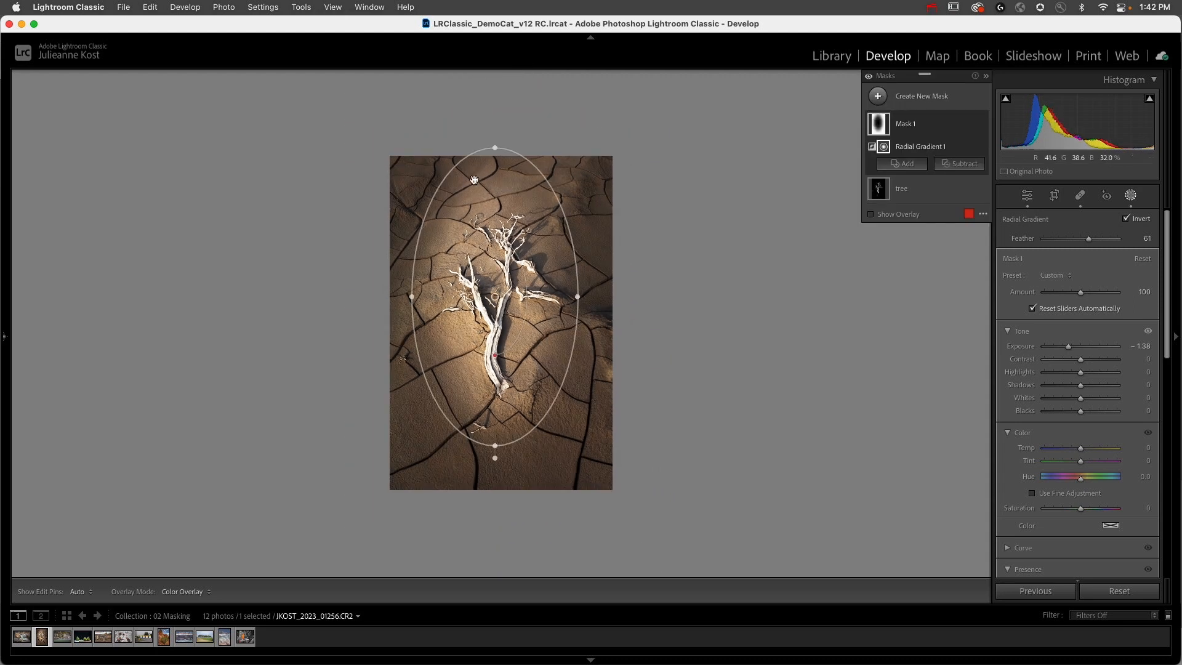
drag(495, 147, 514, 55)
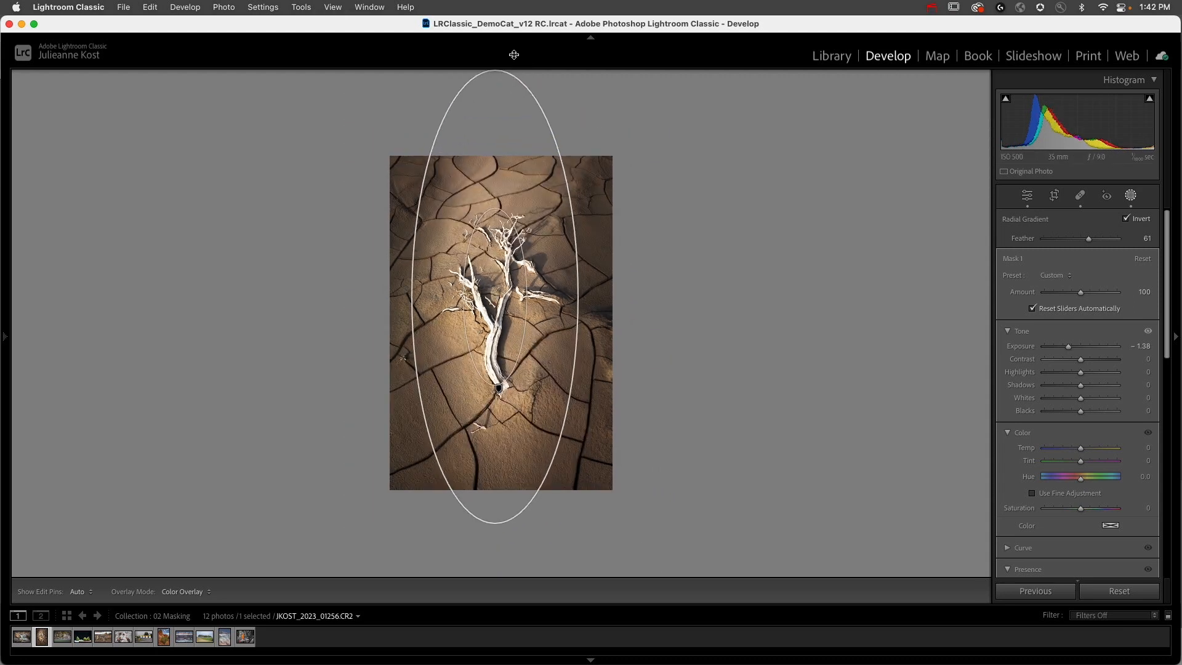
Step: Tilt the radial gradient's ellipse clockwise so it leans diagonally from the photo's lower-left toward its upper-right
drag(530, 103, 534, 256)
mouse_move(506, 300)
mouse_down()
mouse_move(486, 293)
mouse_move(521, 309)
mouse_up()
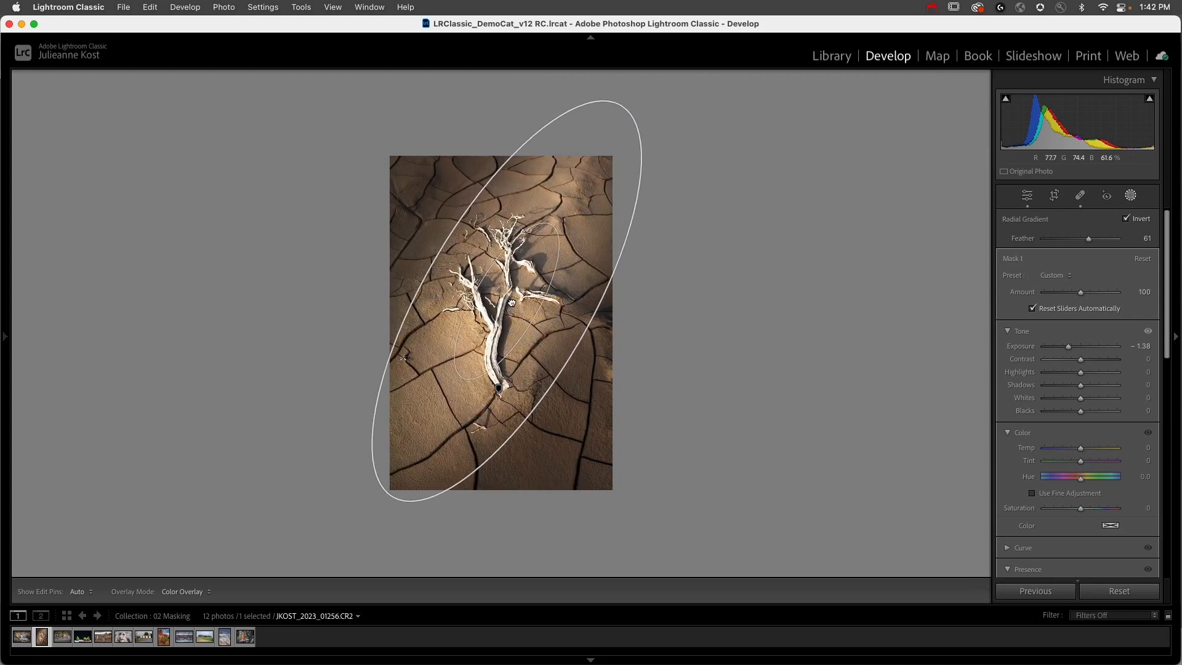
drag(609, 101, 581, 91)
Step: Set the radial gradient mask's Exposure to -0.78 and its Contrast to -20
drag(1070, 348, 1072, 347)
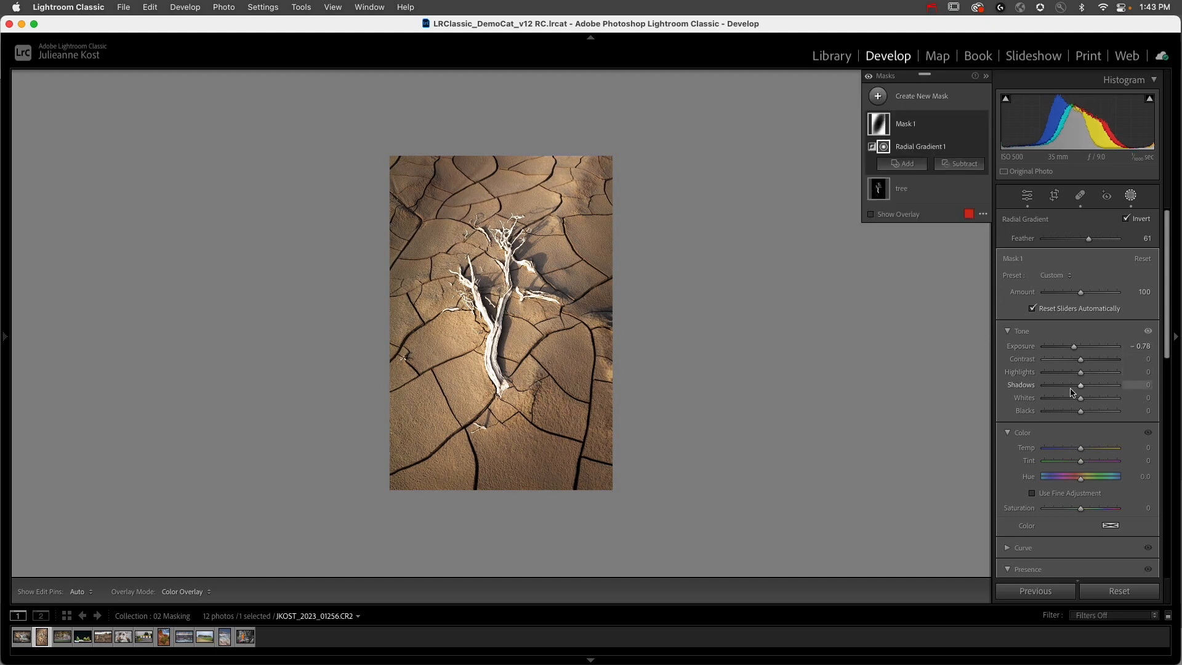
scroll(1087, 391, down, 1)
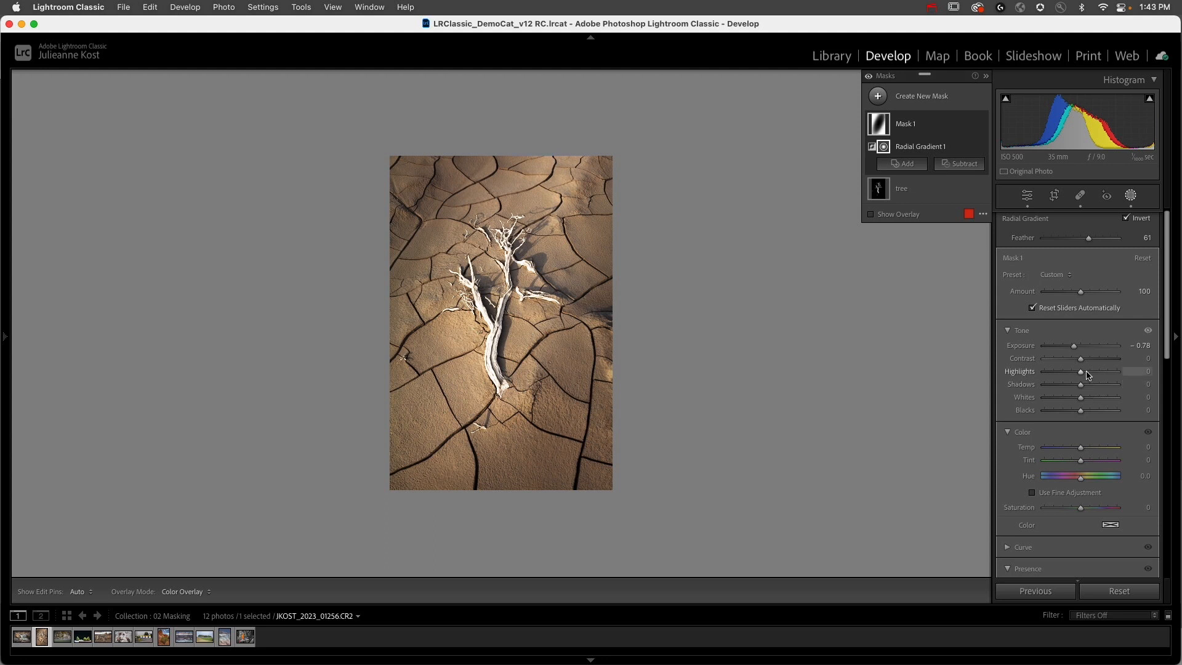
drag(1083, 363, 1069, 368)
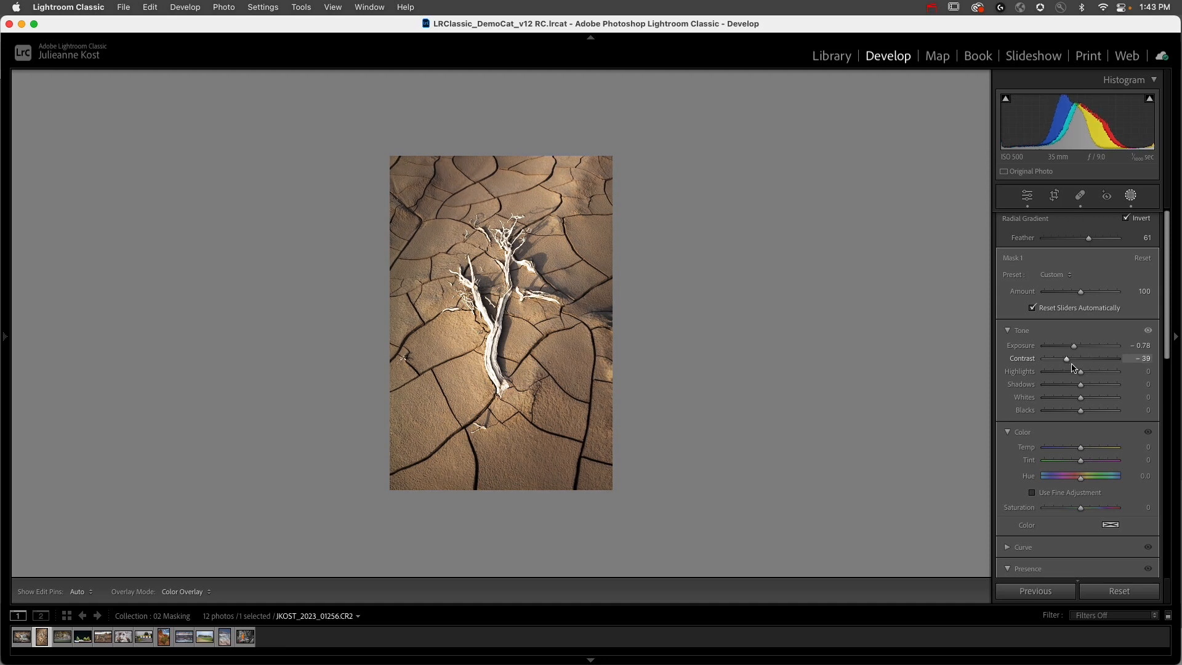
scroll(1085, 428, down, 2)
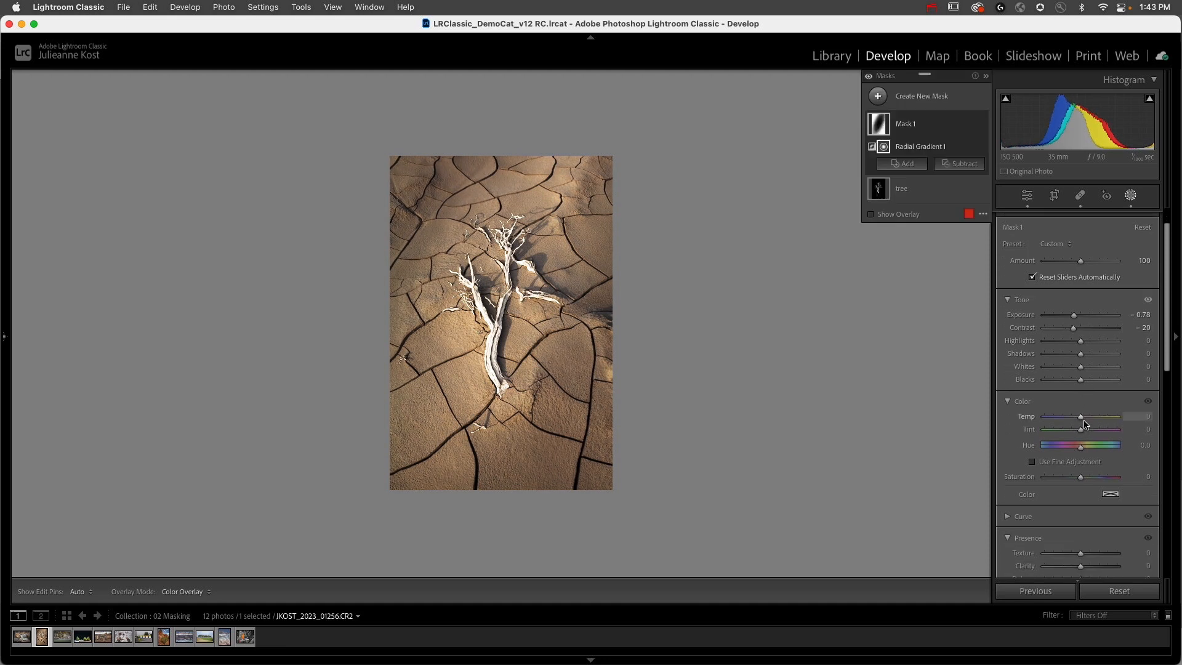
scroll(1083, 424, down, 2)
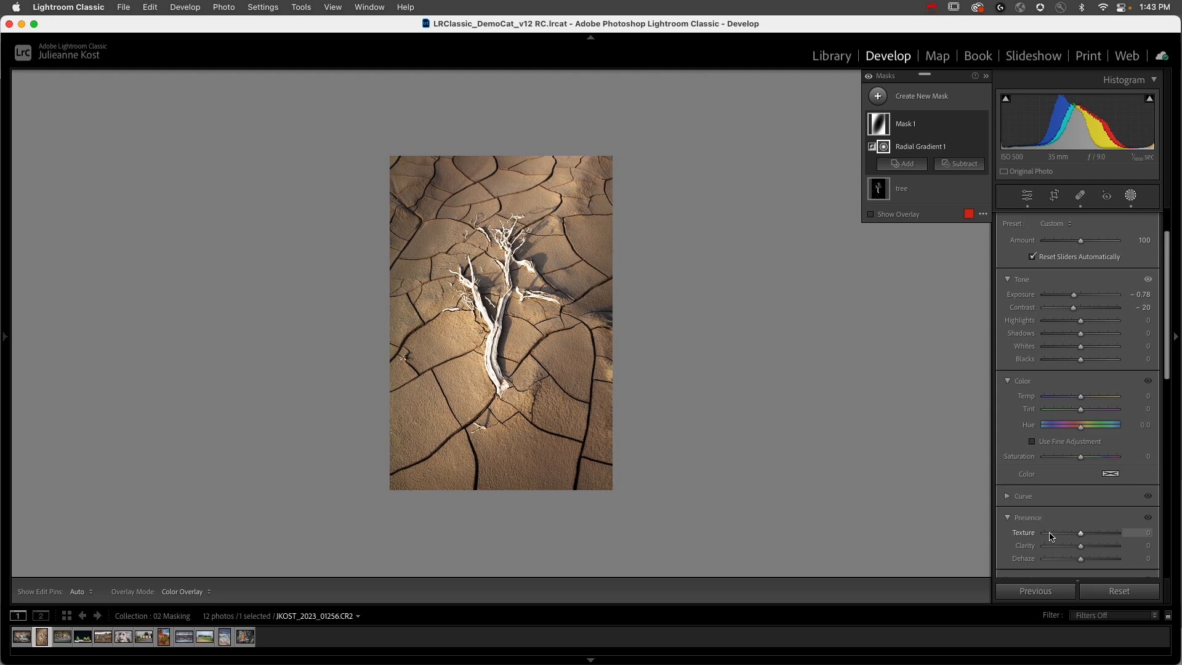
Step: Shift the radial gradient slightly left on the tree trunk and darken its mask to an Exposure of -1.85
key(super+equal)
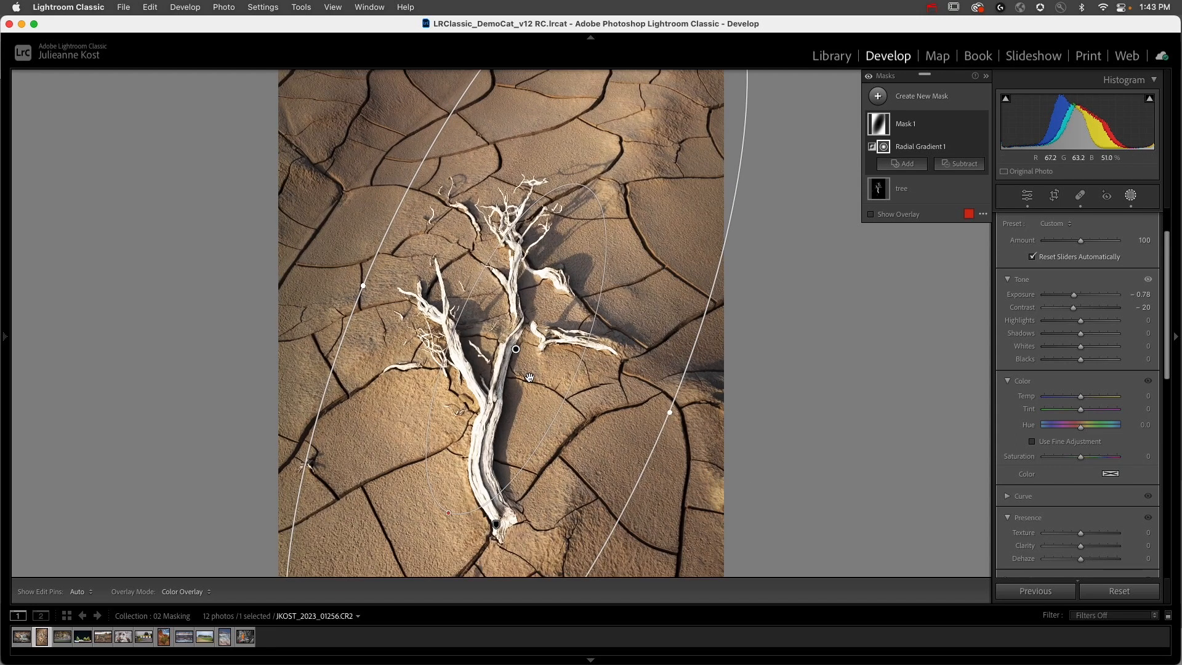
drag(518, 354, 507, 353)
scroll(624, 228, down, 5)
scroll(625, 228, down, 3)
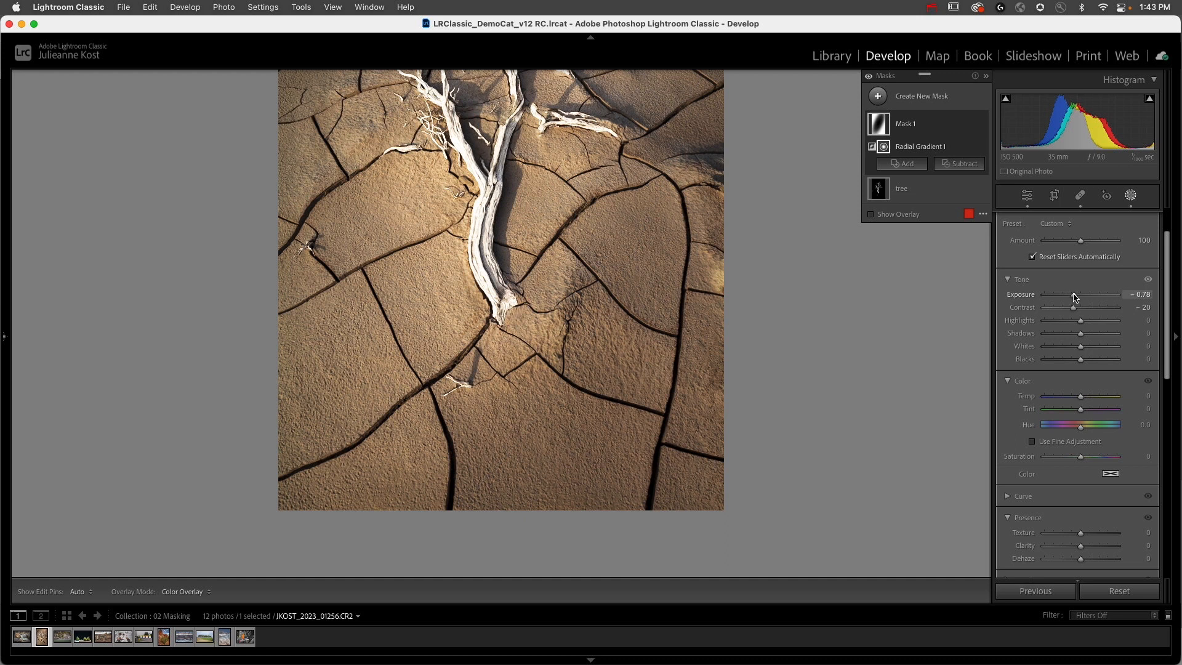
drag(1074, 297, 1064, 299)
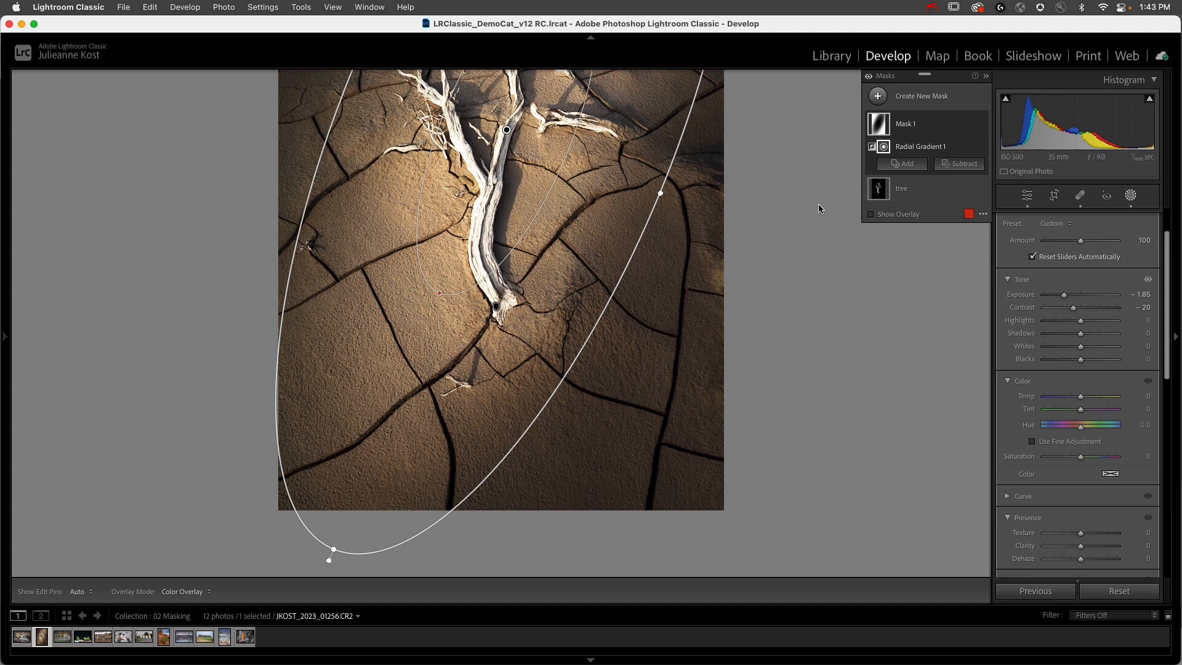
Step: Subtract a brush of size 39 and Flow 26 from the radial gradient mask, painting over the ground around and below the tree's base
click(970, 170)
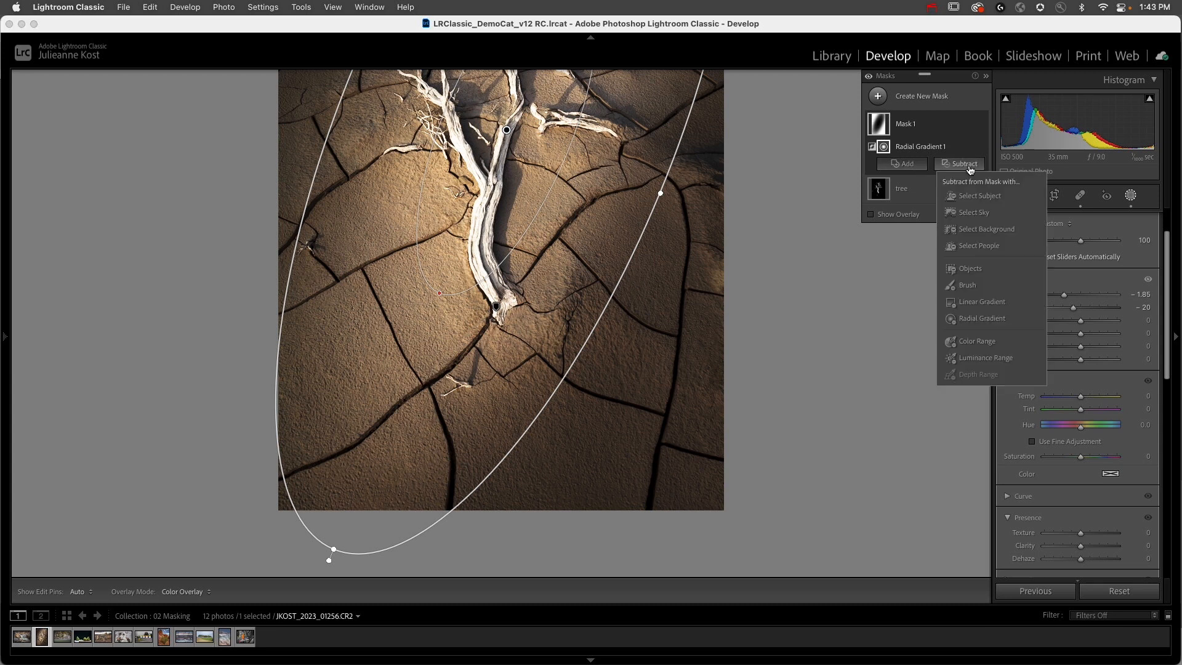
click(963, 285)
key(bracketright)
key(bracketright)
key(bracketright)
key(bracketright)
key(bracketright)
key(bracketright)
key(bracketright)
key(bracketright)
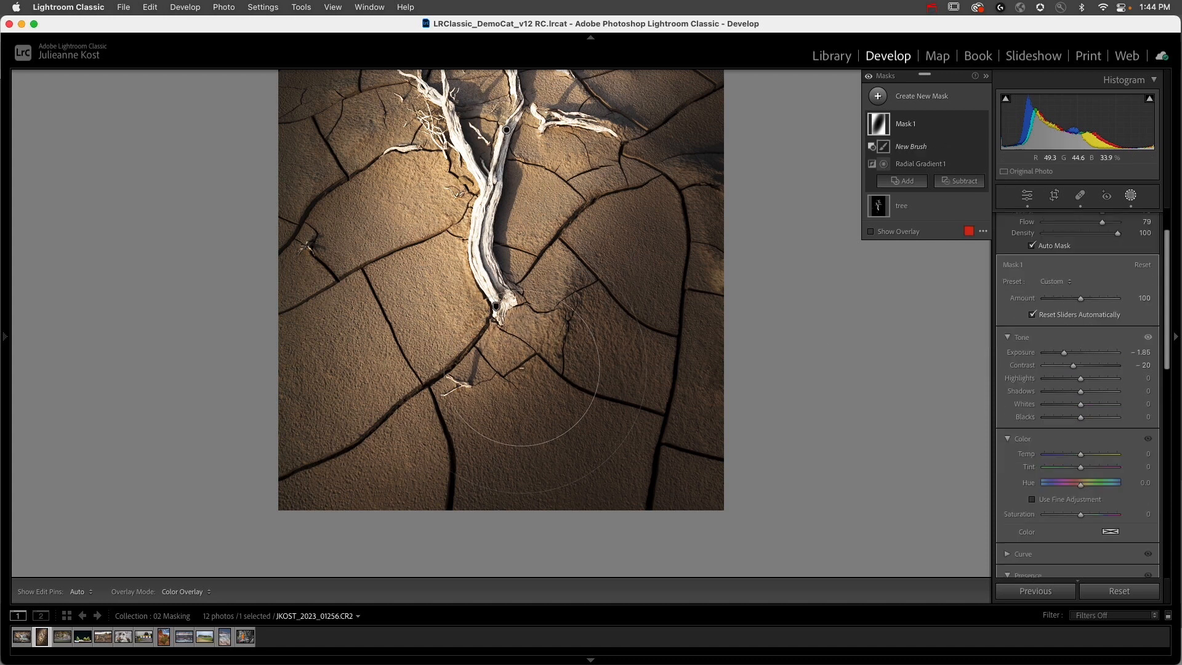
scroll(1064, 273, up, 3)
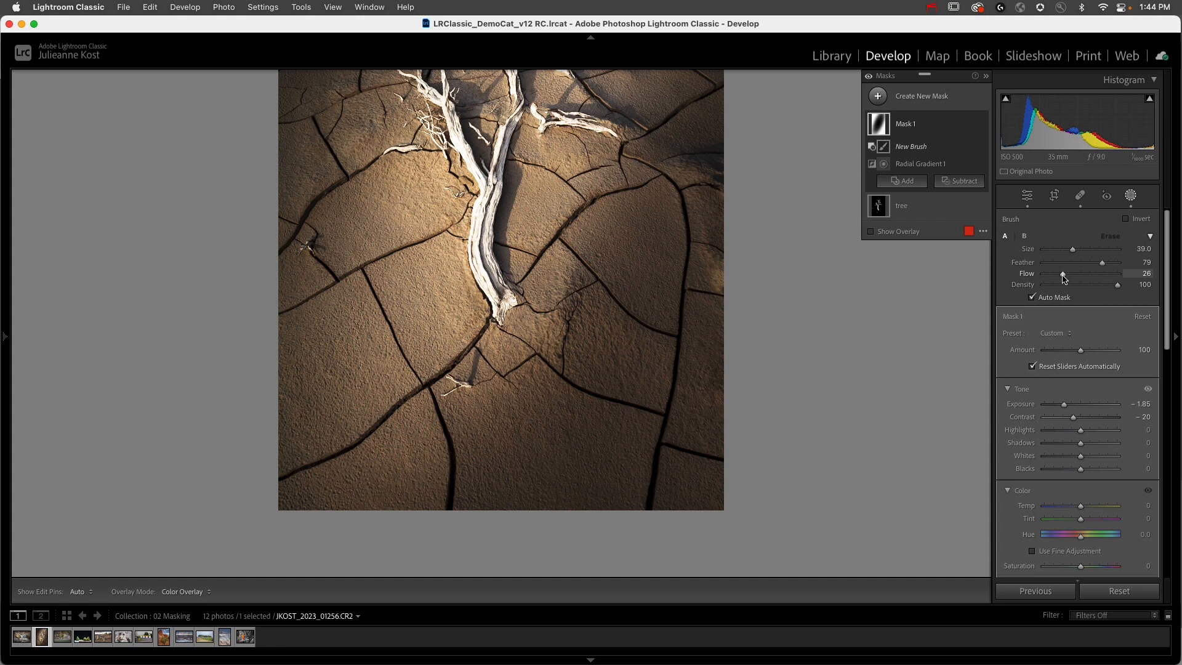
key(h)
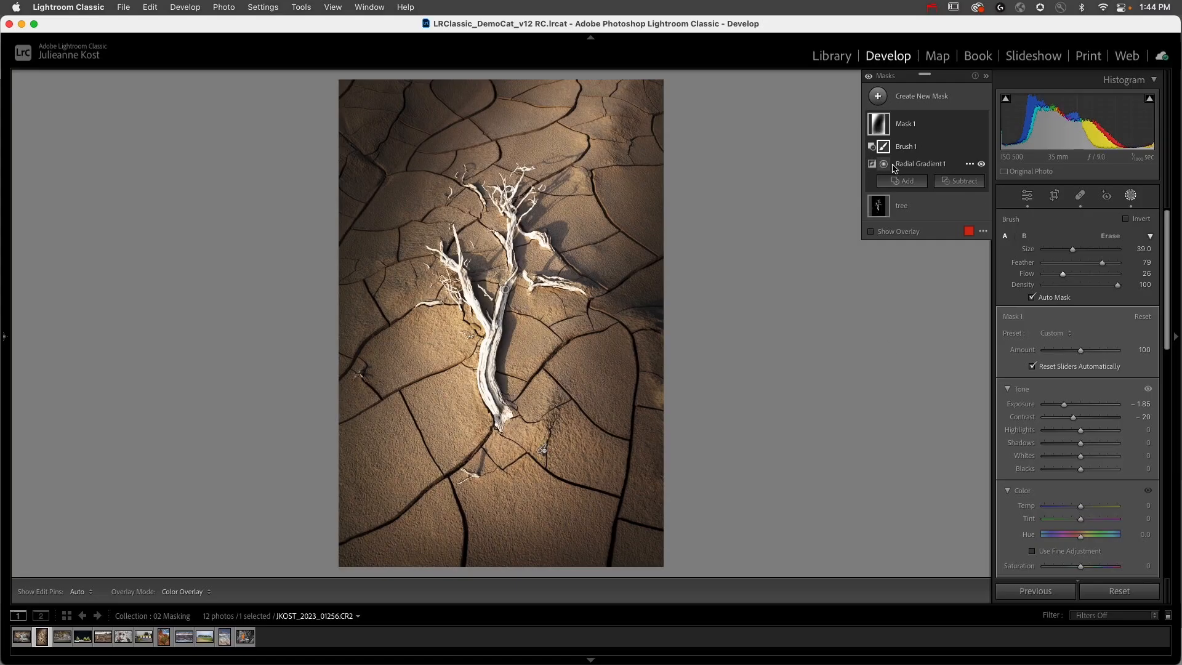
mouse_move(888, 167)
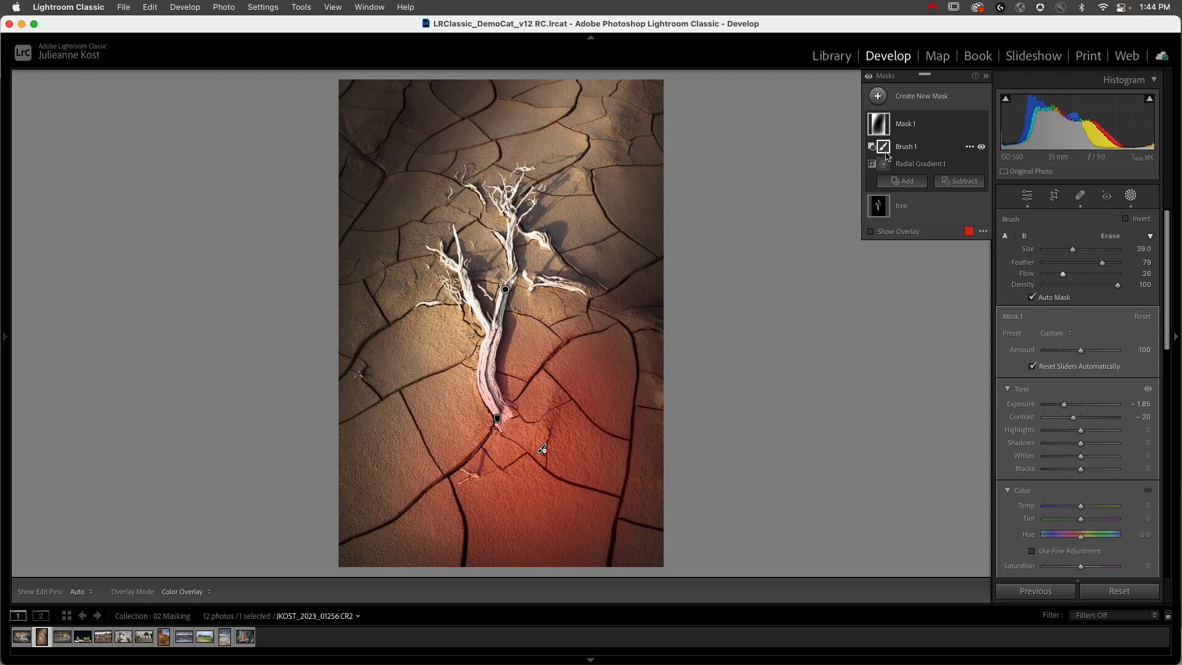
mouse_move(883, 133)
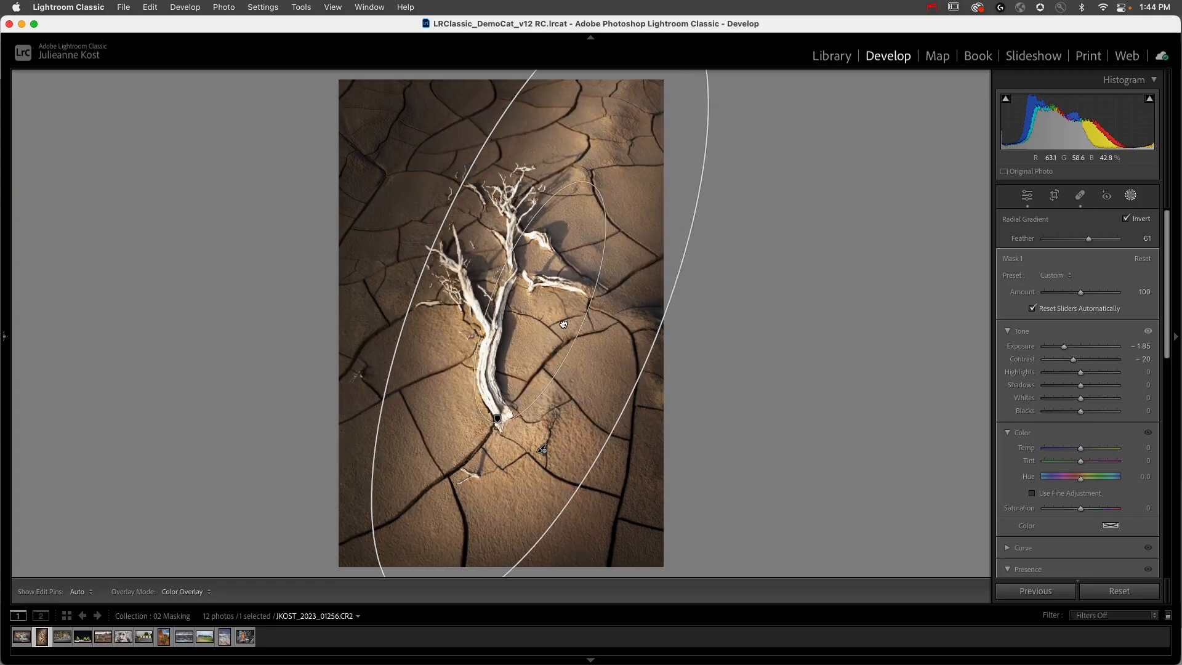
Step: Move the radial gradient left over the tree trunk, independently of the brush, and reselect the subtracting brush component
drag(530, 320, 487, 316)
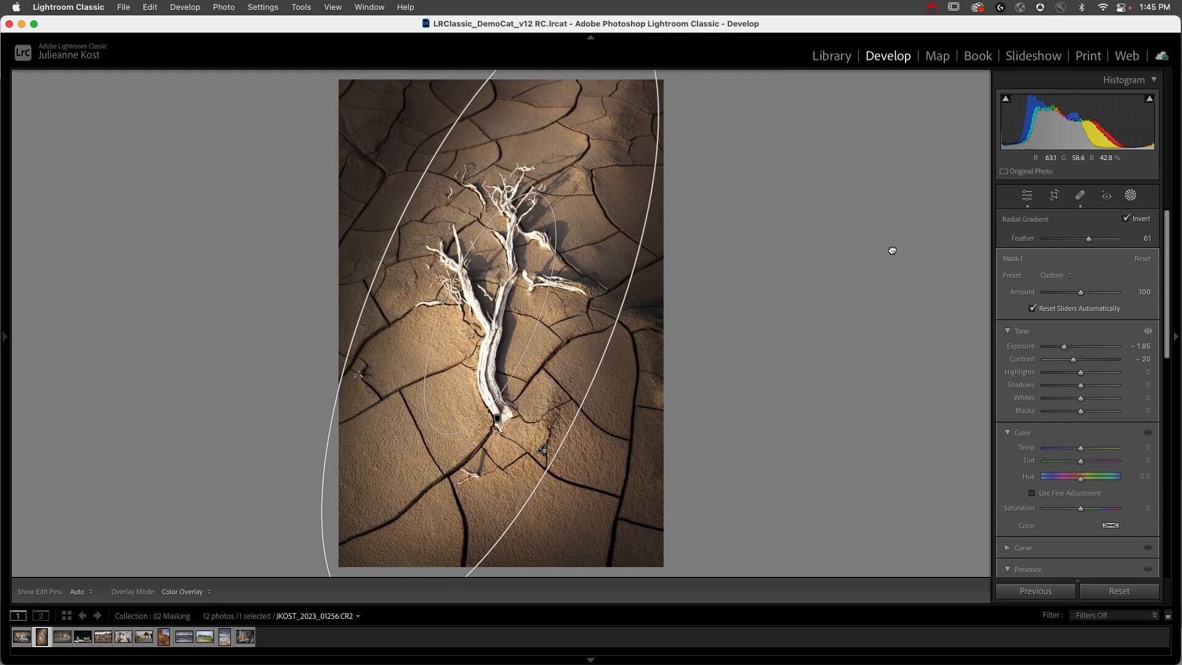
click(905, 146)
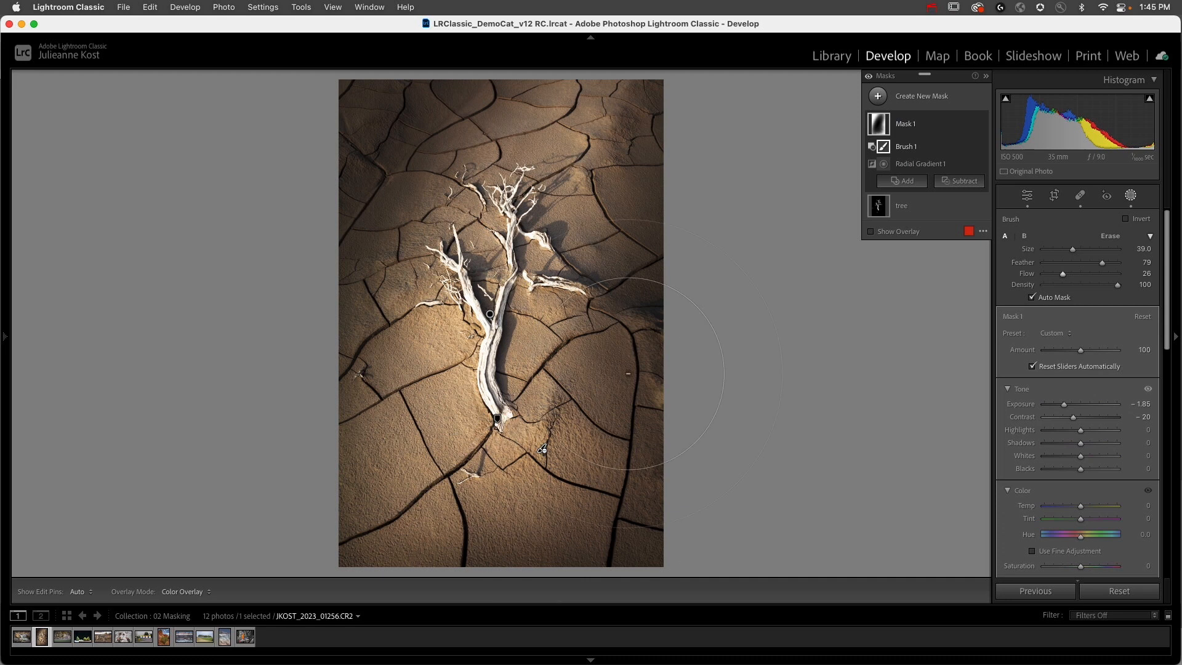
mouse_move(497, 419)
mouse_move(544, 425)
mouse_down()
mouse_move(591, 407)
mouse_move(581, 447)
mouse_move(531, 475)
mouse_move(461, 467)
mouse_move(514, 486)
mouse_move(589, 486)
mouse_move(610, 466)
mouse_move(608, 442)
mouse_move(567, 414)
mouse_move(560, 427)
mouse_move(578, 460)
mouse_move(544, 435)
mouse_up()
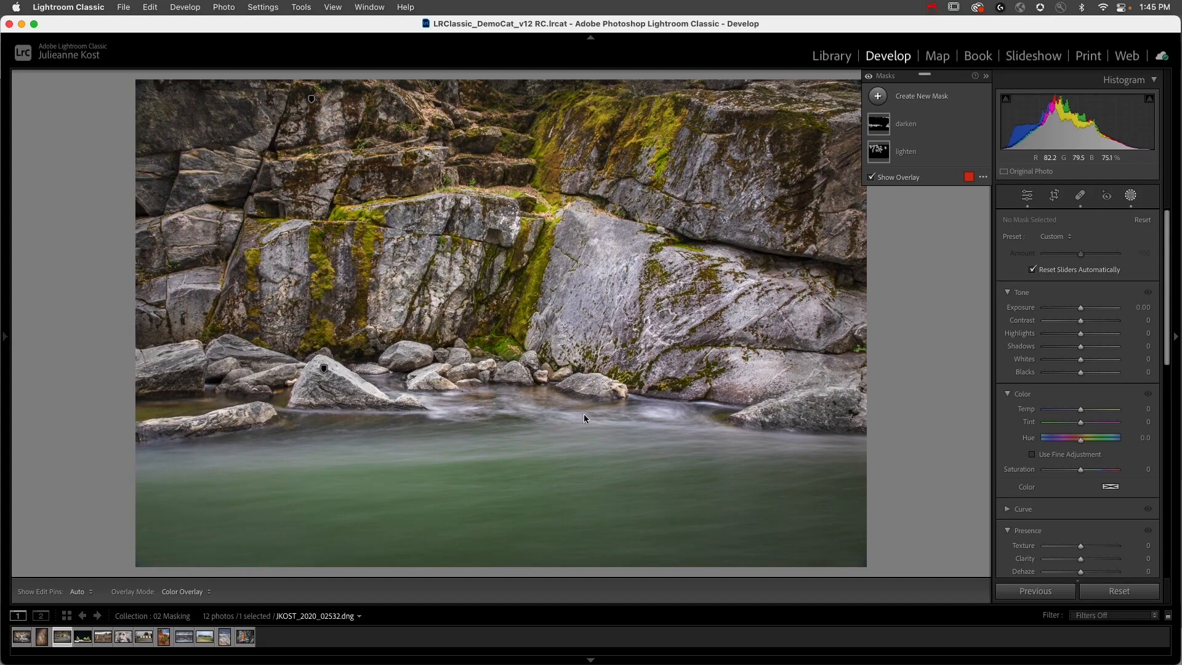
Step: On the river photo, draw a linear gradient mask upward from the water to the rock wall with Exposure -0.52 and Temp 24
mouse_move(888, 159)
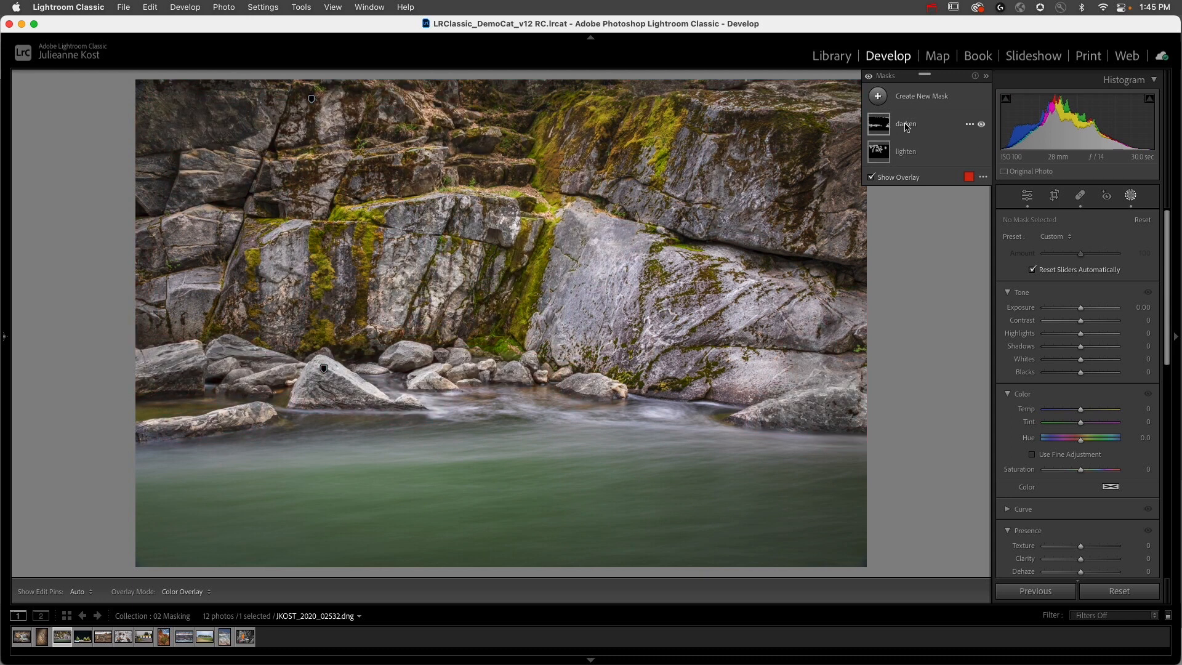
click(878, 98)
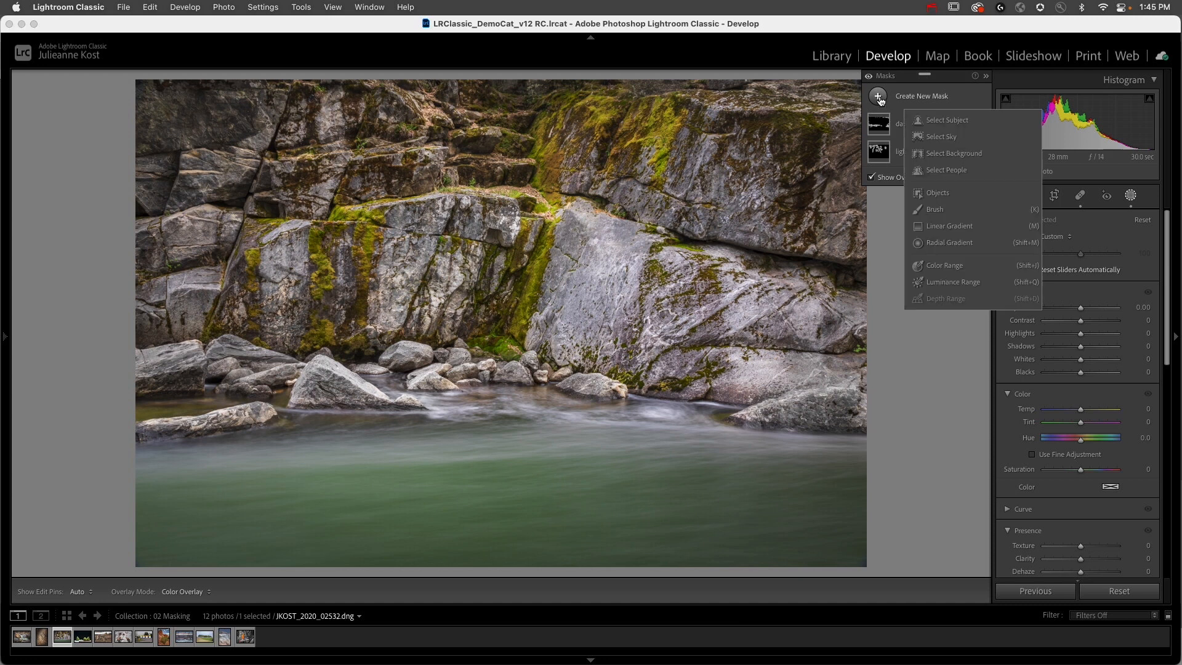
click(944, 226)
drag(576, 468, 575, 289)
drag(1084, 333, 1071, 345)
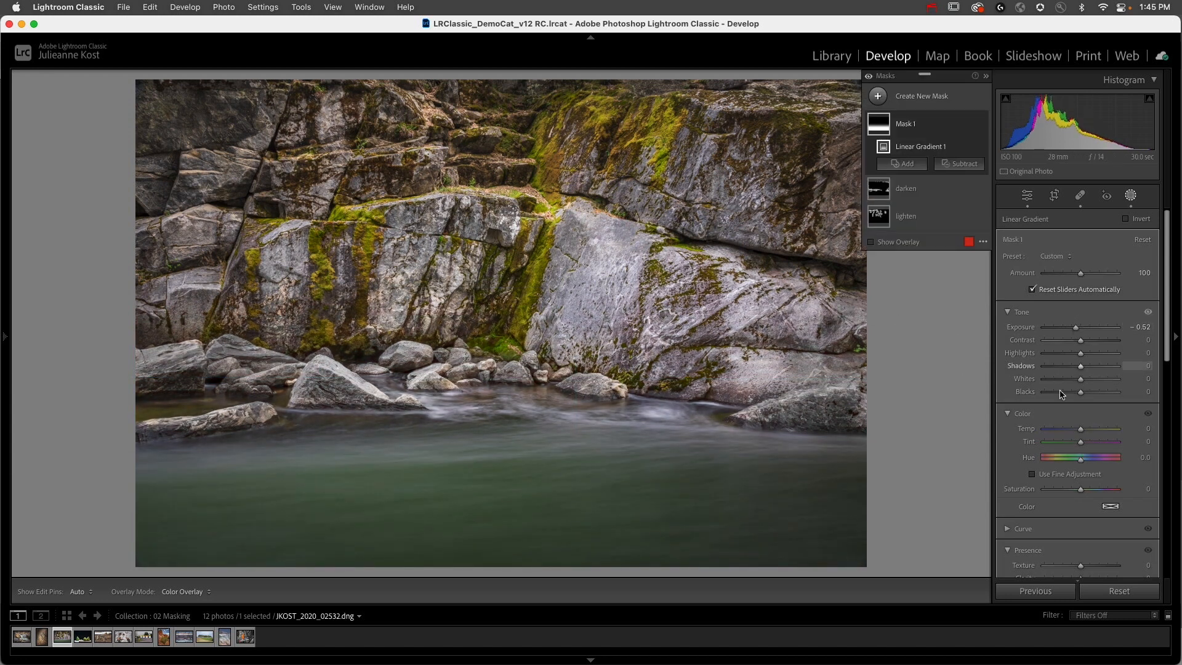
drag(1078, 431, 1088, 432)
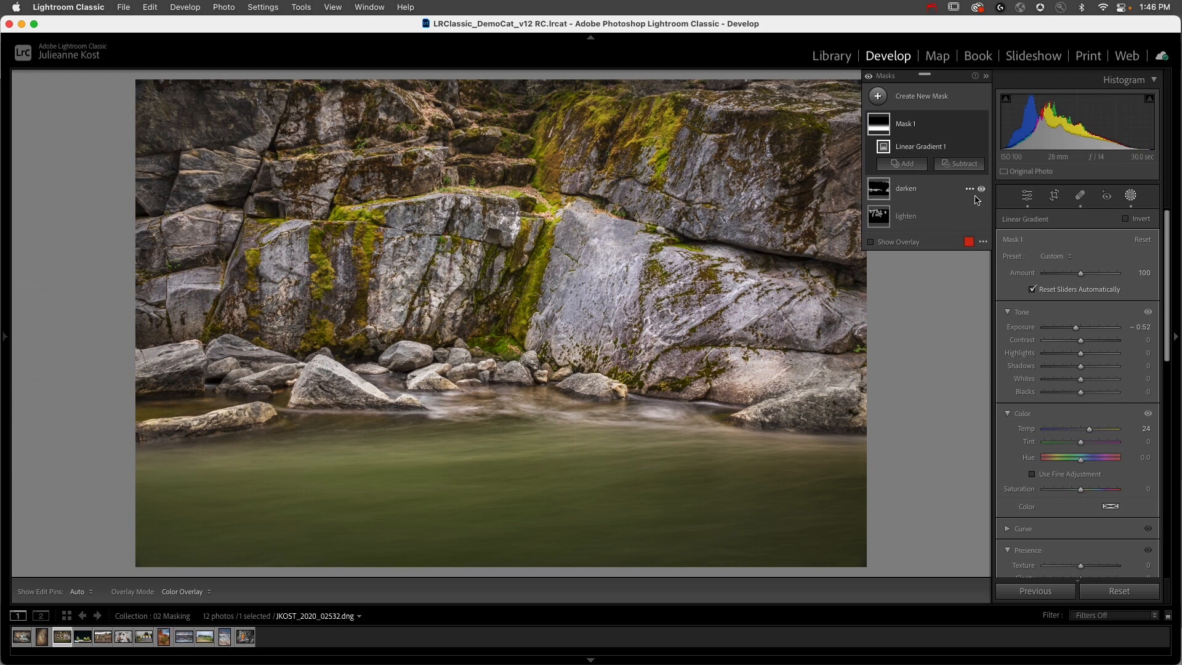
Step: Add a subtracting brush to the linear gradient mask, with size 6 and Flow 100
click(963, 165)
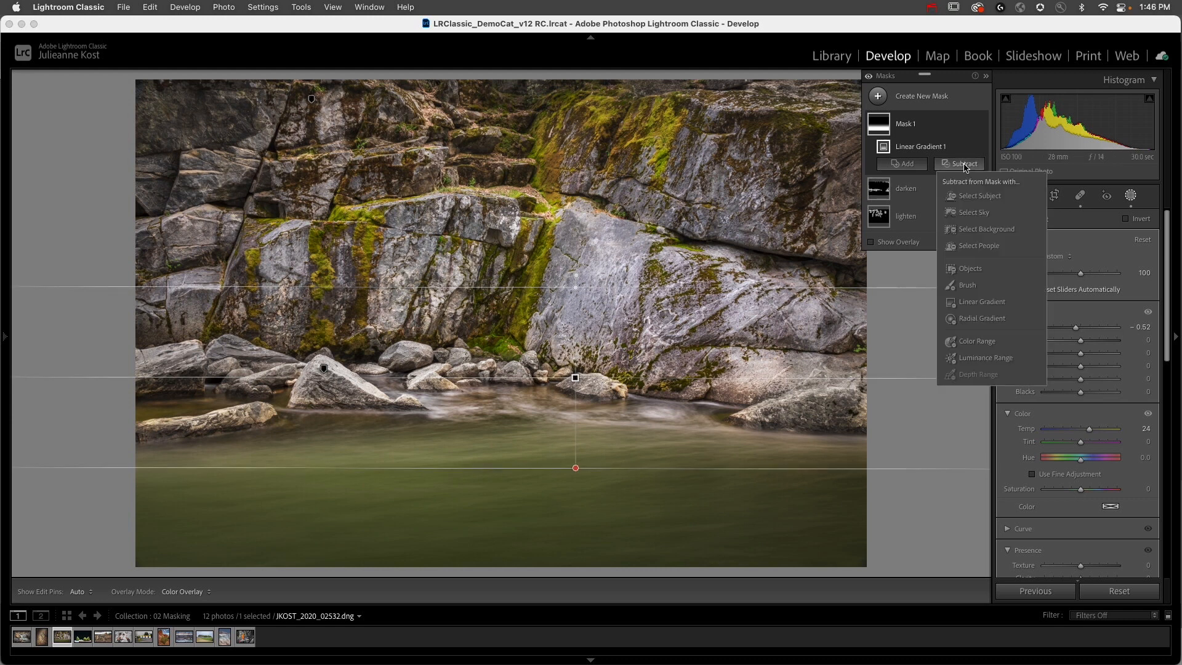
click(966, 285)
key([)
key([)
key([)
key([)
key([)
key([)
key([)
key([)
key([)
key([)
key([)
key([)
key([)
key([)
key([)
key(0)
key([)
key([)
key([)
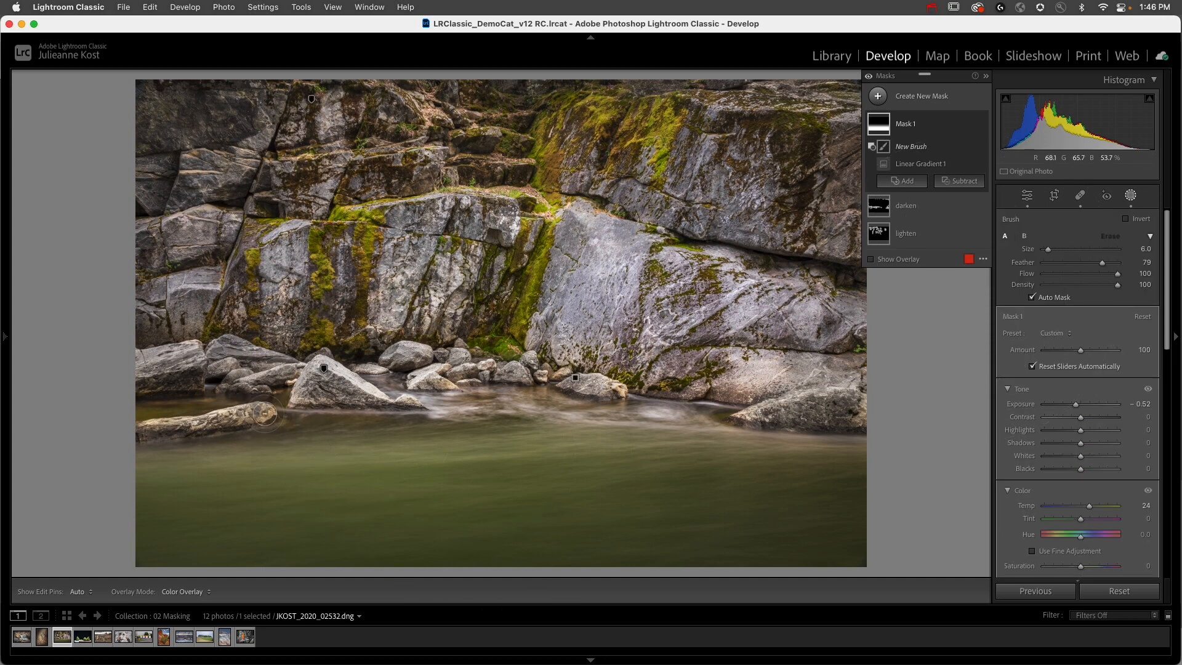
Step: Paint over the shoreline rocks and the right-hand boulder to remove them from the gradient mask, and check the resulting overlay
key(h)
drag(238, 423, 250, 425)
mouse_move(322, 371)
mouse_down()
mouse_move(307, 396)
mouse_move(386, 400)
mouse_up()
mouse_move(268, 389)
mouse_down()
mouse_move(225, 387)
mouse_move(251, 389)
mouse_up()
mouse_move(403, 370)
mouse_down()
mouse_move(430, 389)
mouse_move(509, 376)
mouse_up()
mouse_move(624, 395)
mouse_down()
mouse_move(762, 421)
mouse_move(813, 407)
mouse_up()
mouse_move(884, 166)
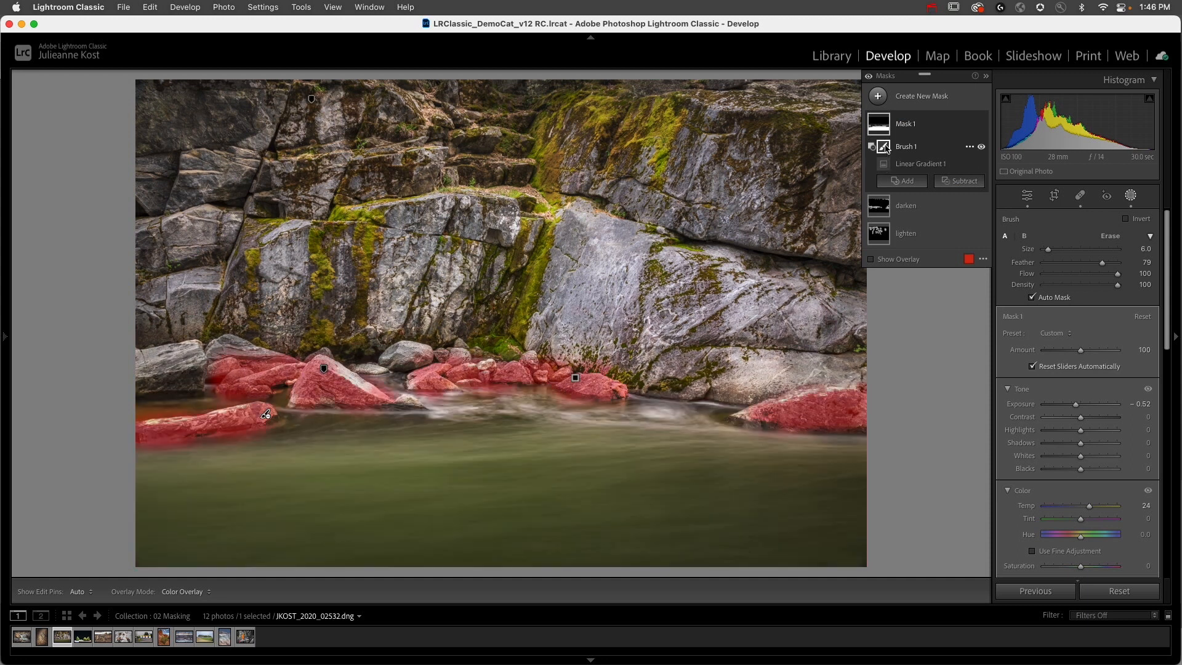
mouse_move(881, 122)
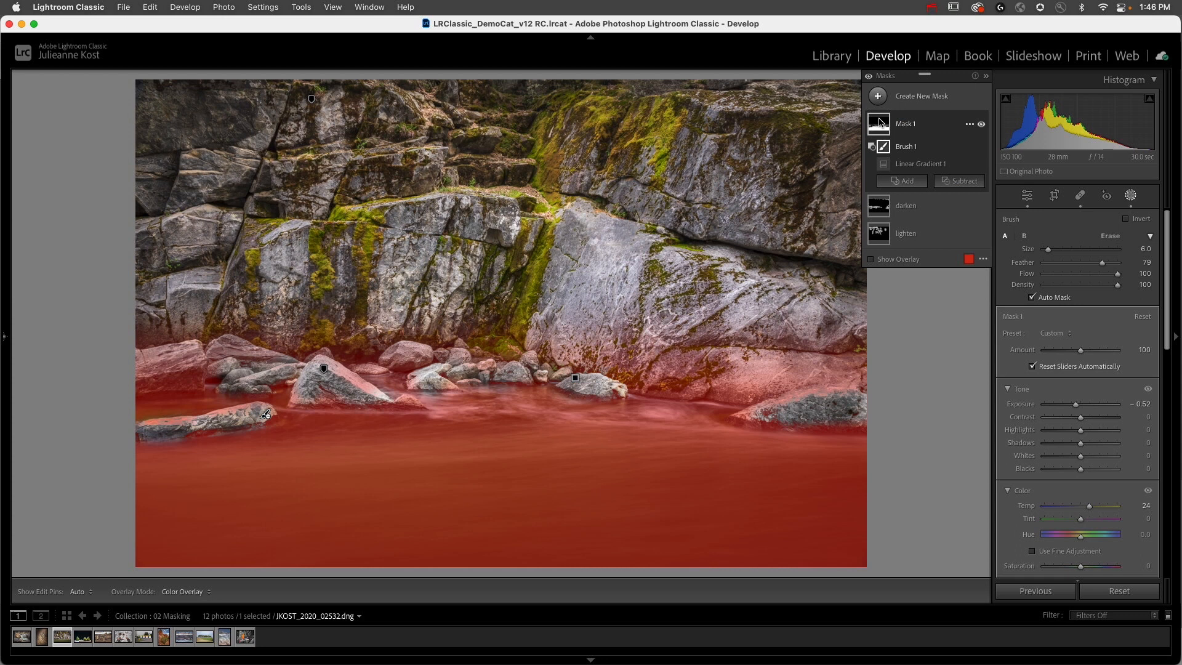
Step: Turn on the mask overlay, subtract the large rocks on the left shore, and refine with Auto Mask off and brush size 3
key(o)
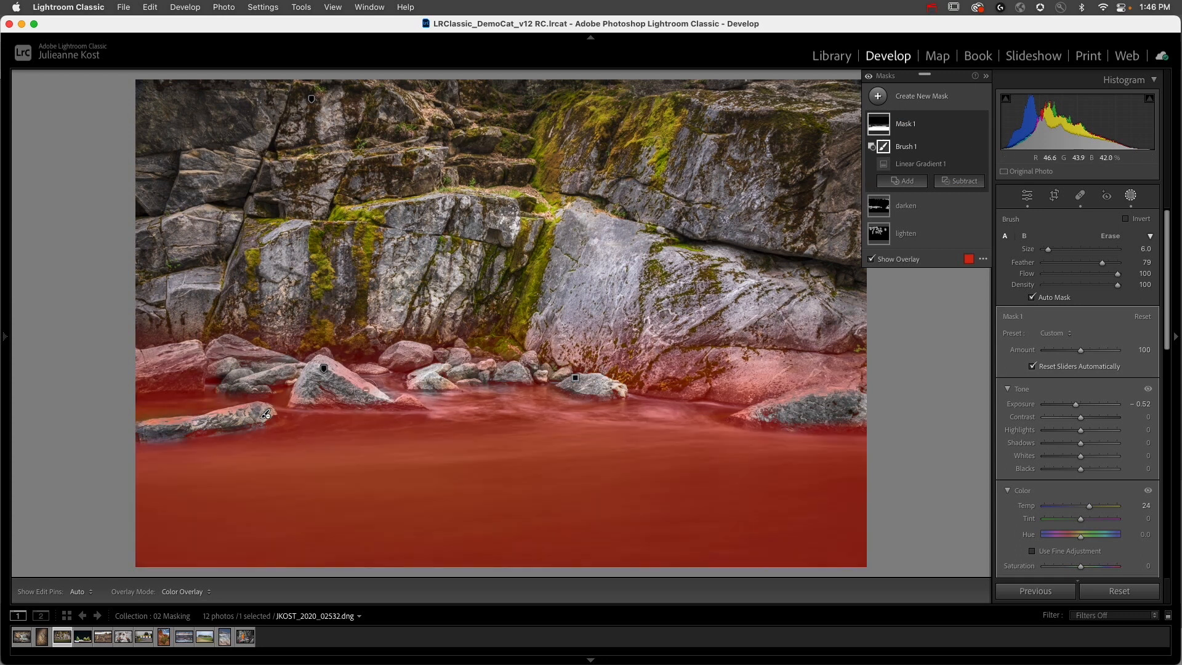
key(h)
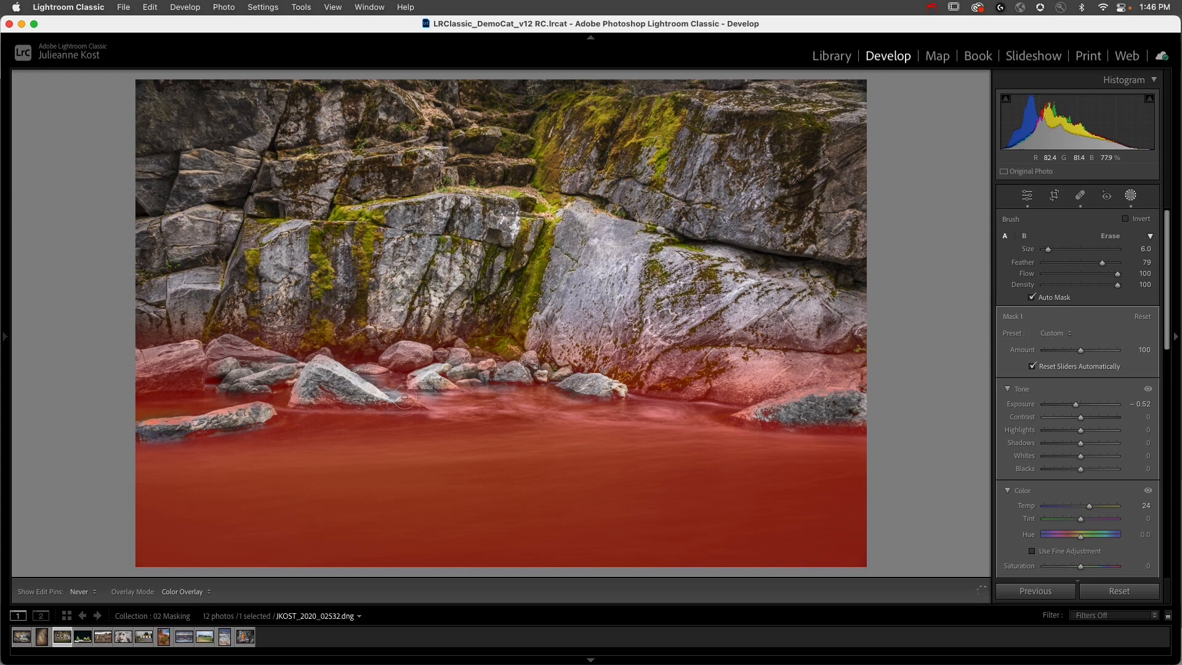
drag(254, 347, 188, 354)
key(h)
key(bracketleft)
key(bracketleft)
key(bracketleft)
key(bracketleft)
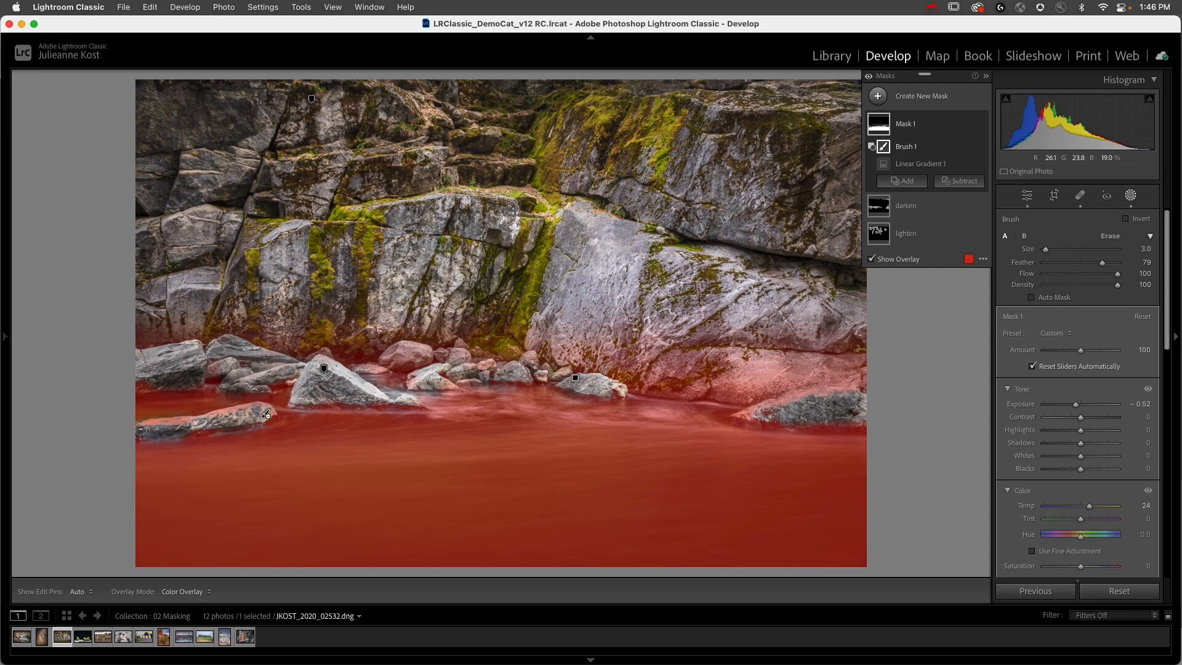
Step: Clean up the upper edge of the right-hand boulder in the gradient mask with the size 3 subtracting brush
key(h)
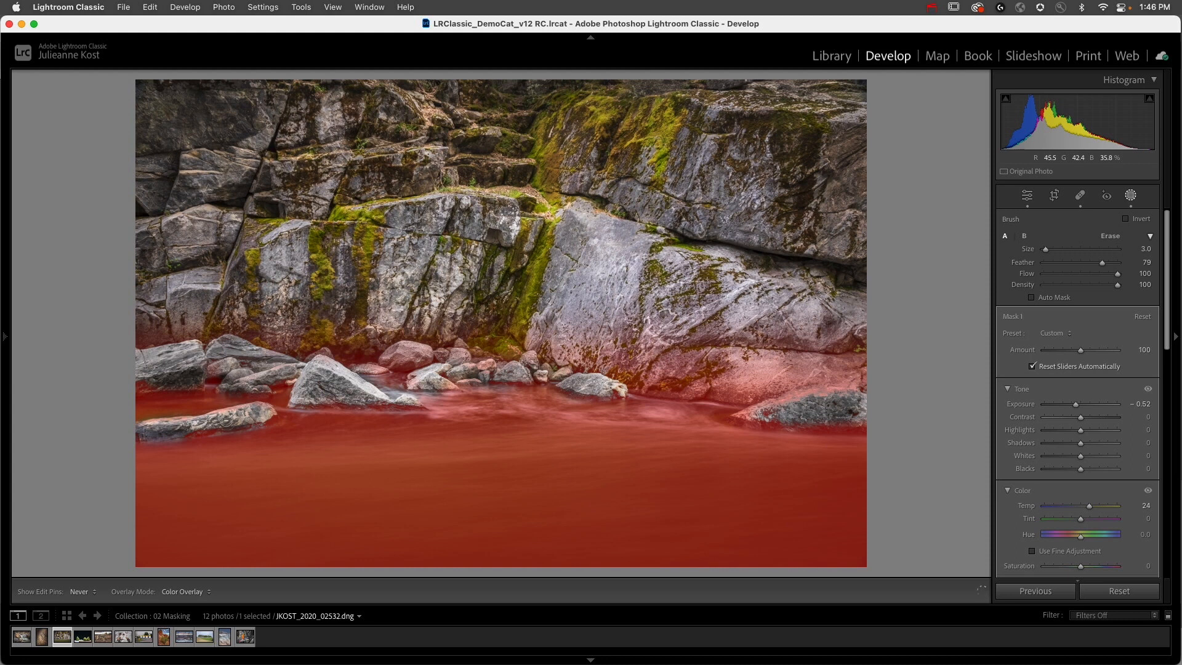
key(h)
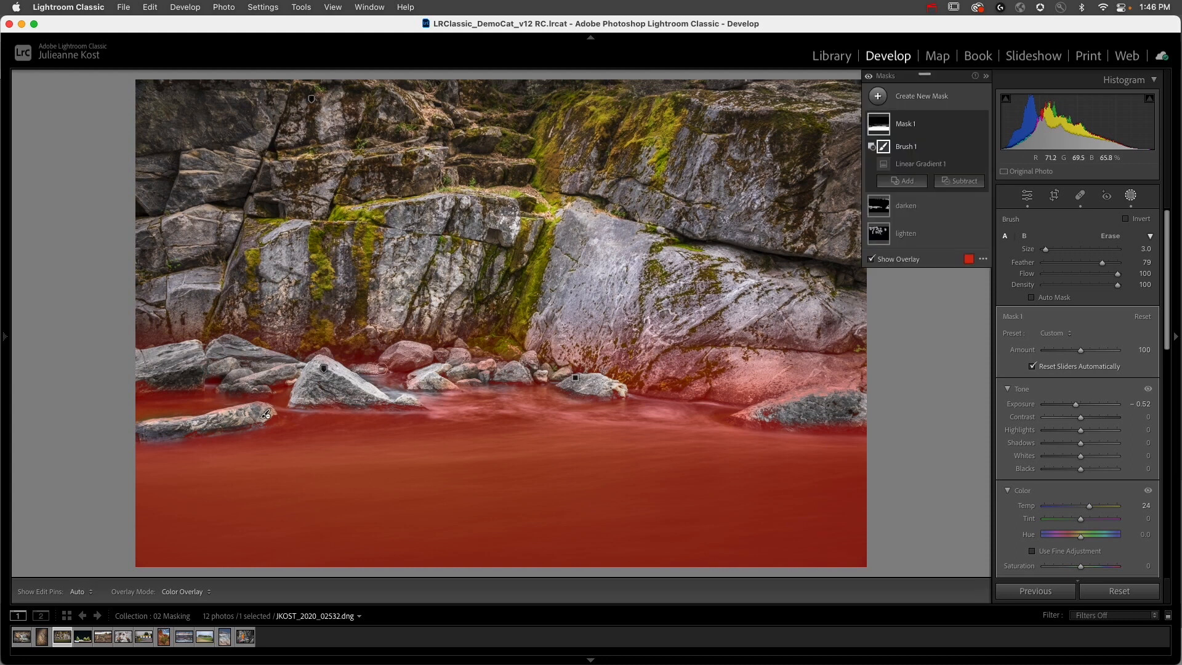
key(h)
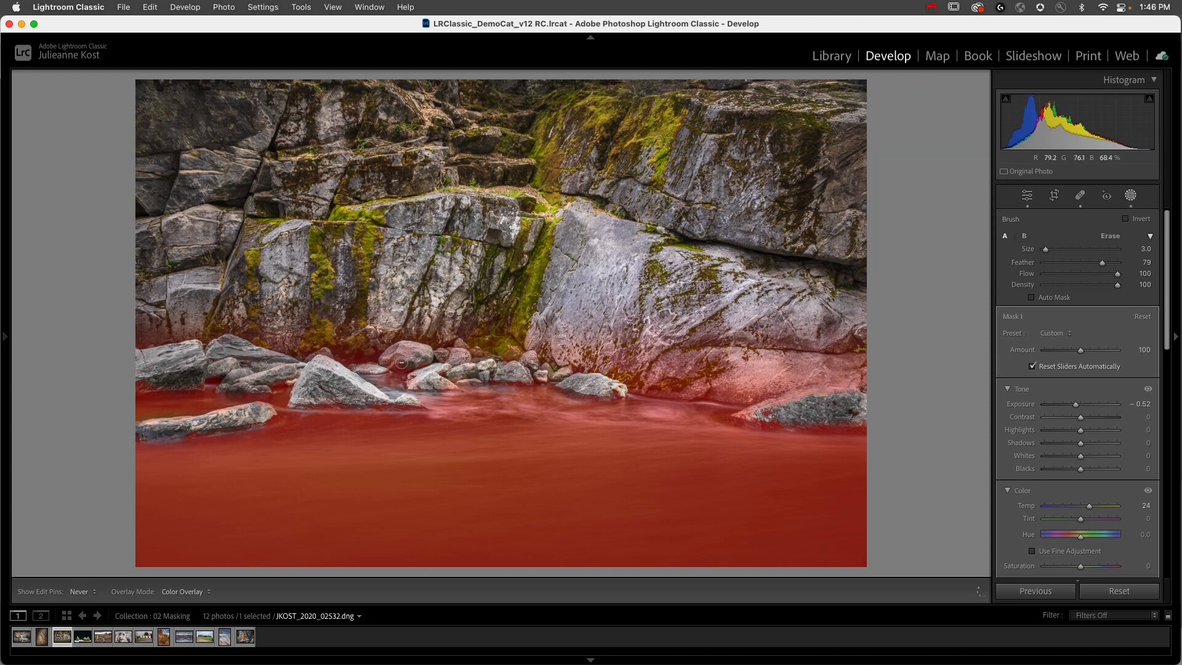
key(h)
key(h)
key(h)
key(h)
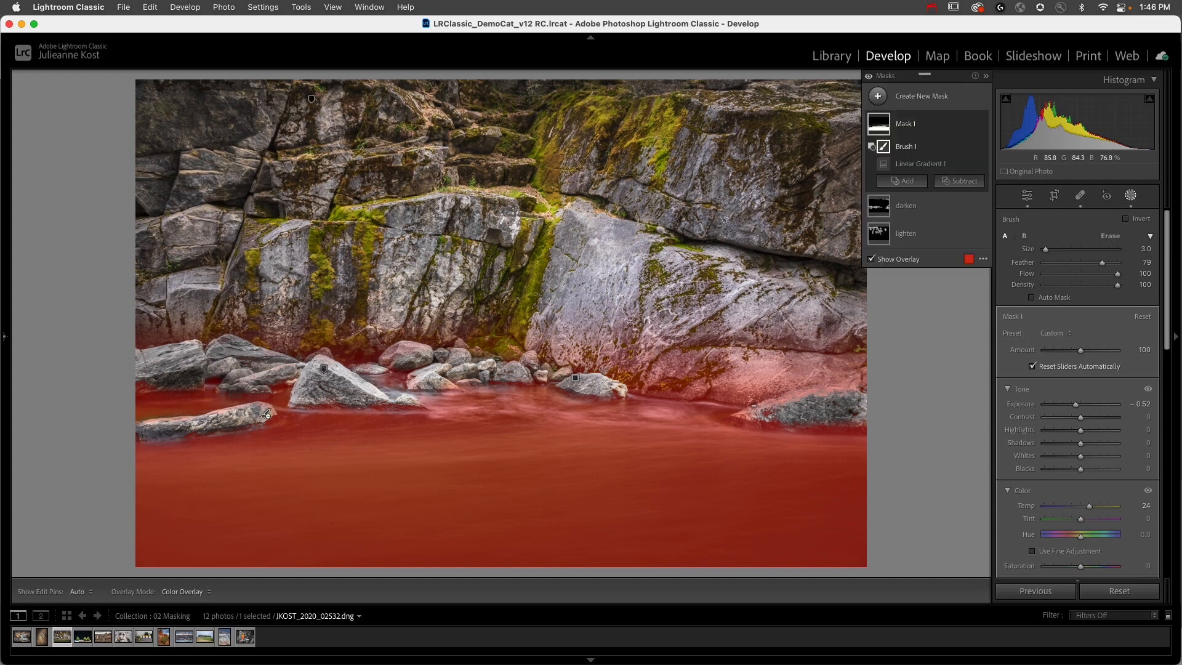
drag(751, 416, 853, 399)
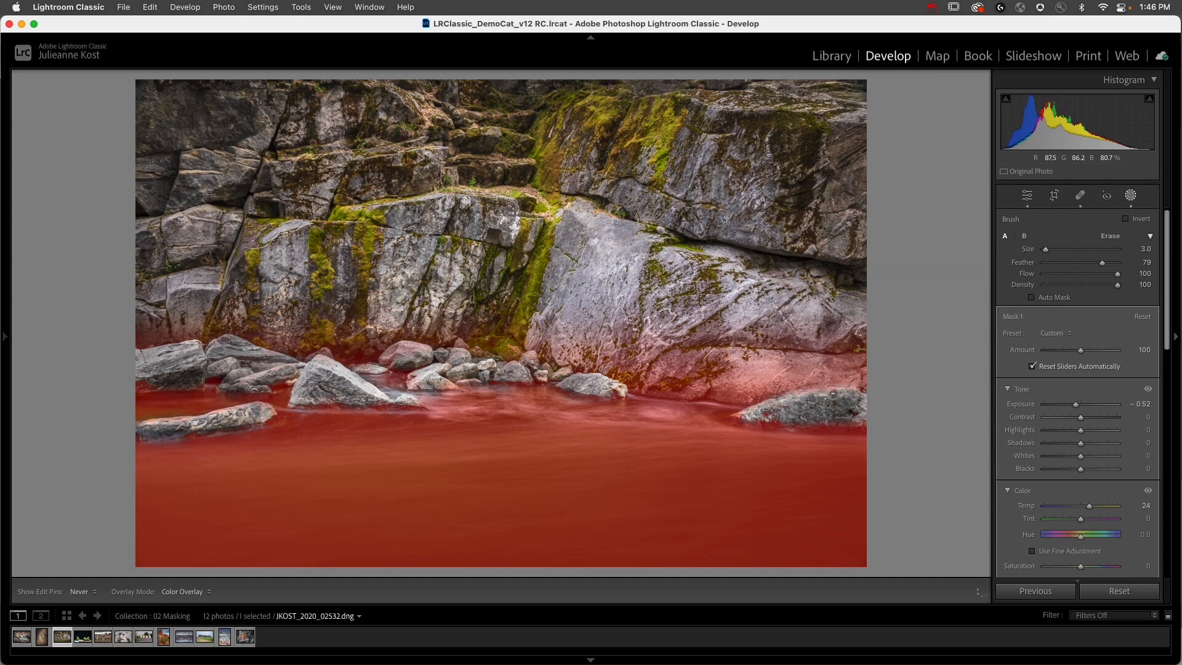
key(h)
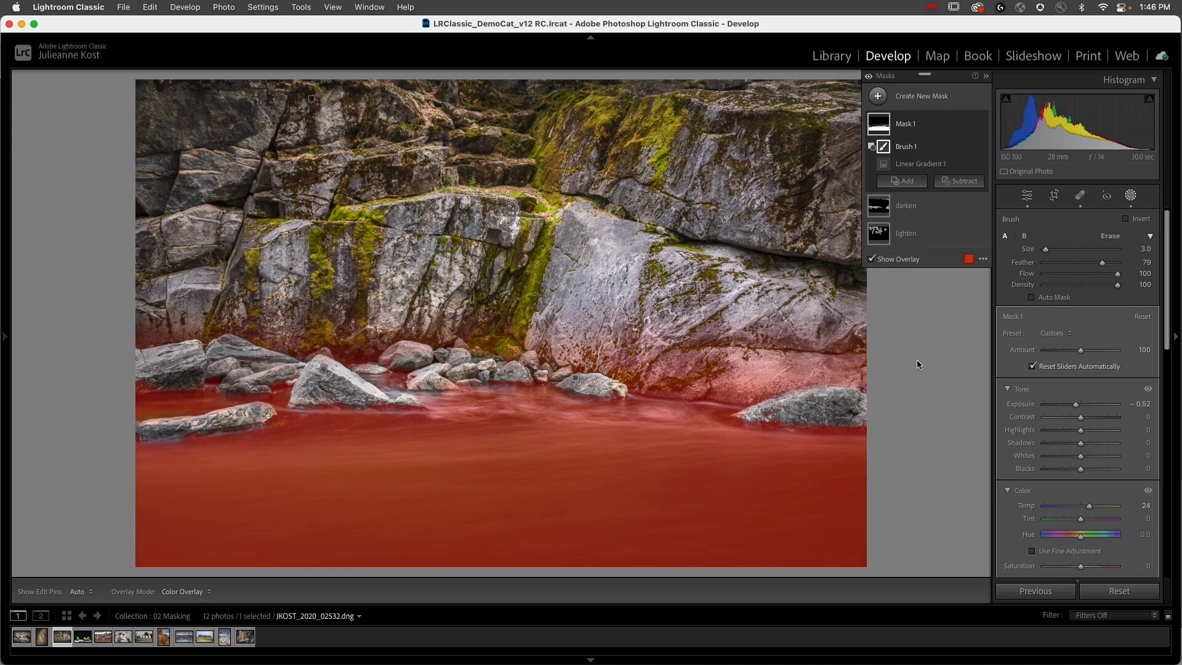
Step: Move the linear gradient down over the water and switch the mask overlay mode to White on Black
click(906, 165)
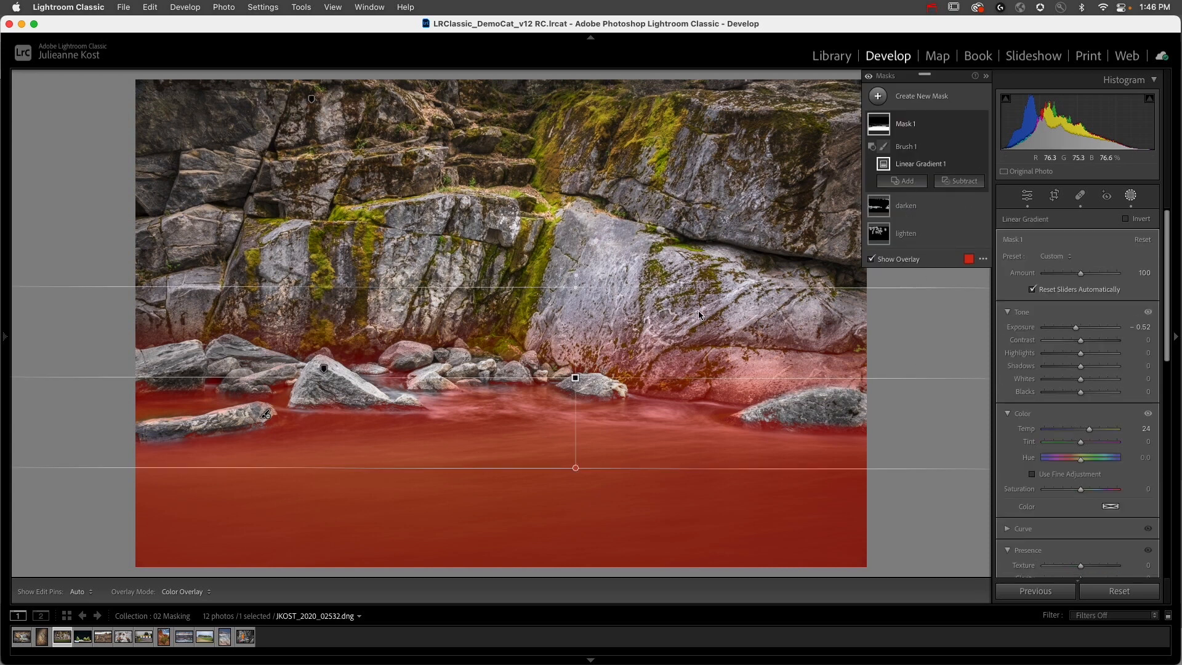
drag(572, 377, 538, 475)
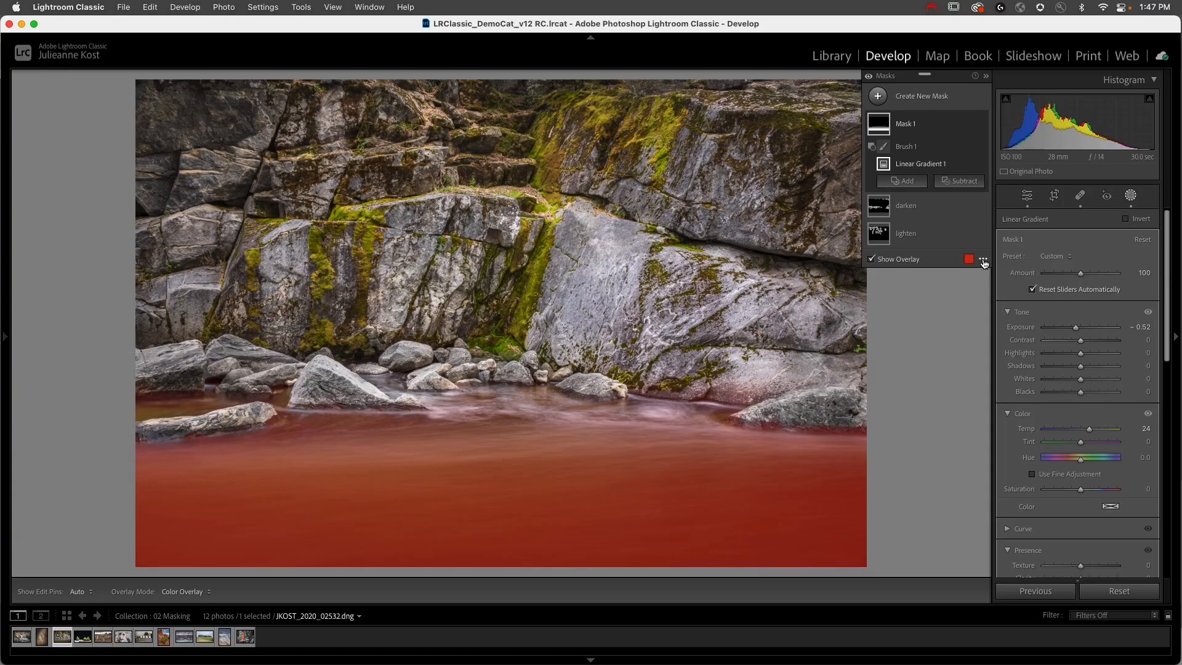
click(981, 260)
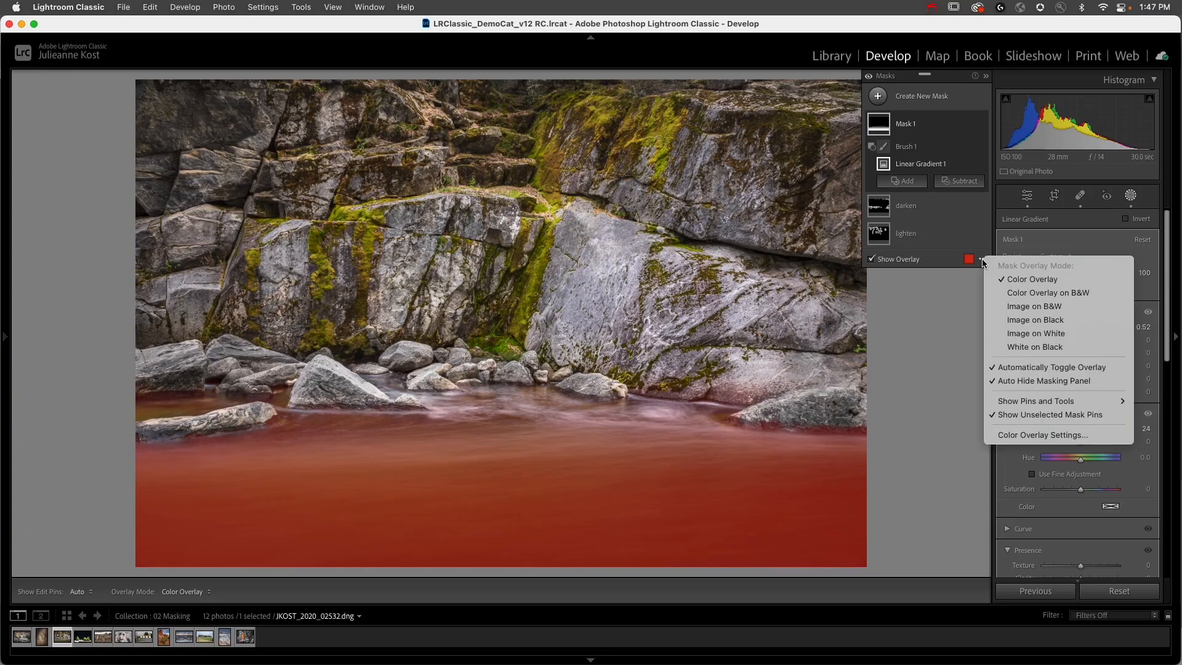
click(1034, 346)
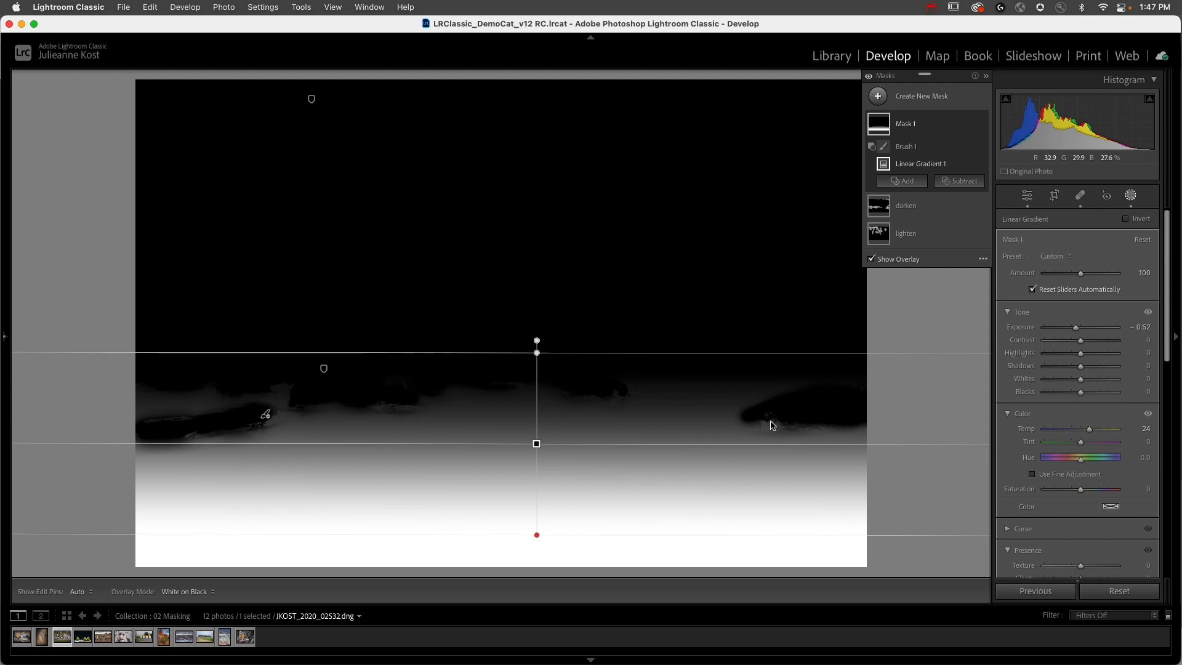
mouse_move(536, 443)
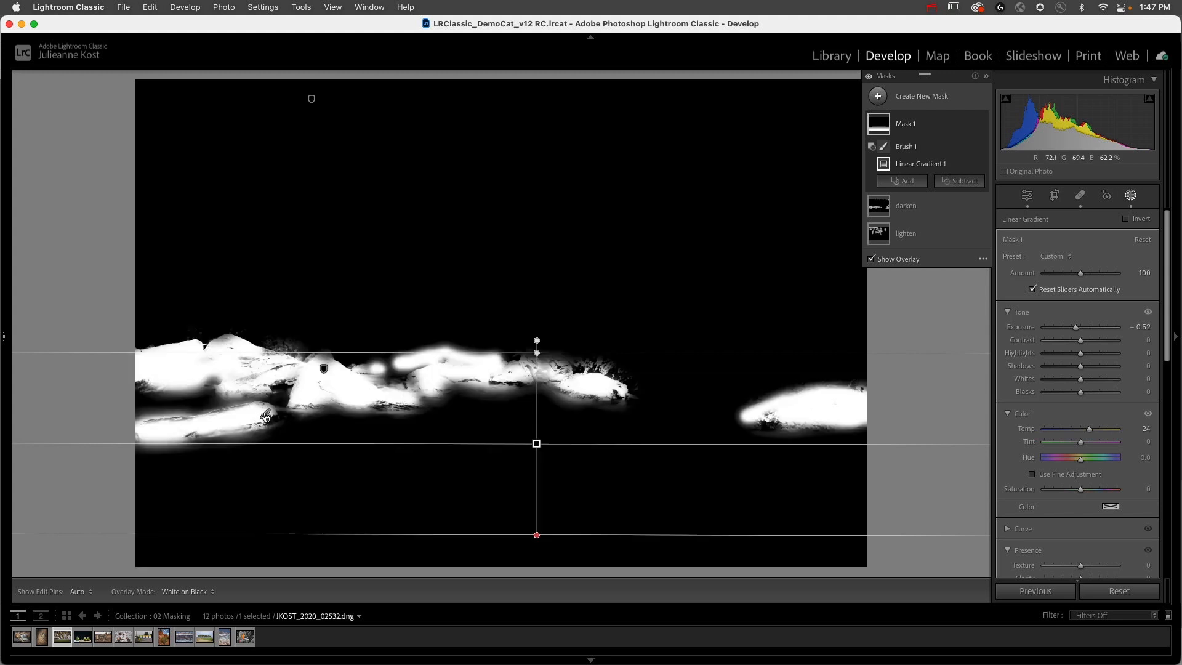
Step: Fill the remaining gaps over the left, middle and right-hand shoreline rocks with Mask 1's subtracting brush
click(266, 415)
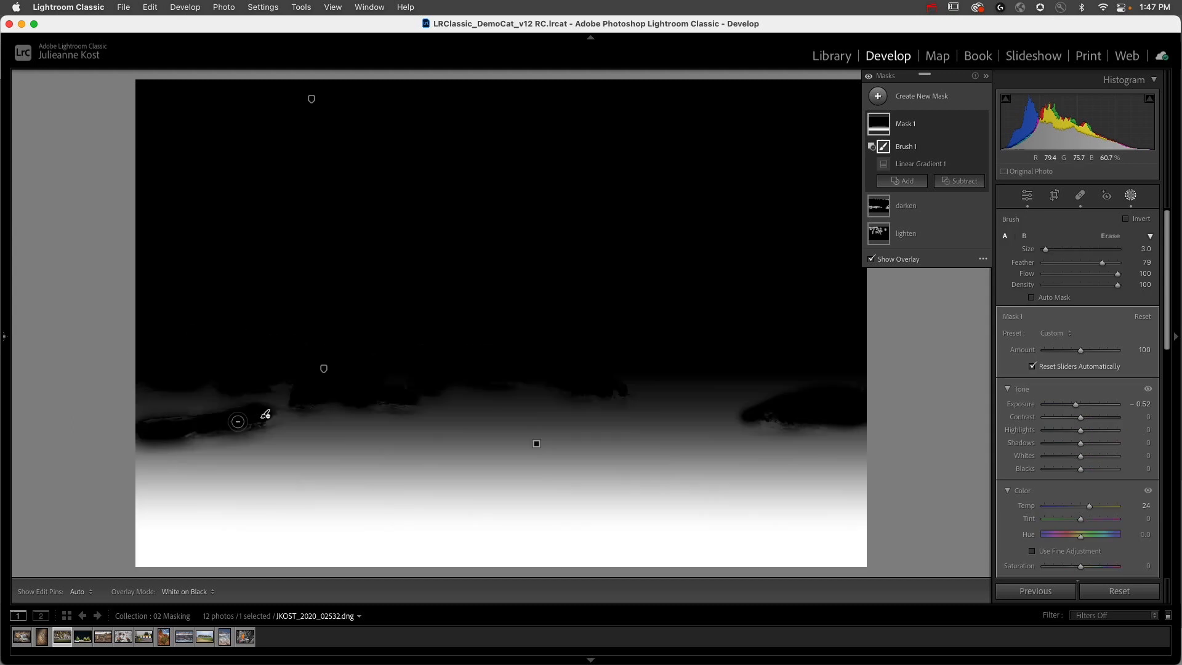
key(h)
drag(219, 426, 159, 425)
drag(379, 407, 406, 403)
mouse_move(800, 419)
mouse_down()
mouse_move(758, 420)
mouse_move(853, 414)
mouse_up()
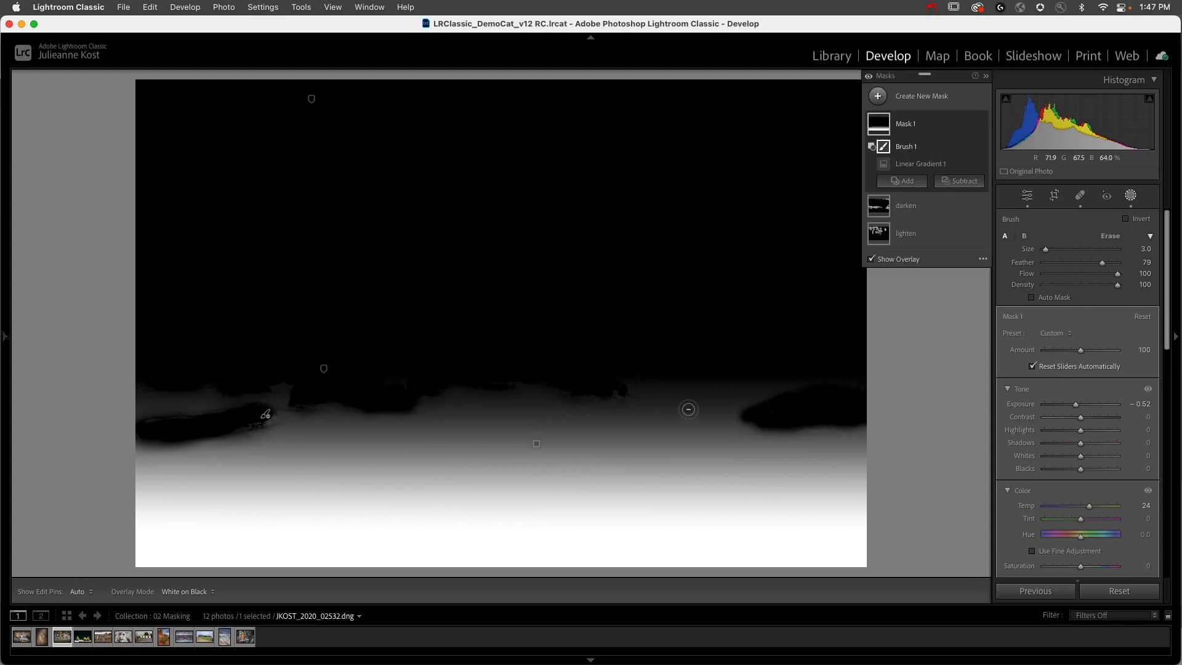
mouse_move(599, 386)
mouse_down()
mouse_move(617, 391)
mouse_move(585, 388)
mouse_up()
Step: Examine the darken and lighten masks in black and white, and reselect Mask 1
click(324, 369)
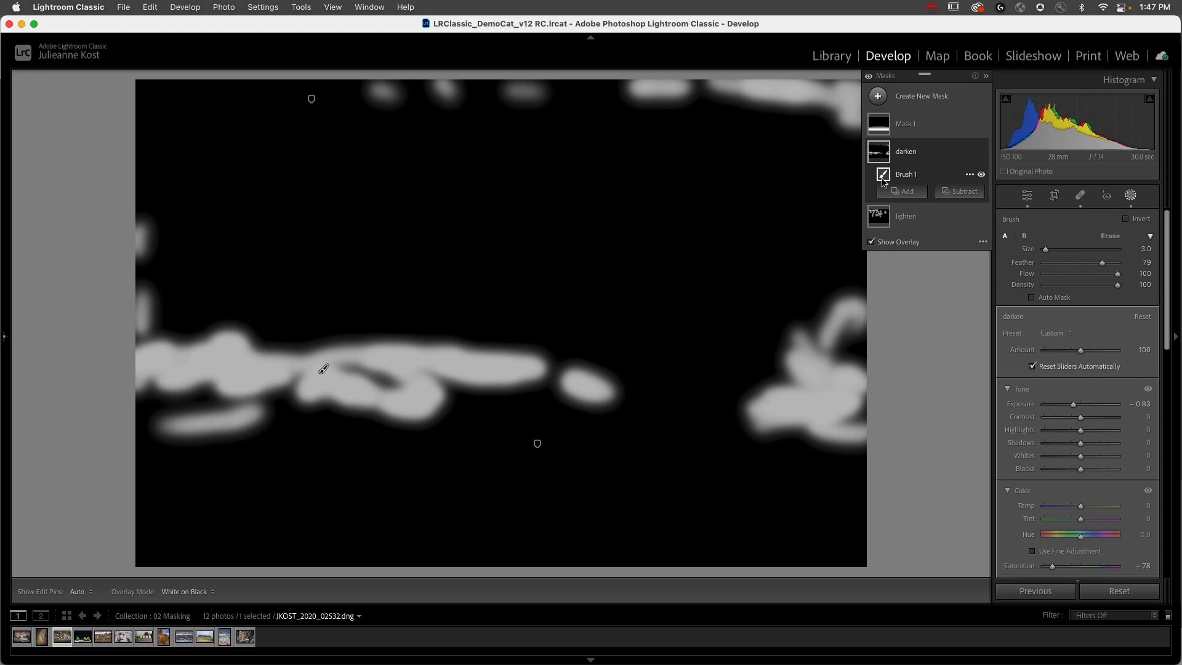
click(312, 100)
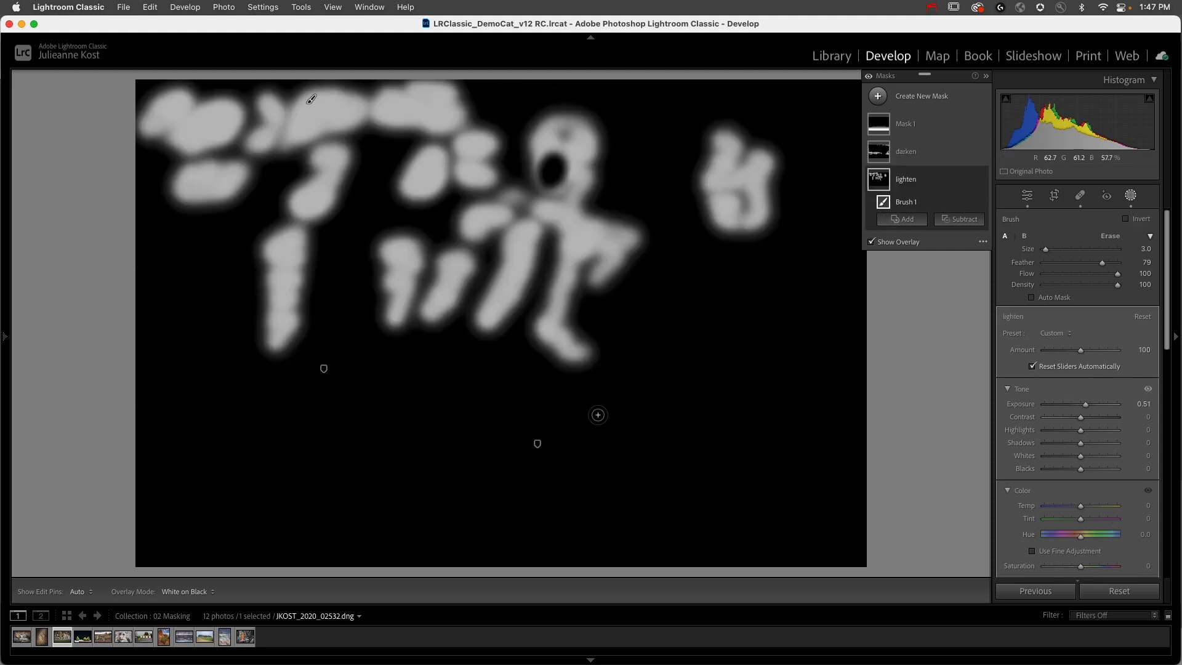
click(537, 445)
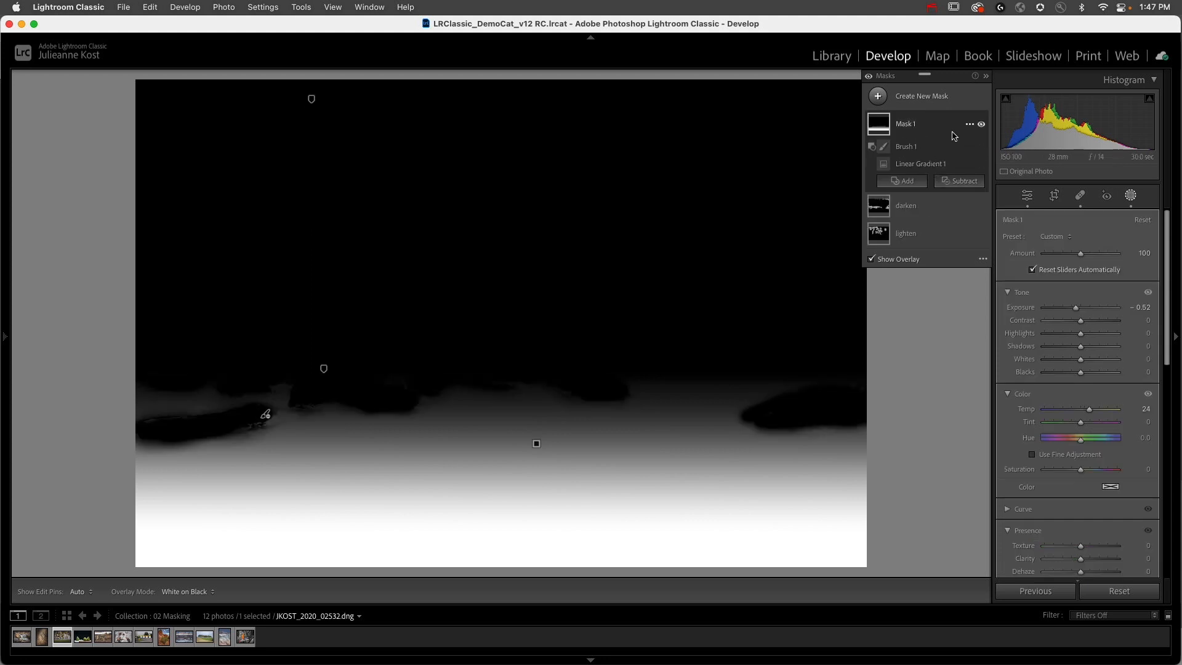
Step: Return the mask overlay mode to Color Overlay and turn the overlay off
click(983, 259)
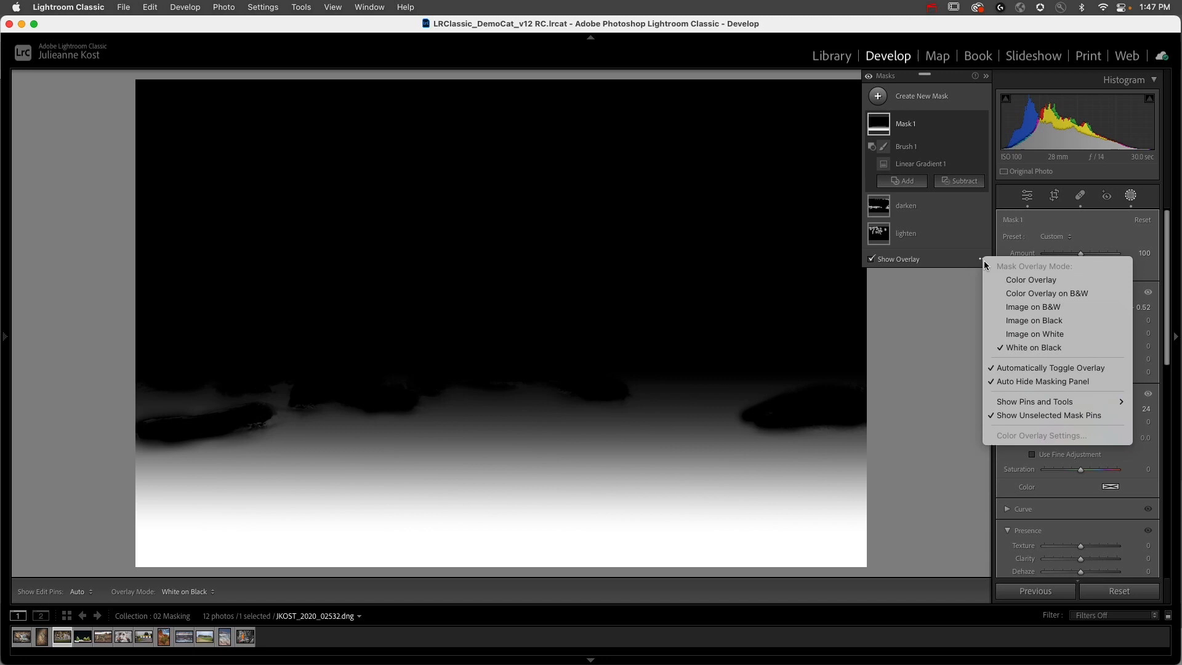
click(972, 275)
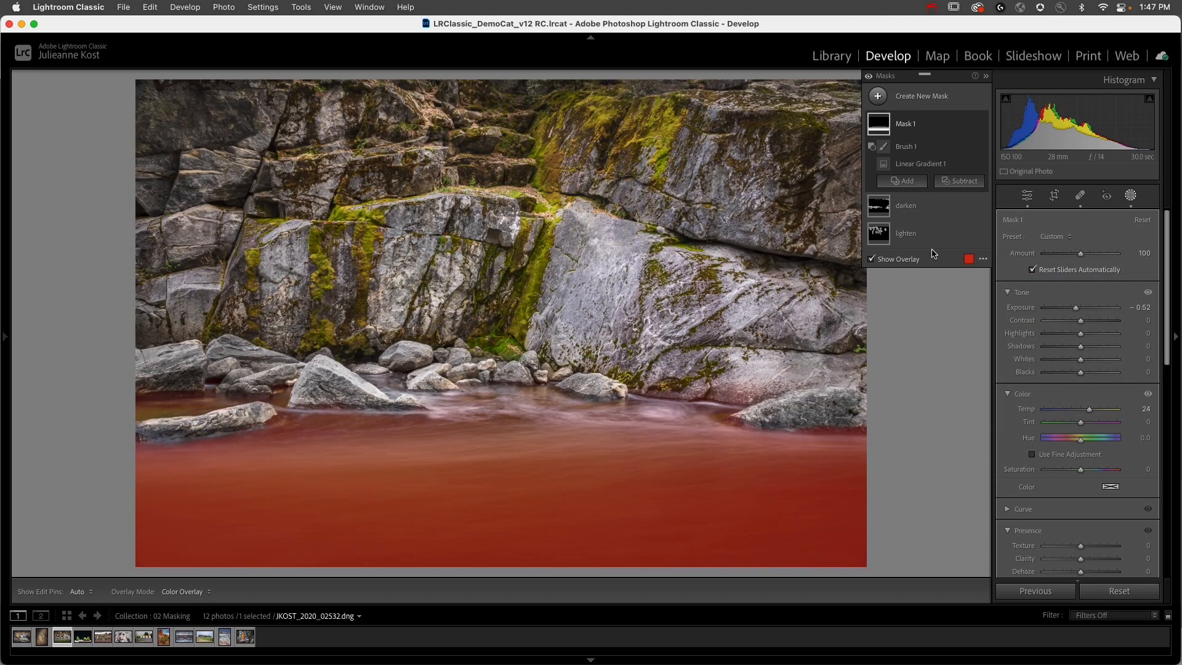
key(o)
key(o)
key(o)
key(o)
click(921, 259)
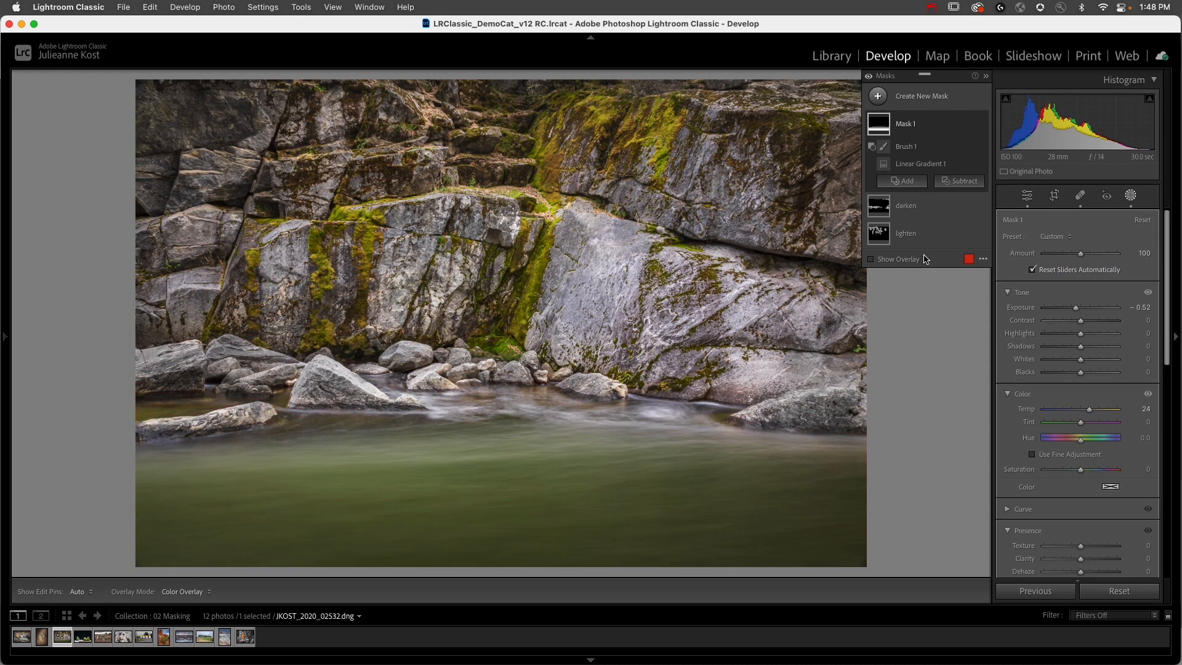
Step: Compare the water with Mask 1 hidden and shown, and shift the mask's Temp toward blue
click(981, 124)
click(981, 124)
click(982, 125)
click(981, 124)
click(981, 124)
click(981, 124)
click(981, 124)
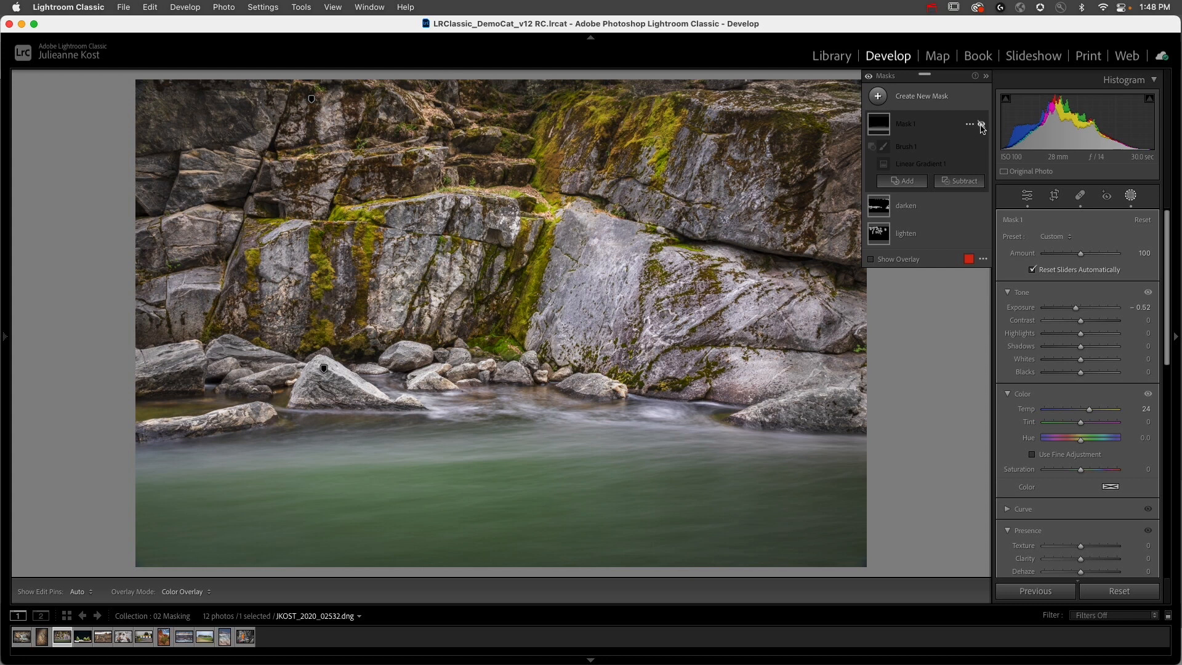
click(981, 124)
drag(1088, 409, 1073, 413)
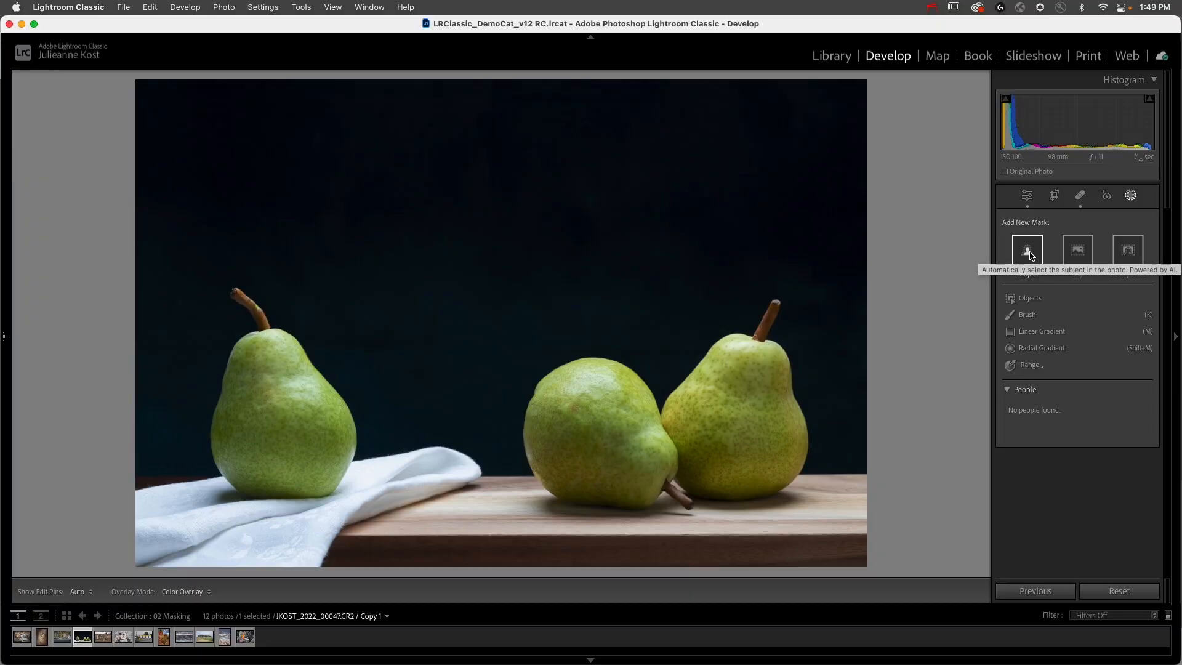
Step: Create a Select Subject mask on the photo of three pears and set its Temp to 38
click(1027, 251)
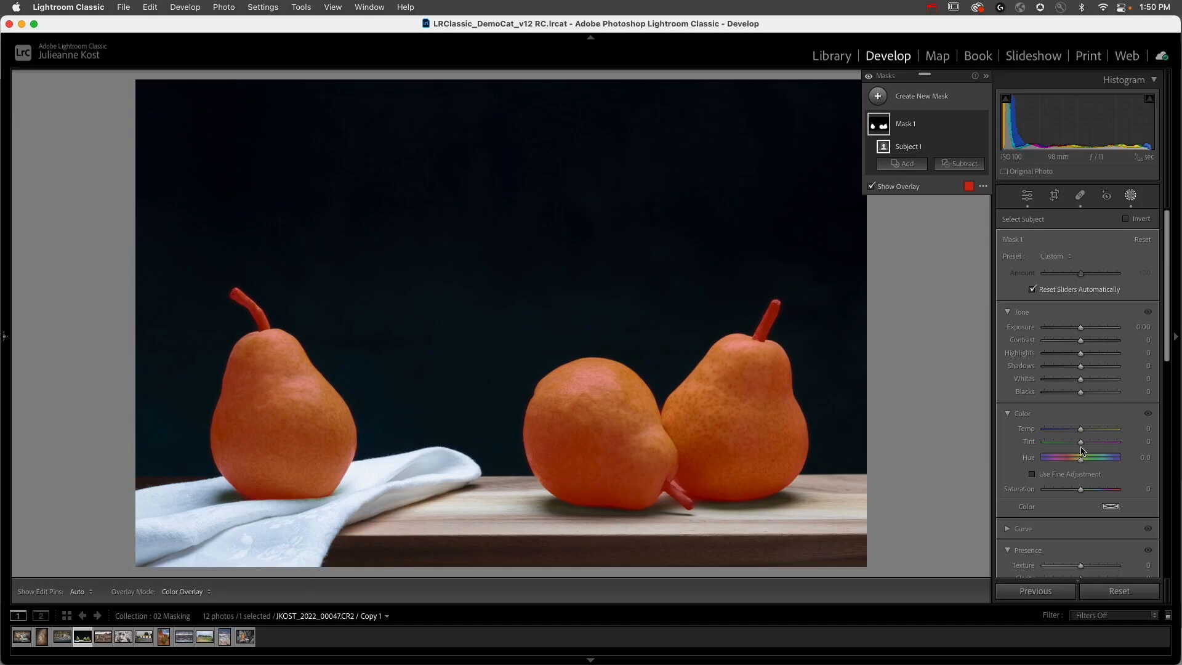
drag(1080, 431, 1086, 433)
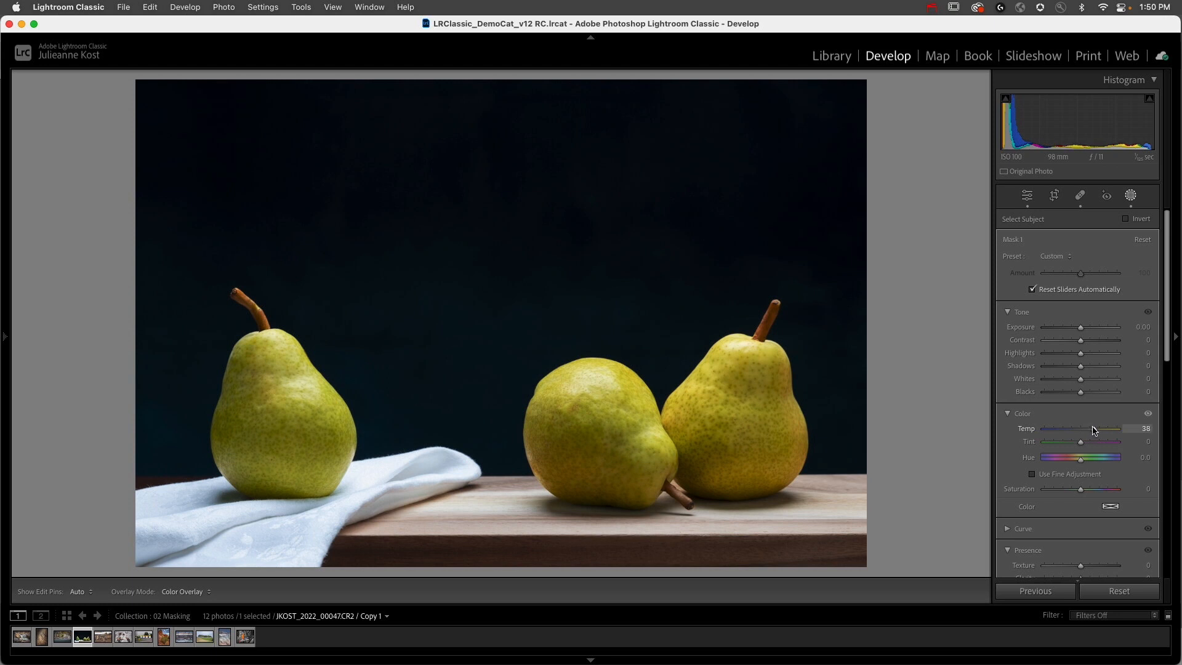
drag(1093, 429, 1093, 429)
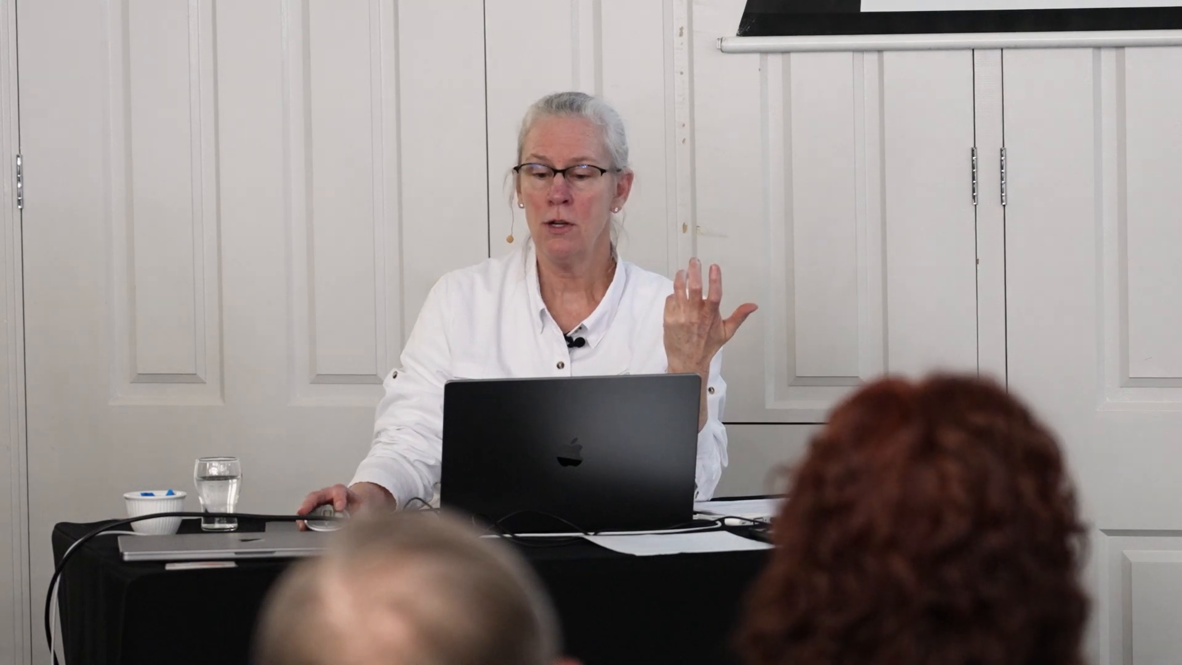
click(879, 97)
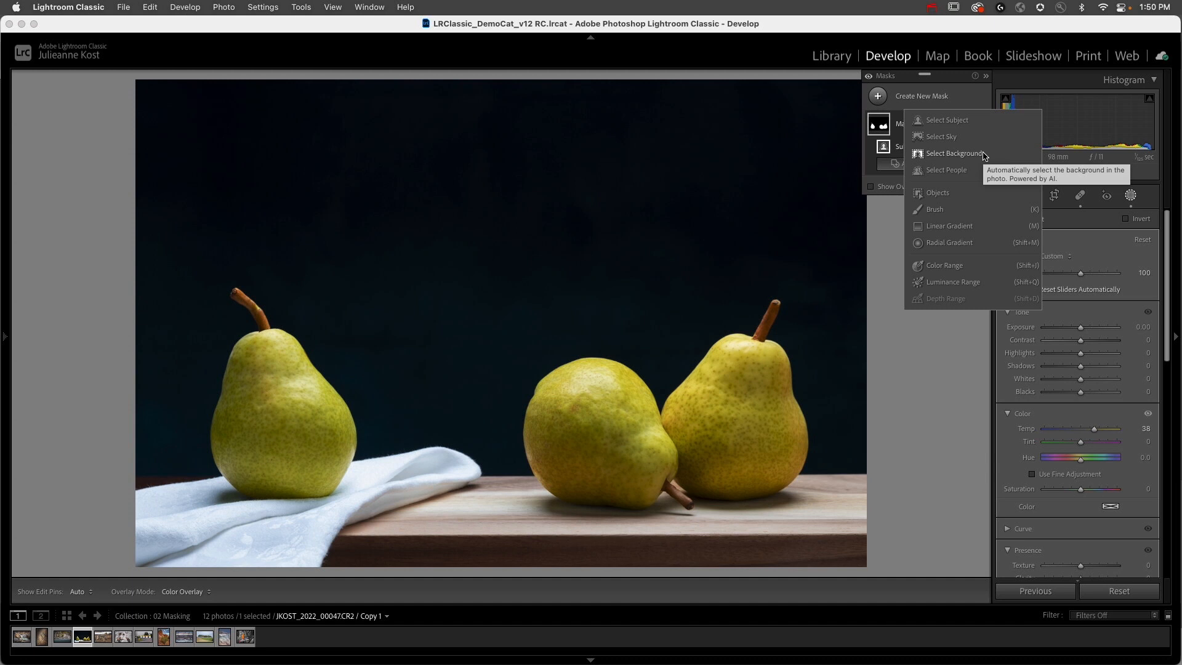
click(900, 125)
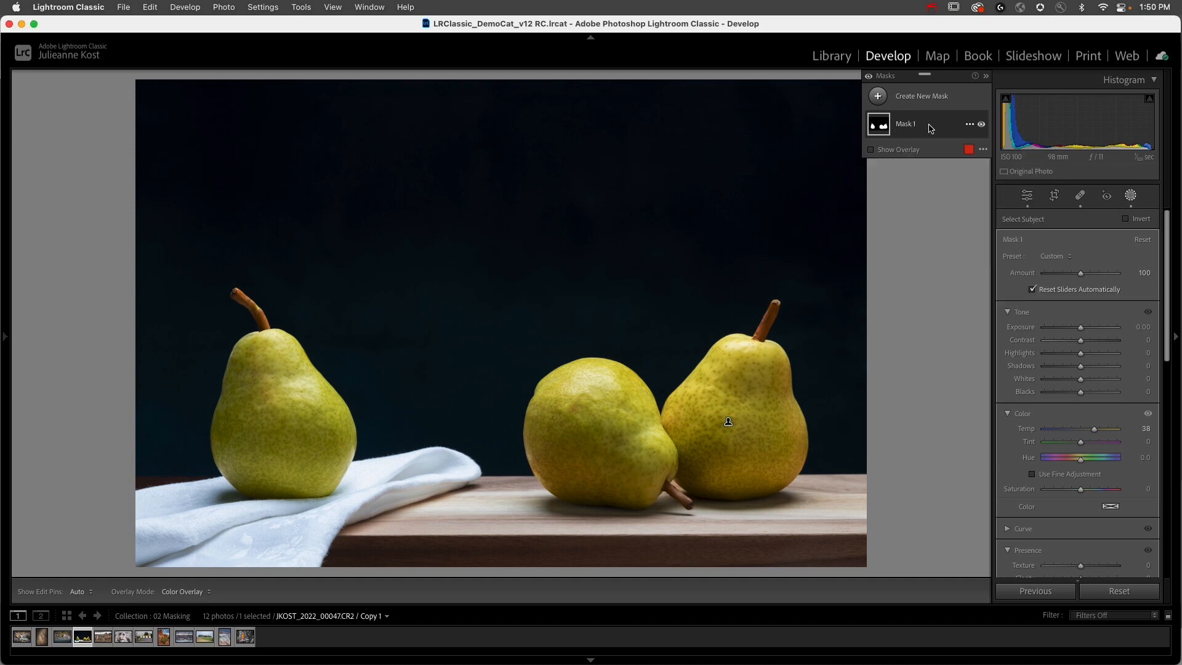
mouse_move(919, 127)
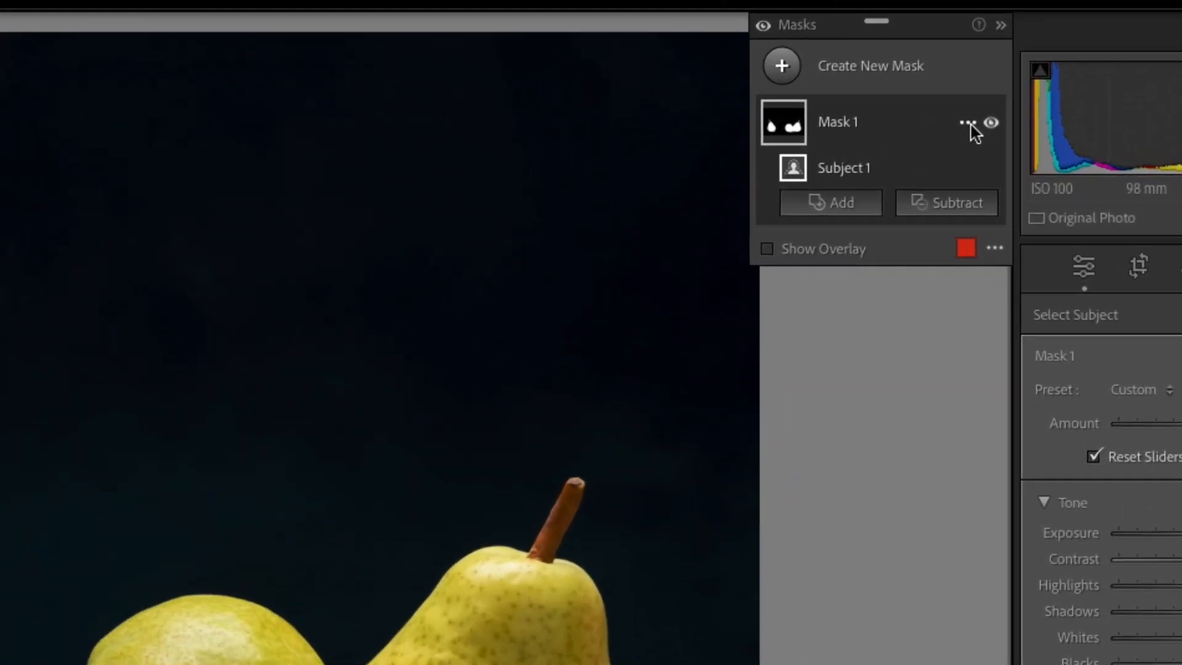
click(970, 125)
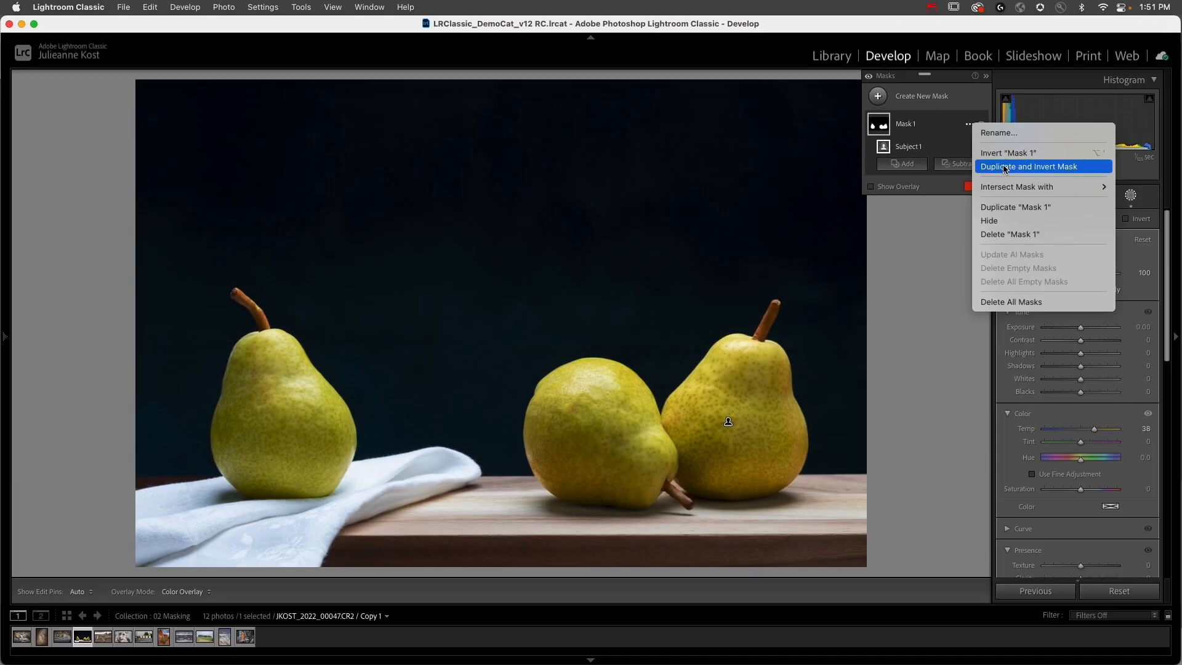
click(934, 192)
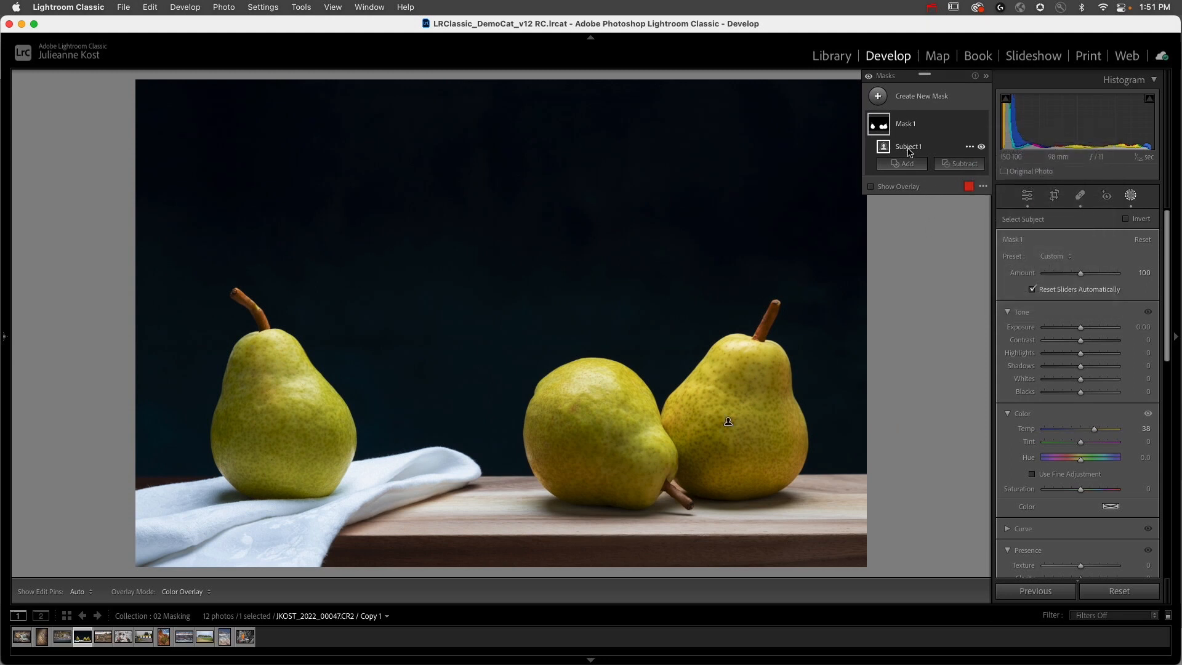
Step: Rename Mask 1 as pears
double_click(909, 127)
text(pears)
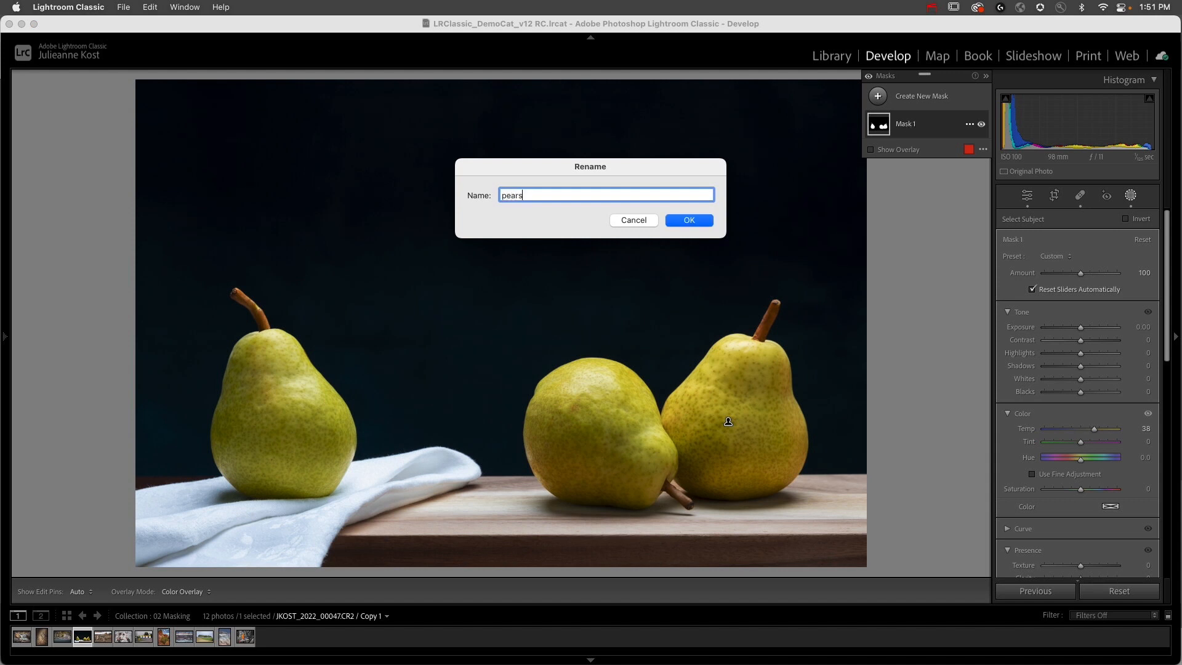
key(Return)
Step: Try an Objects mask on the right-hand pear by brushing over it, and undo it
click(877, 96)
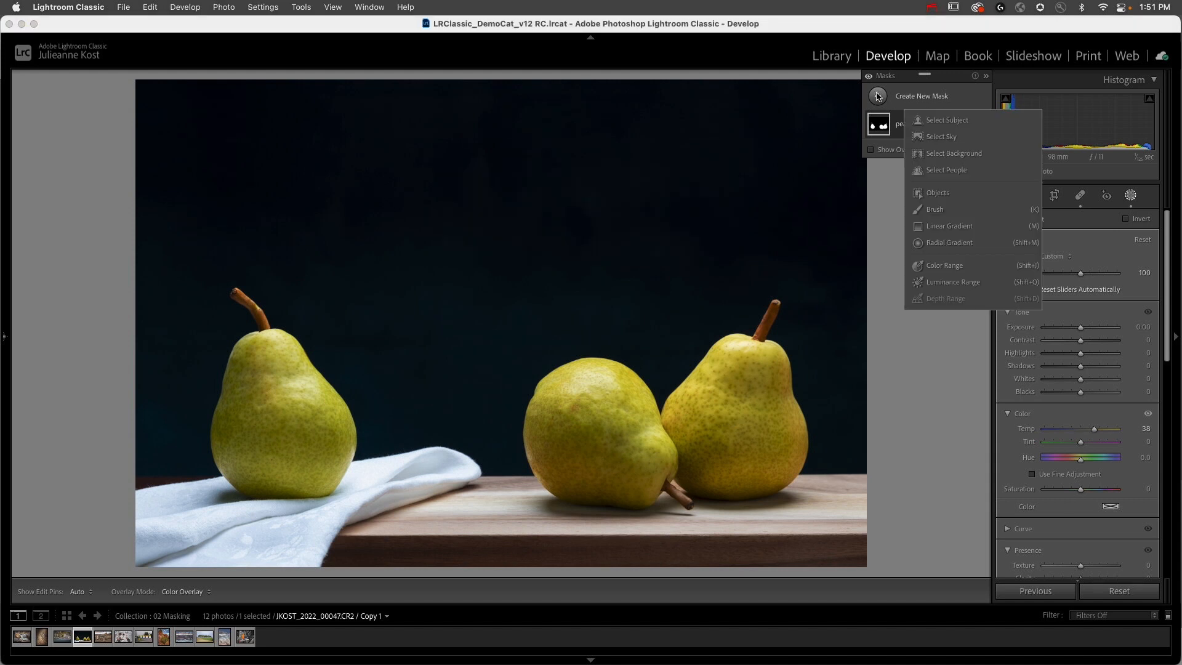
click(940, 194)
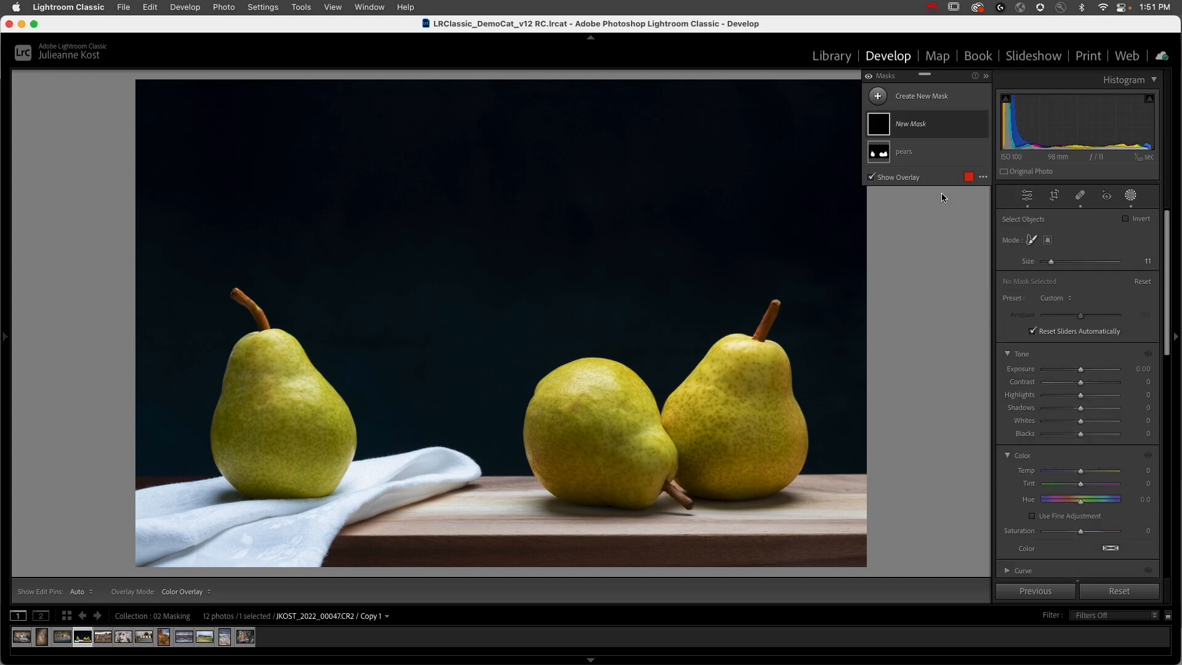
click(1032, 242)
mouse_move(753, 370)
mouse_down()
mouse_move(706, 398)
mouse_move(702, 465)
mouse_move(737, 480)
mouse_move(769, 414)
mouse_up()
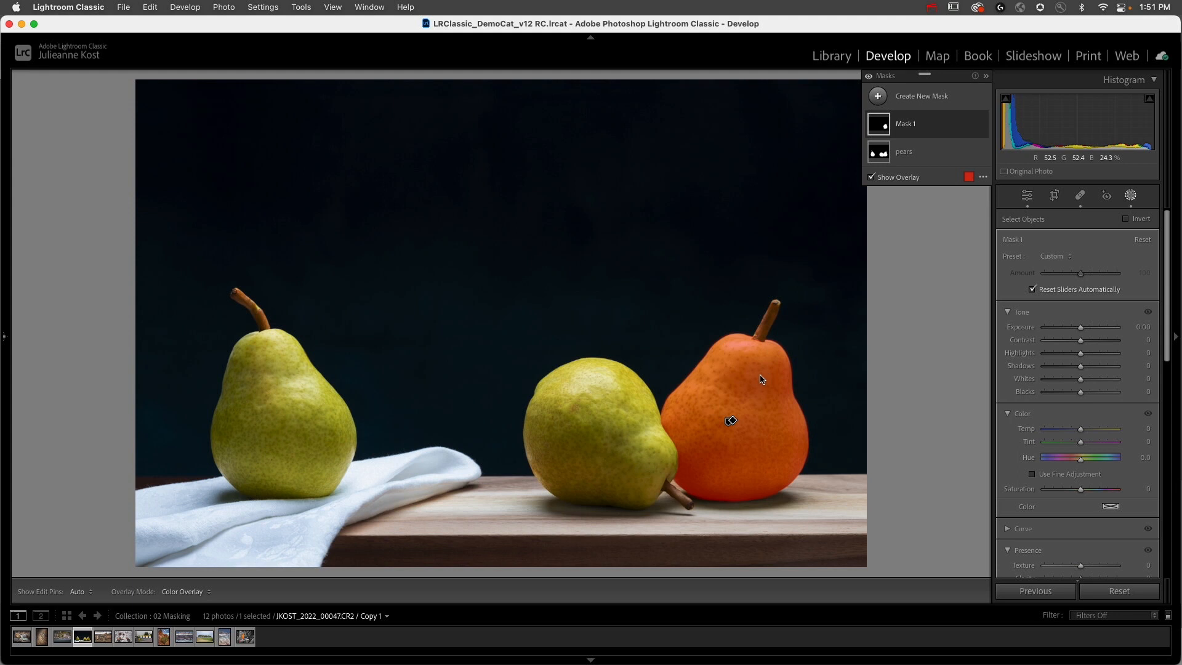
key(super+z)
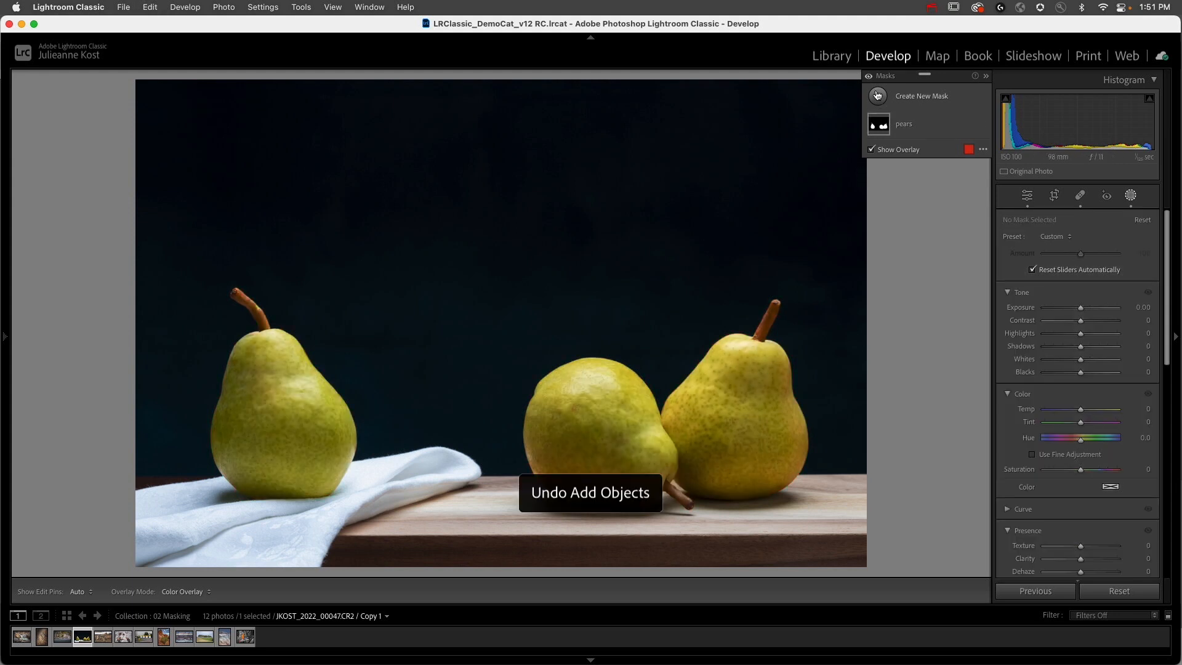
Step: Create an Objects mask of the middle pear in rectangle selection mode, enclosing the whole pear and its stem
click(877, 96)
click(938, 193)
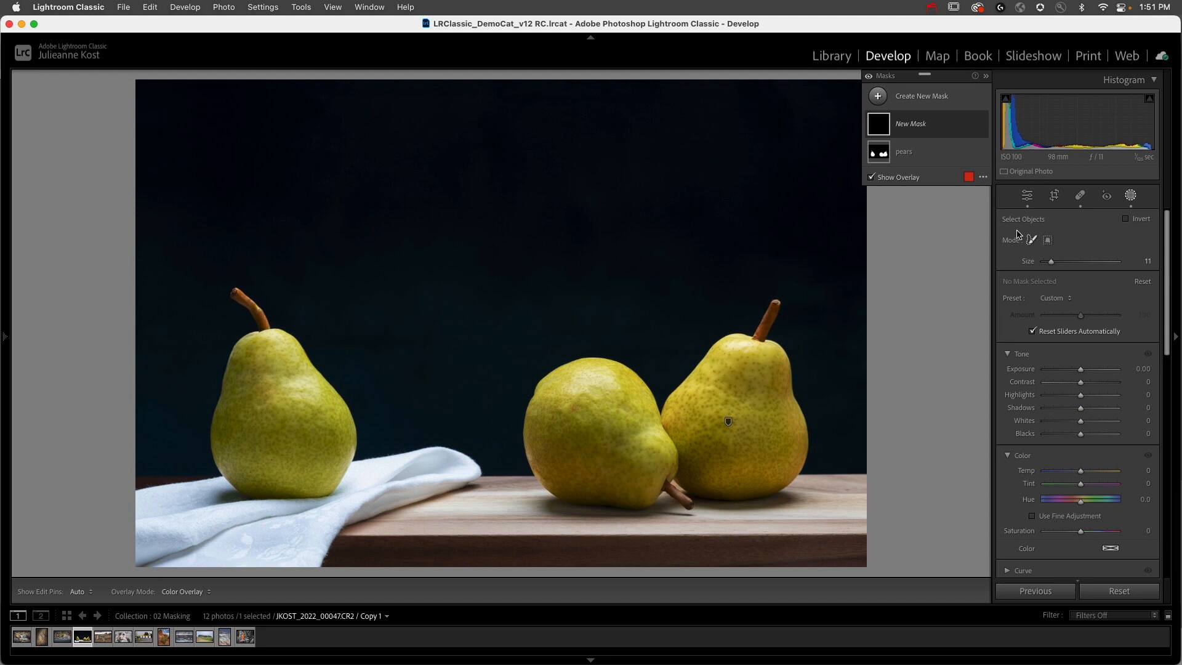
click(1047, 241)
drag(507, 342, 706, 517)
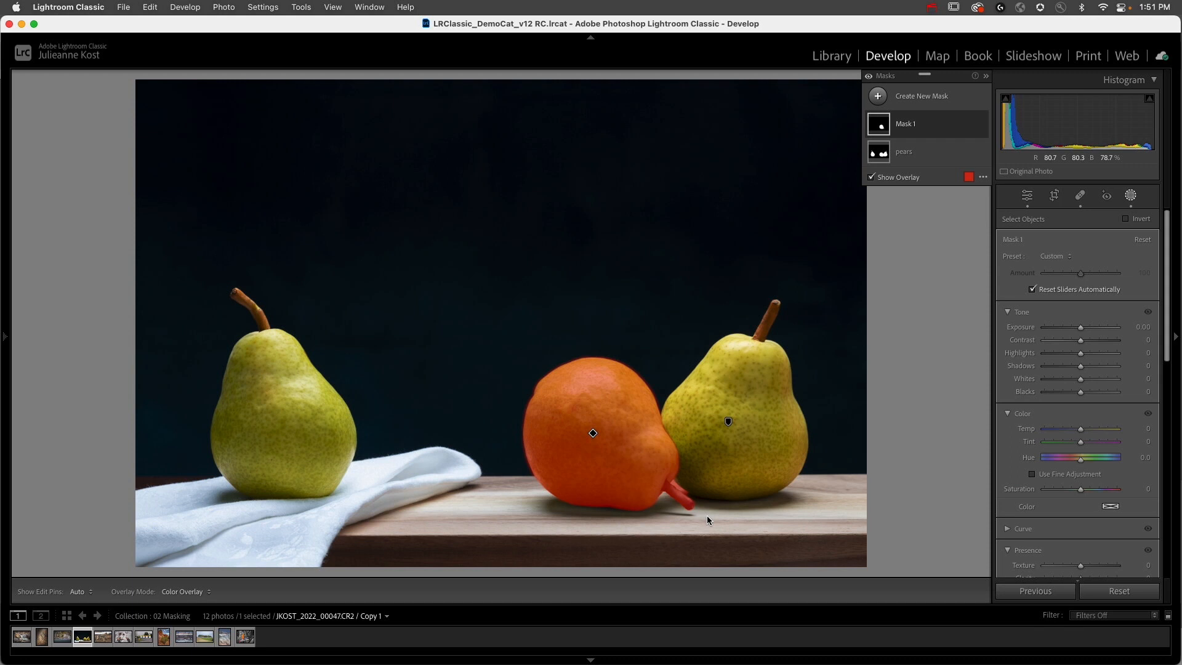
Step: Examine the middle pear's mask close up, along the edge with its neighbour and around the stem
click(660, 450)
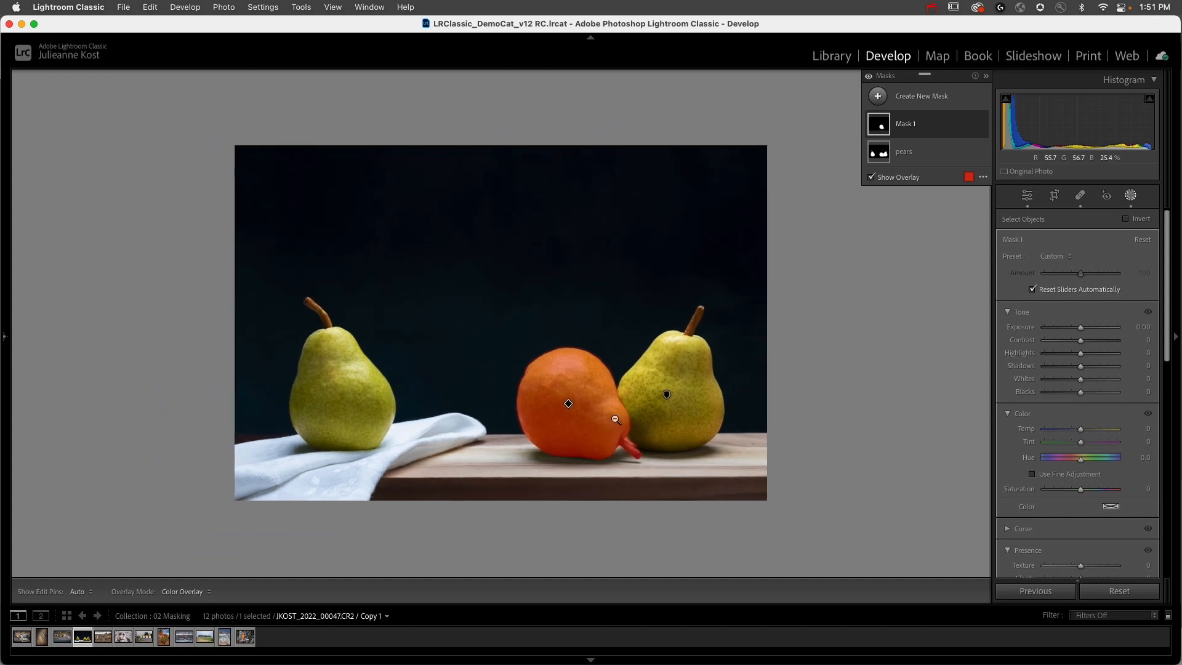
click(592, 432)
mouse_move(8, 341)
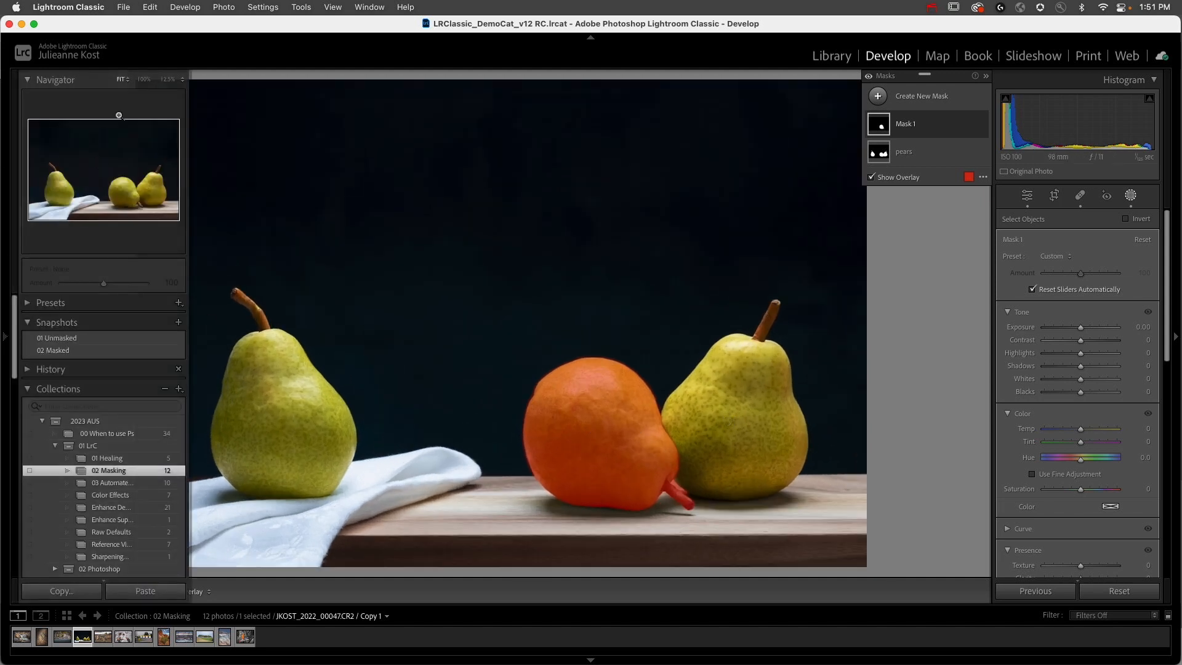
click(143, 84)
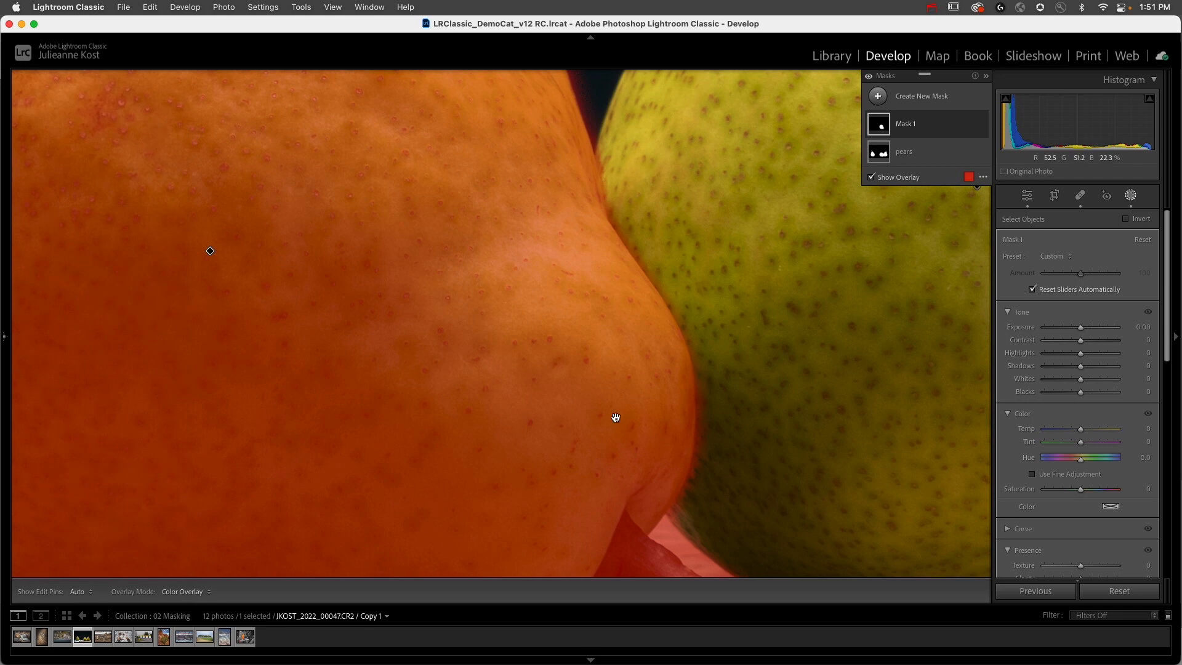
drag(614, 414, 582, 222)
drag(629, 386, 611, 283)
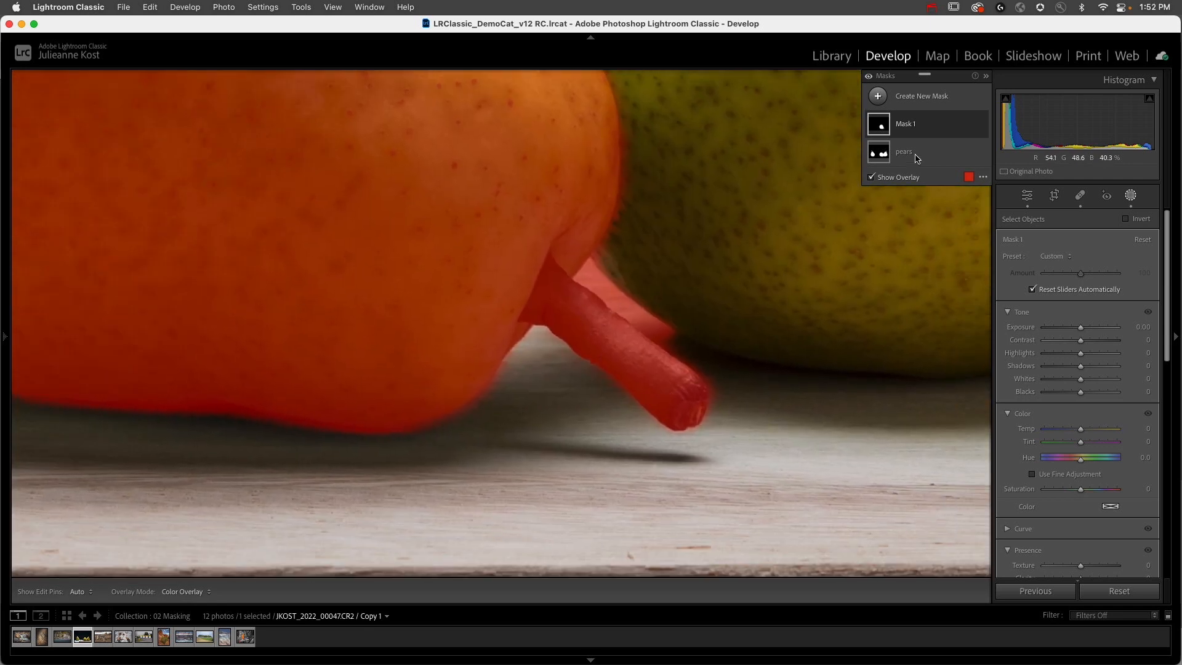
Step: Rename the middle pear's mask as pear
click(934, 123)
double_click(917, 126)
text(pear)
key(Return)
Step: Subtract the stem from the pear mask by painting along it with a brush of size 8
click(946, 129)
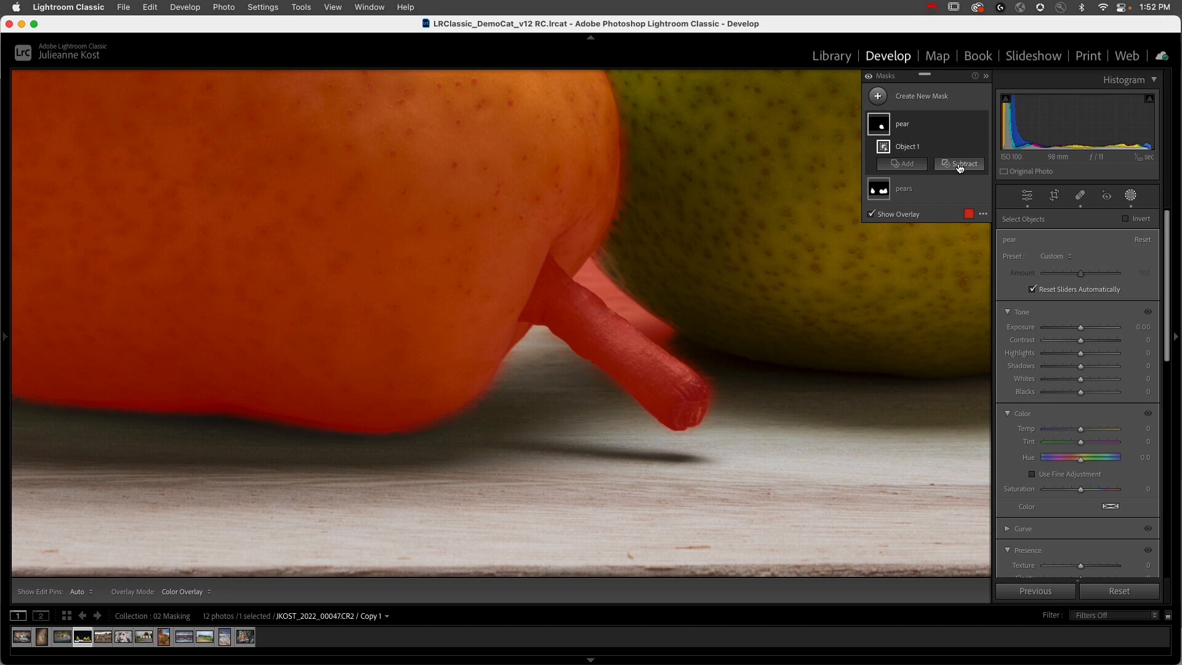
click(960, 165)
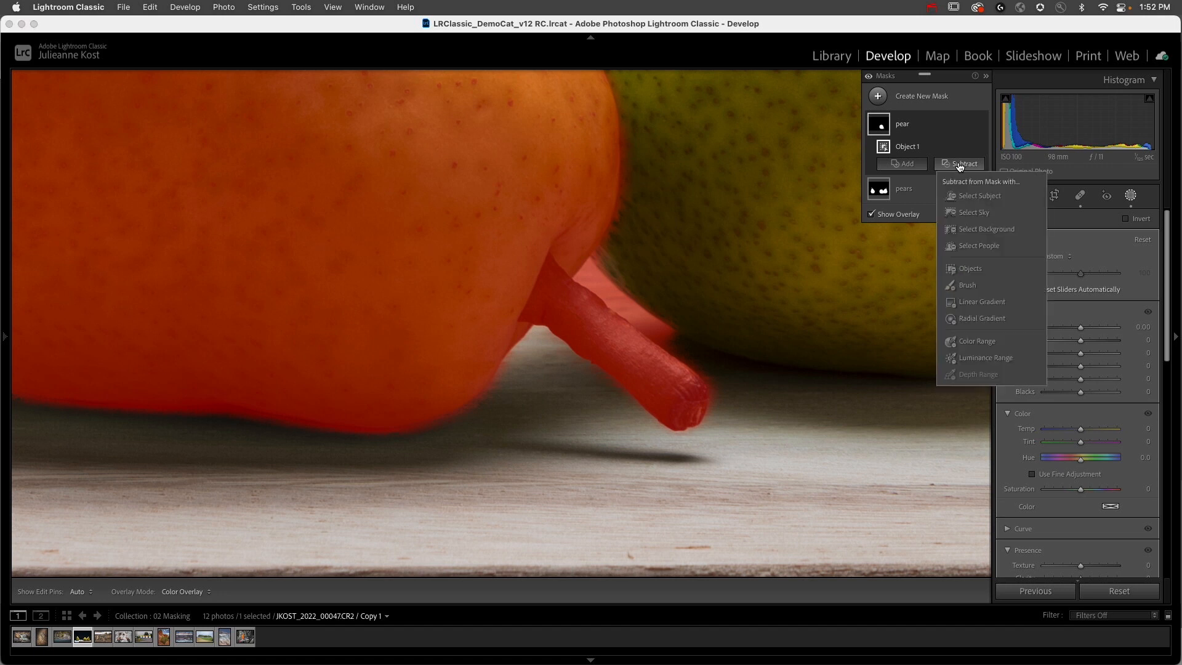
click(977, 289)
mouse_move(599, 264)
mouse_down()
mouse_move(552, 320)
mouse_move(529, 319)
mouse_move(547, 260)
mouse_move(569, 283)
mouse_move(546, 270)
mouse_move(562, 288)
mouse_move(543, 288)
mouse_move(551, 304)
mouse_move(525, 316)
mouse_move(570, 345)
mouse_move(566, 314)
mouse_move(621, 273)
mouse_move(555, 371)
mouse_move(627, 292)
mouse_move(573, 384)
mouse_move(669, 314)
mouse_move(687, 332)
mouse_move(692, 367)
mouse_move(667, 443)
mouse_move(688, 397)
mouse_up()
key(bracketright)
key(bracketright)
key(bracketright)
key(bracketright)
key(bracketright)
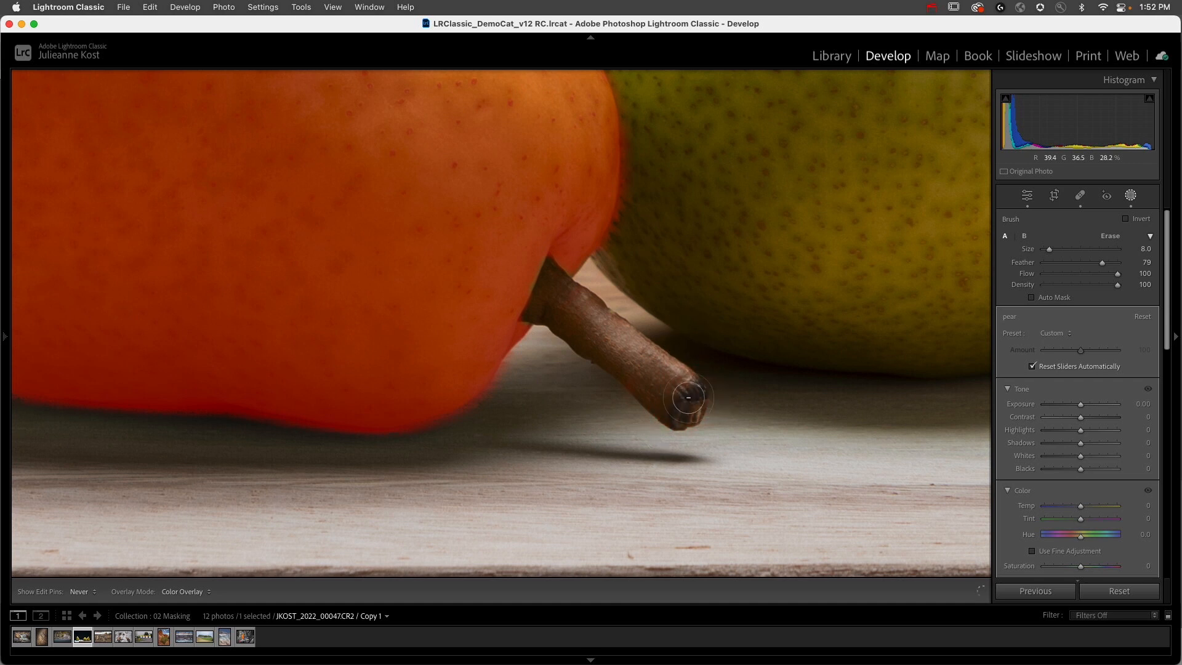
Step: Subtract the overspill along the edge with the neighbouring pear from the pear mask, using a size 3 brush
key(bracketleft)
key(bracketleft)
key(bracketleft)
key(bracketleft)
key(bracketleft)
mouse_move(629, 121)
mouse_down()
mouse_move(627, 196)
mouse_move(602, 260)
mouse_up()
key(z)
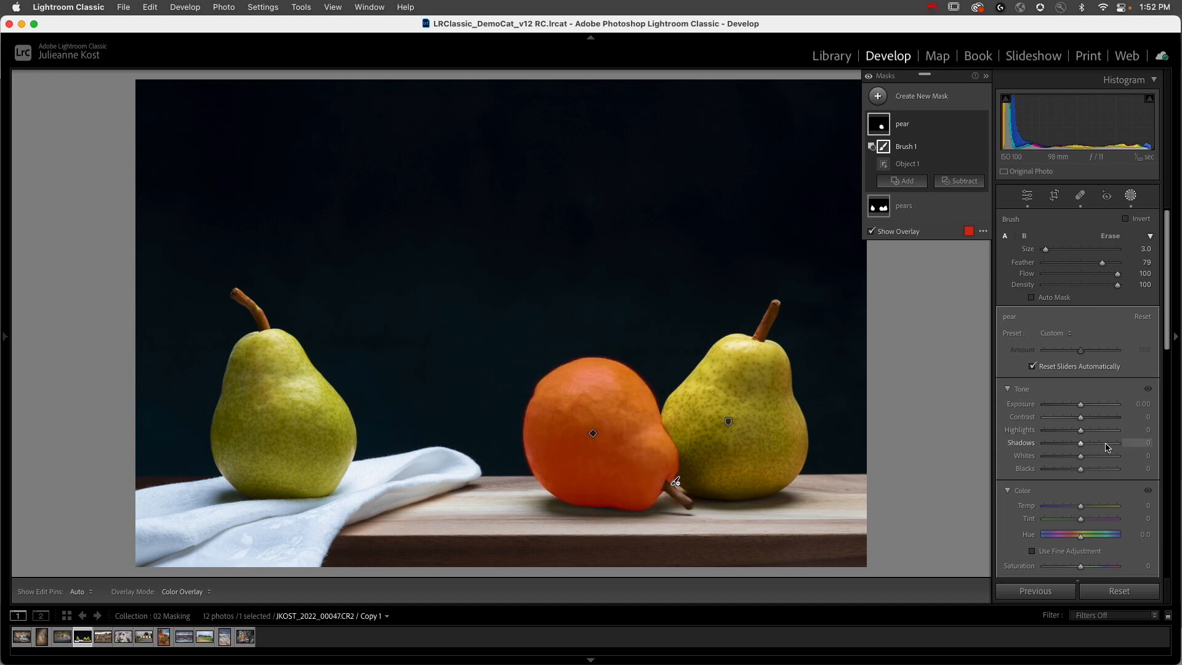
Step: Set the pear mask's Hue to −26.2 and subtract the lower part of the pear with a size 17 brush
scroll(1080, 518, down, 2)
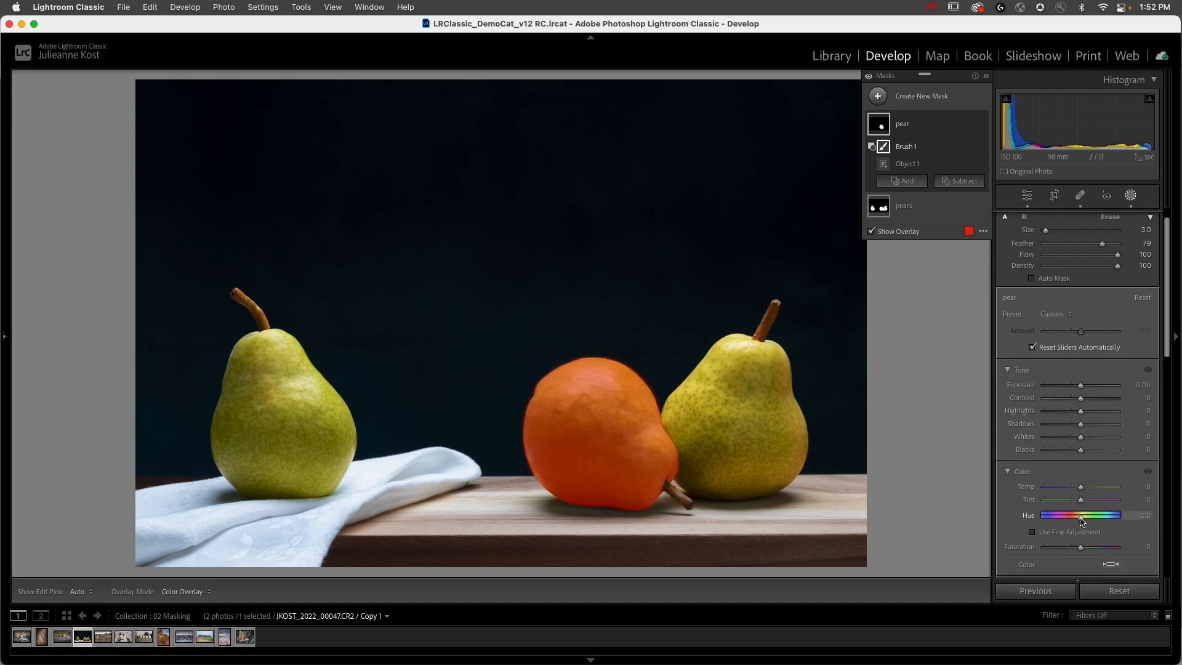
drag(1081, 503, 1076, 506)
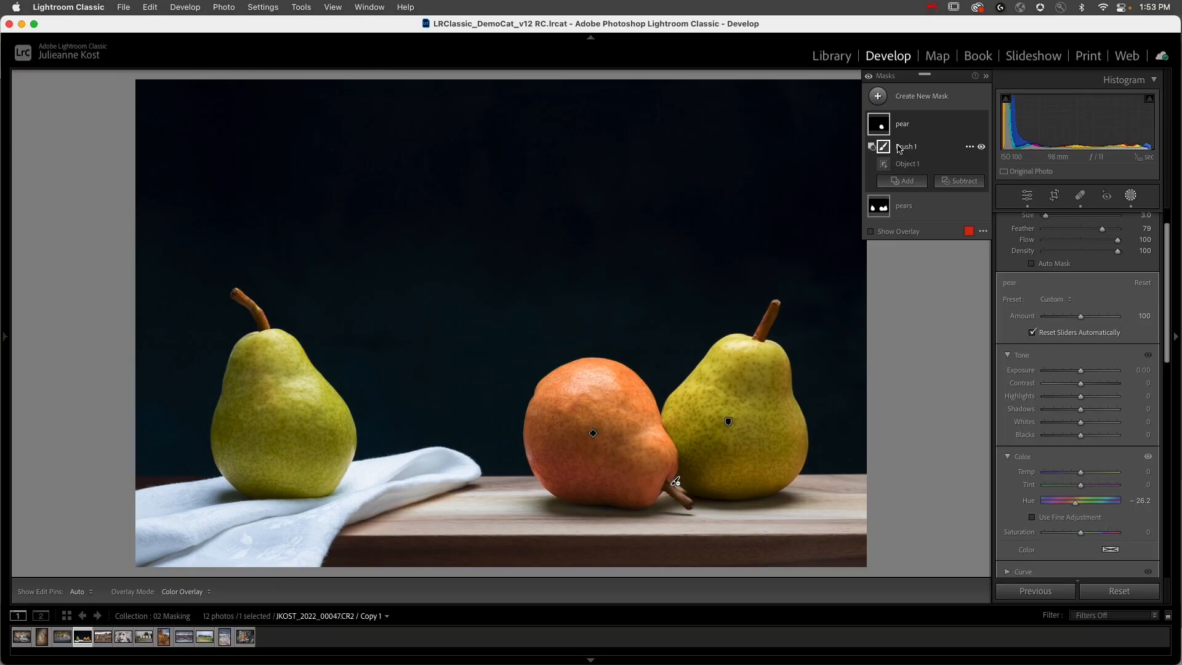
click(960, 182)
click(969, 302)
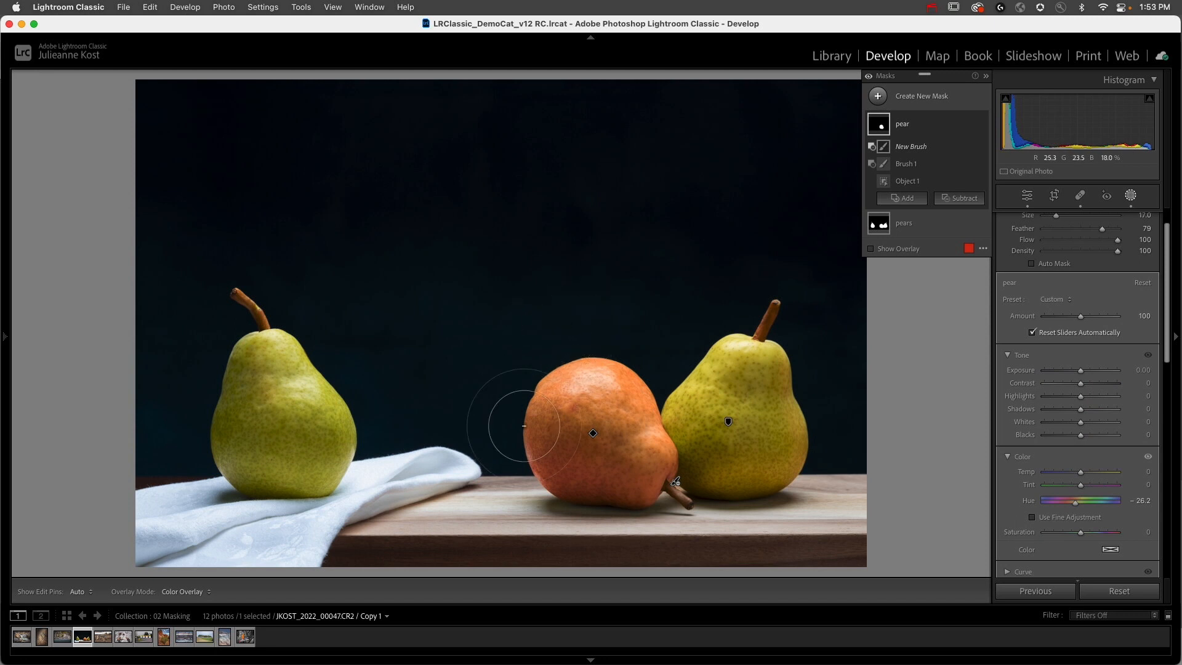
key(h)
mouse_move(610, 548)
mouse_down()
mouse_move(671, 529)
mouse_move(708, 474)
mouse_move(709, 382)
mouse_move(681, 328)
mouse_up()
drag(672, 478, 627, 472)
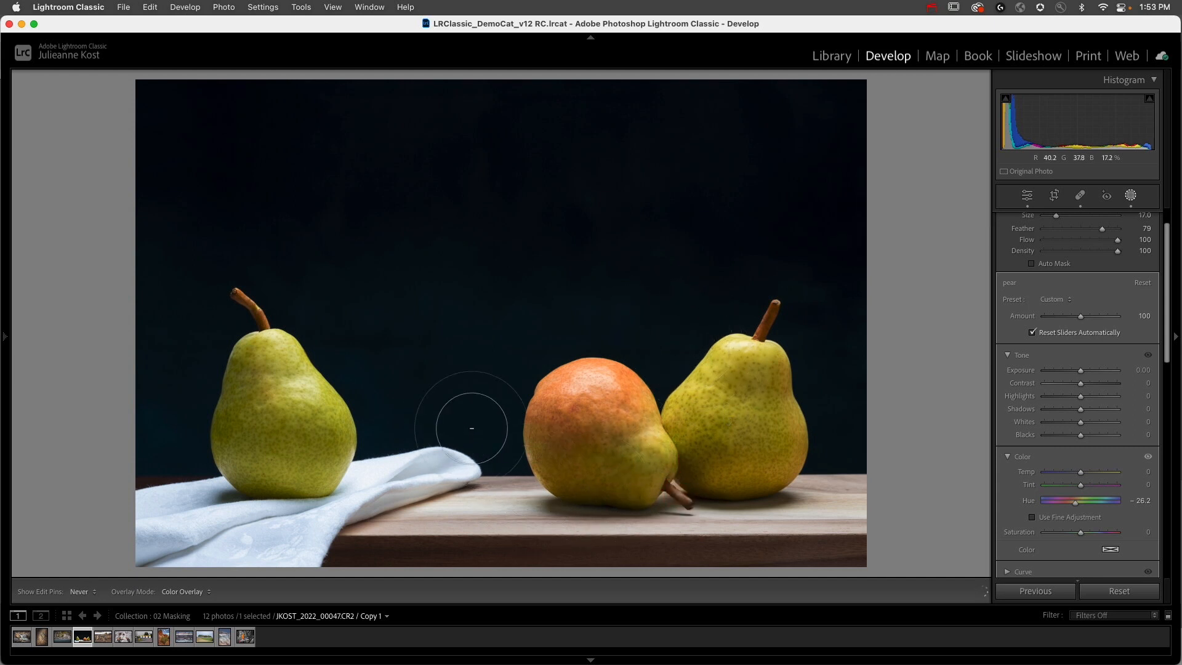
key(h)
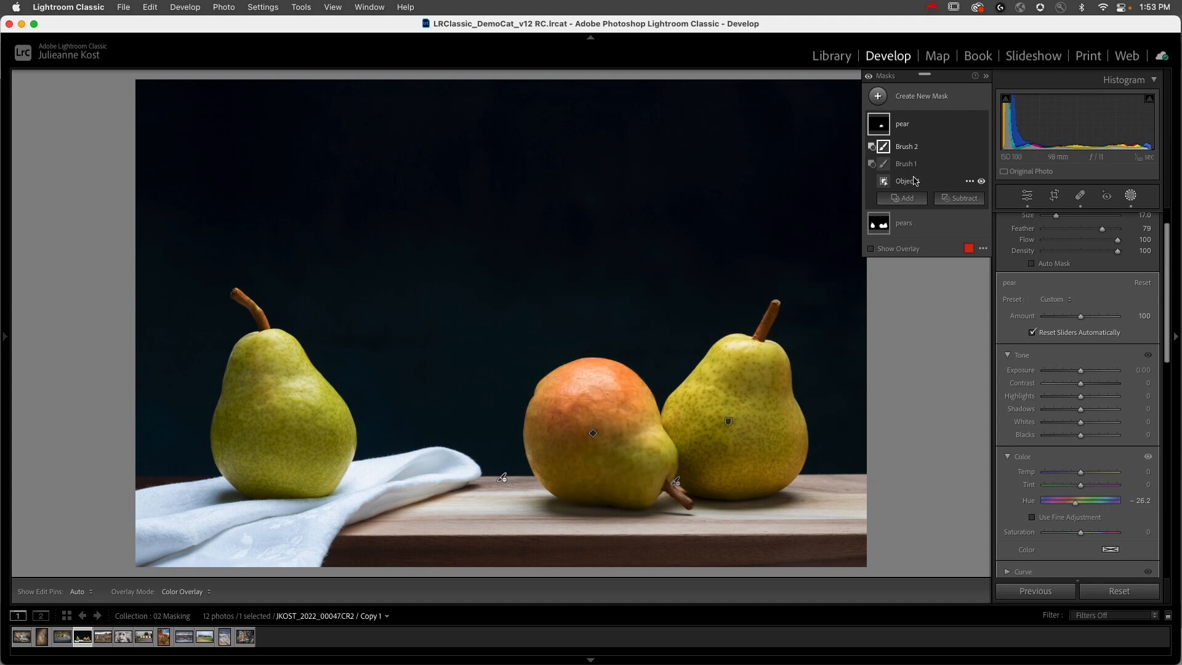
Step: Check the areas covered by the pear mask's components and nudge its Hue slightly with fine adjustment
mouse_move(887, 183)
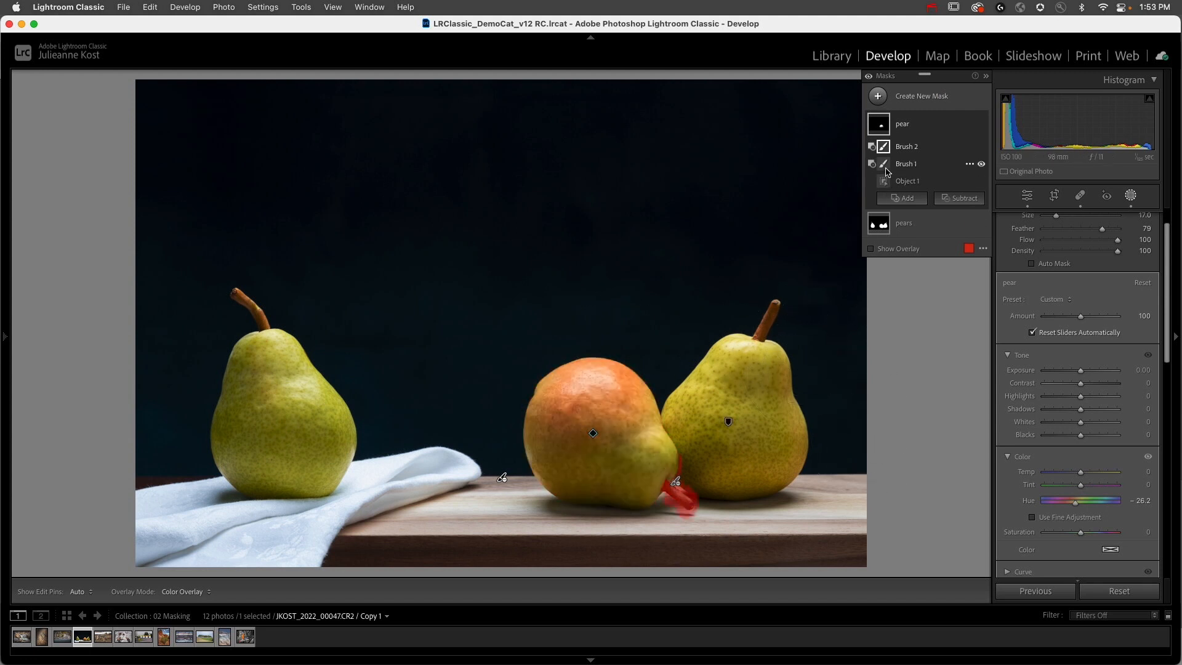
mouse_move(886, 139)
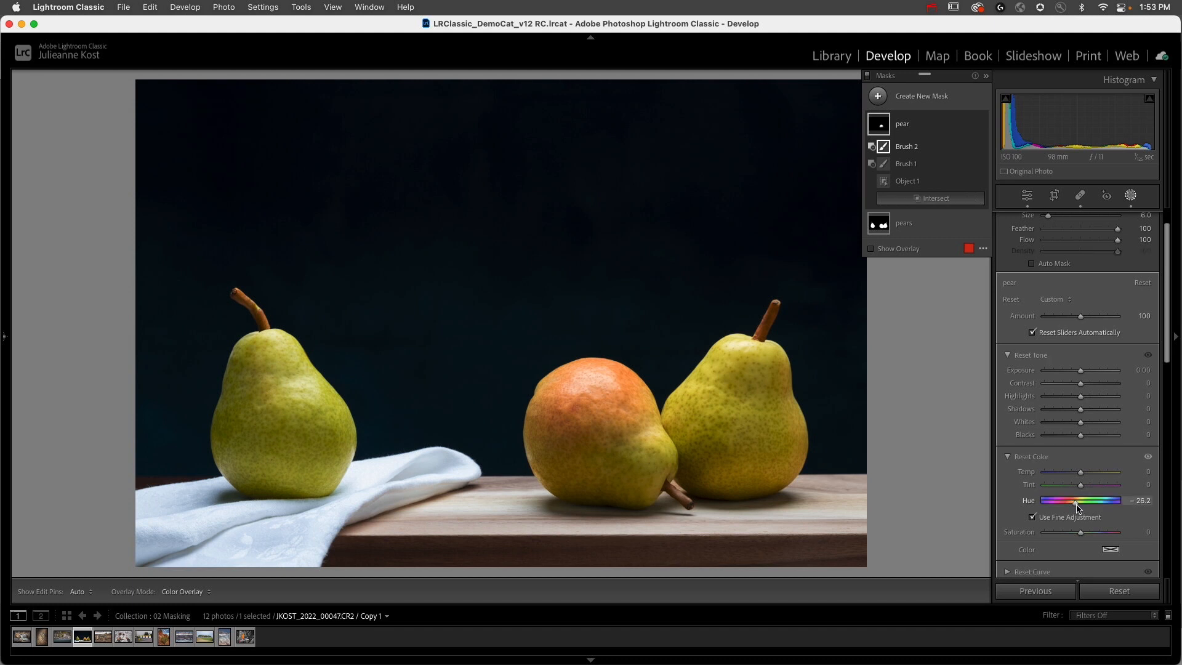
alt+drag(1077, 504, 1077, 504)
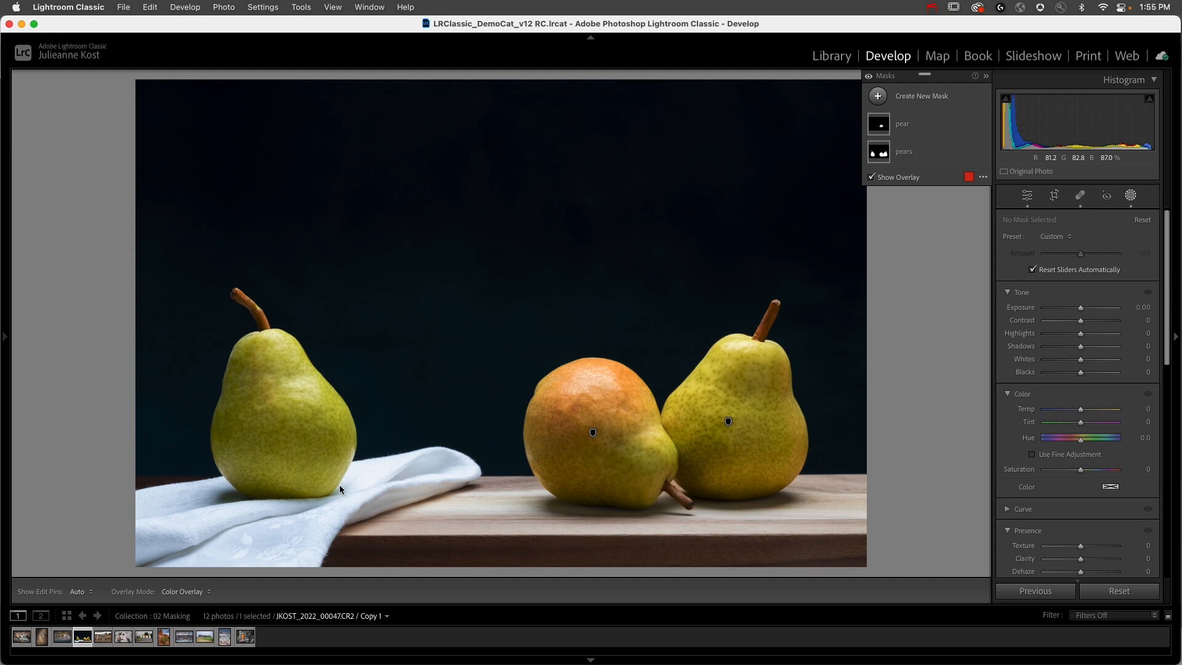
Step: Create an Objects mask of the white cloth by enclosing it in a rectangle
click(877, 94)
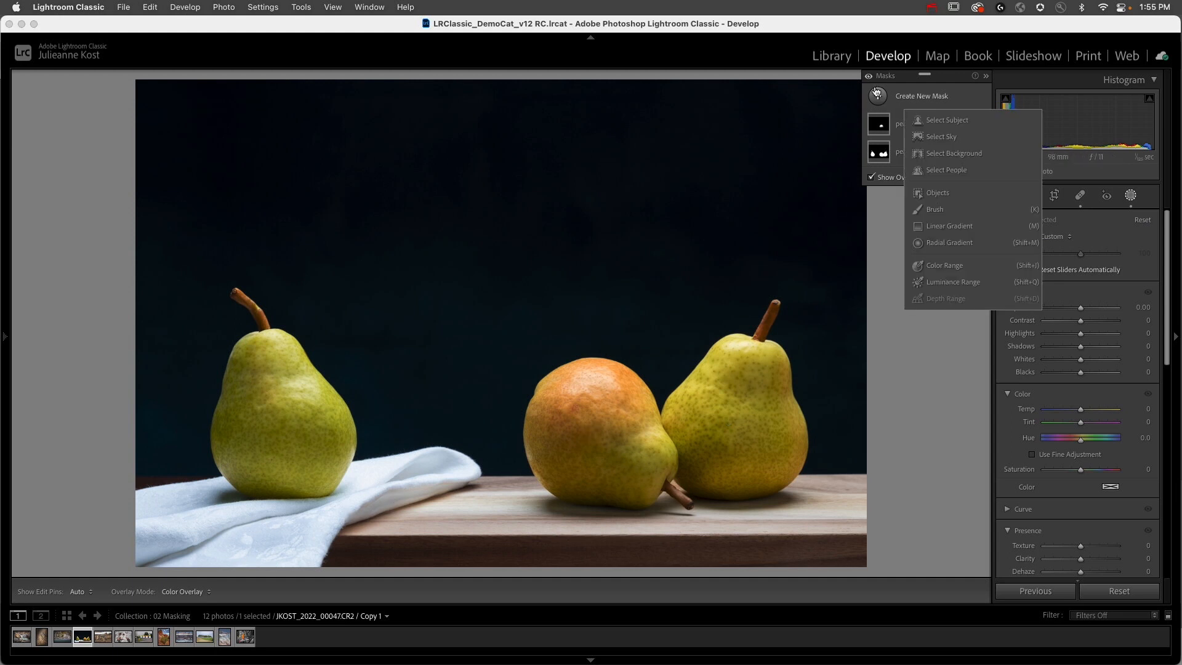
click(938, 194)
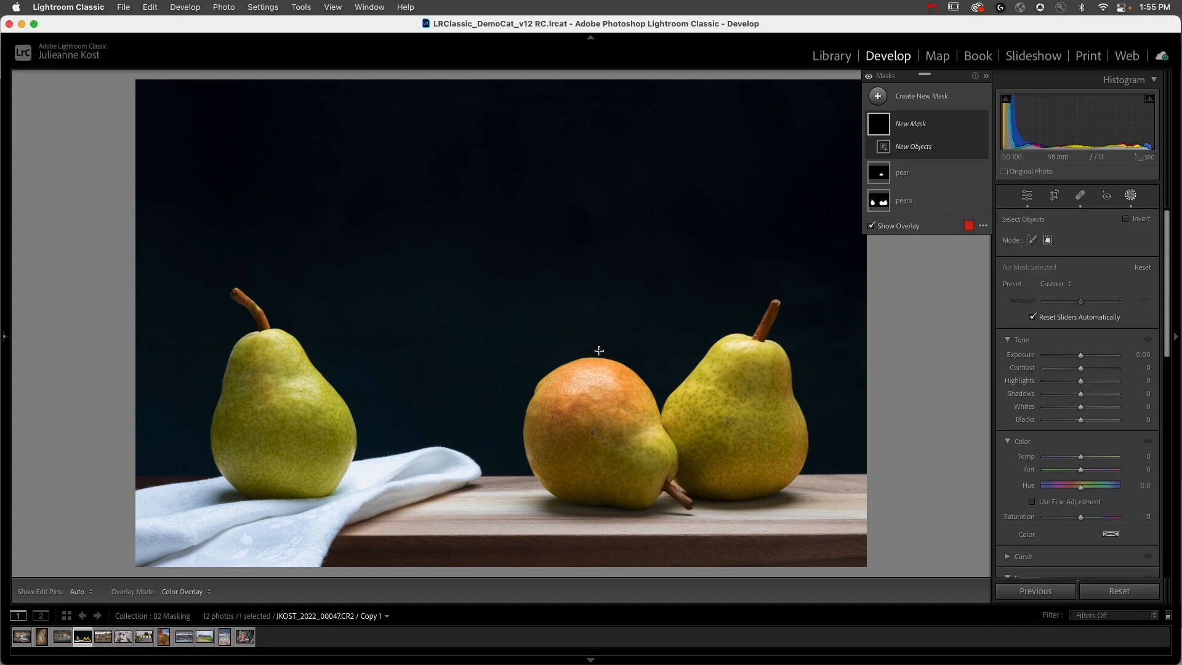
drag(494, 408, 138, 570)
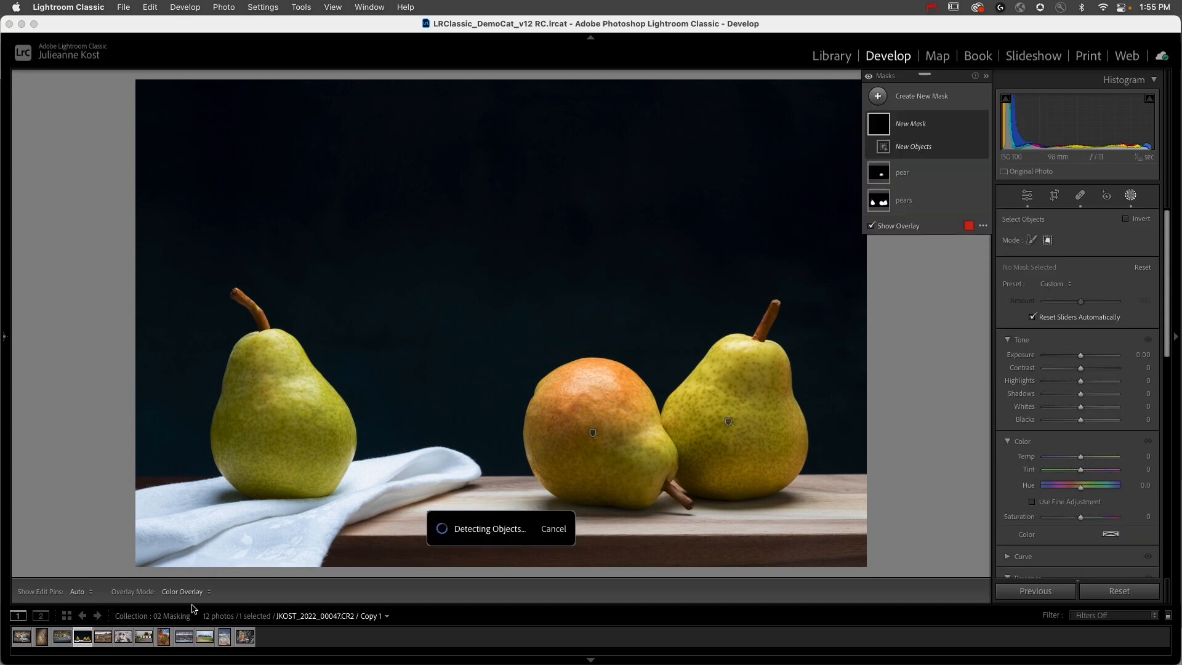
Step: Set the cloth mask's Saturation to −68, Highlights to −6 and Exposure to 0, trying a lower Amount and restoring it to 100
drag(1081, 492, 1063, 491)
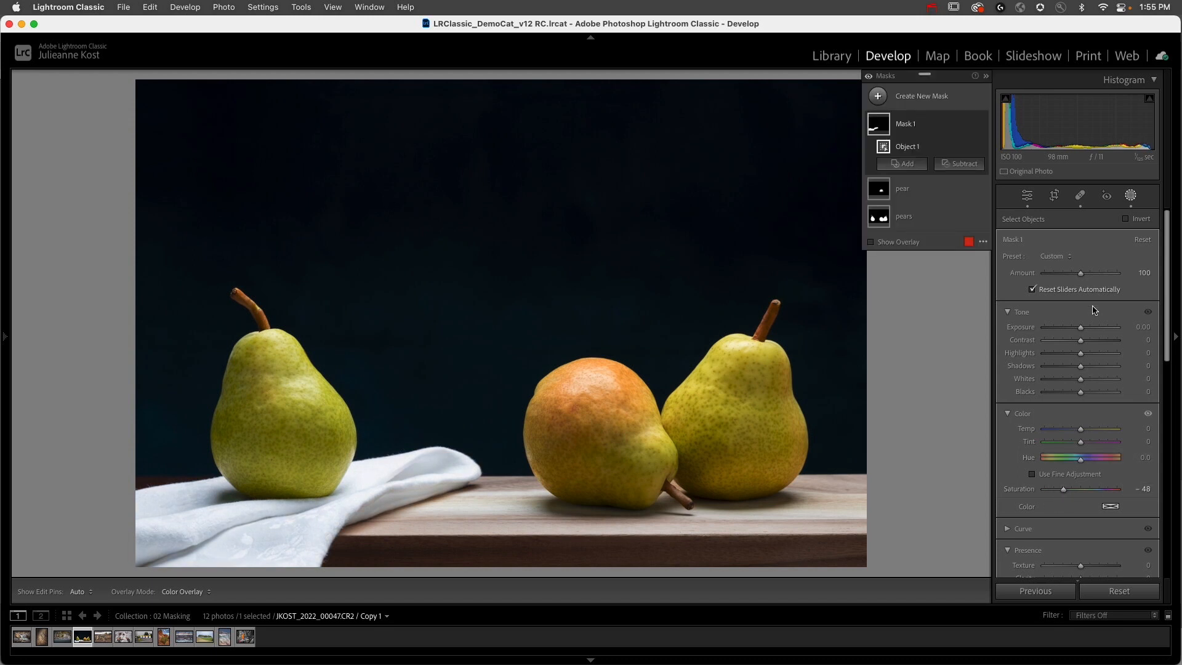
mouse_move(1080, 354)
mouse_down()
mouse_move(1069, 358)
mouse_move(1081, 354)
mouse_up()
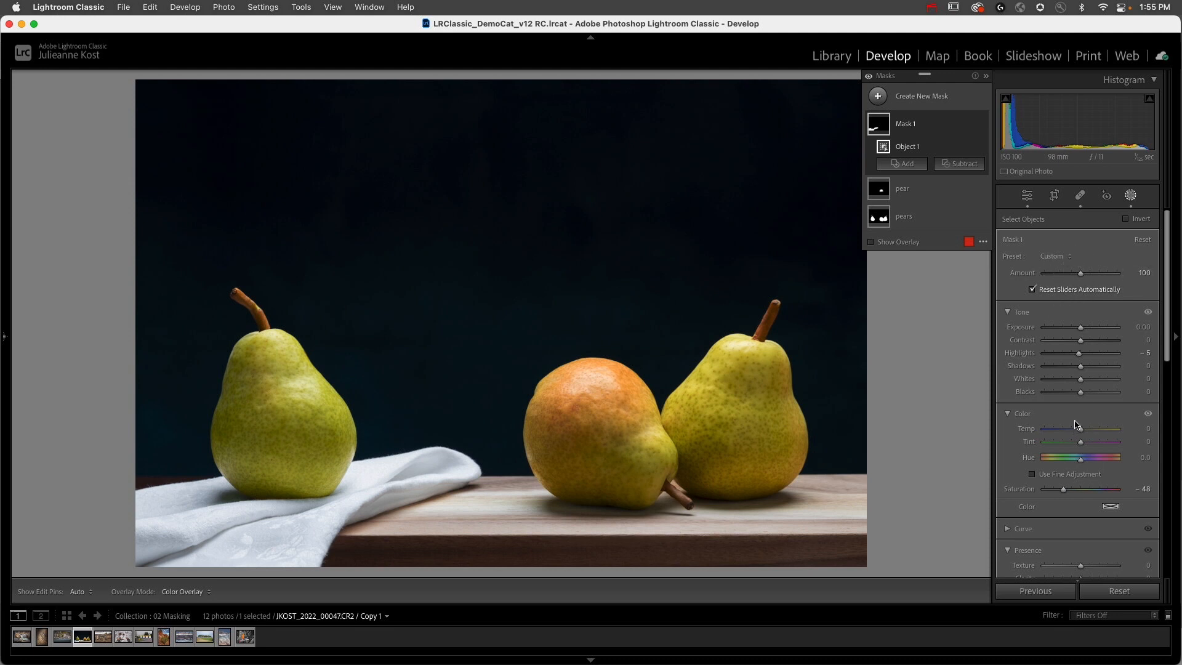
drag(1081, 327, 1075, 353)
drag(1062, 489, 1056, 492)
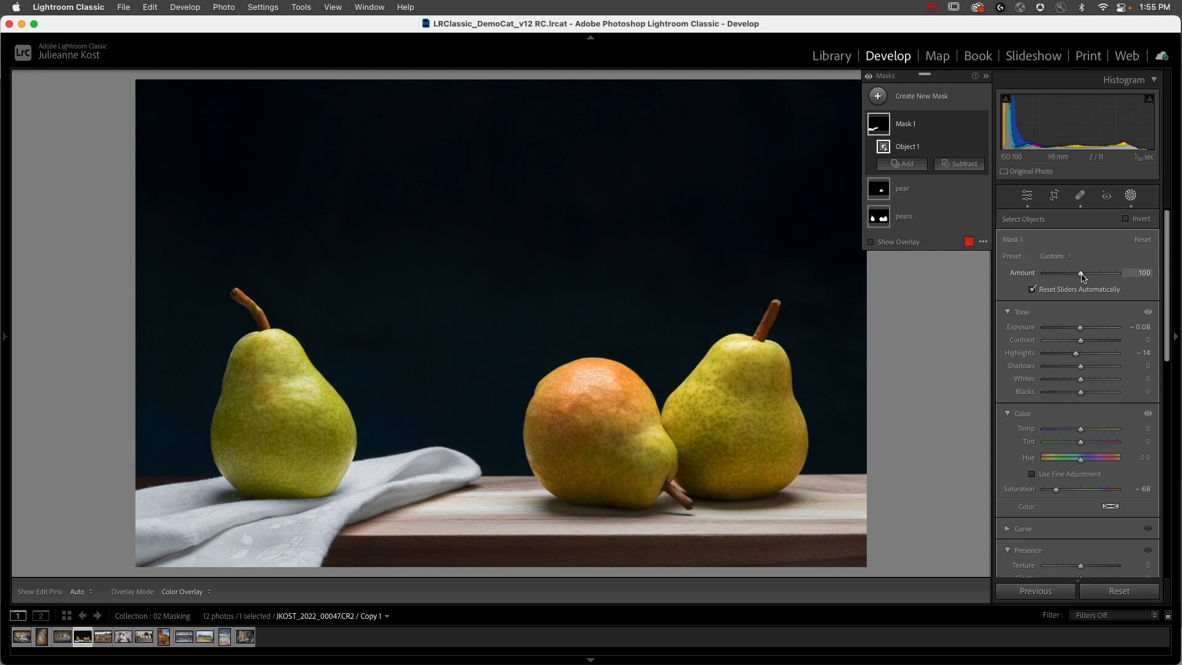
drag(1083, 278, 1062, 292)
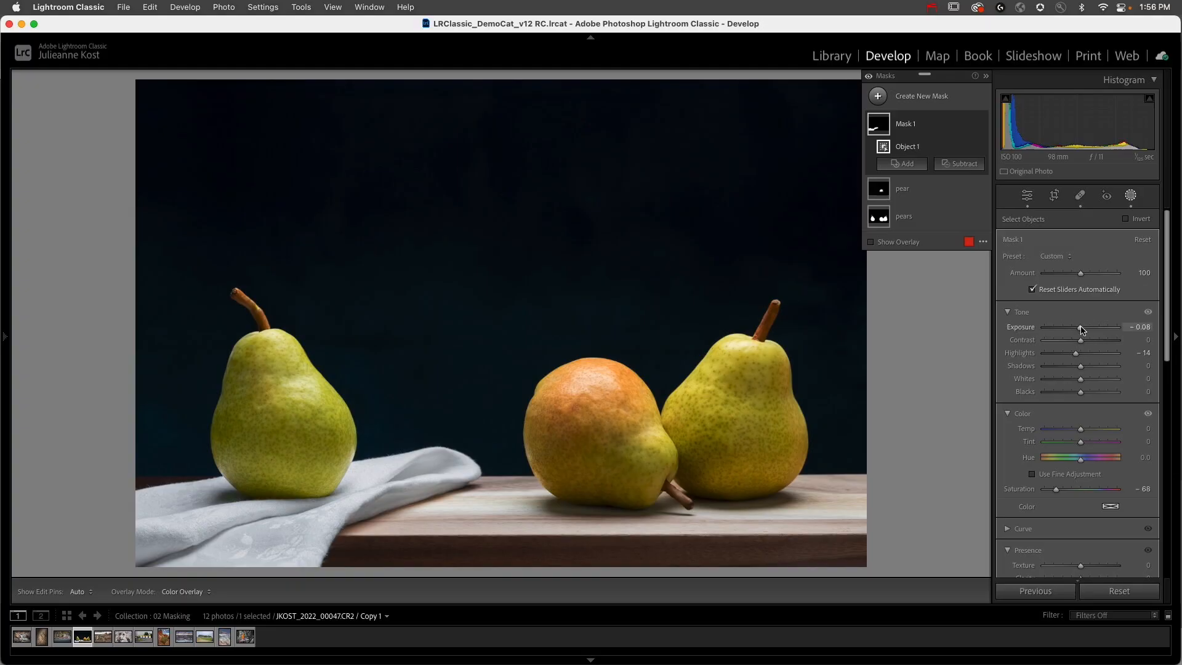
drag(1076, 354, 1078, 356)
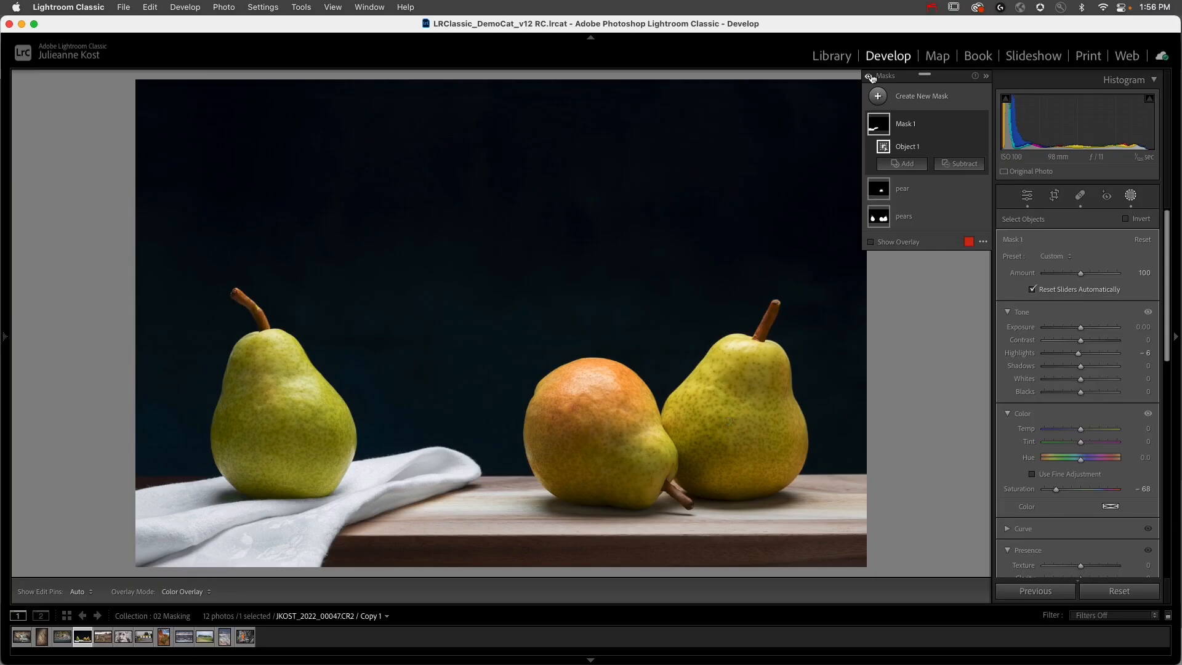
Step: Create a new brush mask and place a single size 11 dab in the photo's upper-left corner
click(877, 96)
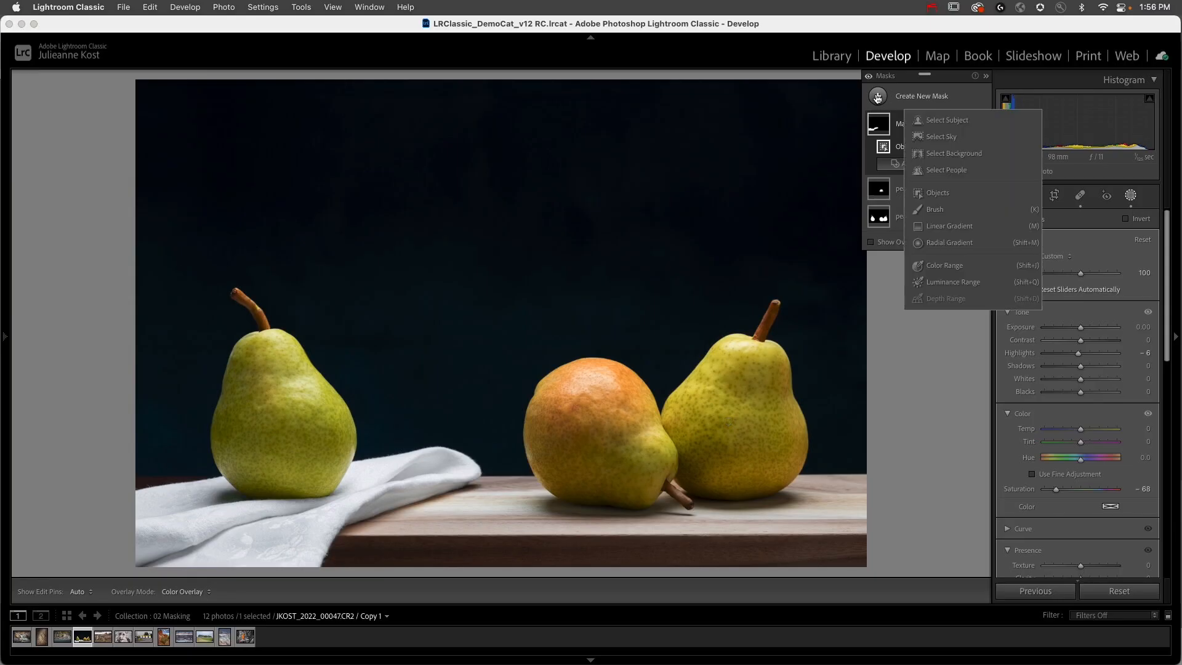
click(944, 211)
key(super+minus)
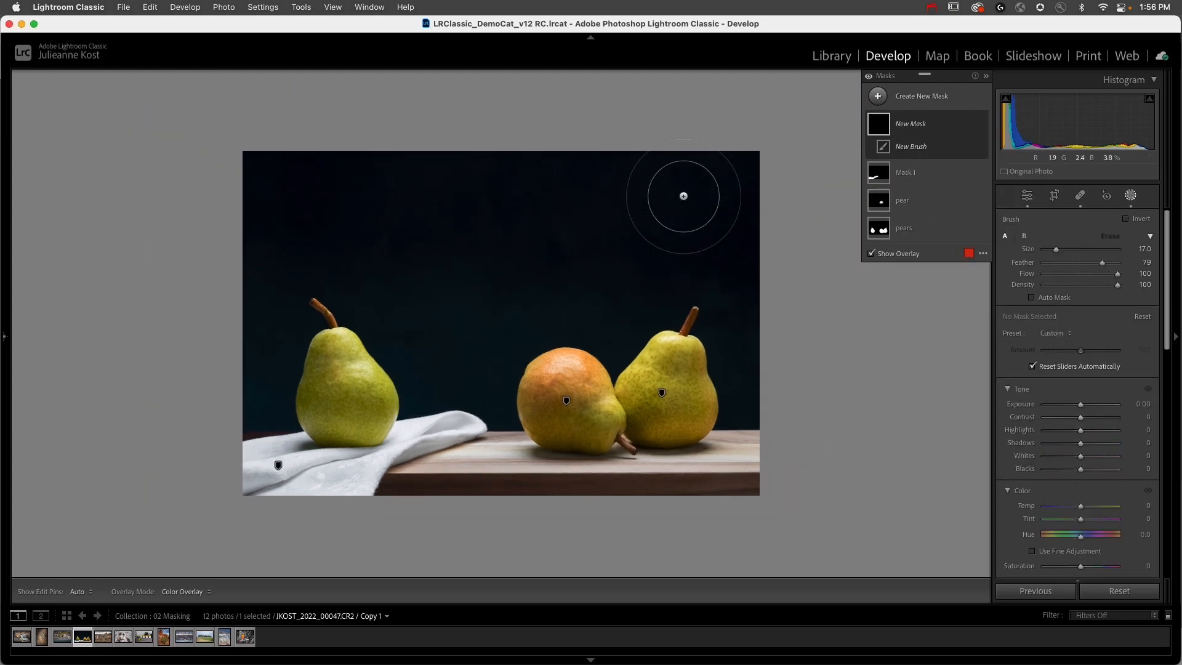
key(bracketleft)
key(bracketleft)
key(bracketleft)
key(bracketleft)
key(bracketleft)
key(bracketleft)
key(bracketleft)
key(bracketleft)
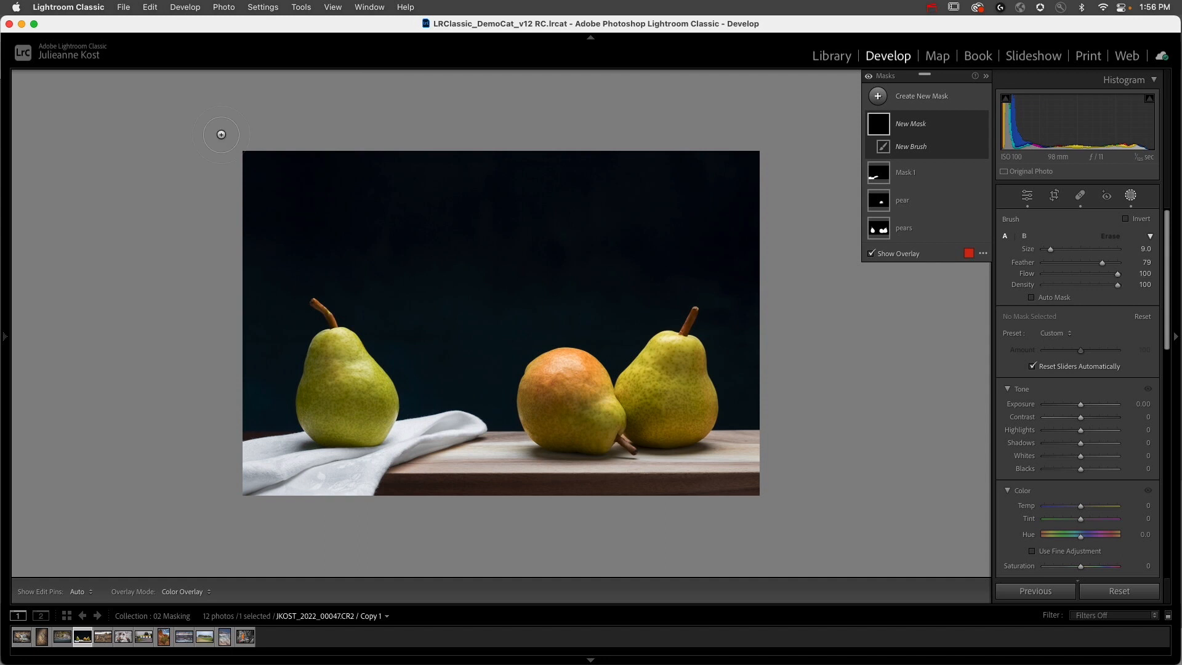
key(bracketright)
key(bracketright)
click(250, 157)
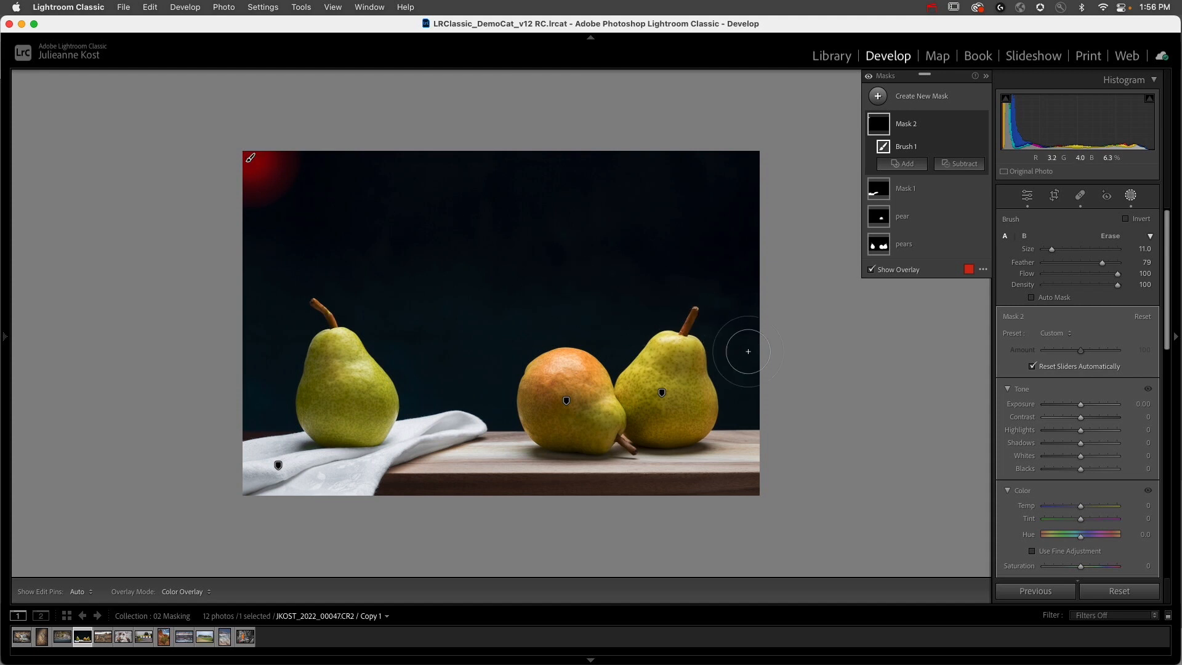
Step: Enlarge the brush to size 26 and extend the dab in a straight widening beam to the photo's right edge beside the pear
key(bracketright)
key(bracketright)
key(bracketright)
key(bracketright)
key(bracketright)
key(bracketright)
key(bracketright)
key(bracketright)
key(bracketright)
key(bracketright)
key(bracketright)
key(bracketright)
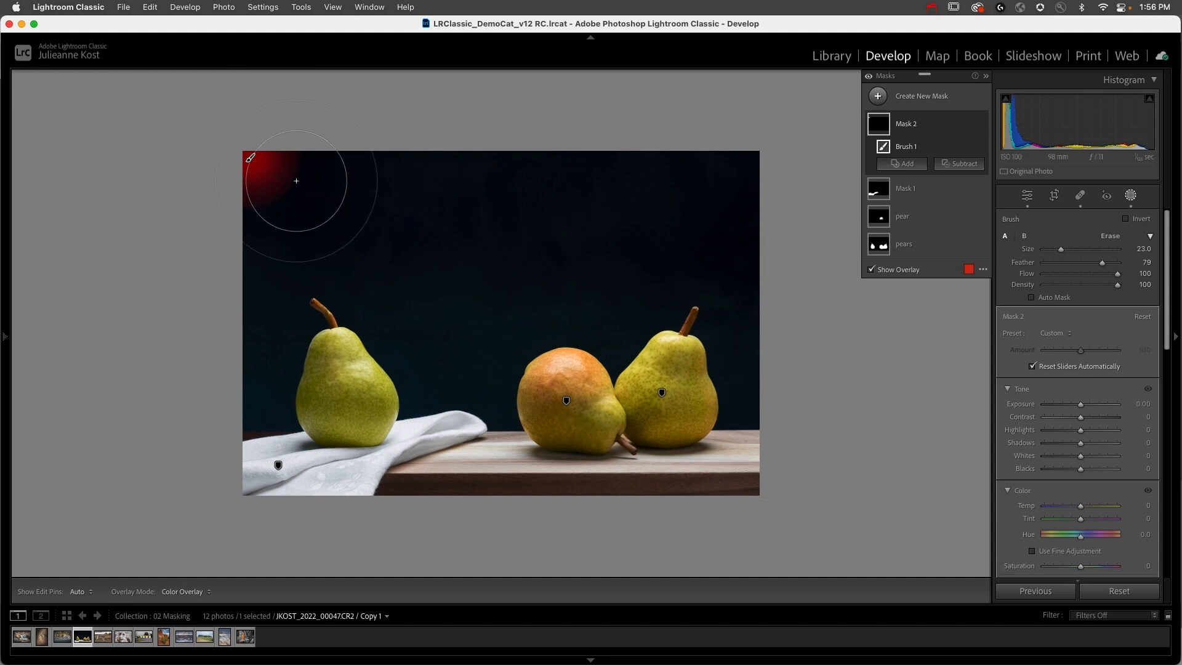
key(bracketright)
key(bracketright)
key(bracketright)
shift+click(762, 378)
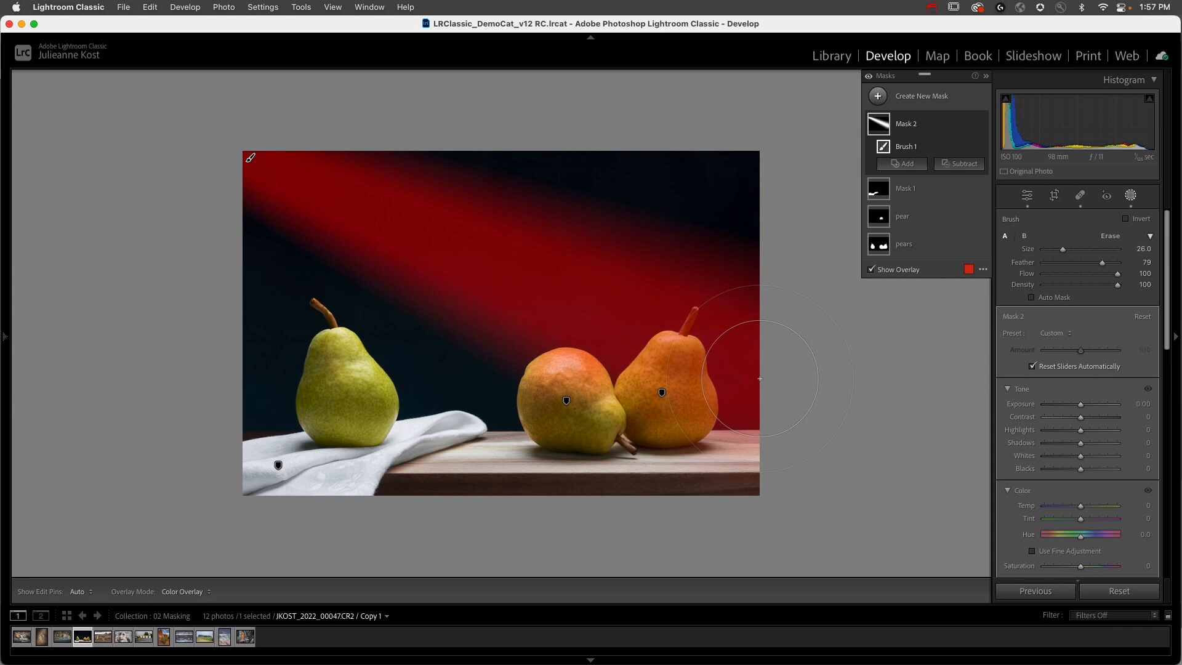
Step: Set the beam mask's Exposure to 2.79 and subtract the pears from it with Select Subject
drag(1080, 407, 1106, 404)
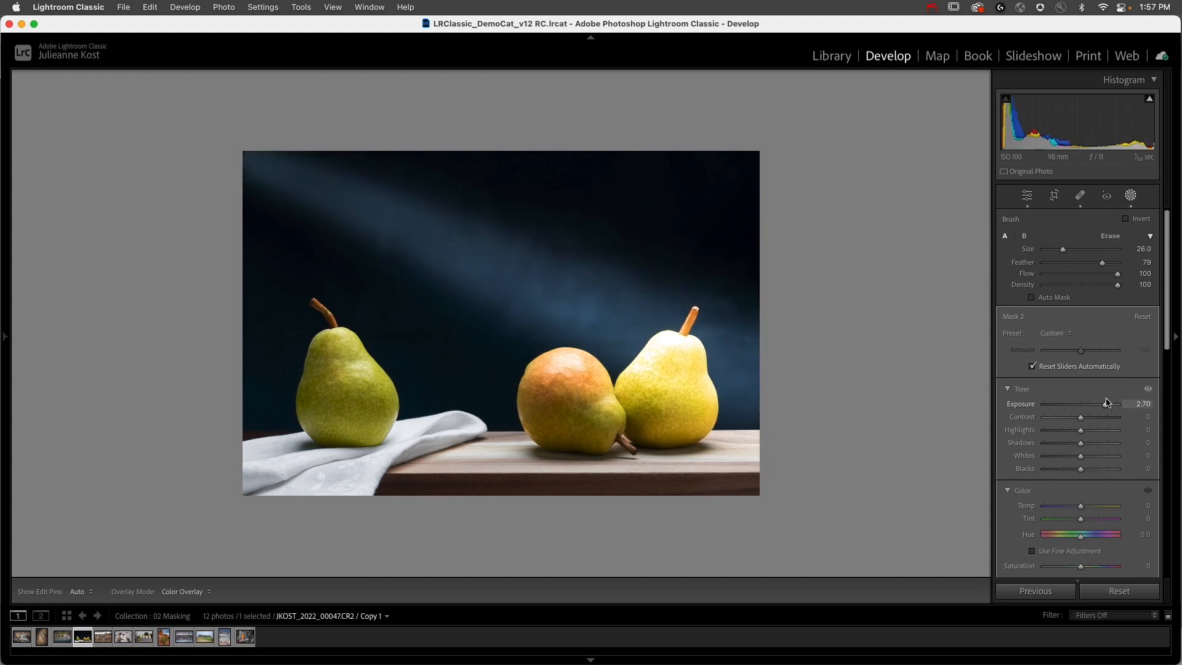
drag(1106, 401, 1107, 402)
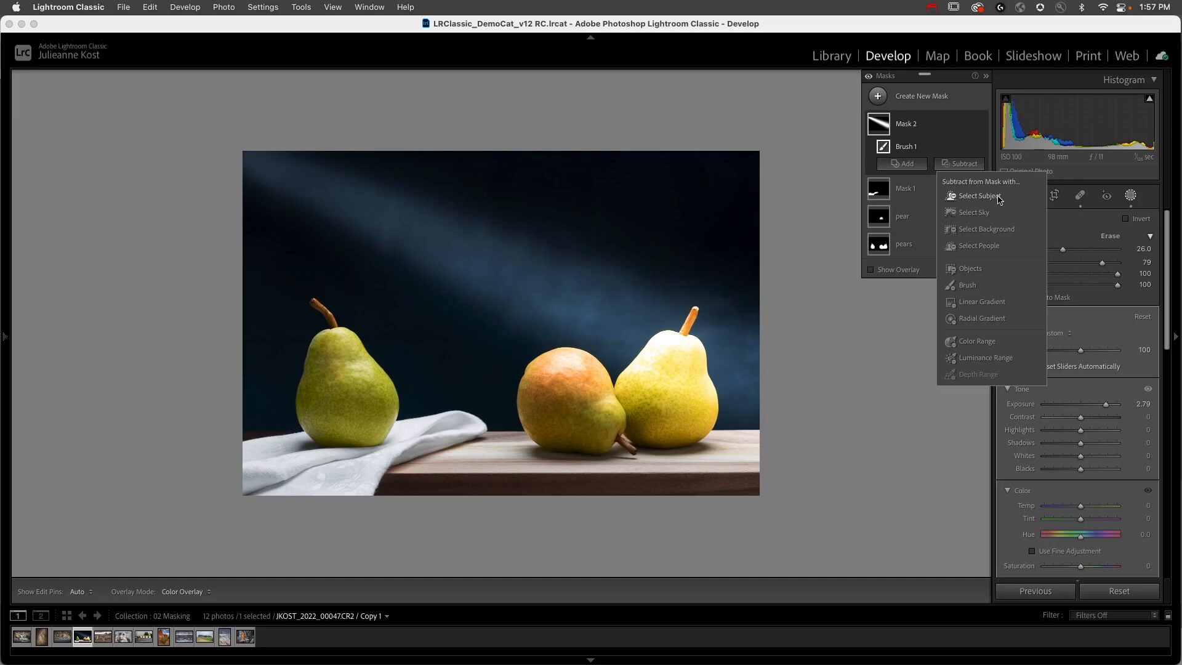
click(978, 196)
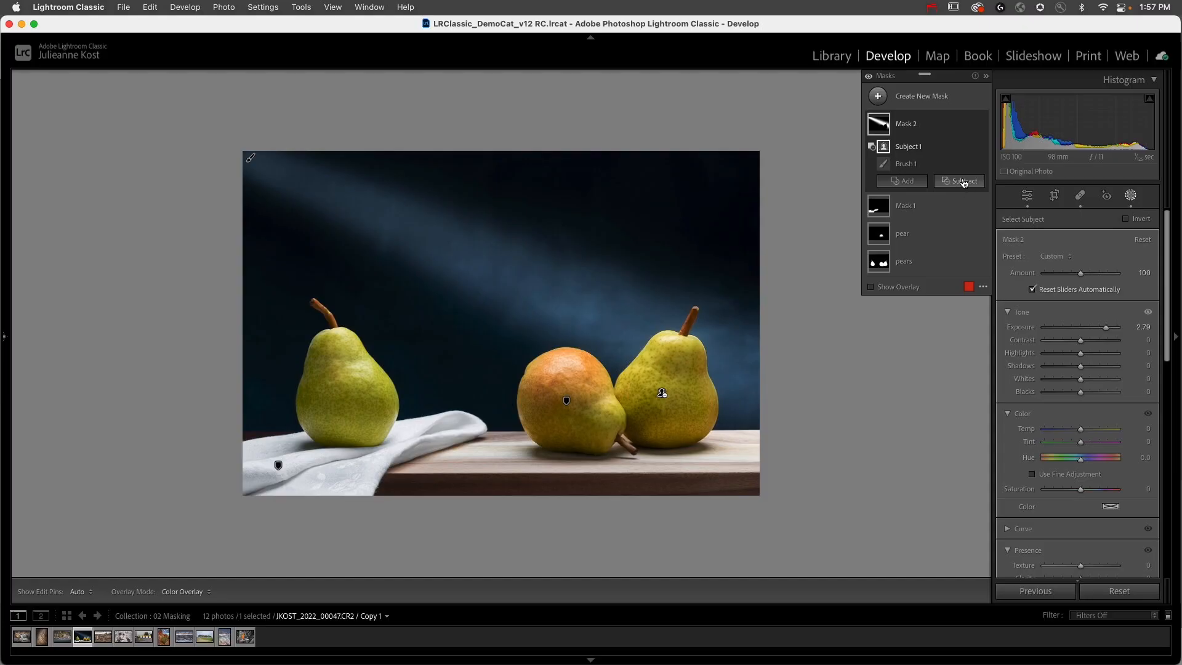
Step: Subtract the tabletop near the right-hand pear from Mask 2 with a size 5 brush, and shift that brush component slightly downward
click(964, 182)
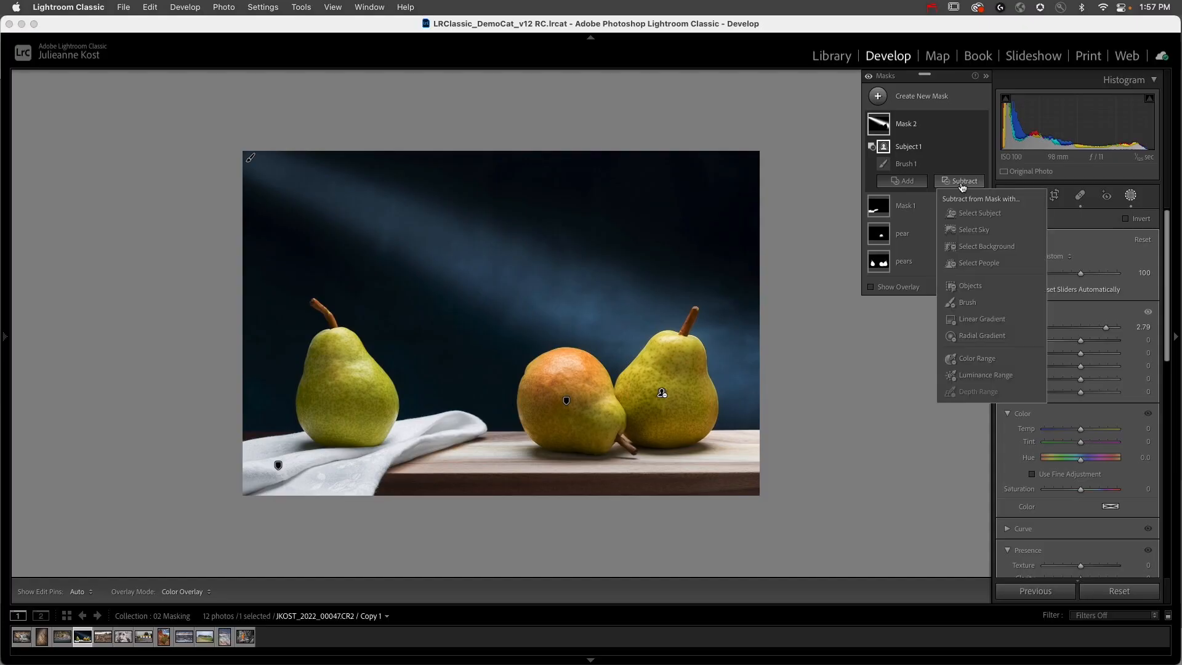
click(964, 302)
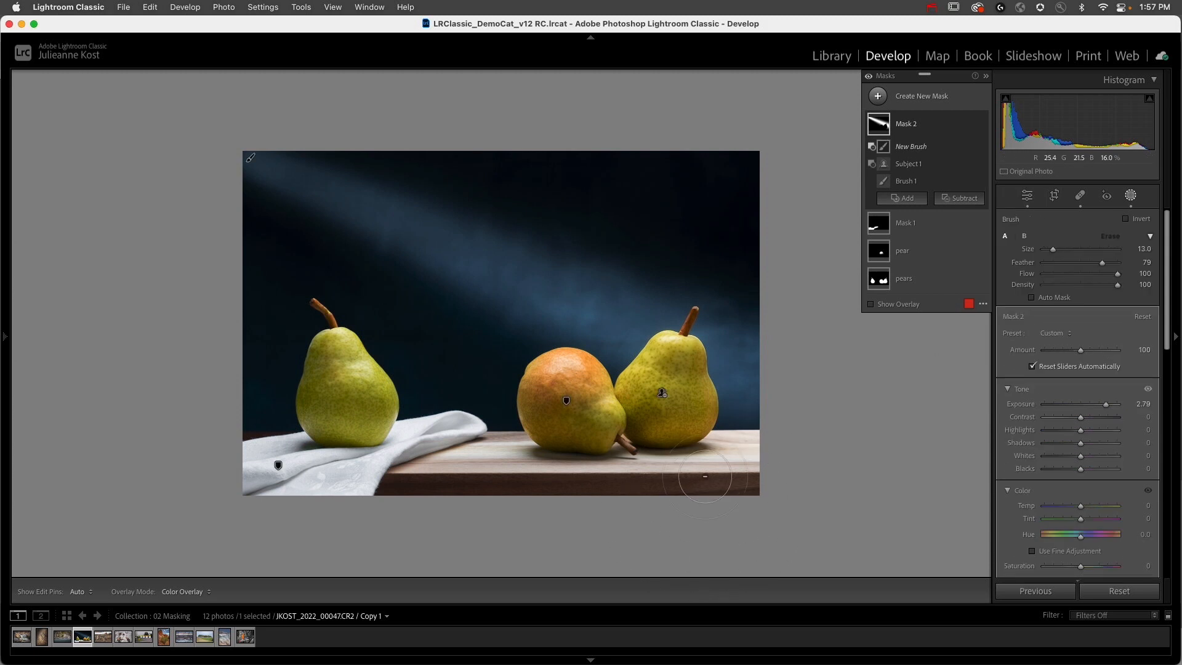
key(h)
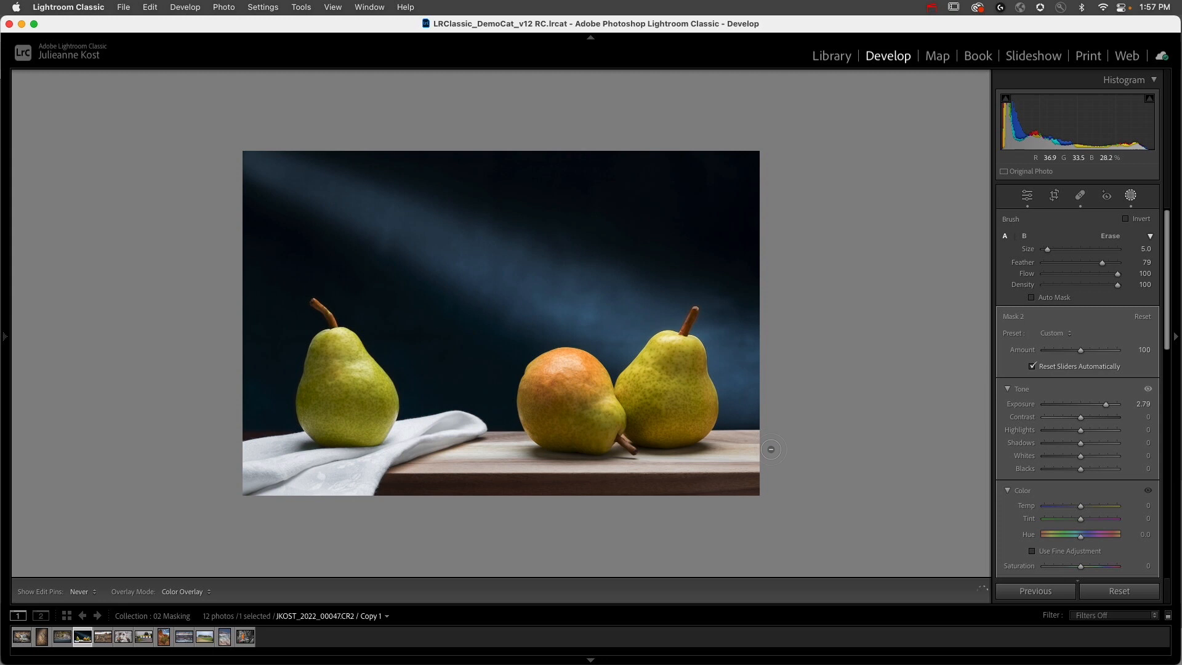
key(h)
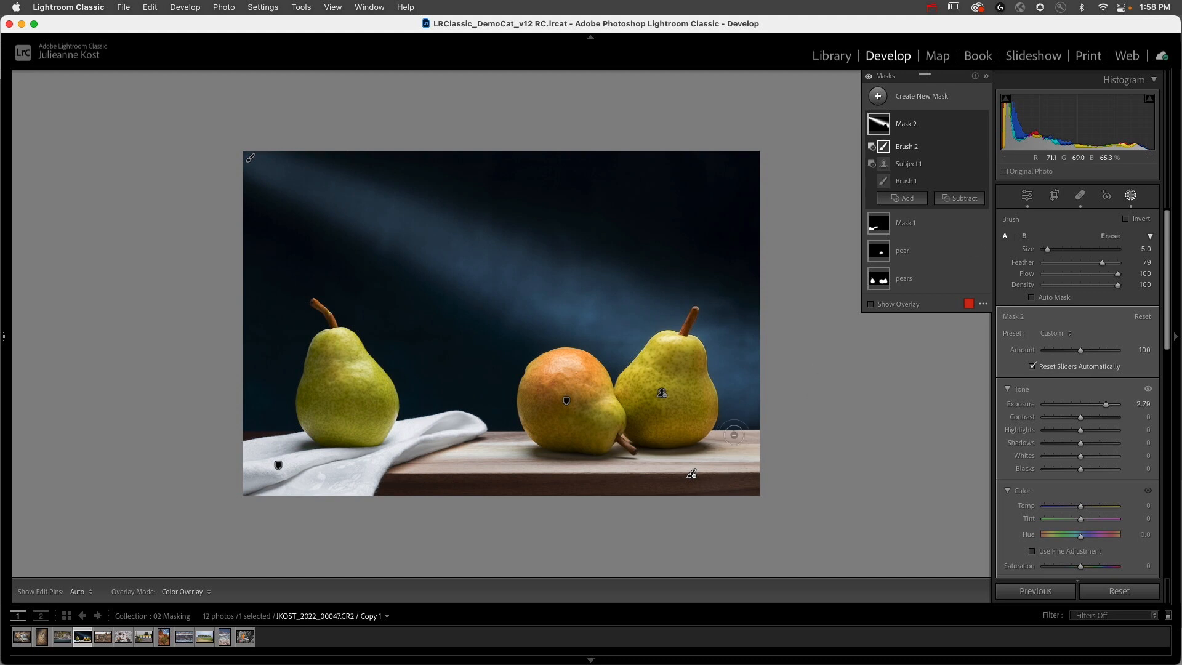
drag(693, 475, 693, 483)
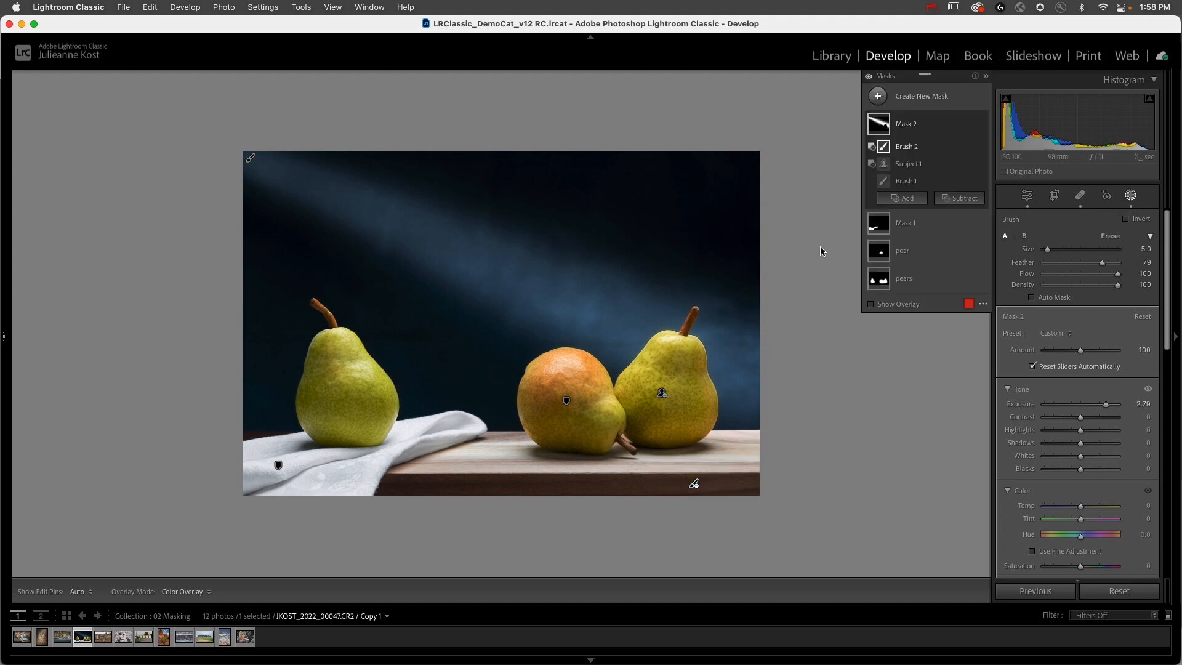
Step: Select the Brush 1 beam component of Mask 2 and shift it slightly up and to the left
click(908, 184)
mouse_move(251, 159)
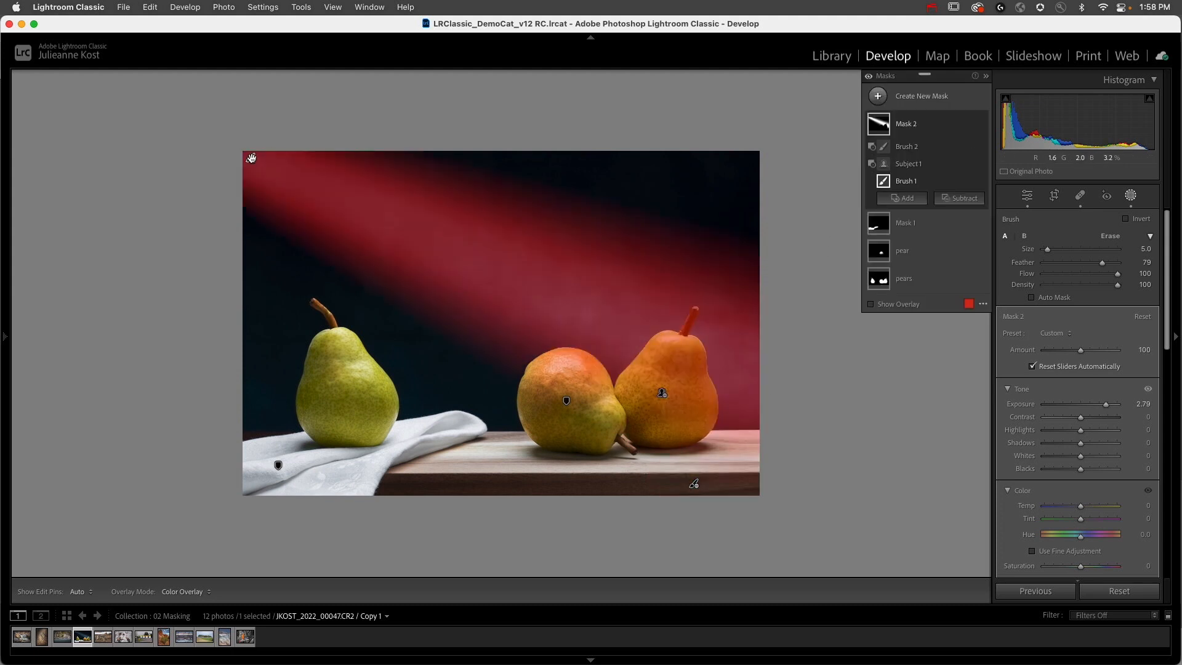
mouse_move(250, 158)
mouse_down()
mouse_move(209, 224)
mouse_move(258, 132)
mouse_move(227, 176)
mouse_move(246, 209)
mouse_move(243, 89)
mouse_move(205, 154)
mouse_move(219, 140)
mouse_up()
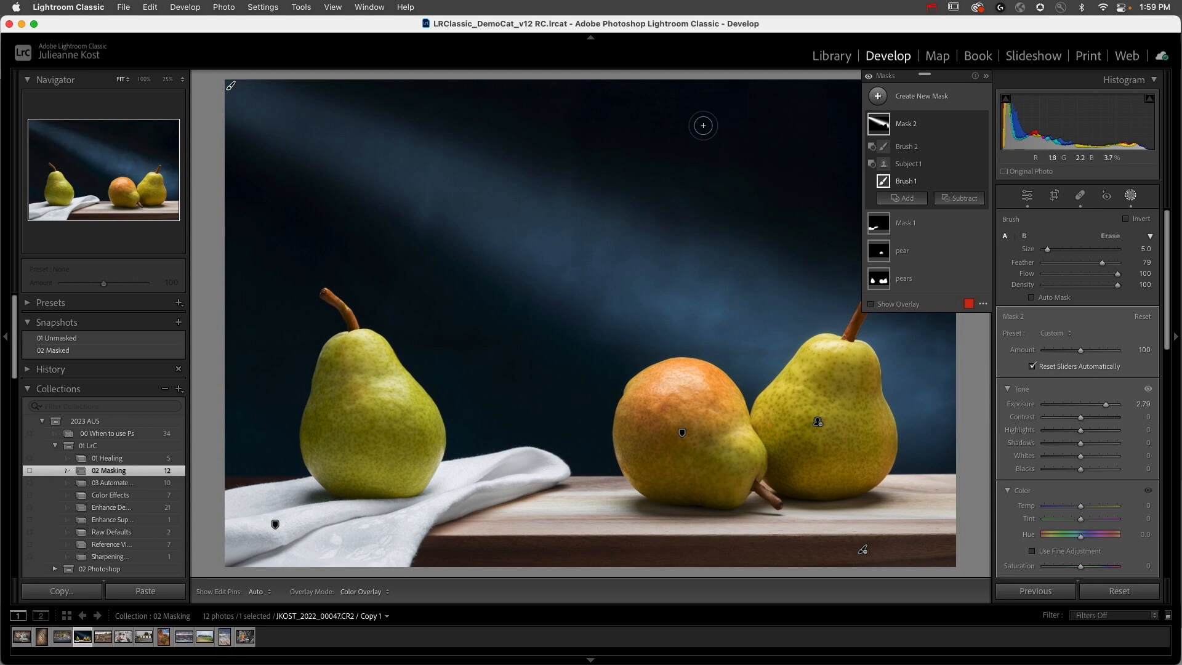
Step: Paint a small test patch with Brush 1 in the dark background above the pears, toggling the edit pins around it
mouse_move(891, 170)
key(h)
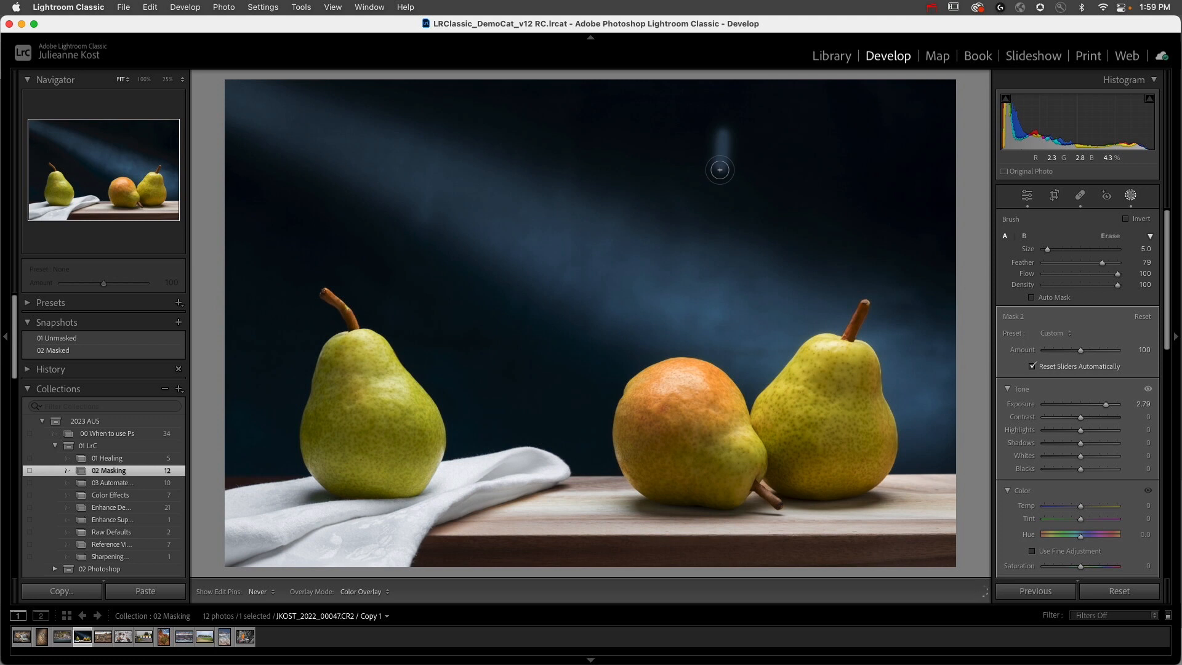
drag(719, 170, 756, 179)
mouse_move(769, 134)
mouse_down()
mouse_move(766, 169)
mouse_move(746, 122)
mouse_move(741, 158)
mouse_up()
drag(733, 127, 737, 149)
key(h)
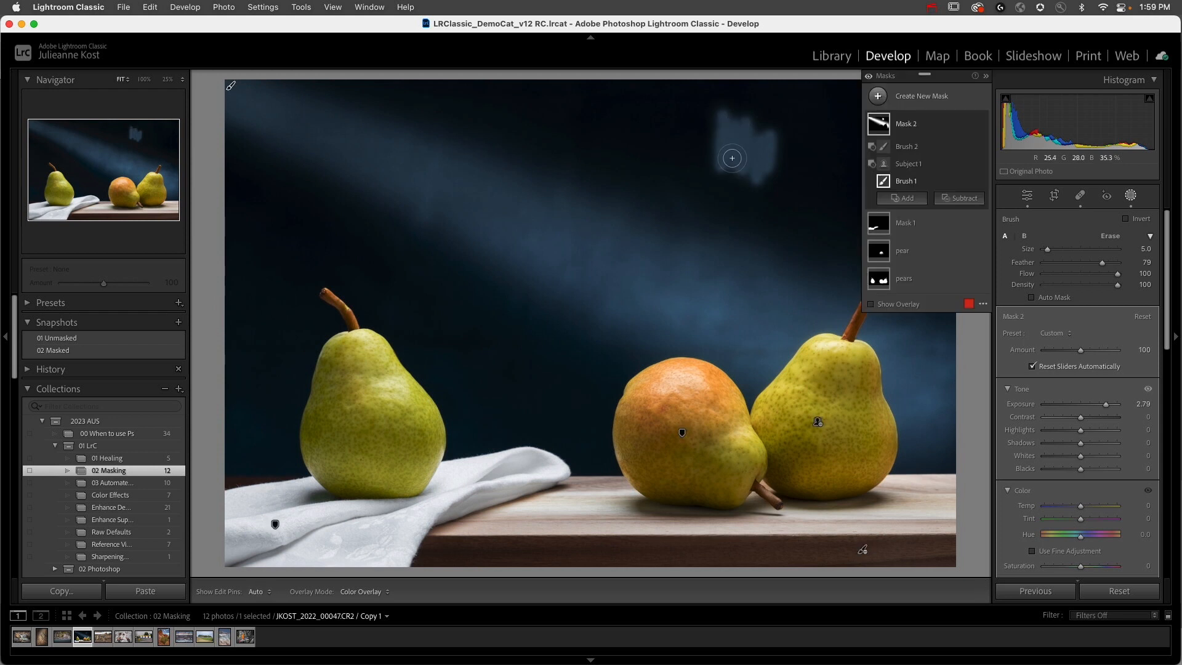
Step: Undo the test brush strokes in the dark background above the pears
key(super+z)
key(super+z)
key(super+z)
key(super+z)
key(super+z)
key(super+z)
key(super+z)
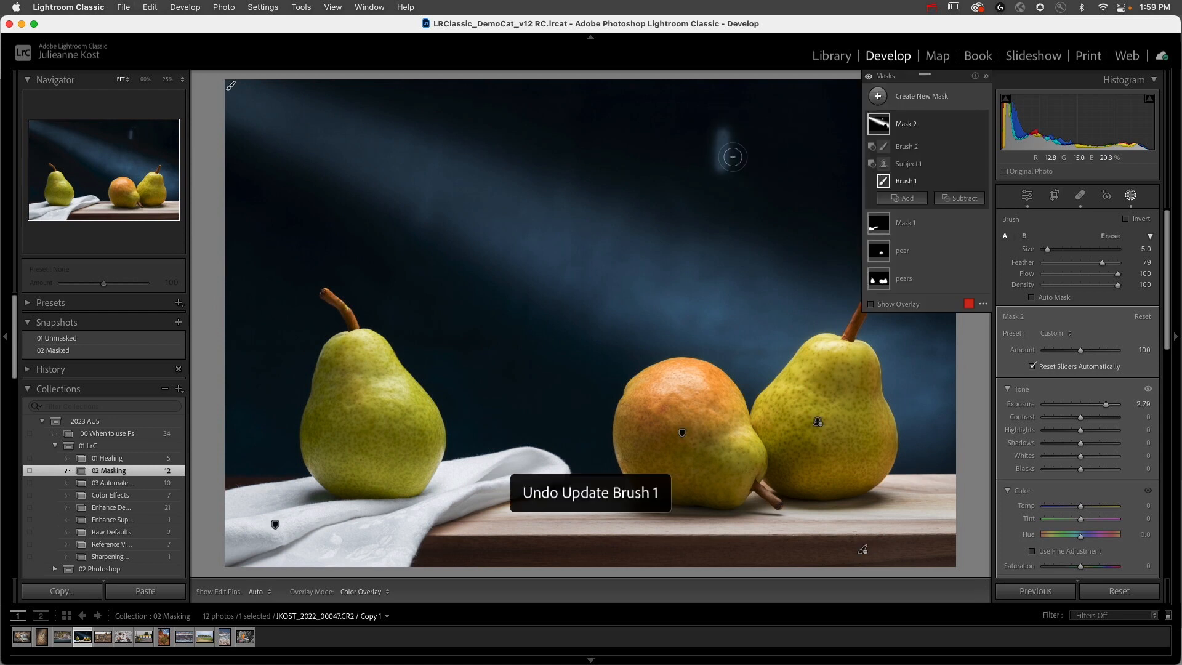
key(super+shift+z)
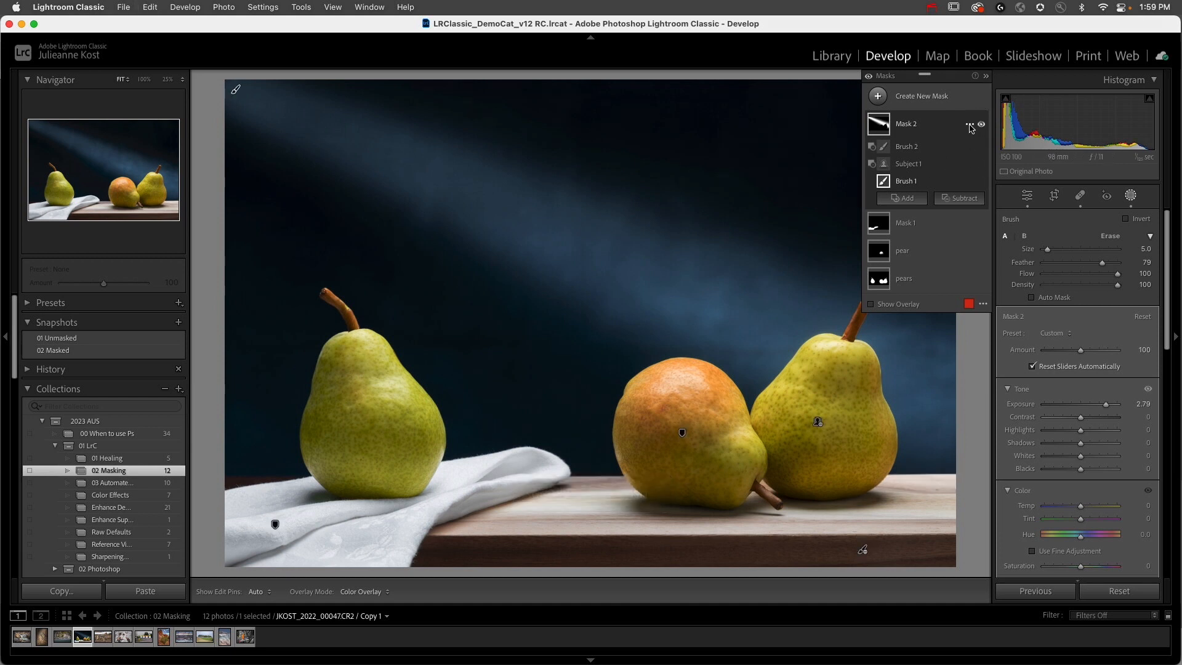
Step: Paint a test stroke above the pears with Automatically Toggle Overlay turned off, and turn the option back on
click(983, 304)
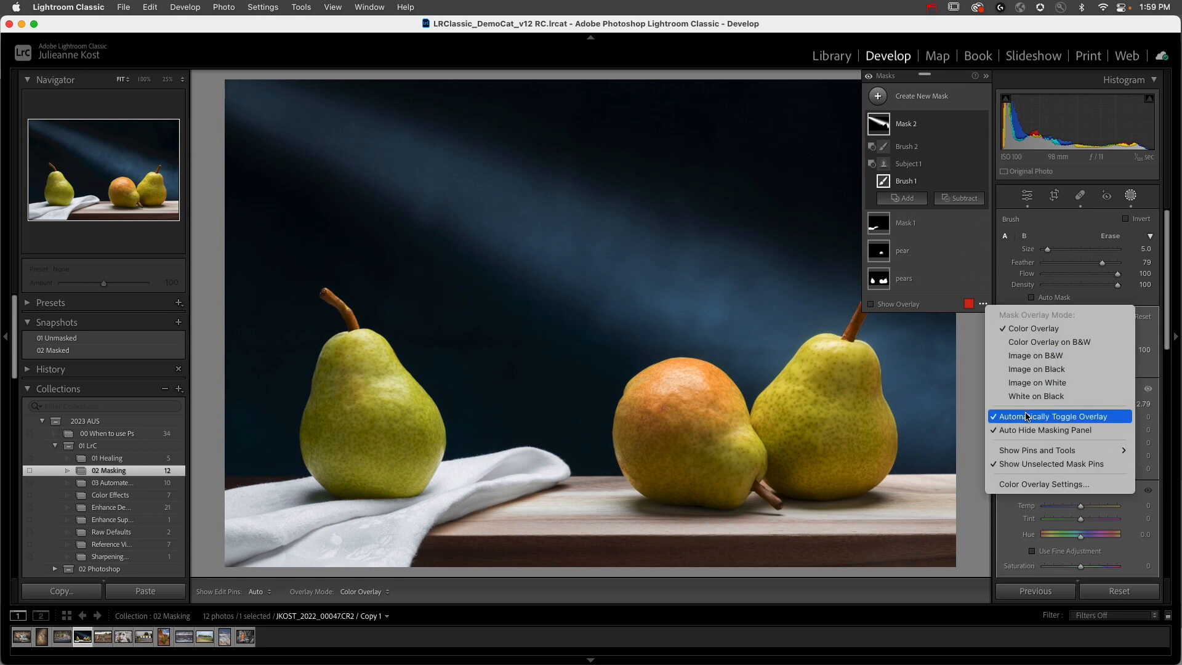
click(1059, 422)
drag(723, 120, 738, 148)
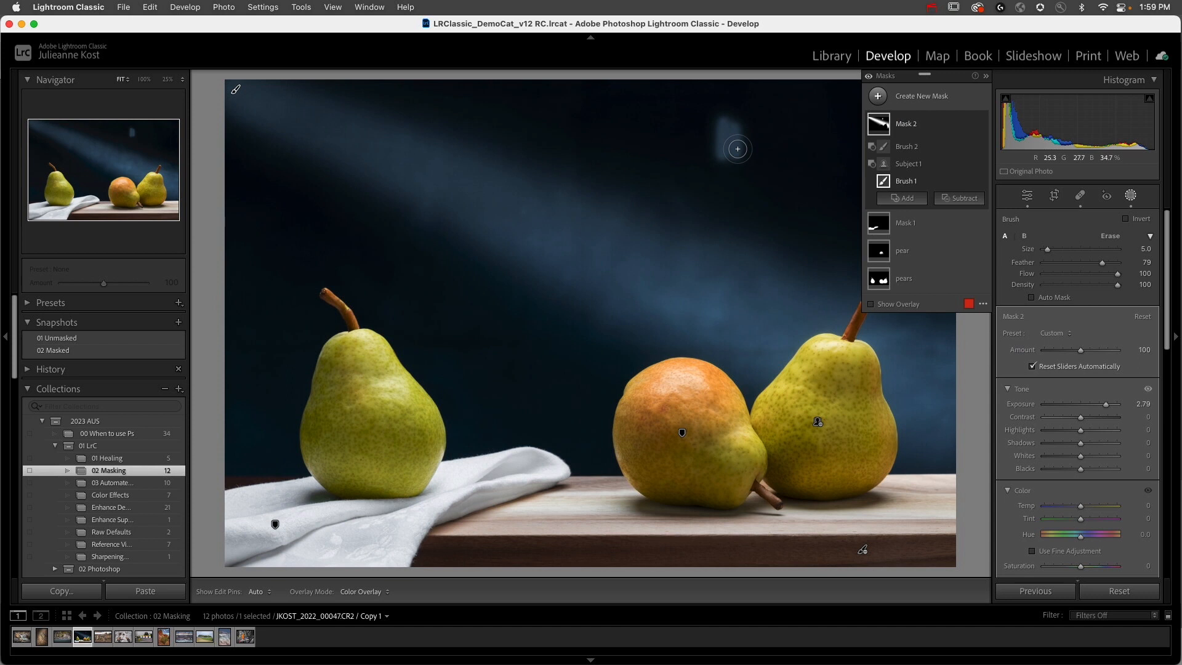
click(983, 305)
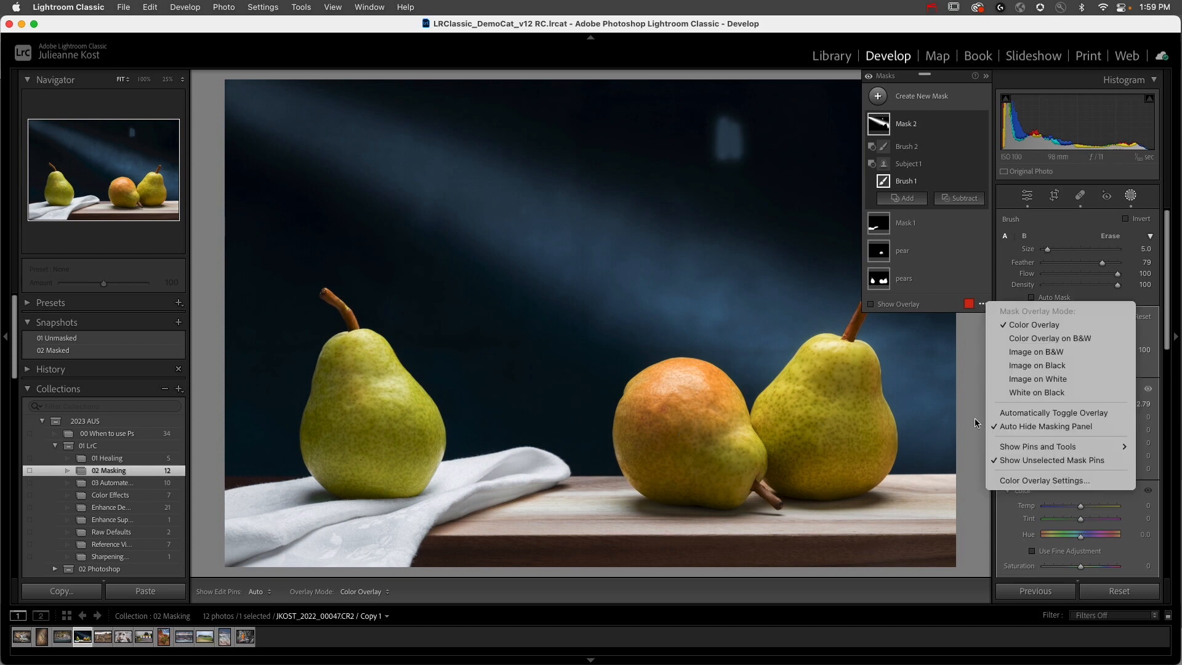
click(998, 413)
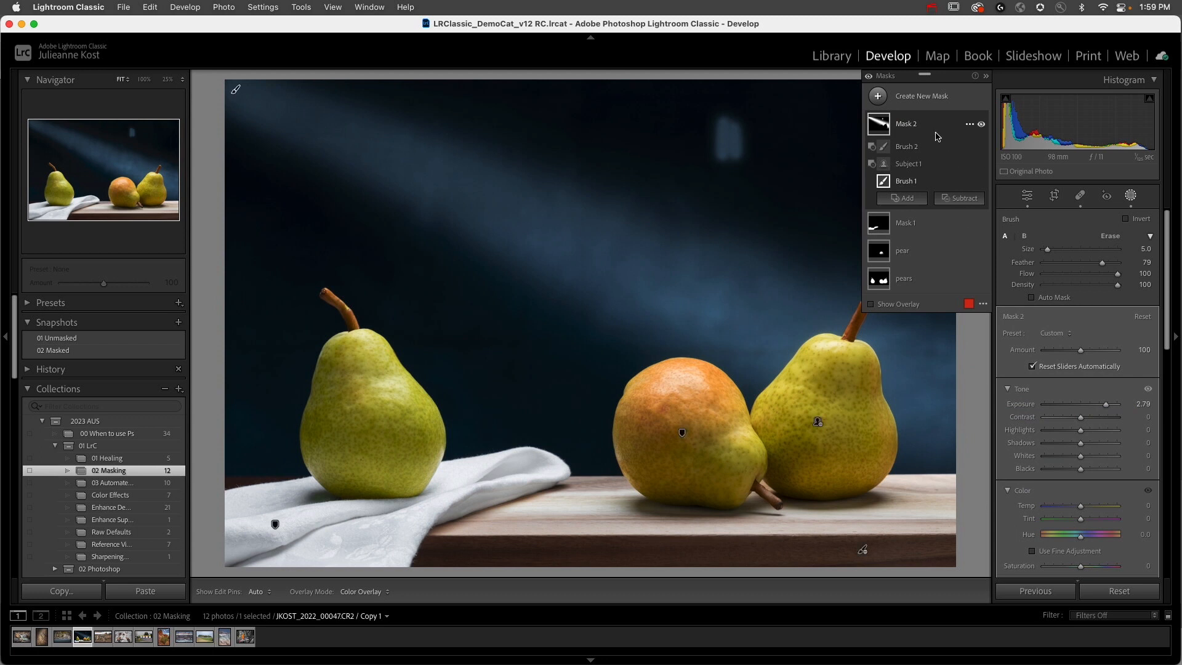
Step: Turn off Auto Hide Masking Panel, and test it with a brush patch above the pears that is undone
click(983, 306)
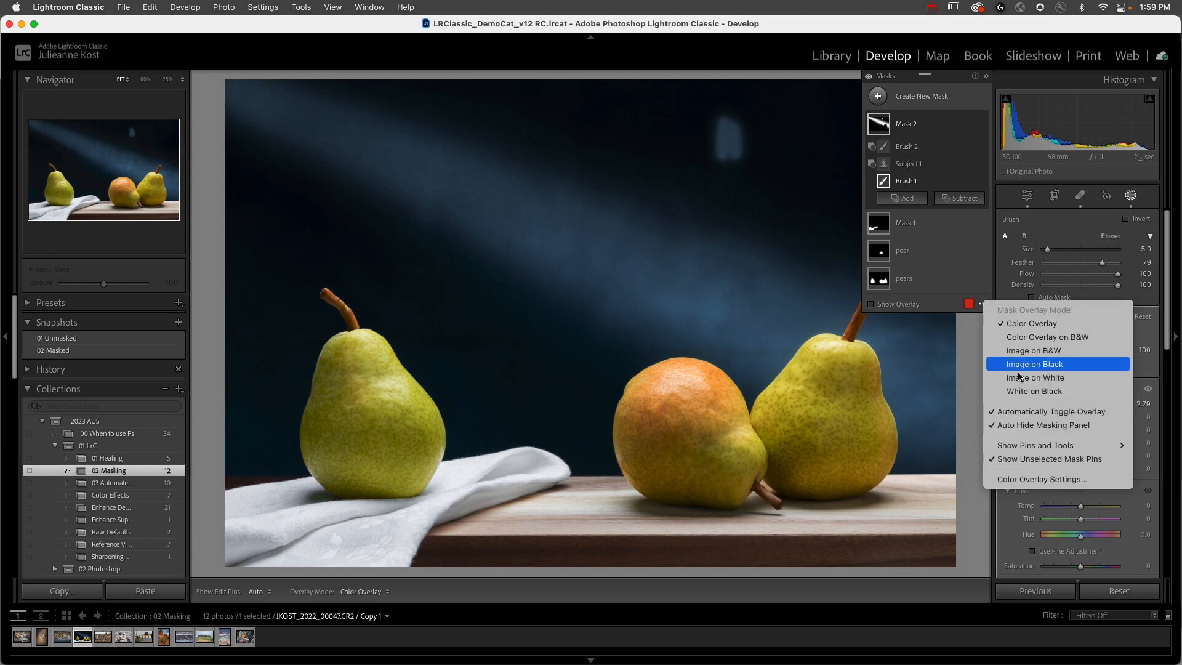
click(1013, 426)
mouse_move(754, 161)
mouse_down()
mouse_move(771, 127)
mouse_move(761, 158)
mouse_move(736, 123)
mouse_move(734, 155)
mouse_move(726, 123)
mouse_up()
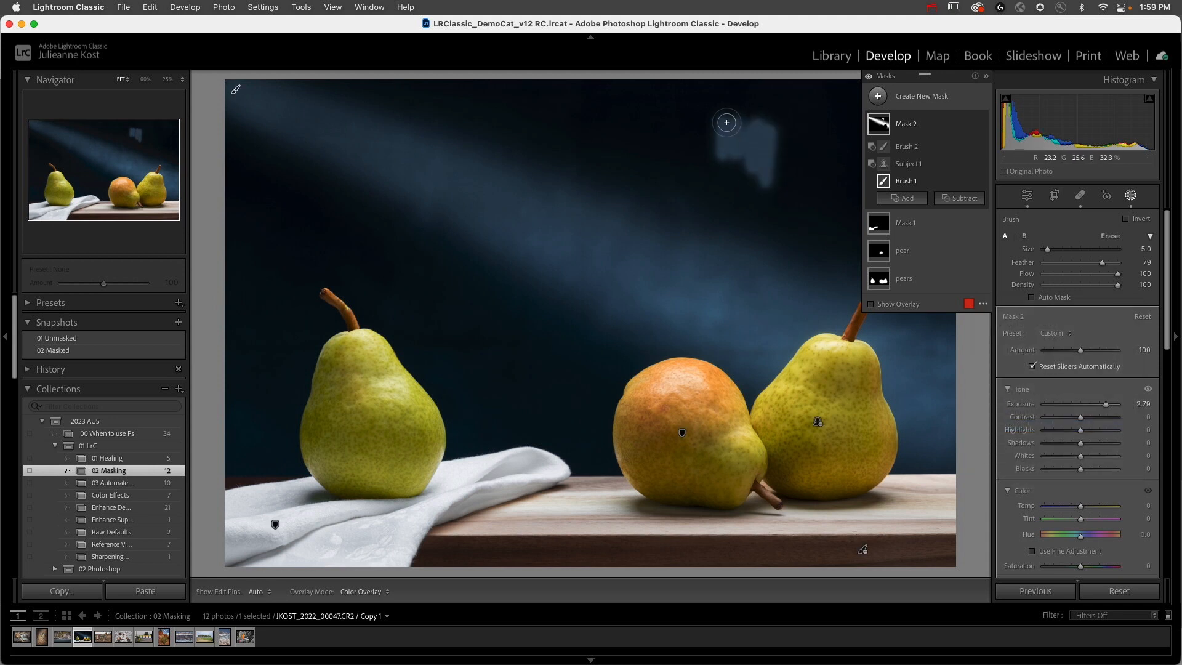
key(super+z)
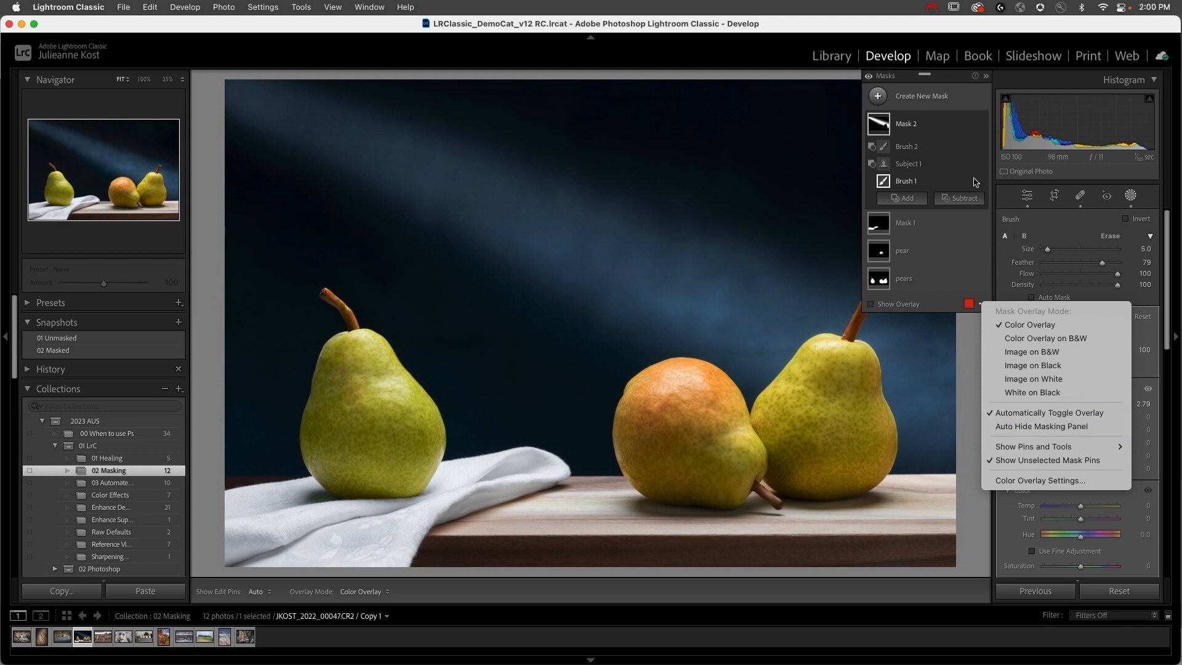
click(968, 98)
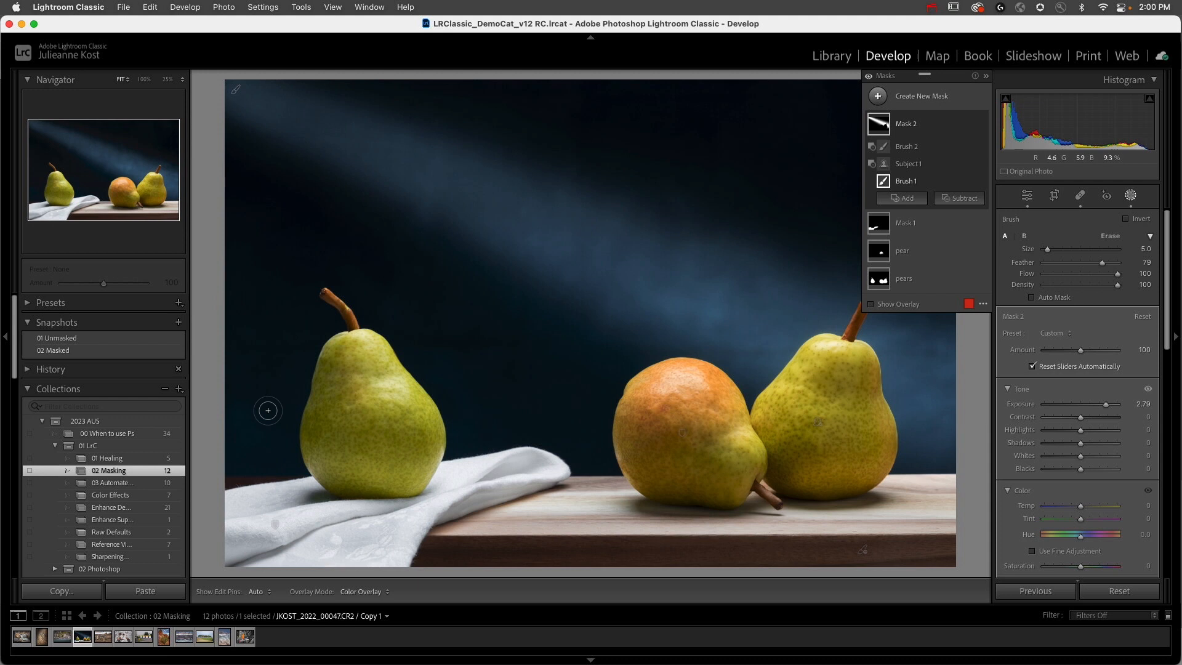
Step: Switch to the coyote photo, mask the coyote with Select Subject, and view its face at 100%
click(100, 640)
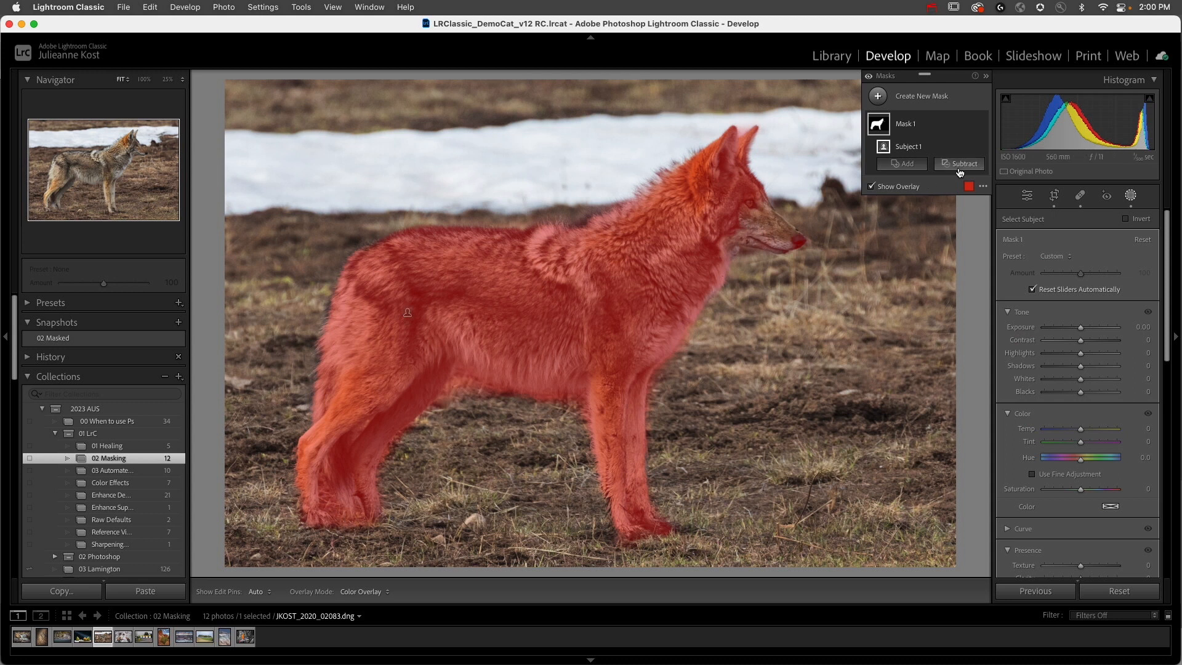
click(771, 224)
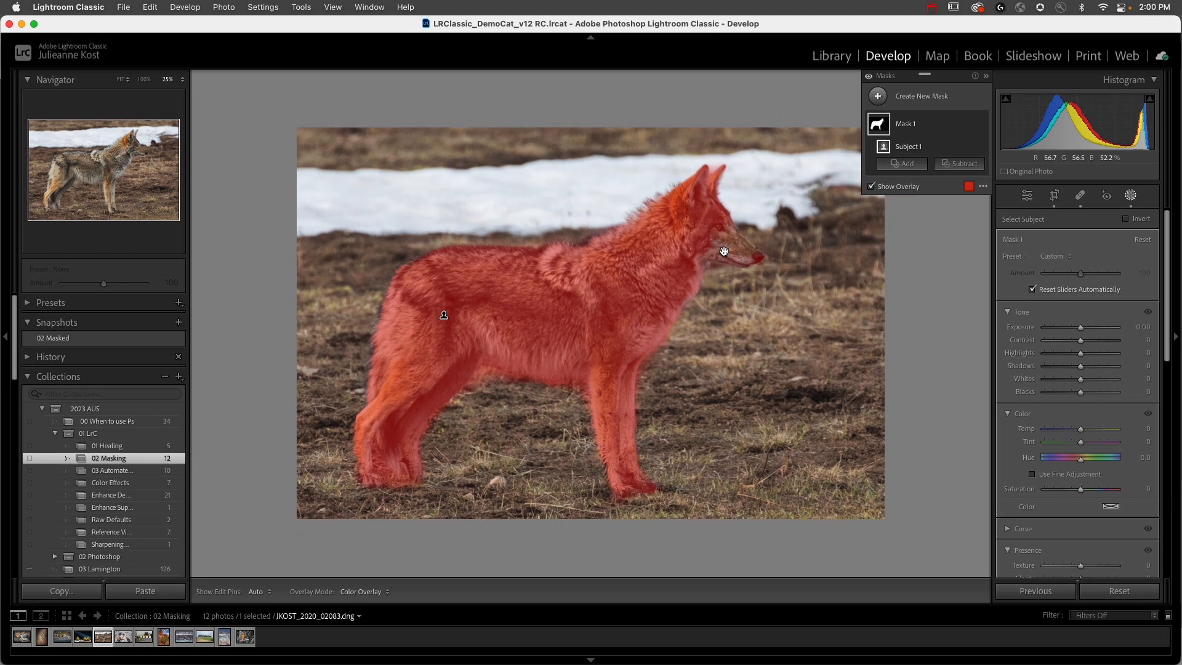
click(142, 80)
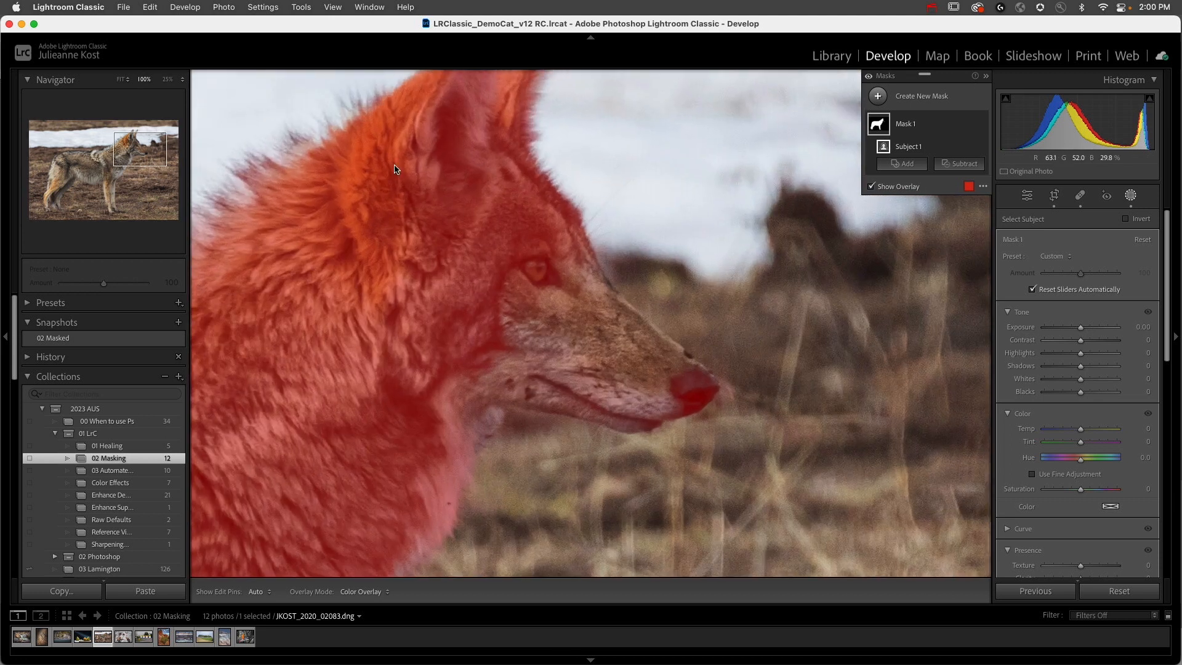
Step: Add the coyote's unmasked muzzle to Mask 1 with a size 12 brush and turn on Auto Mask
click(903, 163)
click(913, 285)
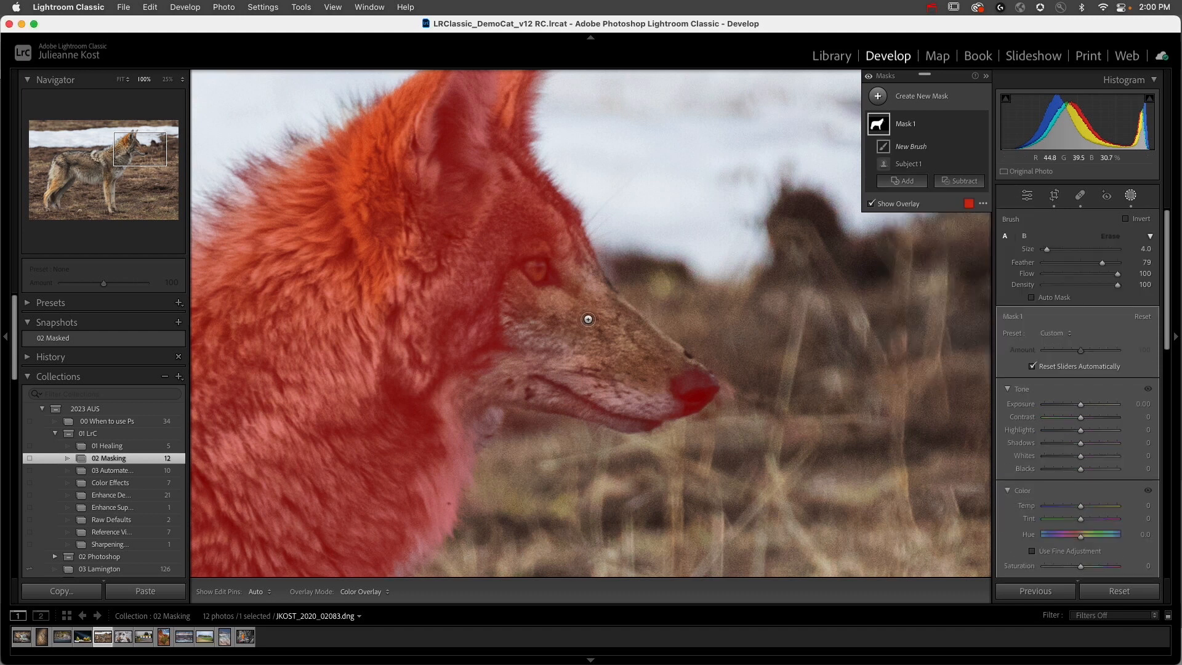
key(bracketright)
key(bracketright)
key(bracketright)
mouse_move(569, 282)
mouse_down()
mouse_move(591, 337)
mouse_move(560, 296)
mouse_move(569, 316)
mouse_move(623, 328)
mouse_move(611, 335)
mouse_move(688, 386)
mouse_move(628, 402)
mouse_move(451, 345)
mouse_up()
click(1032, 298)
key(h)
key(h)
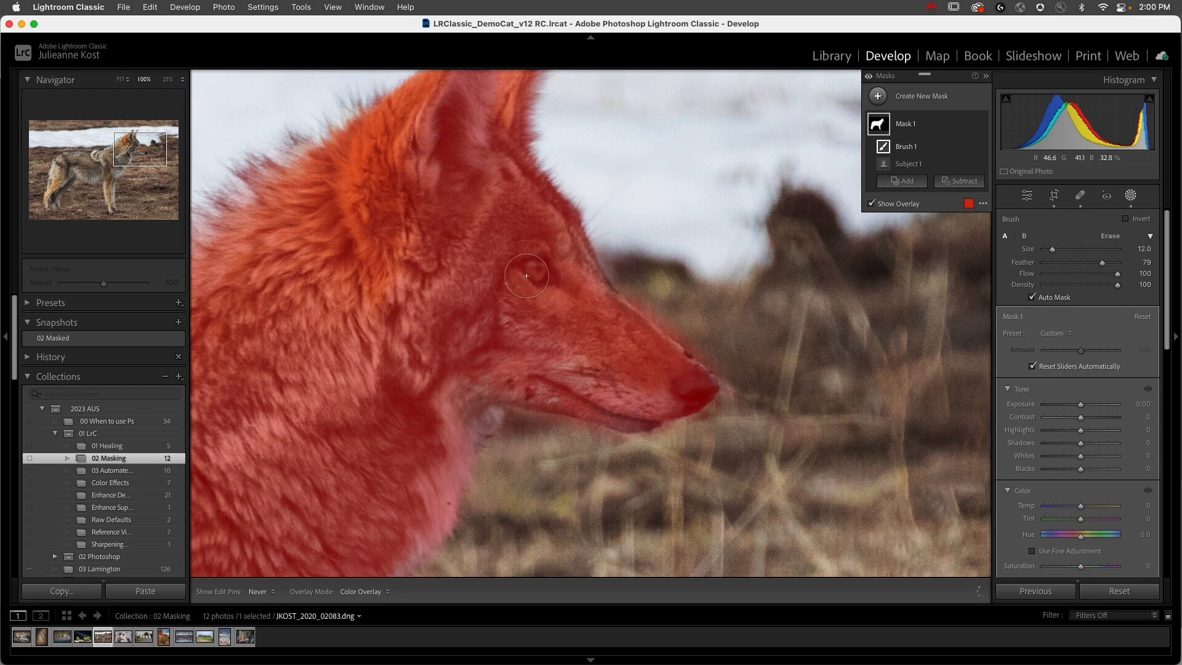
key(alt)
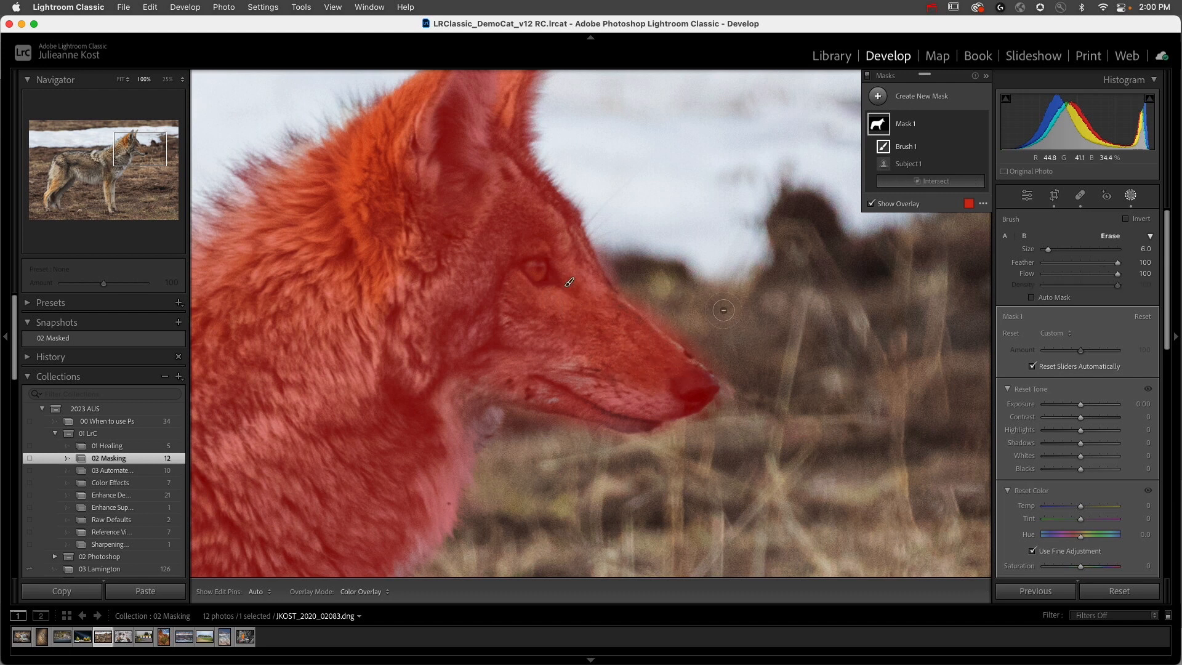
key(h)
Step: Subtract the ground between the coyote's hind legs from Mask 1 with a size 8 Auto Mask brush
drag(361, 377, 732, 225)
drag(320, 390, 680, 202)
mouse_move(435, 342)
mouse_down()
mouse_move(491, 260)
mouse_move(465, 227)
mouse_move(446, 307)
mouse_up()
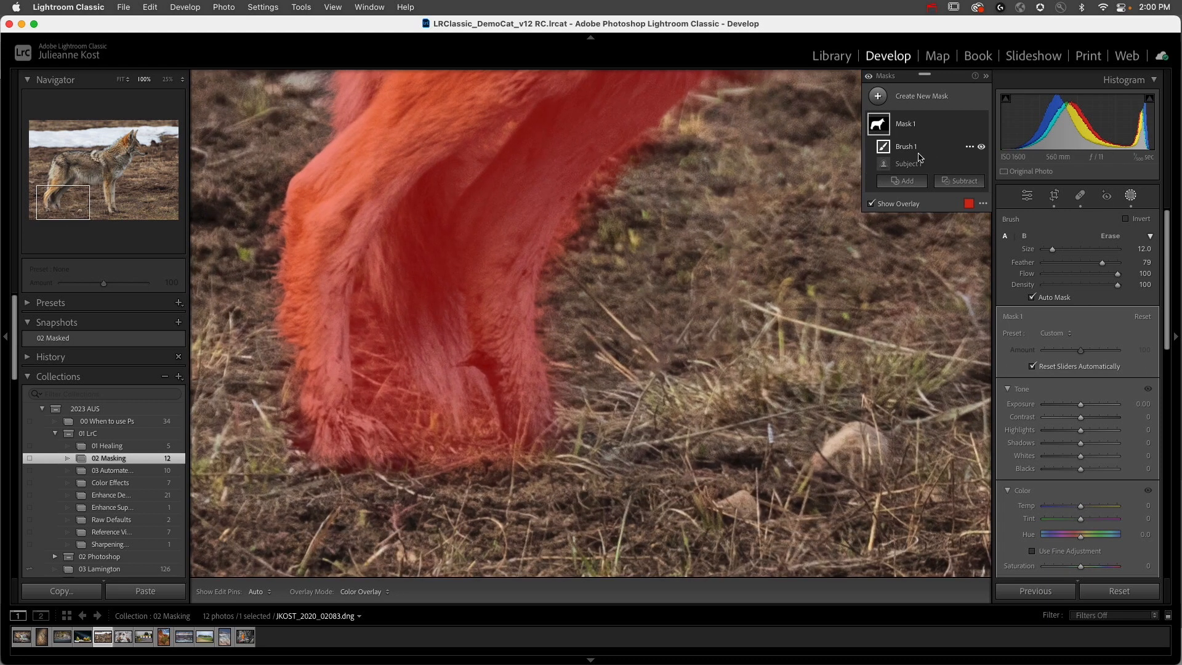
click(959, 183)
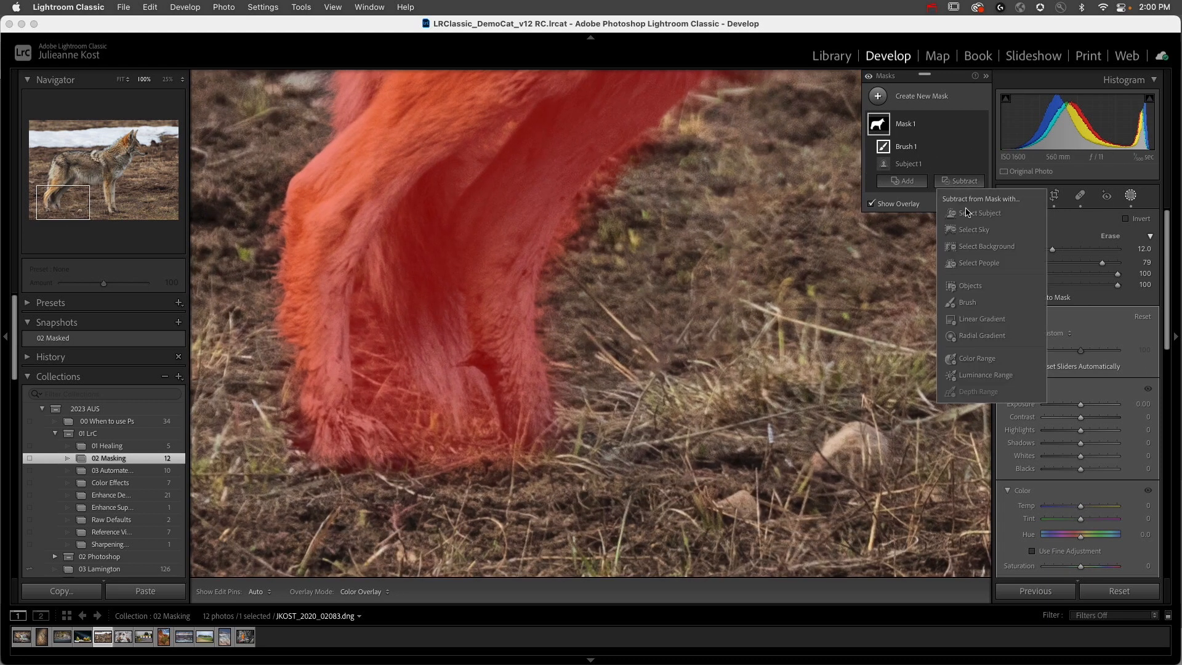
click(968, 302)
mouse_move(366, 310)
mouse_down()
mouse_move(365, 395)
mouse_move(382, 313)
mouse_move(366, 302)
mouse_move(402, 425)
mouse_move(386, 354)
mouse_move(438, 454)
mouse_move(470, 449)
mouse_move(470, 395)
mouse_move(486, 468)
mouse_up()
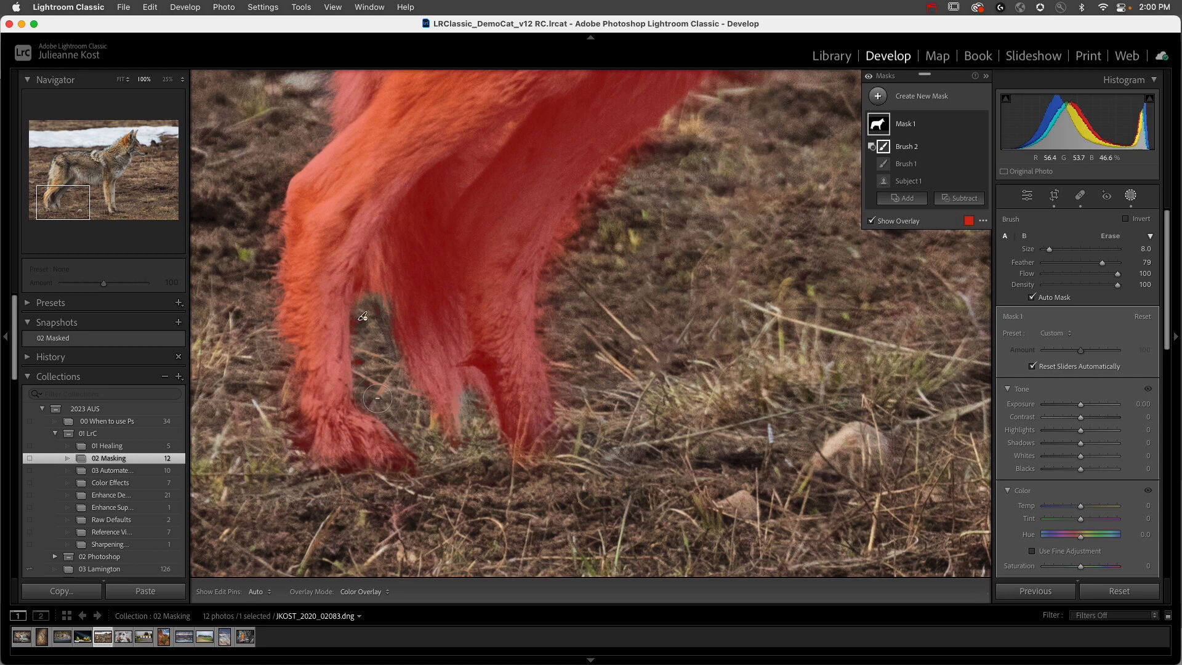
Step: Set the coyote mask's Saturation to 49
click(620, 312)
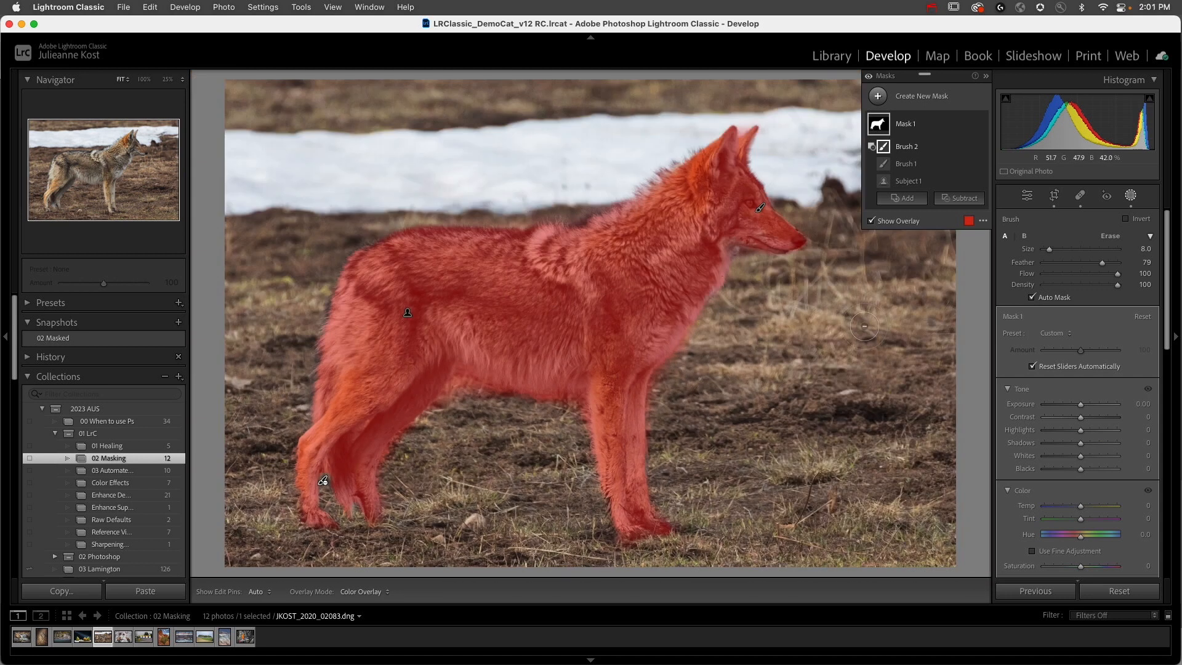
scroll(1085, 492, down, 2)
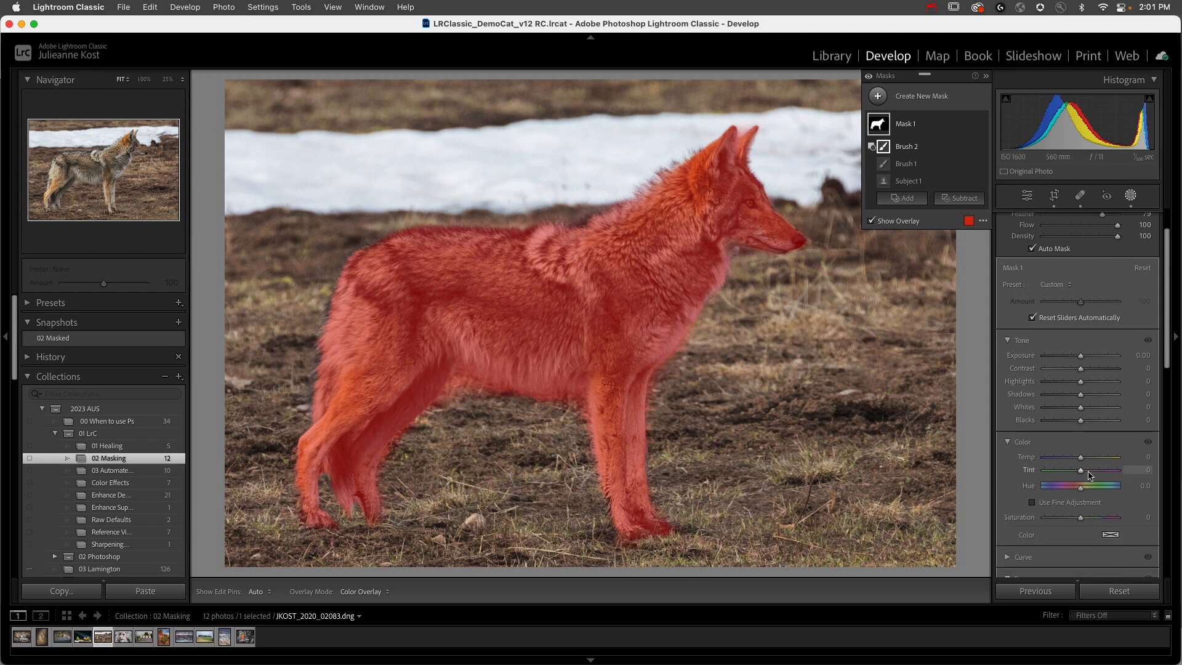
drag(1081, 519, 1093, 522)
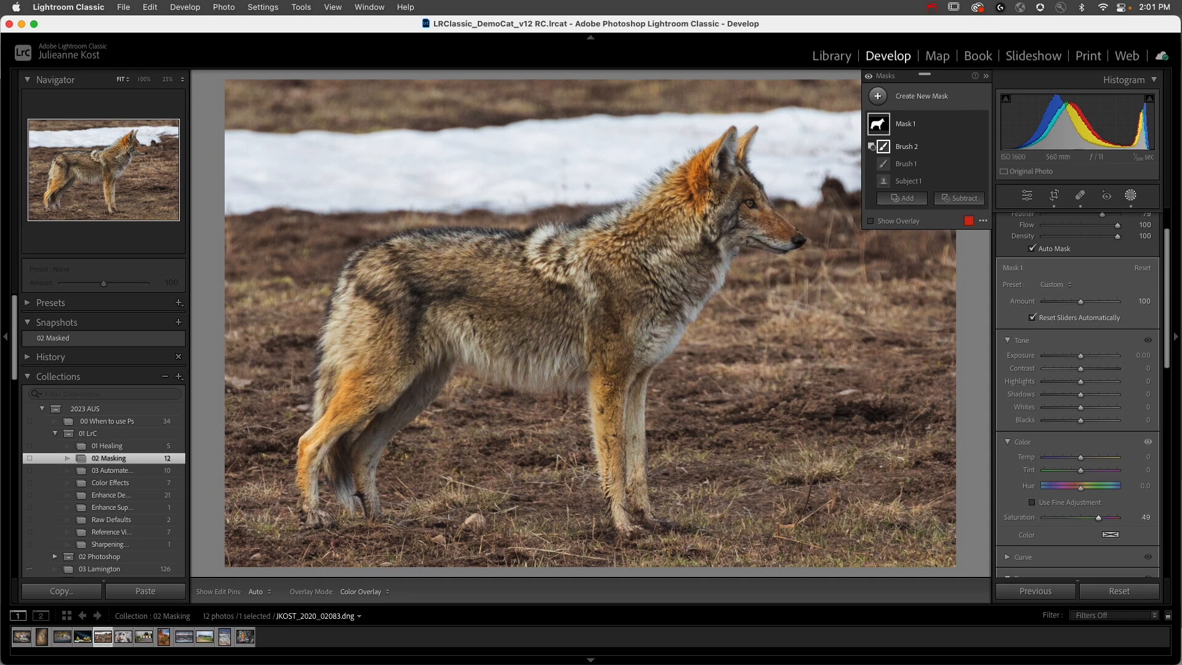
Step: Duplicate and invert Mask 1
click(970, 125)
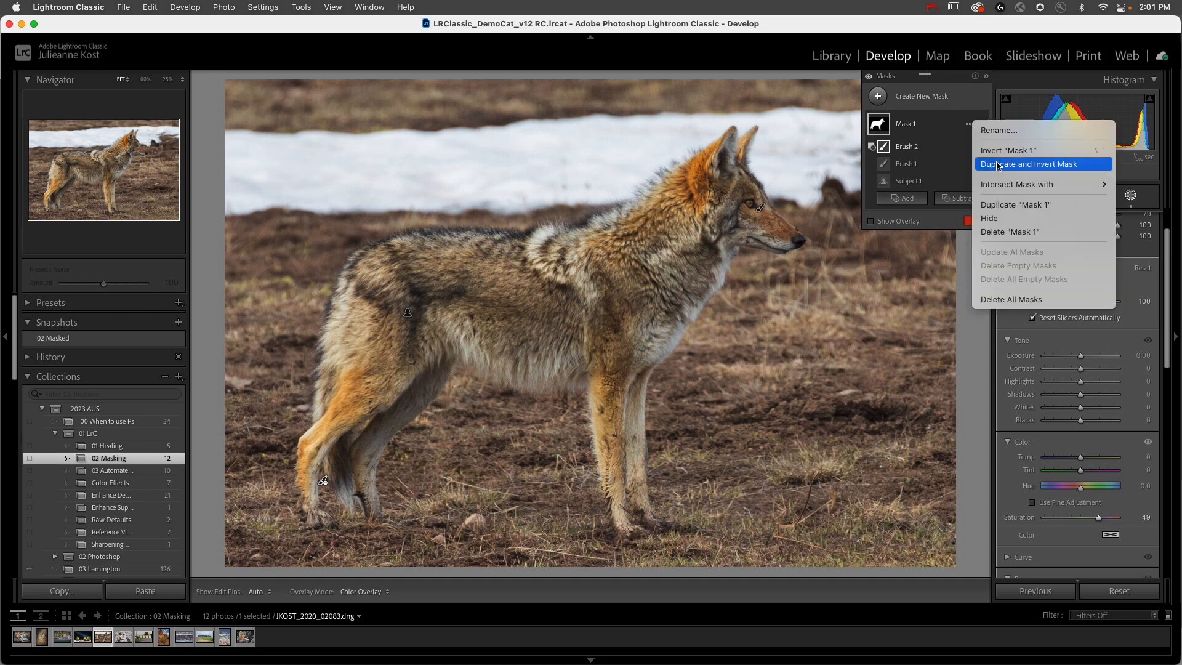
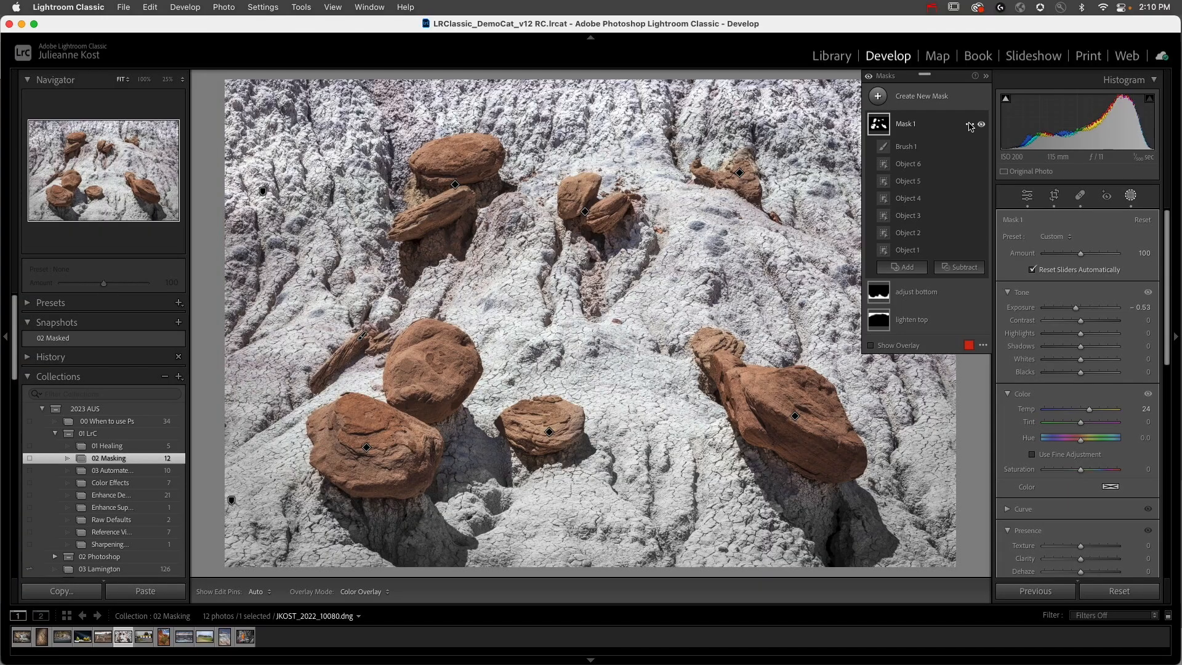
Step: Delete Mask 1 and create a new Objects mask by boxing the large boulder in the photo's lower-right area
click(969, 127)
click(997, 231)
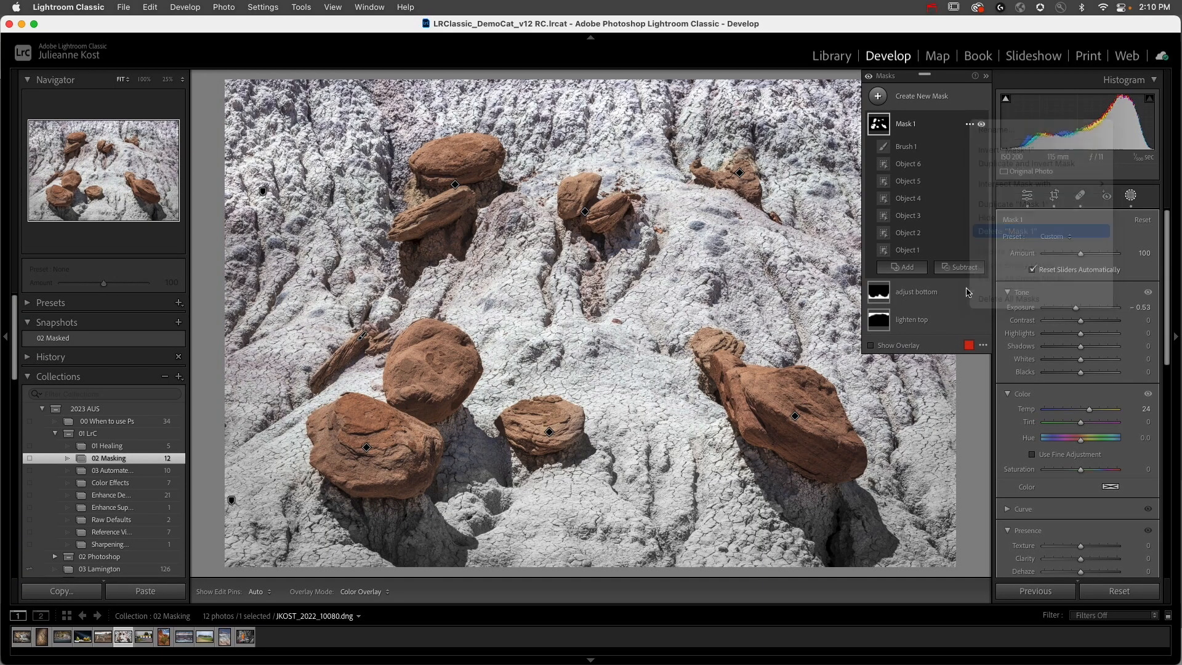
click(878, 97)
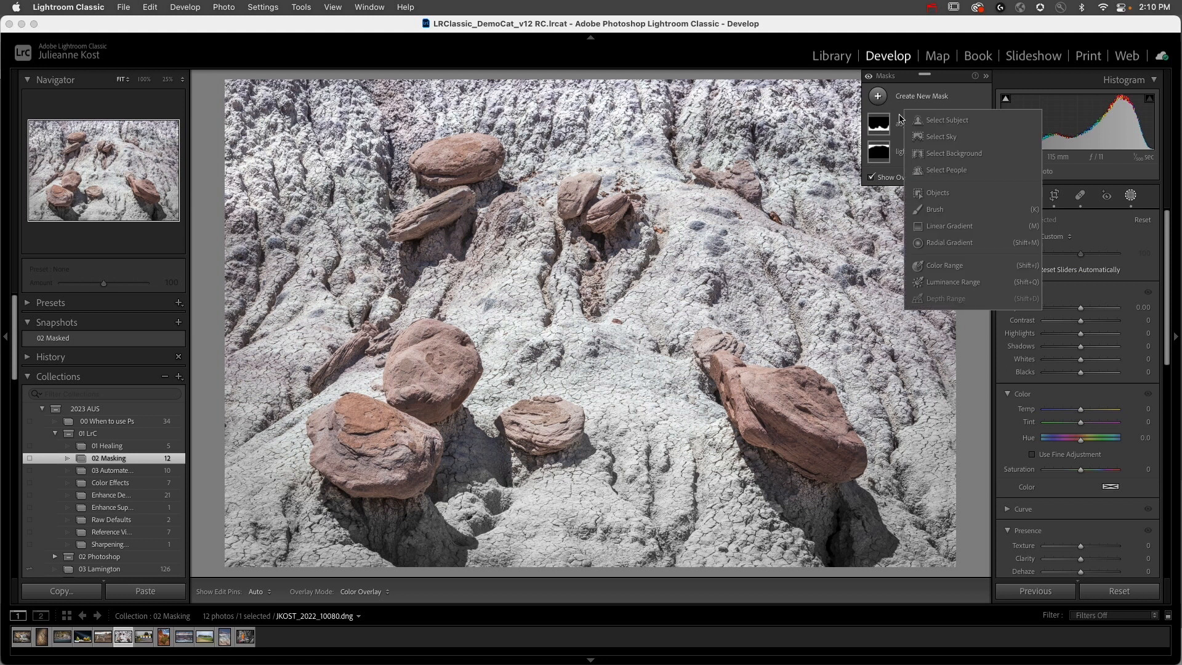
click(932, 193)
drag(673, 314, 880, 511)
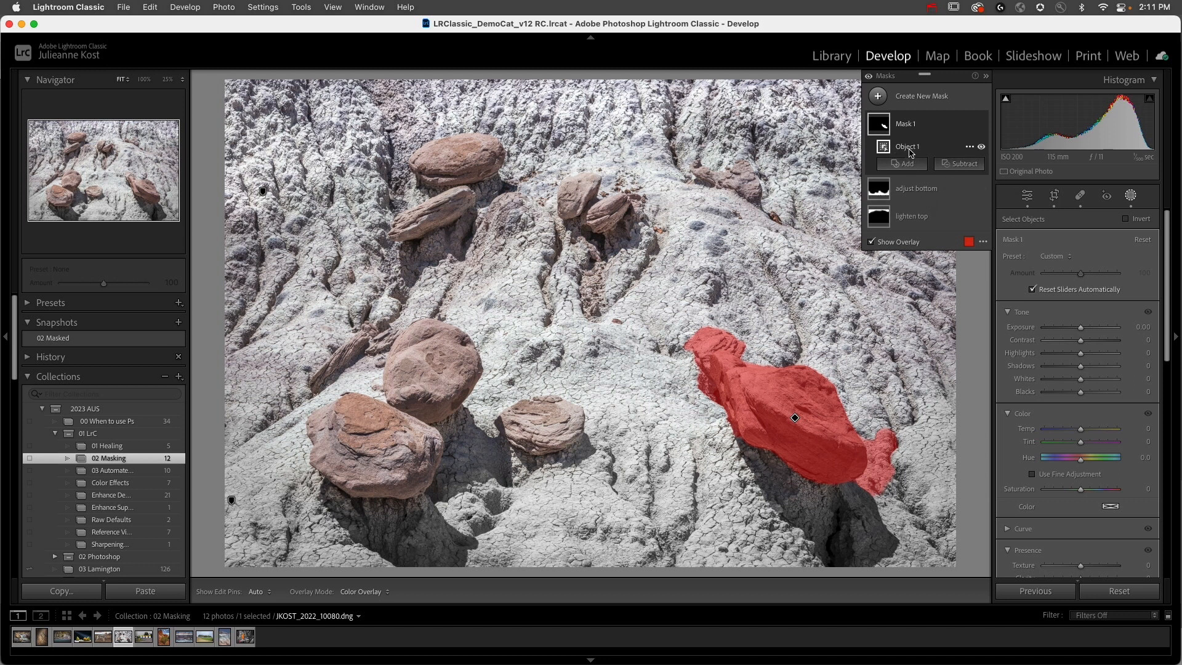
Step: Subtract the ground beside the large boulder and the small rock behind it from Mask 1, enlarging the brush to size 5
click(964, 164)
click(967, 287)
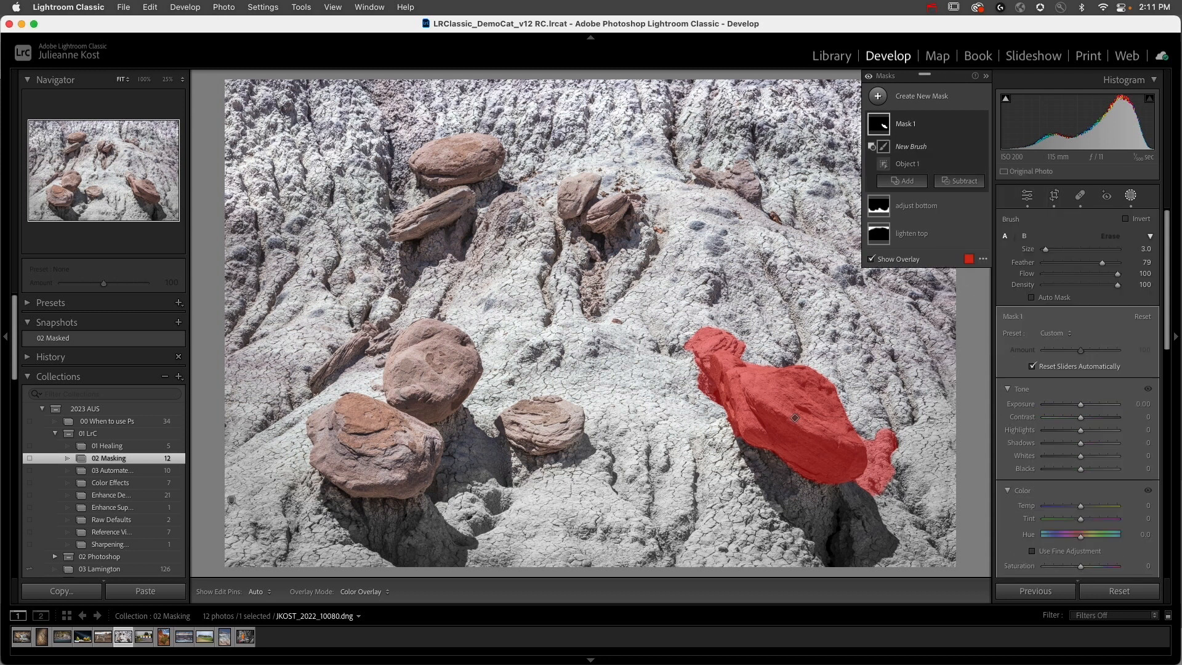
mouse_move(869, 477)
mouse_down()
mouse_move(878, 491)
mouse_move(879, 431)
mouse_move(893, 474)
mouse_move(897, 464)
mouse_up()
key(])
key(])
key(h)
mouse_move(736, 345)
mouse_down()
mouse_move(695, 339)
mouse_move(717, 329)
mouse_move(698, 370)
mouse_move(714, 406)
mouse_up()
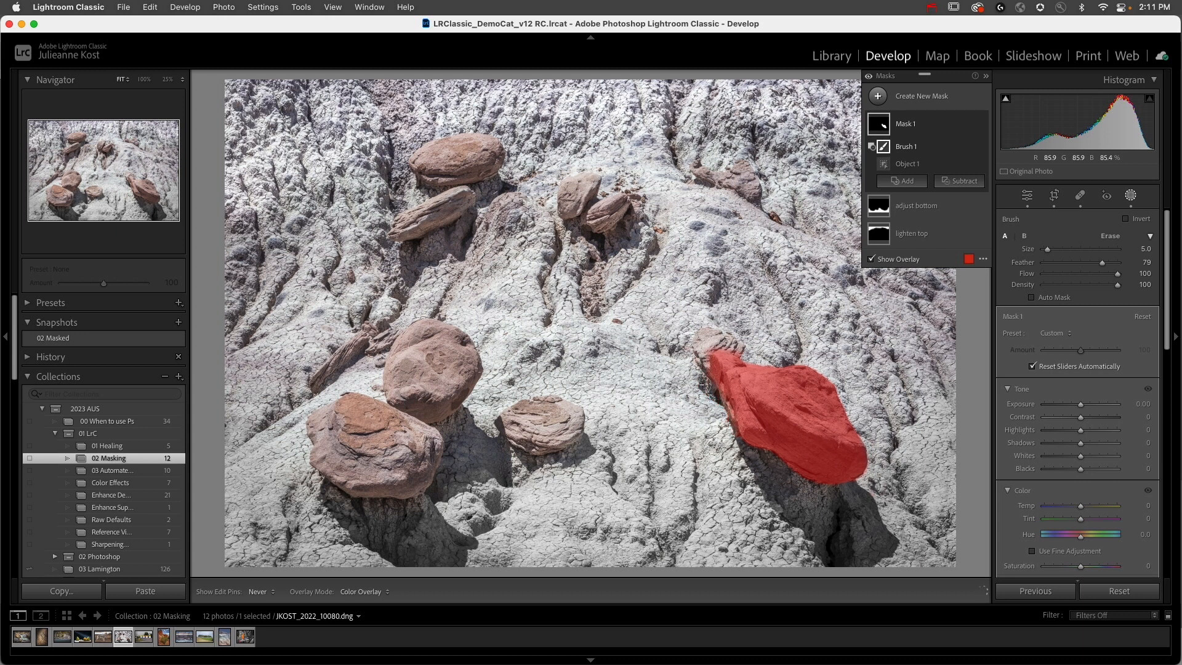
key(h)
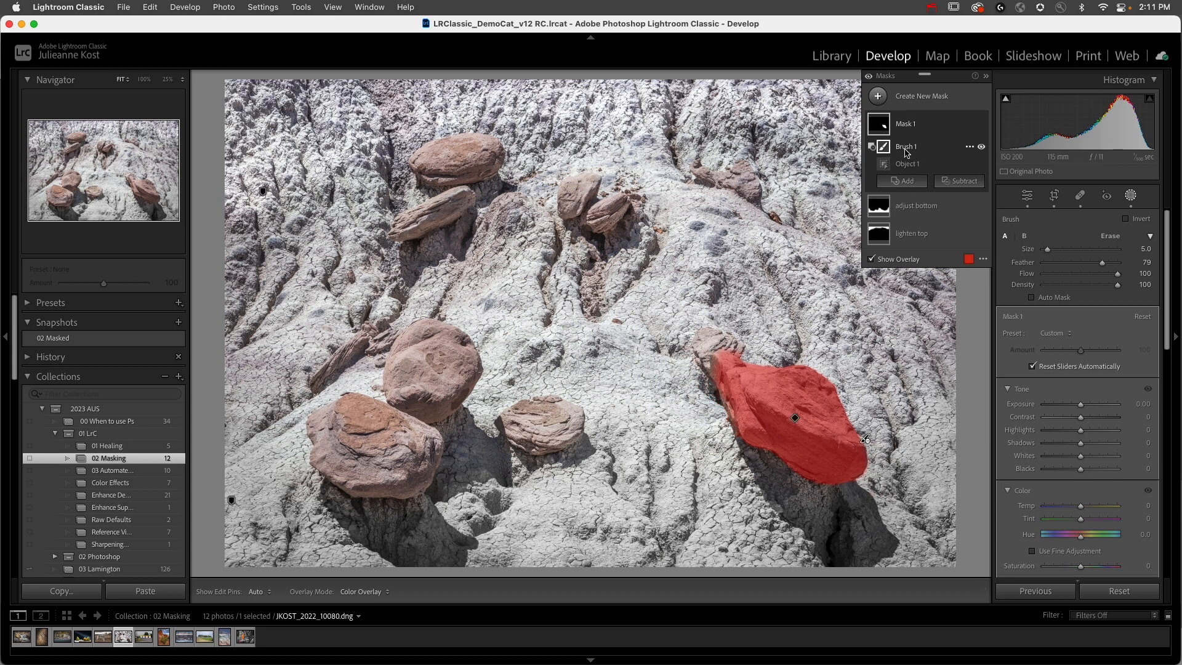
Step: Add the pair of upper-middle rocks to Mask 1 as an Objects selection
click(913, 181)
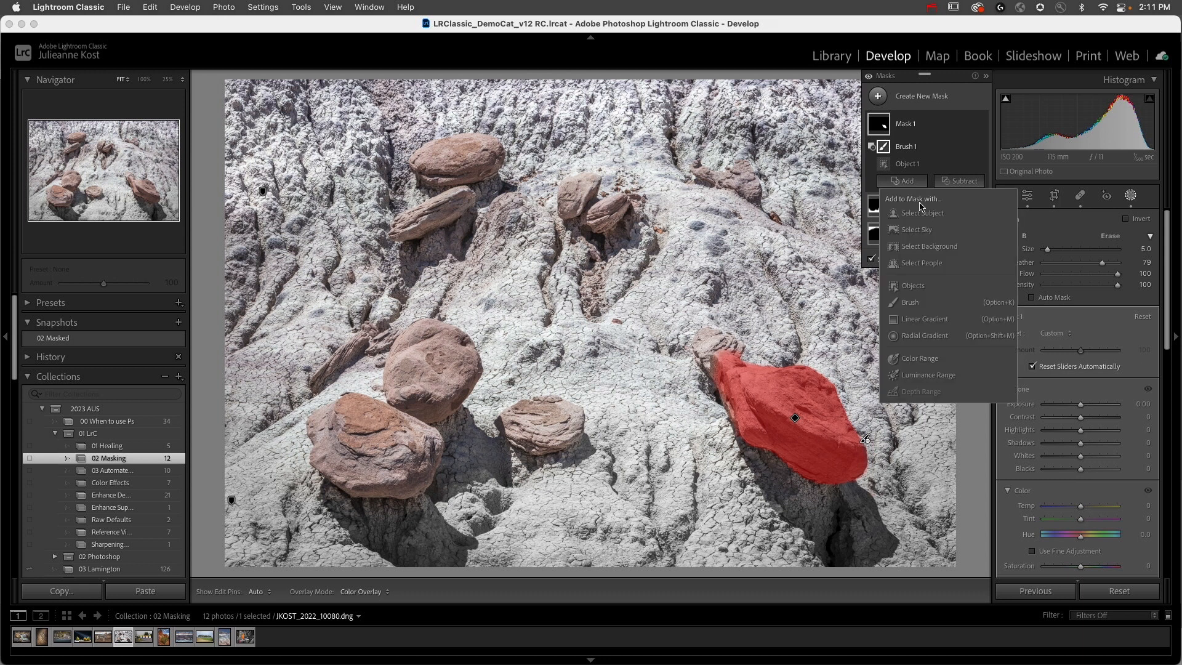
click(916, 286)
drag(568, 205, 642, 244)
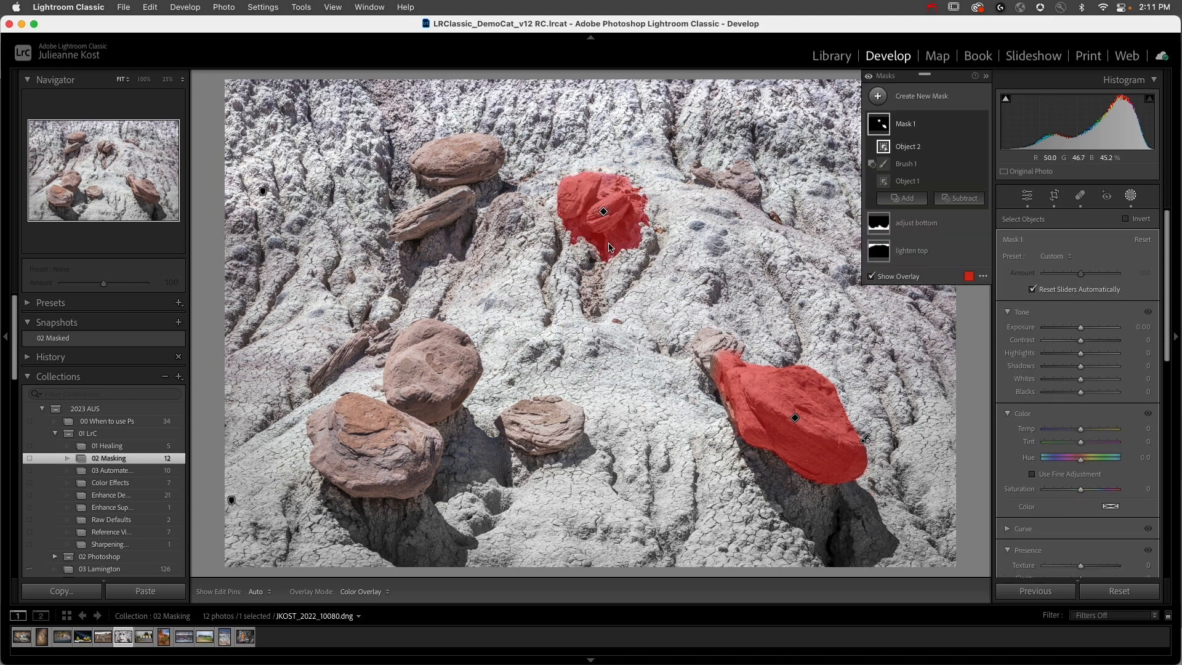
Step: Place Brush 1 above Object 2 in Mask 1 and subtract the ground around the upper-middle rocks
click(905, 164)
key(h)
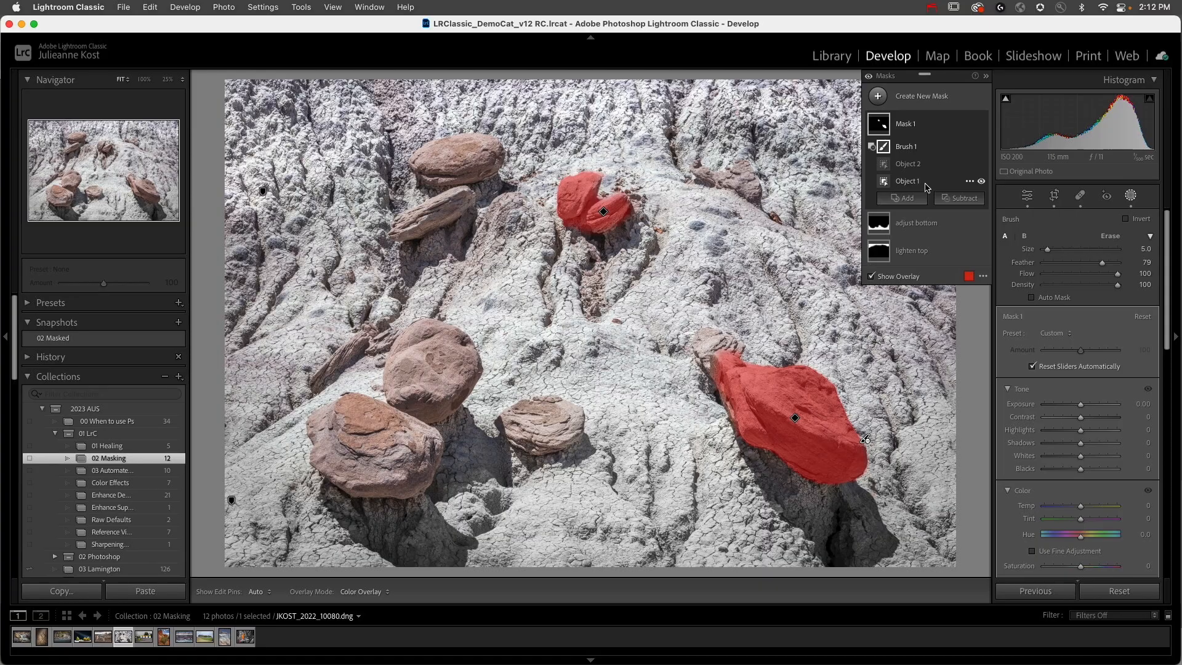
click(920, 181)
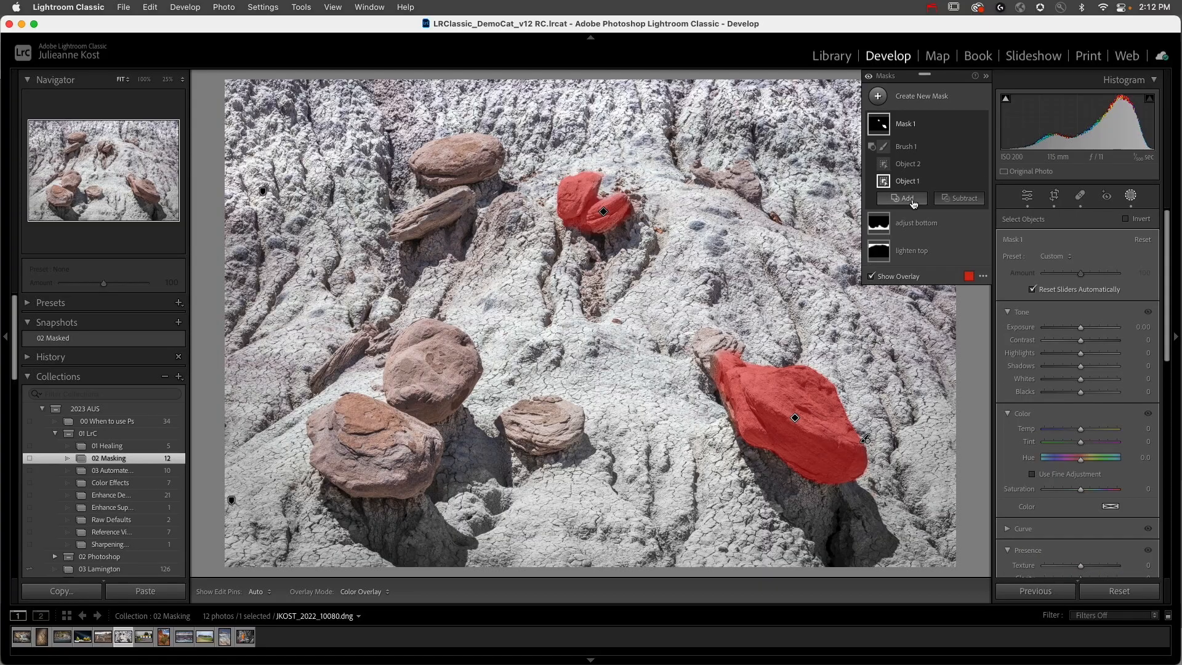
Step: Add the group of lower-left boulders to Mask 1 with Objects and move Object 3 below Brush 1
click(913, 198)
click(932, 263)
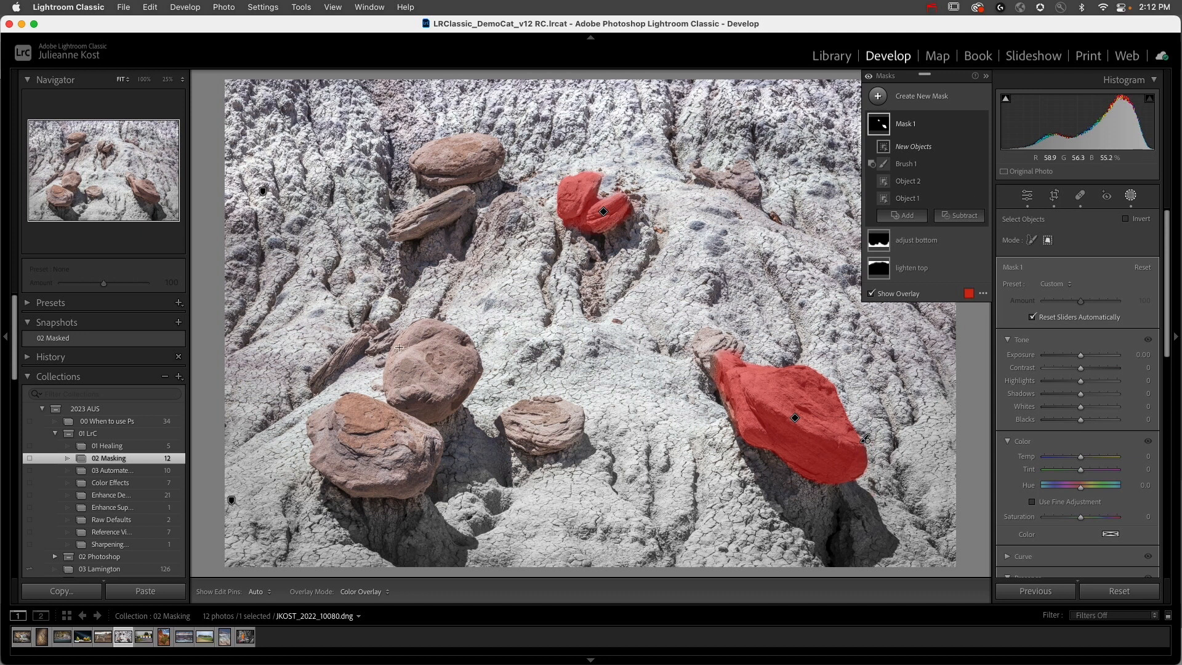
drag(289, 313, 602, 520)
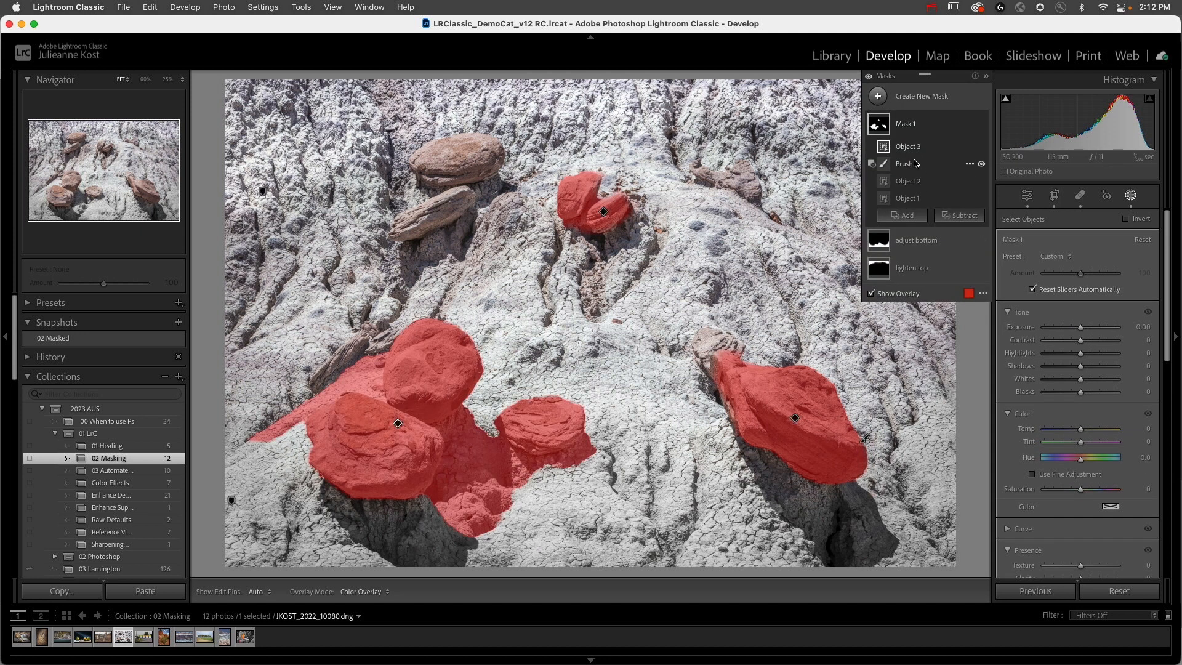
drag(906, 150, 909, 191)
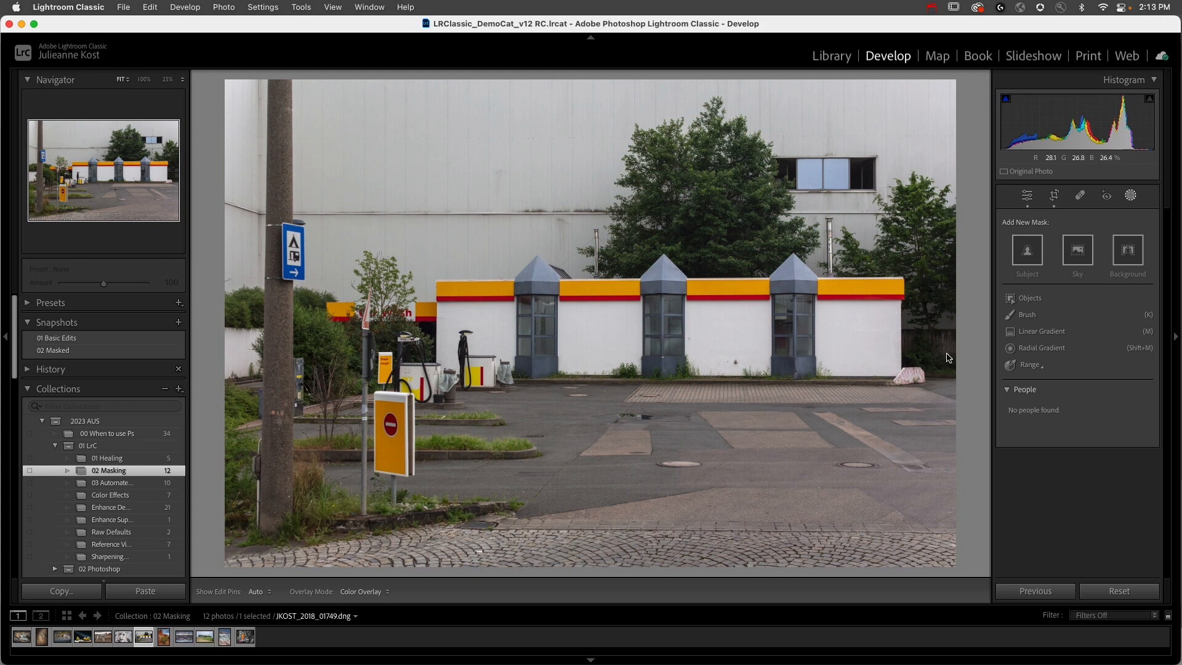
Step: Create a Color Range mask on the gas station photo by sampling the yellow of the foreground sign
click(1038, 365)
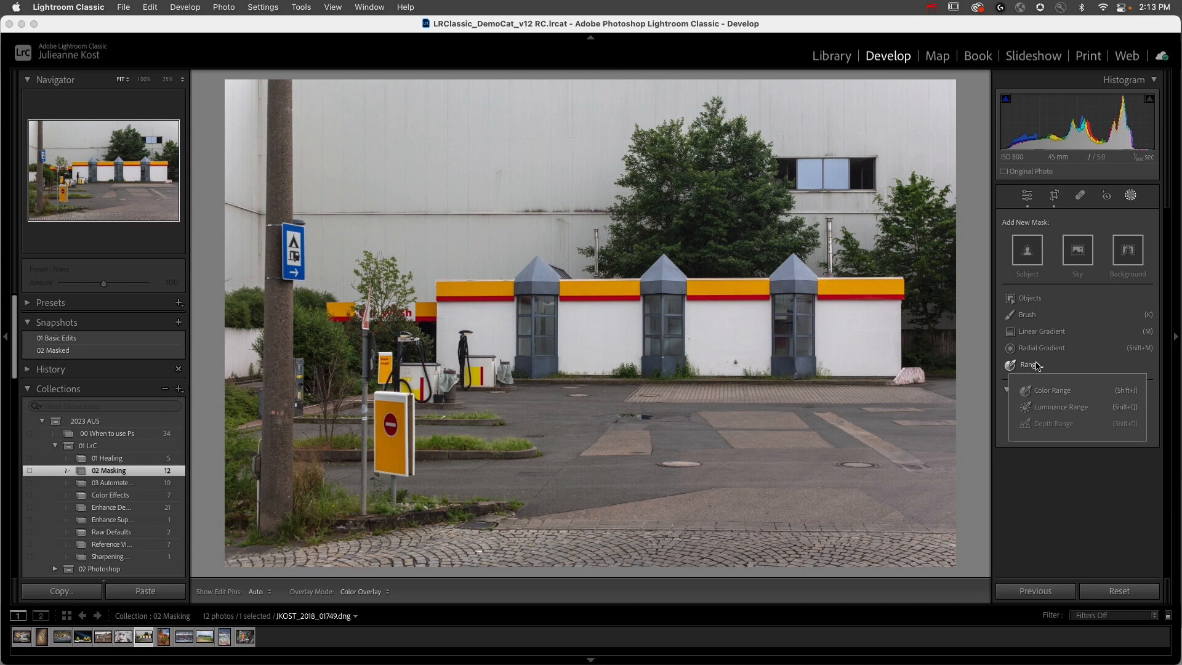
click(1052, 390)
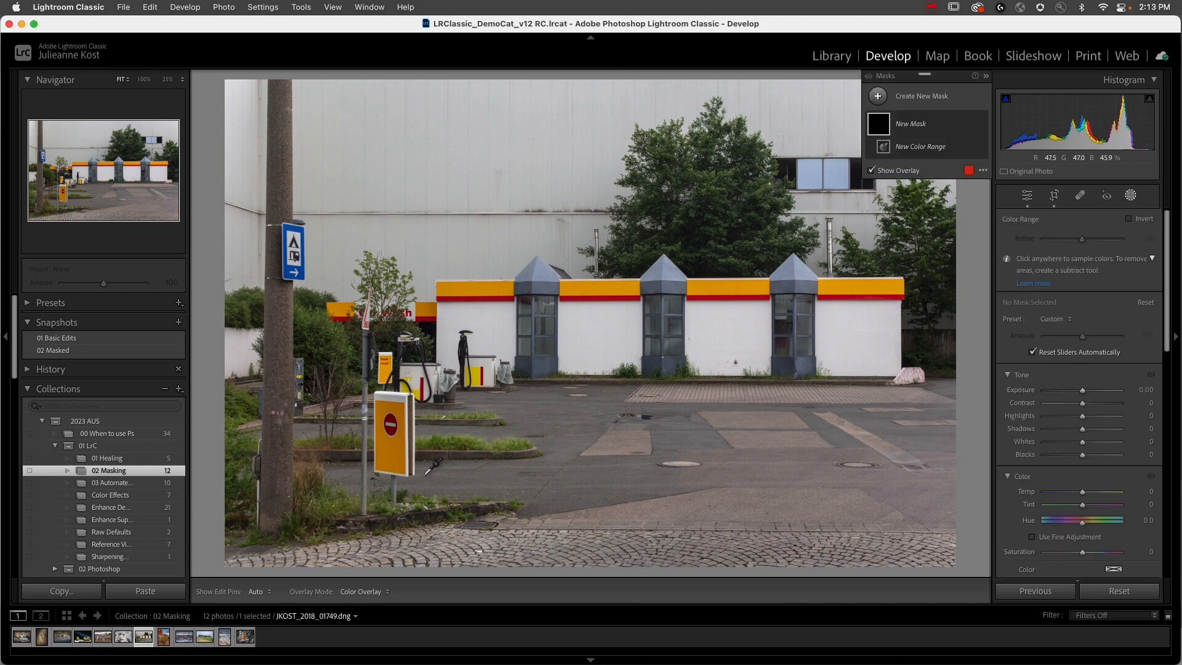
click(397, 448)
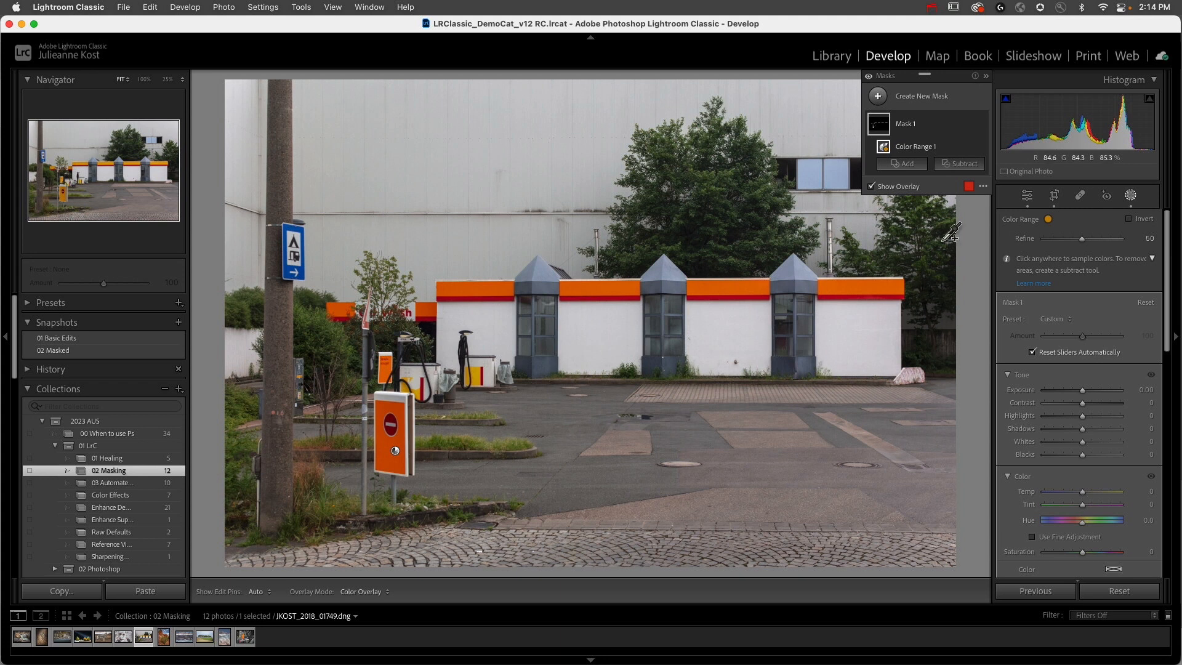
Step: Try sampling the tree, the middle tower's roof and the blue sign as the mask's color range
click(730, 172)
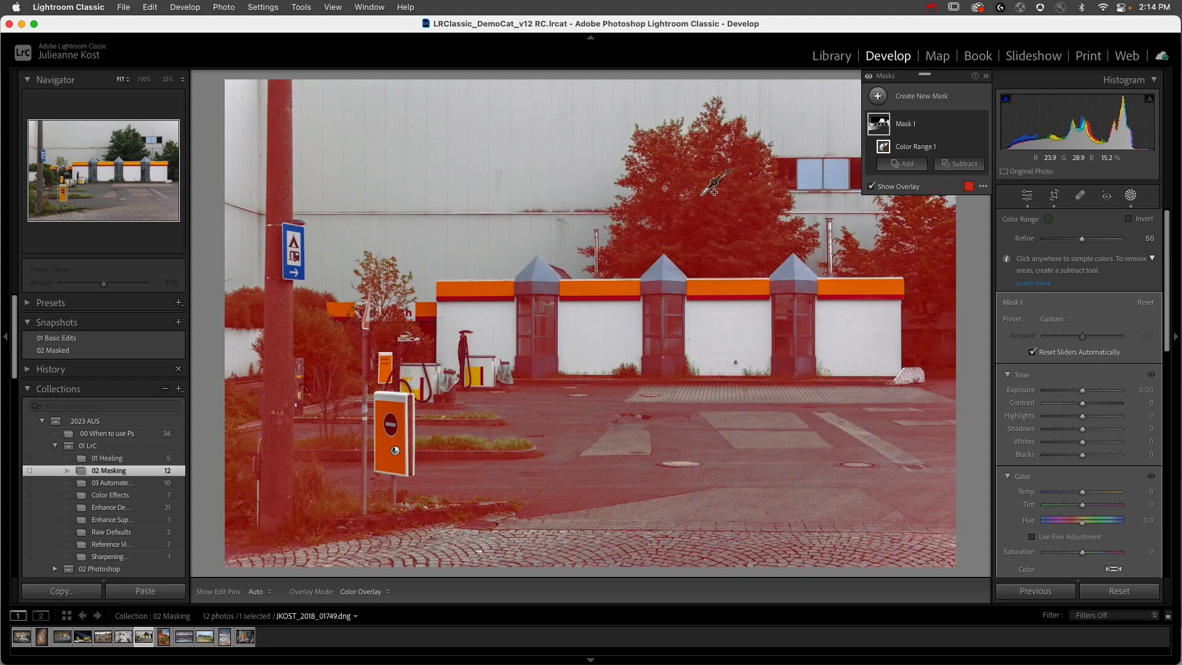
click(670, 262)
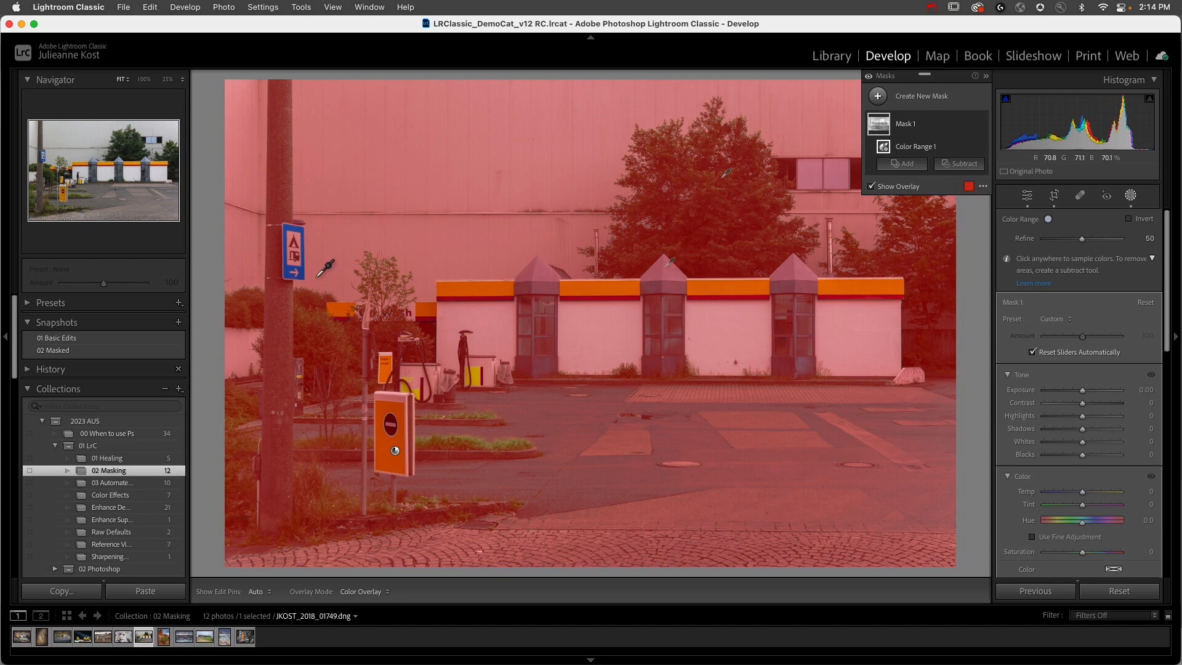
click(289, 269)
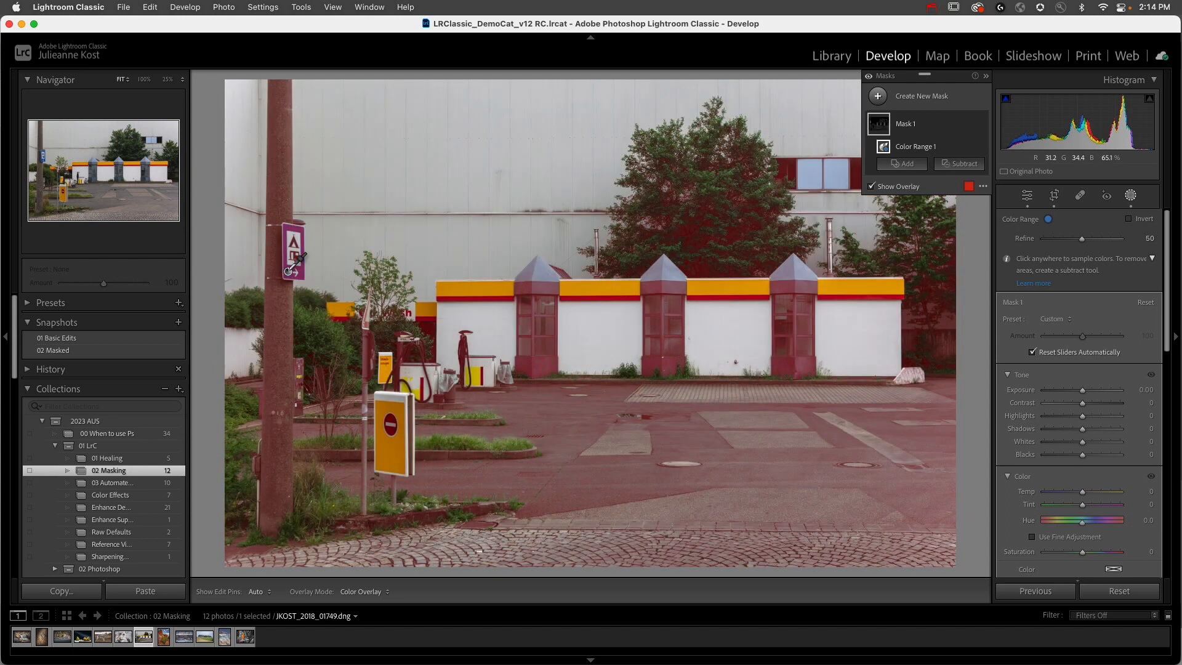
Step: Resample the foreground sign's yellow with Refine 49 and set the mask's Hue to -180.0
drag(385, 445, 400, 465)
drag(401, 463, 400, 464)
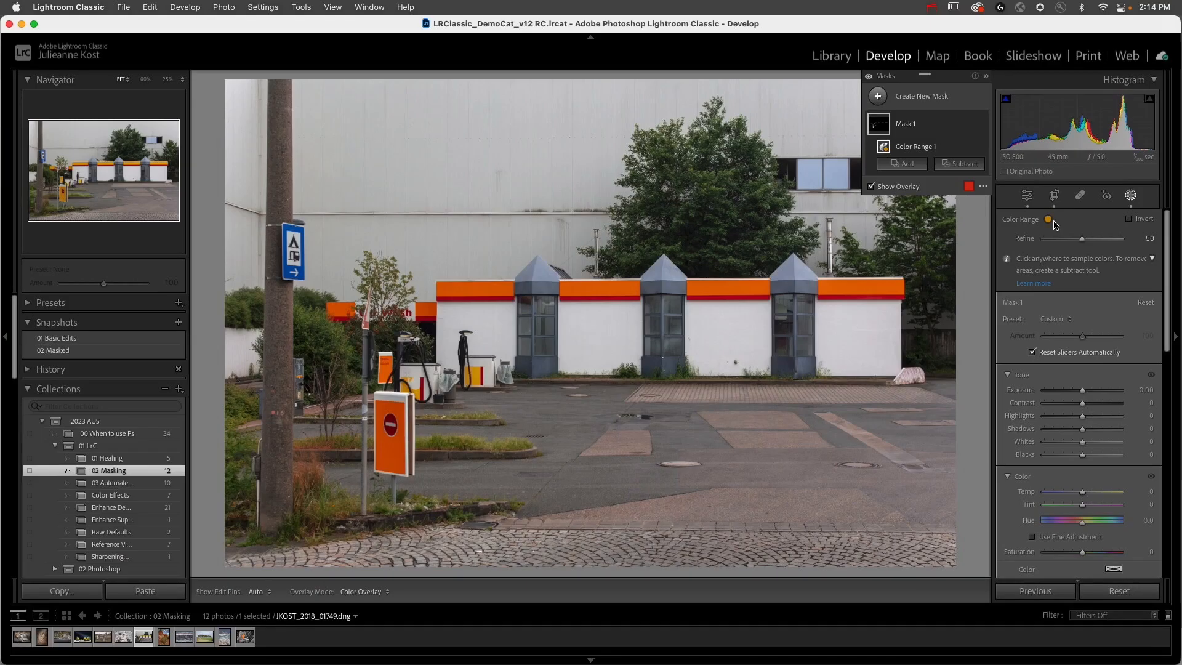
mouse_move(1081, 239)
mouse_down()
mouse_move(1056, 243)
mouse_move(1082, 244)
mouse_up()
drag(1082, 522, 1011, 525)
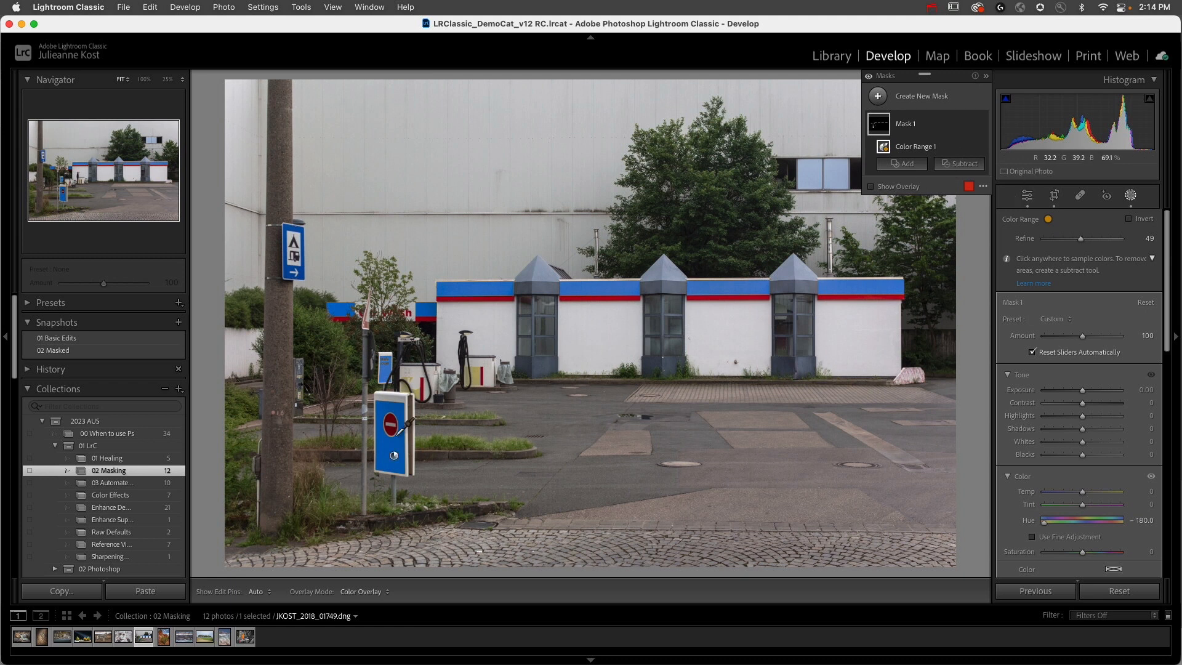
Step: Subtract the building's colored stripe and the small pump sign from Mask 1 using a size 14 brush with Feather 7
click(977, 164)
click(968, 286)
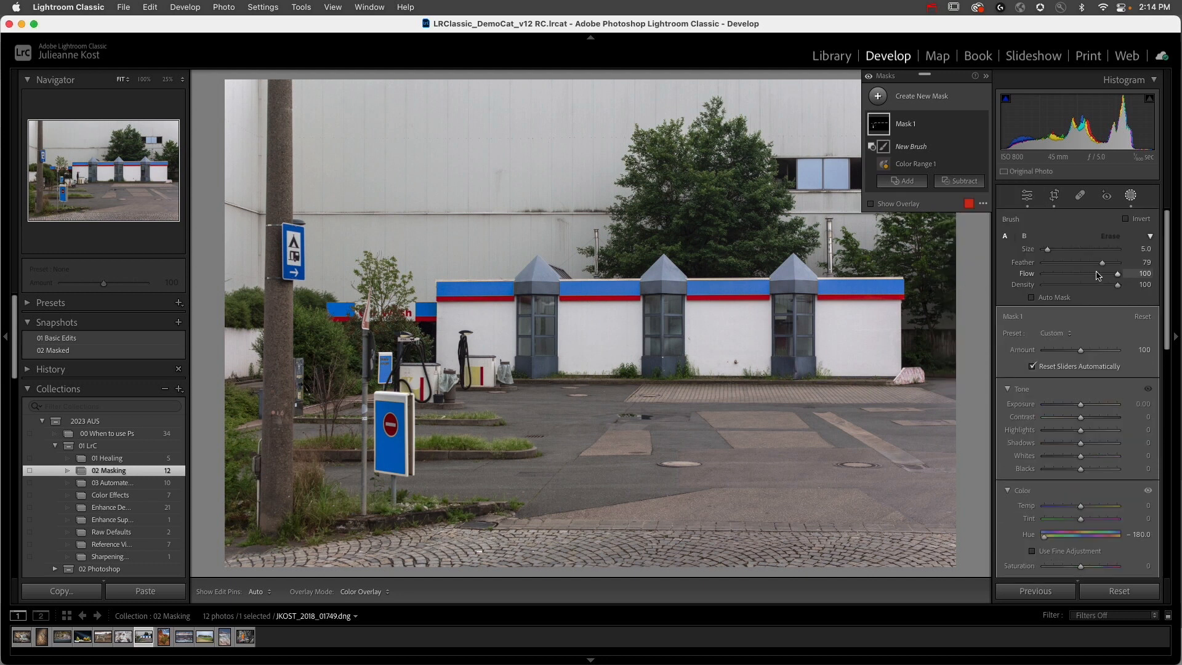
drag(1101, 266, 1048, 266)
scroll(800, 284, up, 3)
mouse_move(800, 283)
mouse_down()
mouse_move(902, 284)
mouse_move(437, 289)
mouse_up()
mouse_move(509, 382)
mouse_down()
mouse_move(469, 362)
mouse_move(429, 364)
mouse_move(441, 375)
mouse_move(364, 345)
mouse_move(397, 354)
mouse_move(421, 331)
mouse_move(398, 314)
mouse_move(306, 316)
mouse_move(448, 304)
mouse_move(416, 316)
mouse_up()
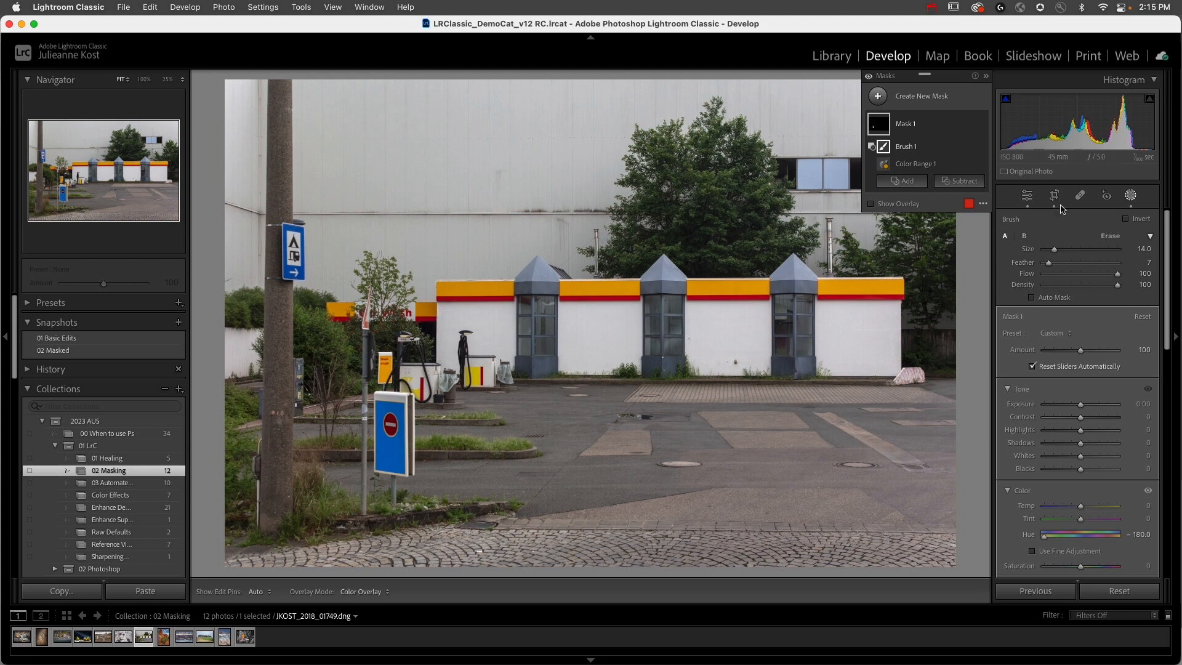
Step: Toggle Mask 1's visibility to compare the foreground sign with and without the hue change
click(981, 124)
click(981, 125)
click(981, 125)
click(981, 125)
click(980, 125)
click(981, 125)
click(980, 126)
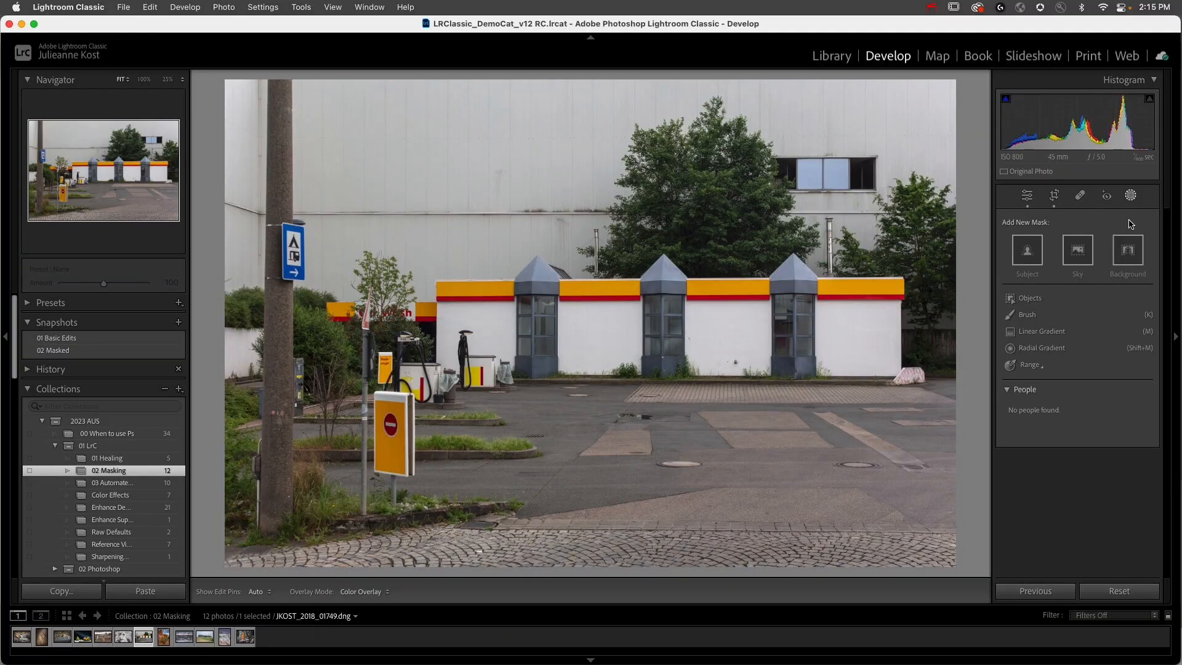
Step: Paint a new brush mask loosely over the foreground sign and its surroundings and set its Hue to -180.0
click(1037, 315)
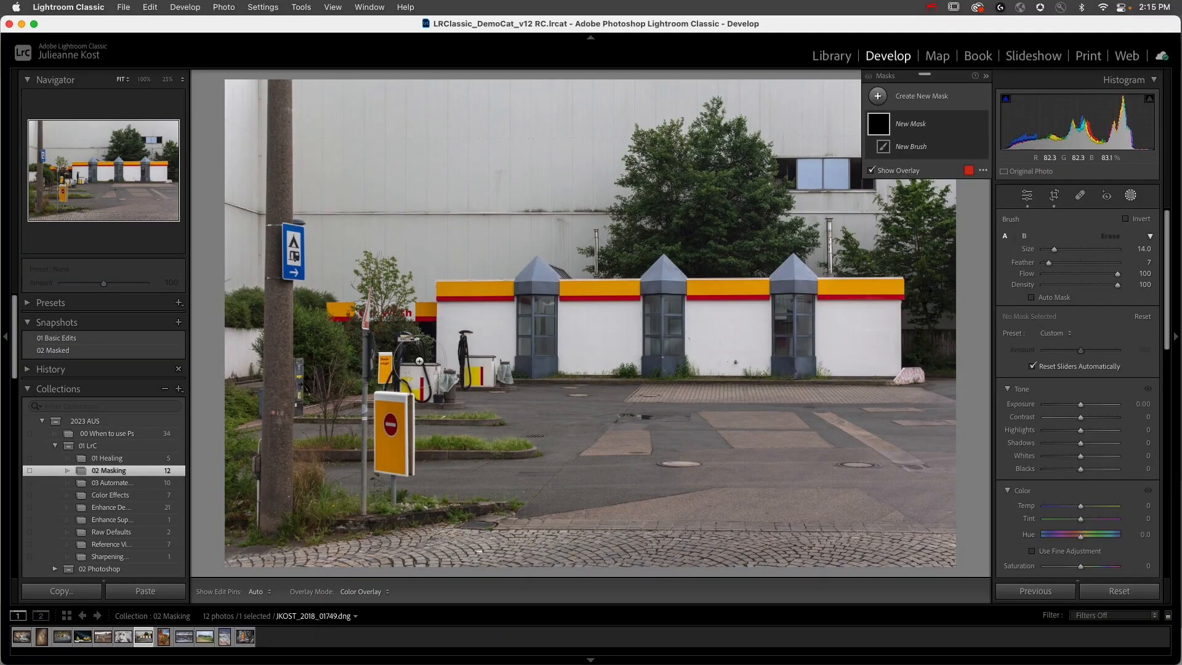
mouse_move(388, 425)
mouse_down()
mouse_move(368, 428)
mouse_move(424, 453)
mouse_move(375, 459)
mouse_move(434, 449)
mouse_up()
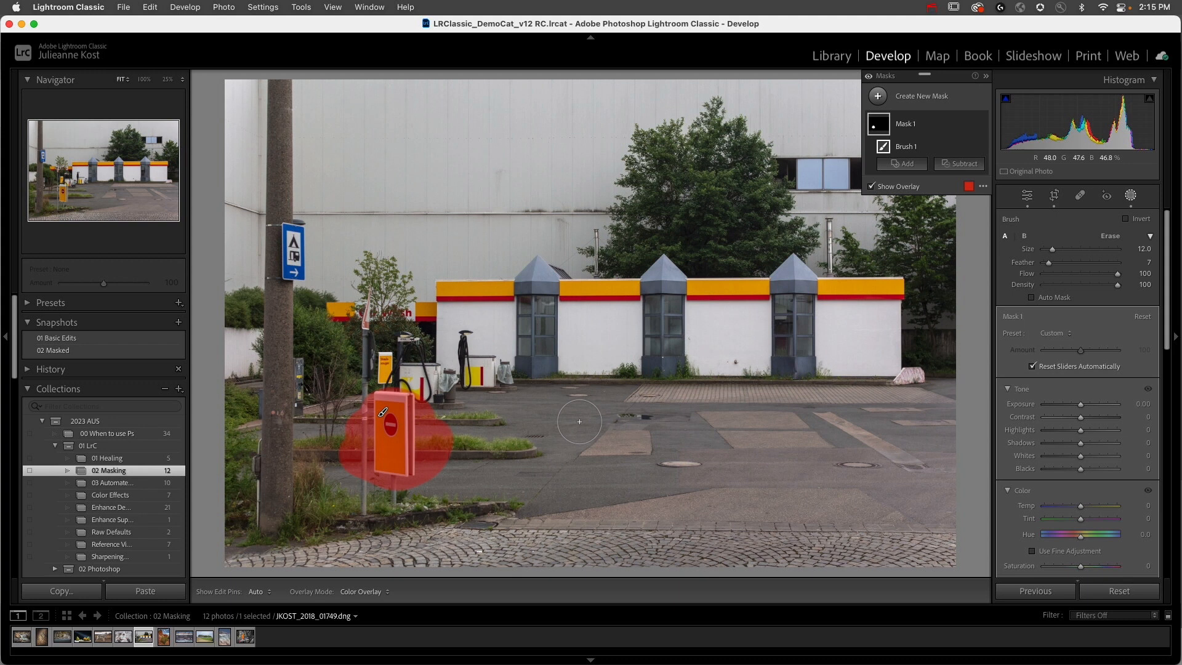
click(393, 428)
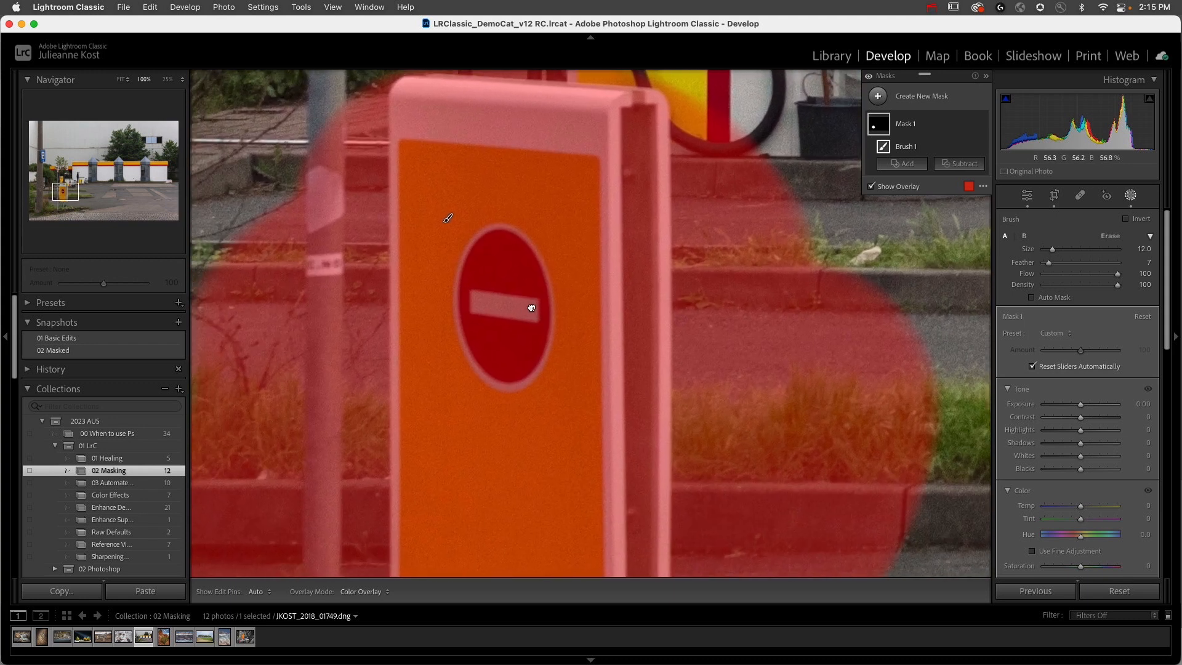
key(super+minus)
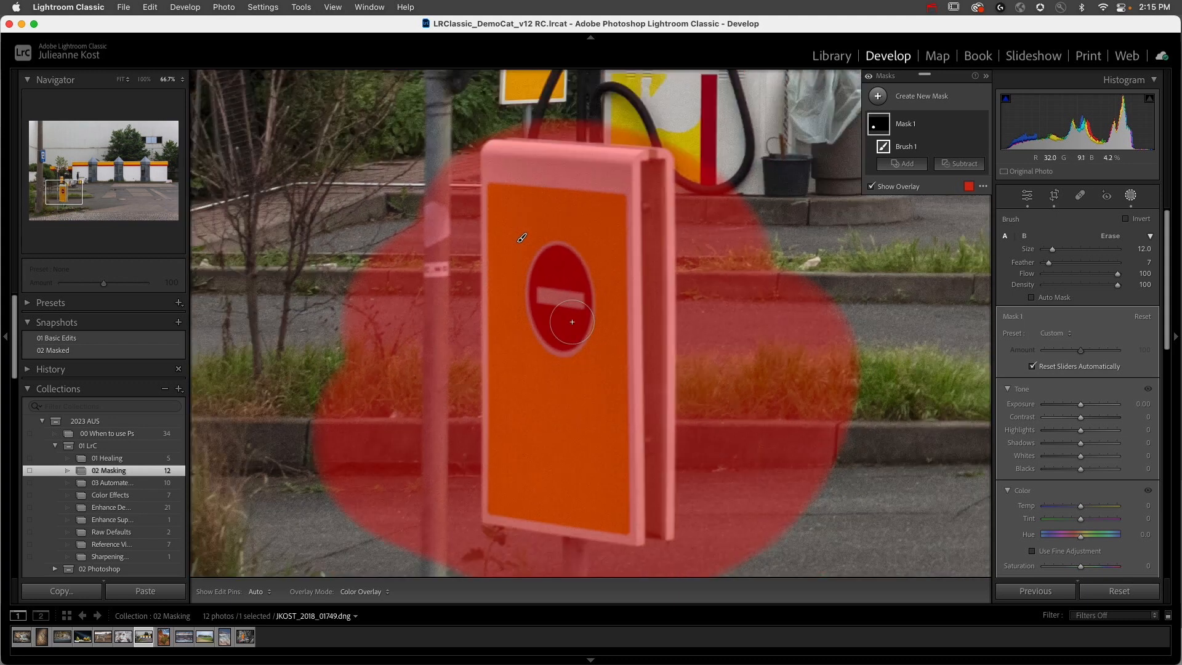
key(super+minus)
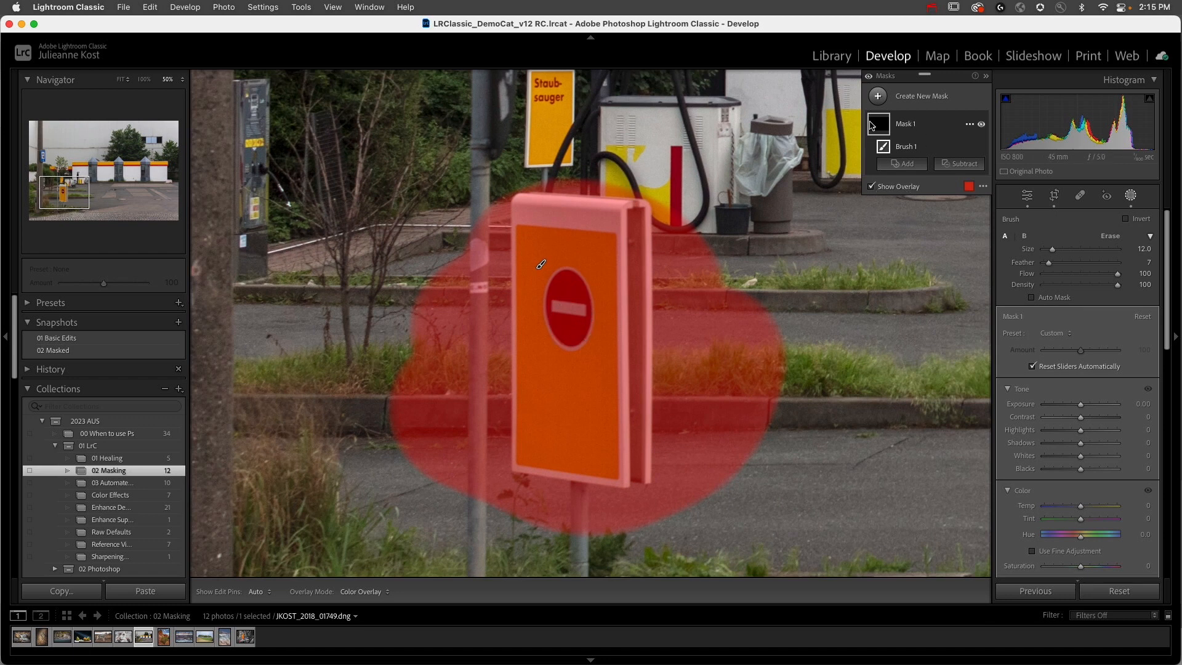
drag(1080, 534, 1042, 534)
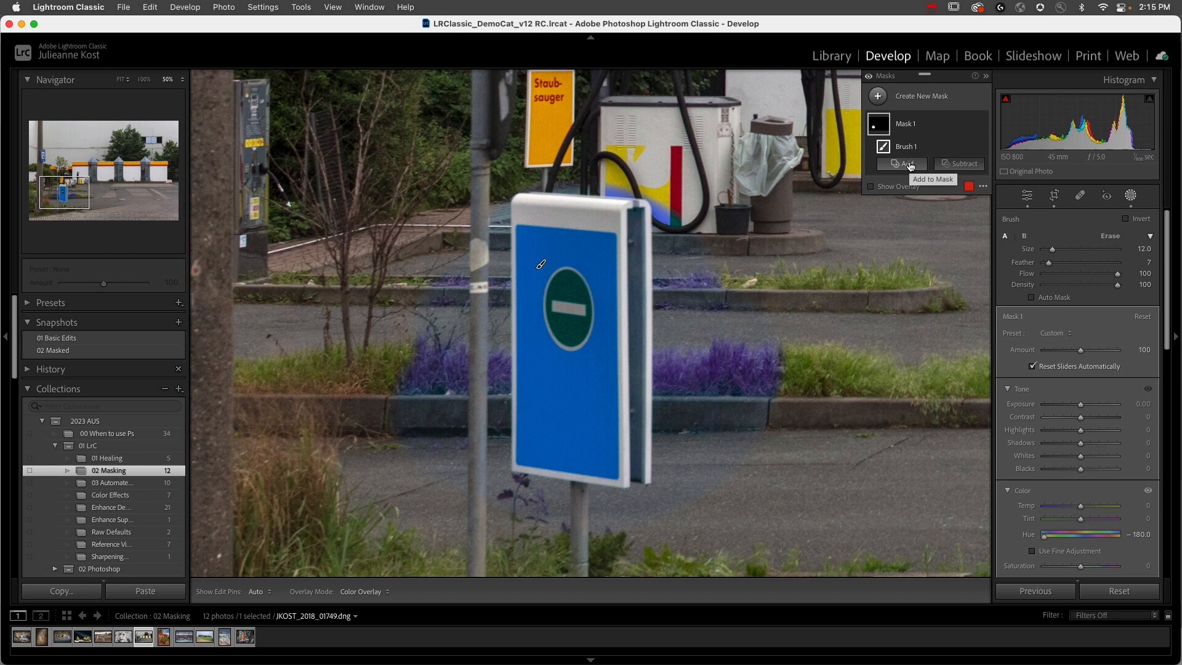
Step: Intersect Mask 1 with a Color Range sampled from the foreground sign's panel and set Refine to 43
key(o)
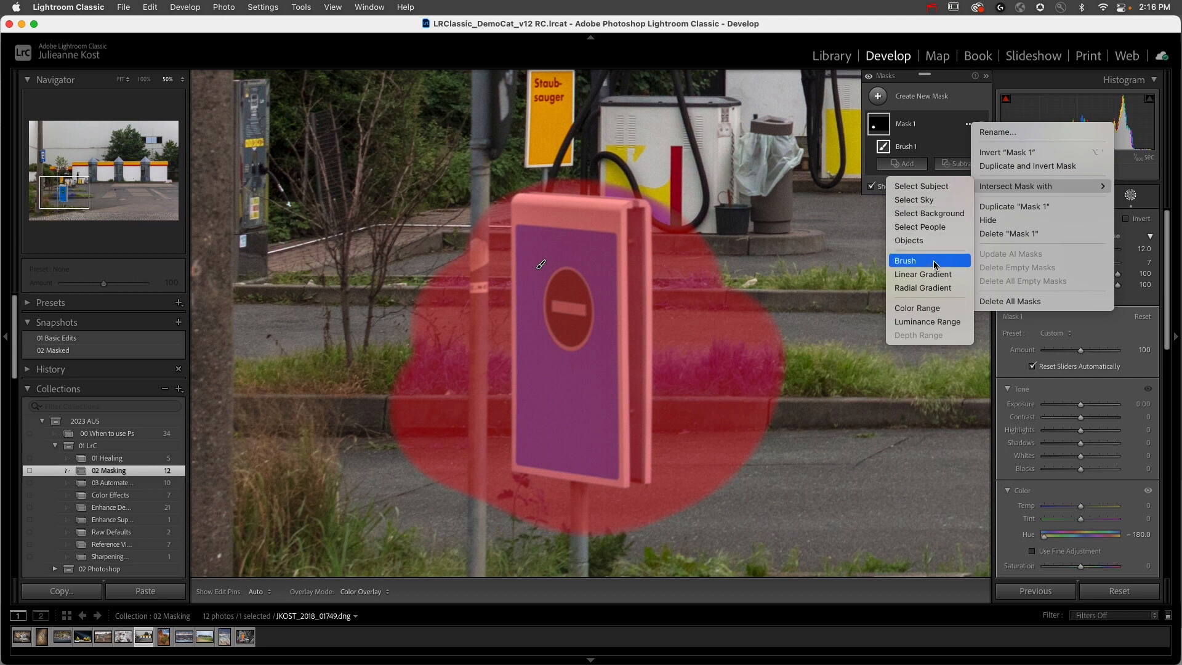
click(946, 311)
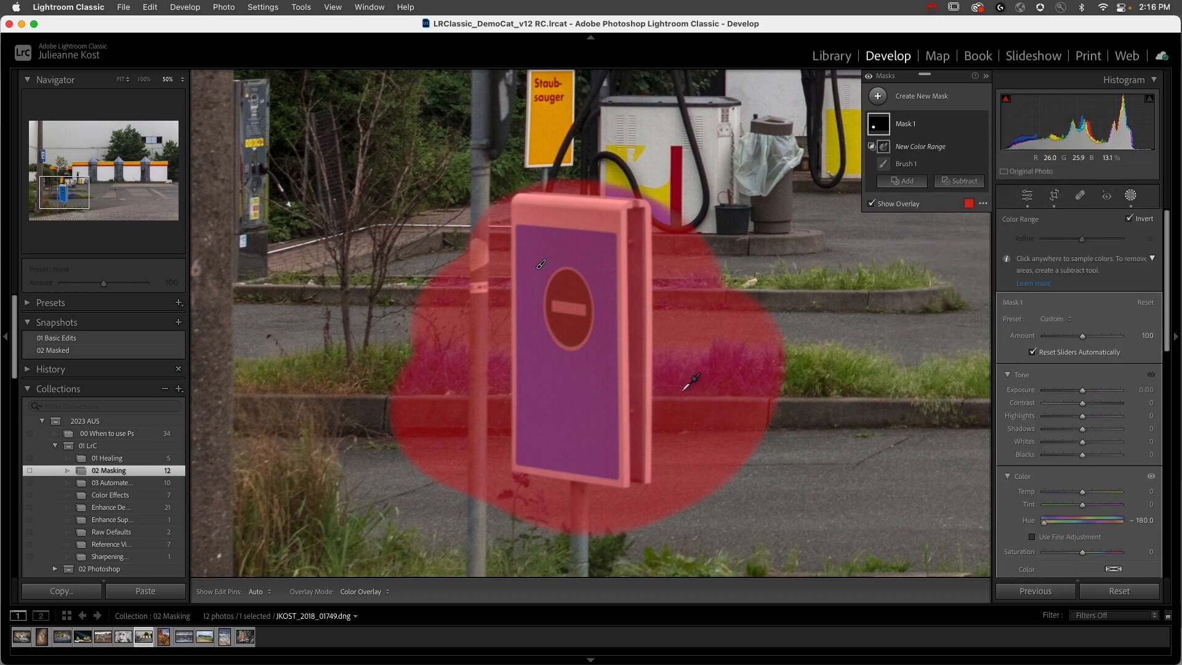
drag(545, 381, 590, 417)
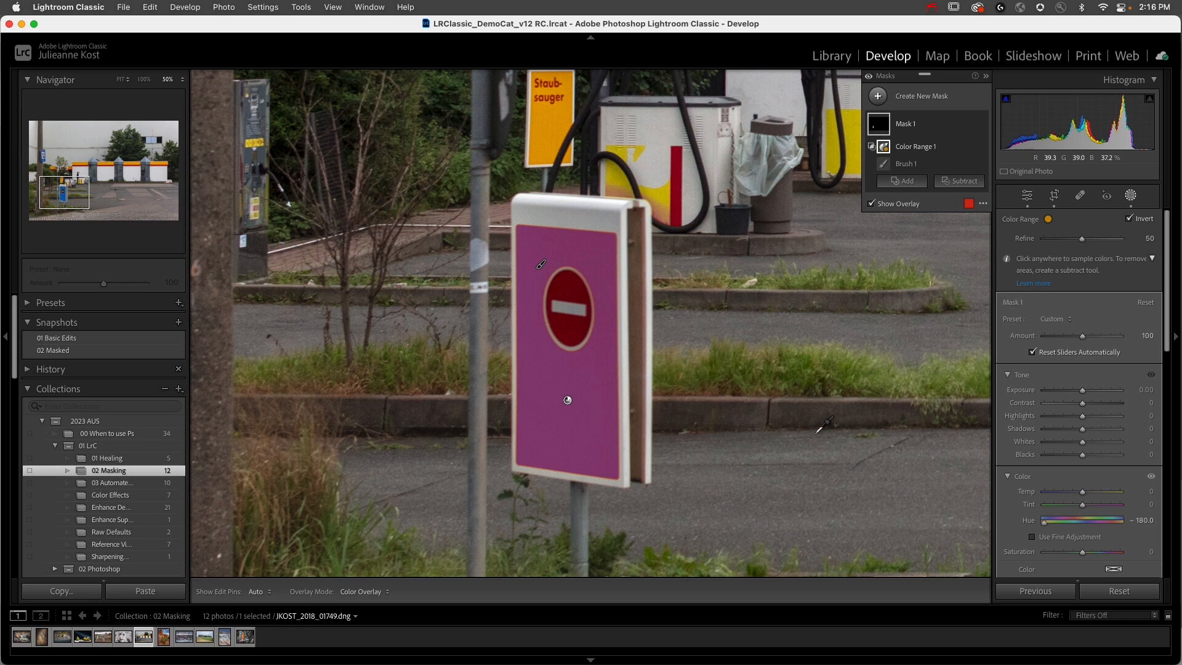
mouse_move(1081, 238)
mouse_down()
mouse_move(1059, 241)
mouse_move(1076, 240)
mouse_up()
Step: Set Mask 1's Hue to -52.3 and select its Brush 1 component
mouse_move(1061, 522)
mouse_down()
mouse_move(1117, 521)
mouse_move(1046, 522)
mouse_move(1104, 522)
mouse_move(1071, 522)
mouse_up()
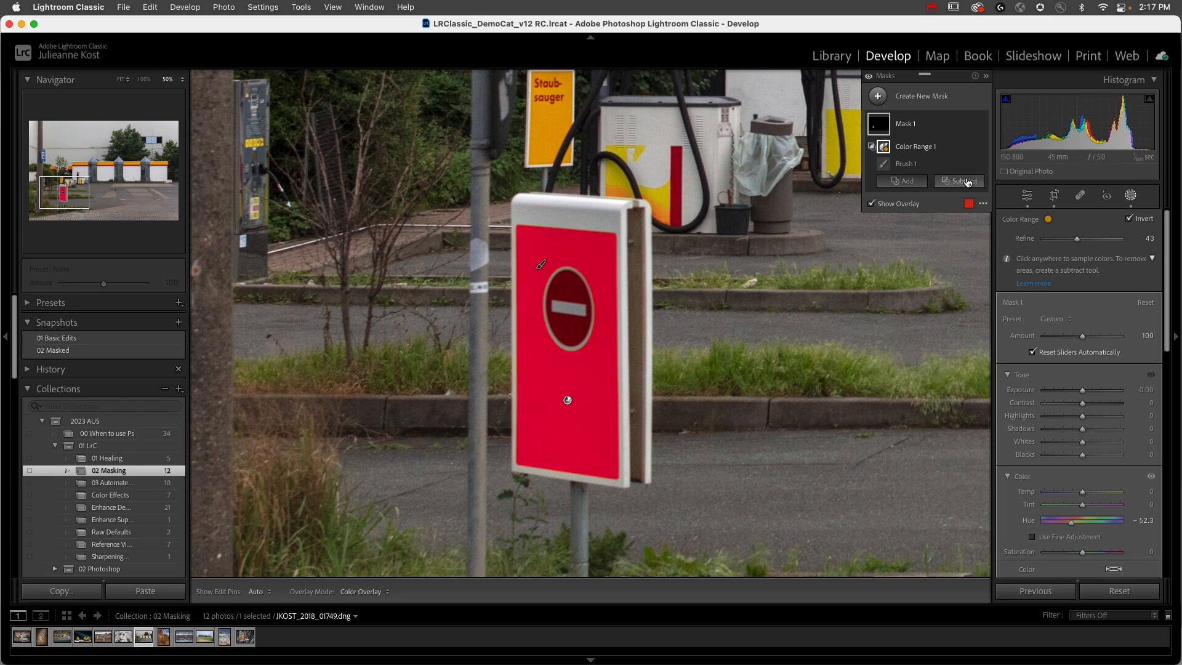
click(906, 165)
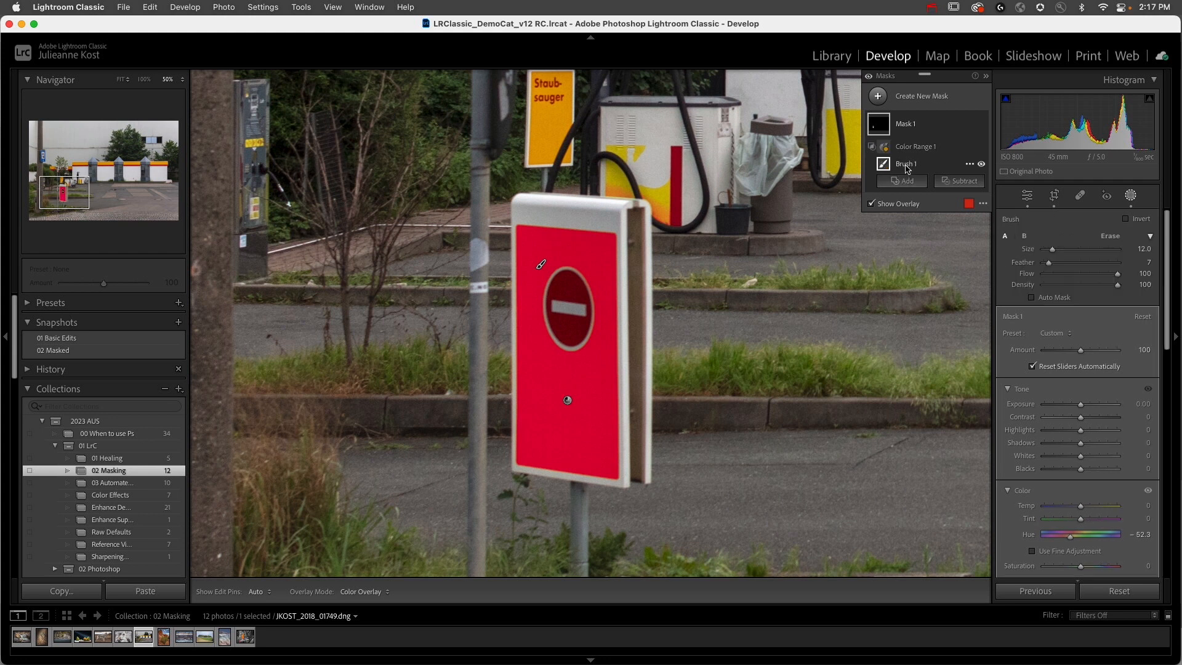
Step: Switch Brush 1 to Erase mode and toggle the edit pins' visibility over the sign
click(1109, 236)
key(h)
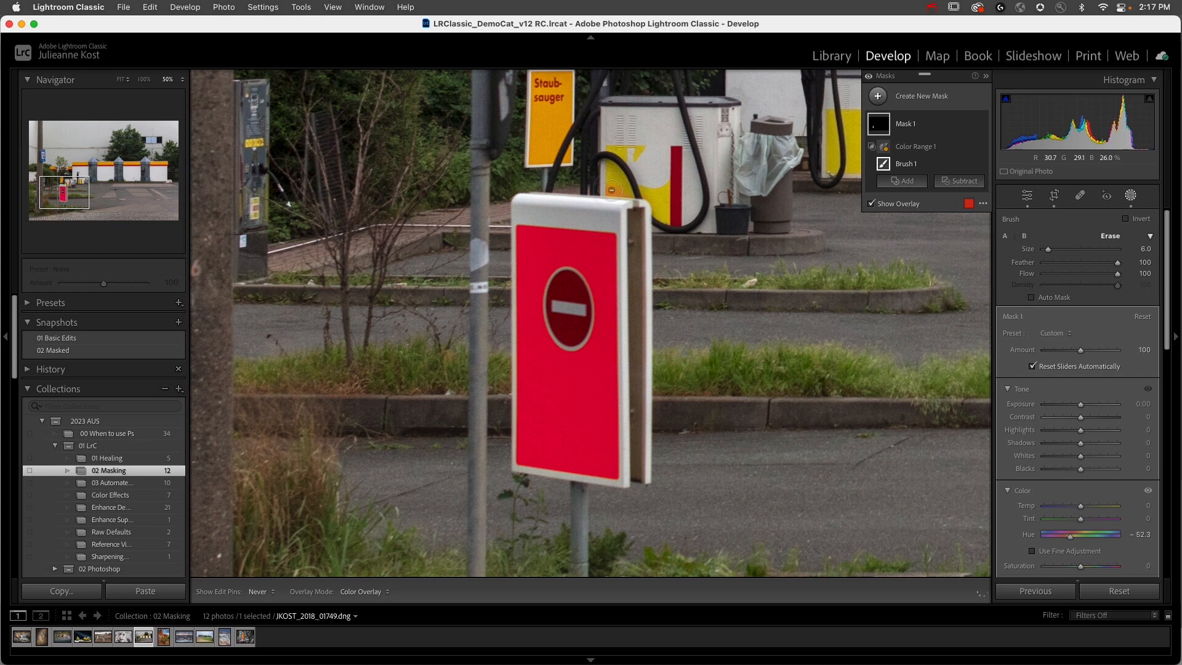
key(h)
key(h)
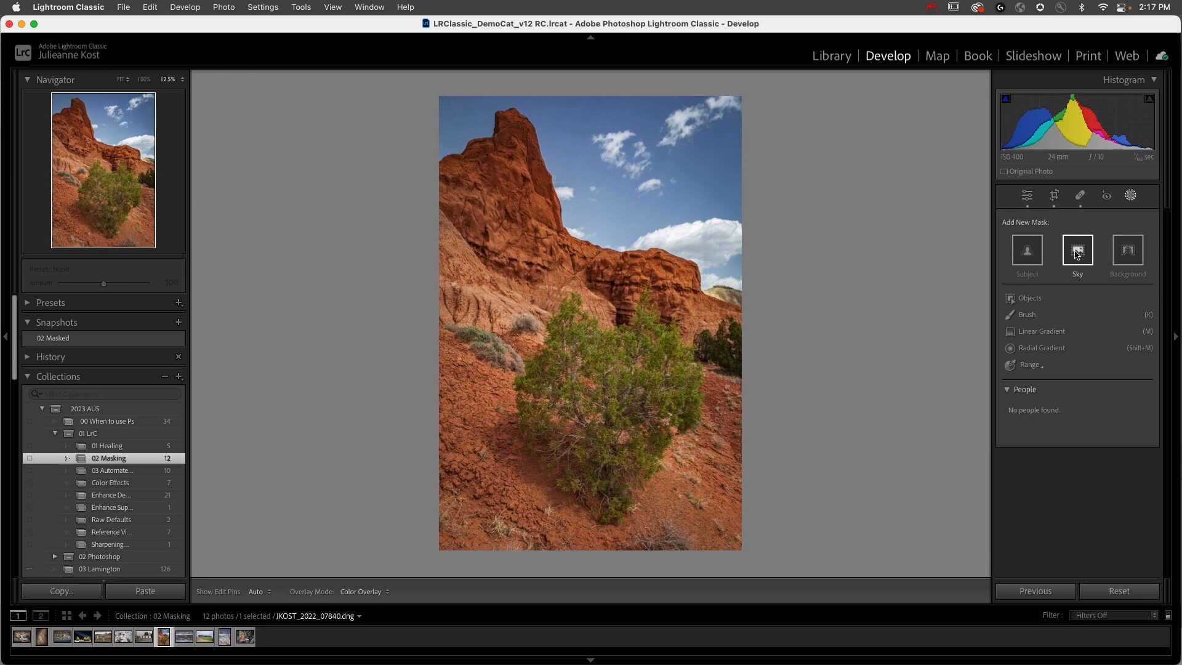
Step: Create a Sky mask on the red rock photo and set its Exposure to -0.53 and Saturation to -24
click(1097, 259)
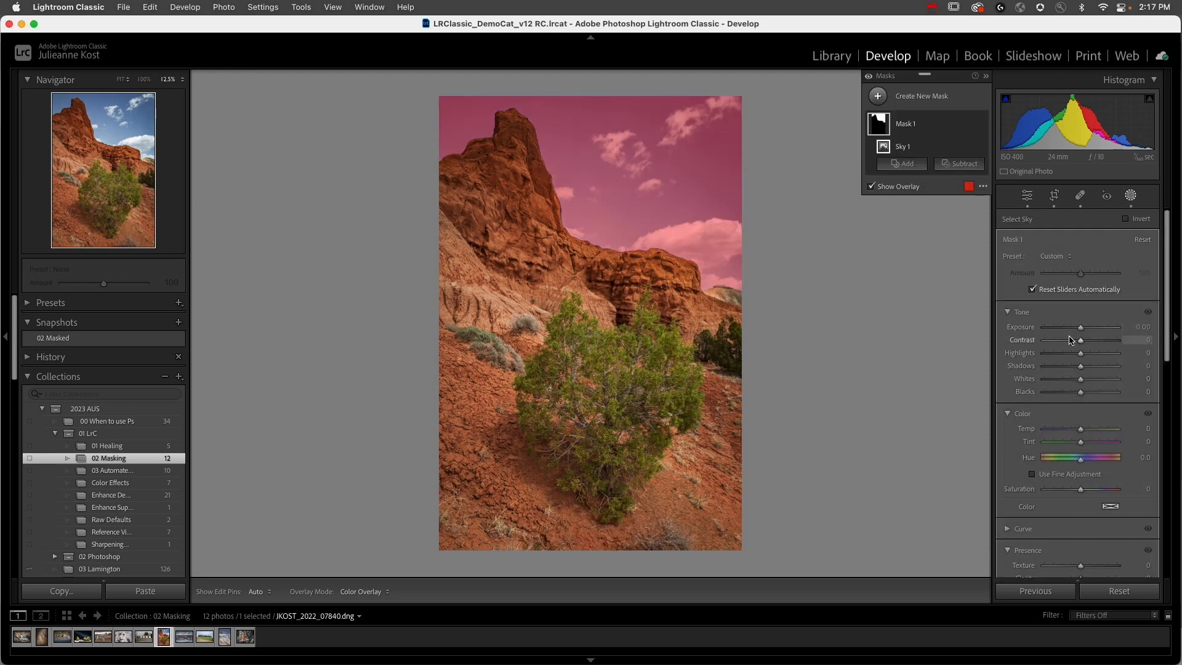
drag(1080, 328, 1075, 333)
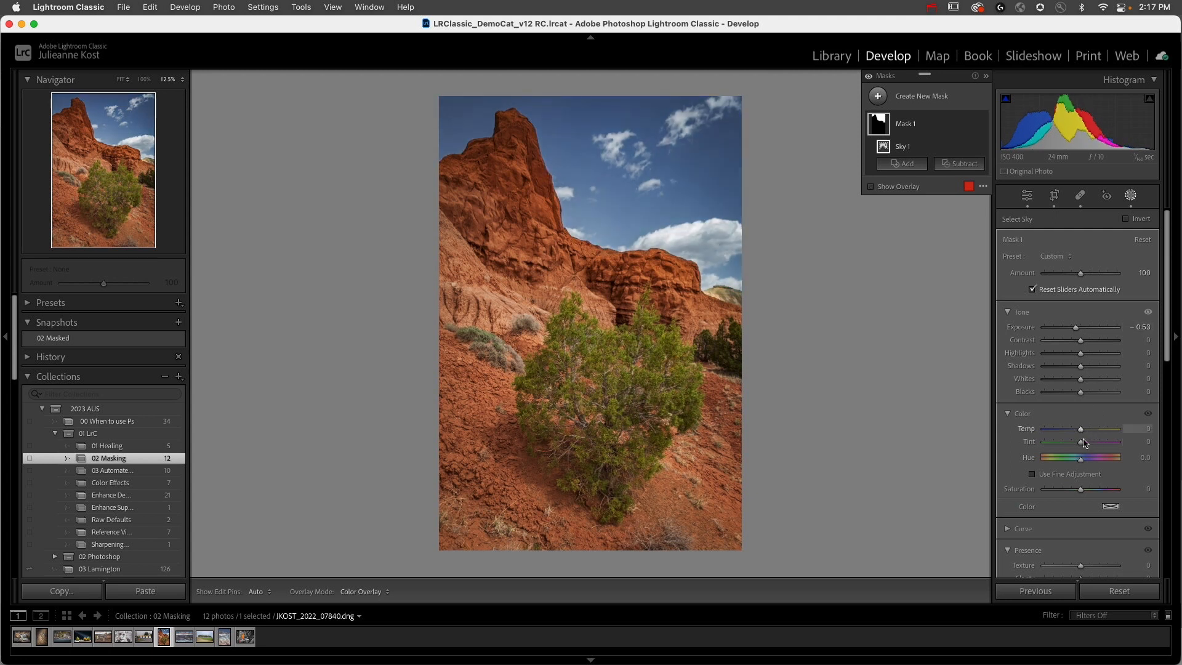
drag(1082, 494, 1072, 491)
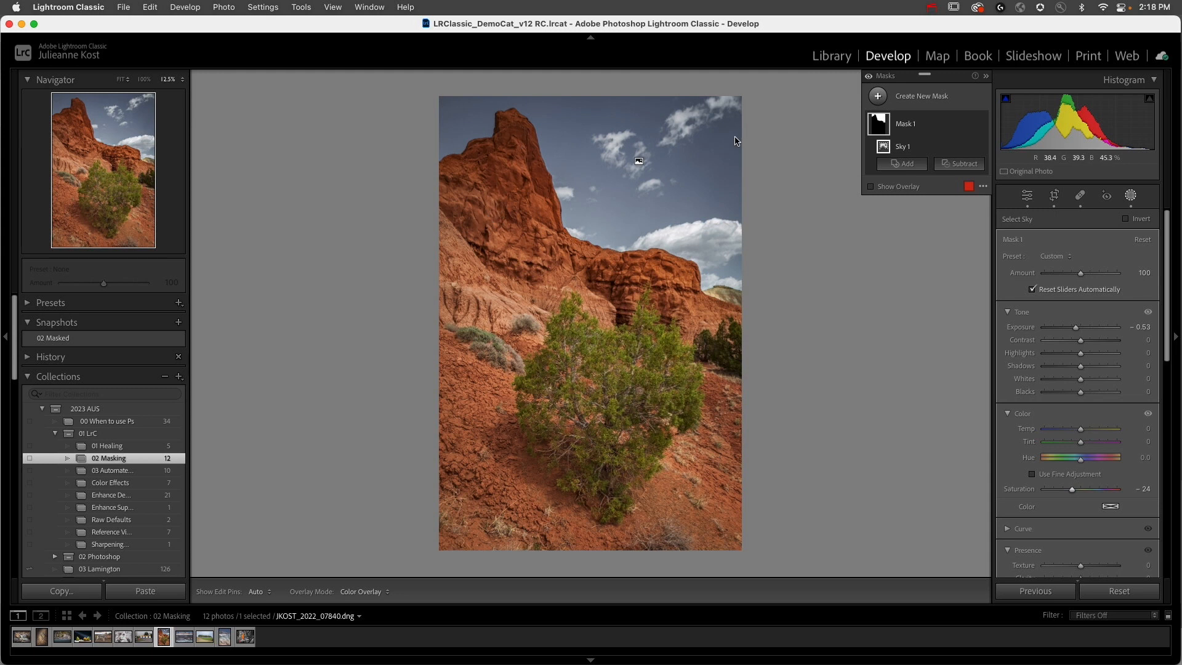
Step: Rename the sky selection's mask as sky
double_click(903, 125)
text(sky)
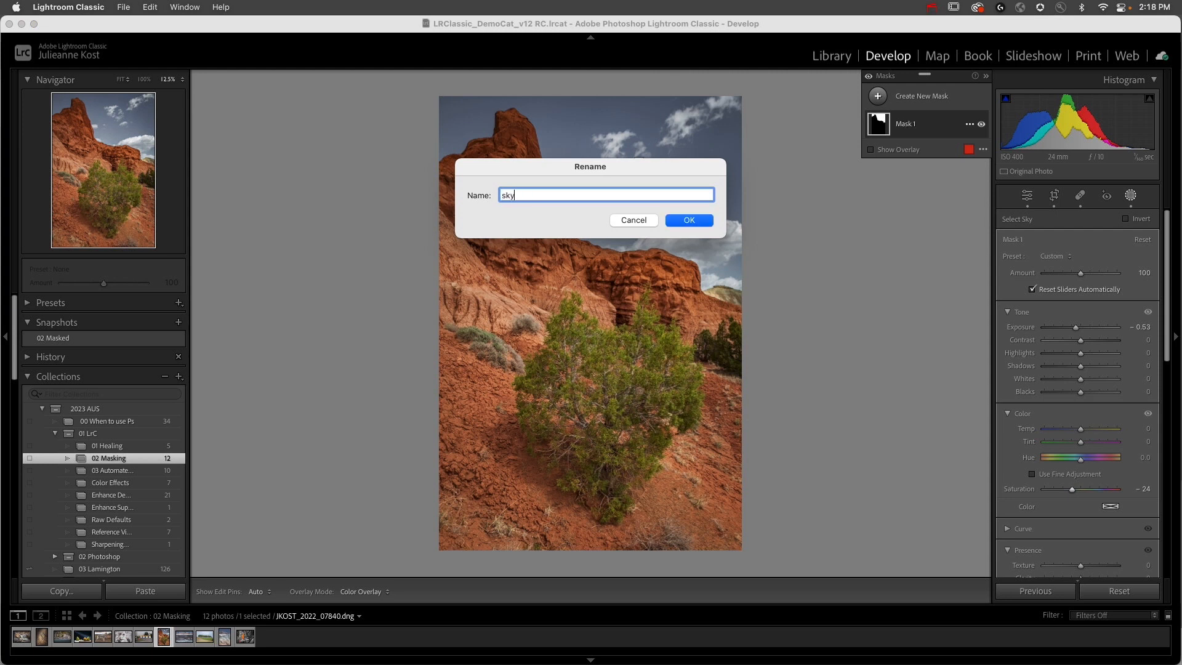
key(Return)
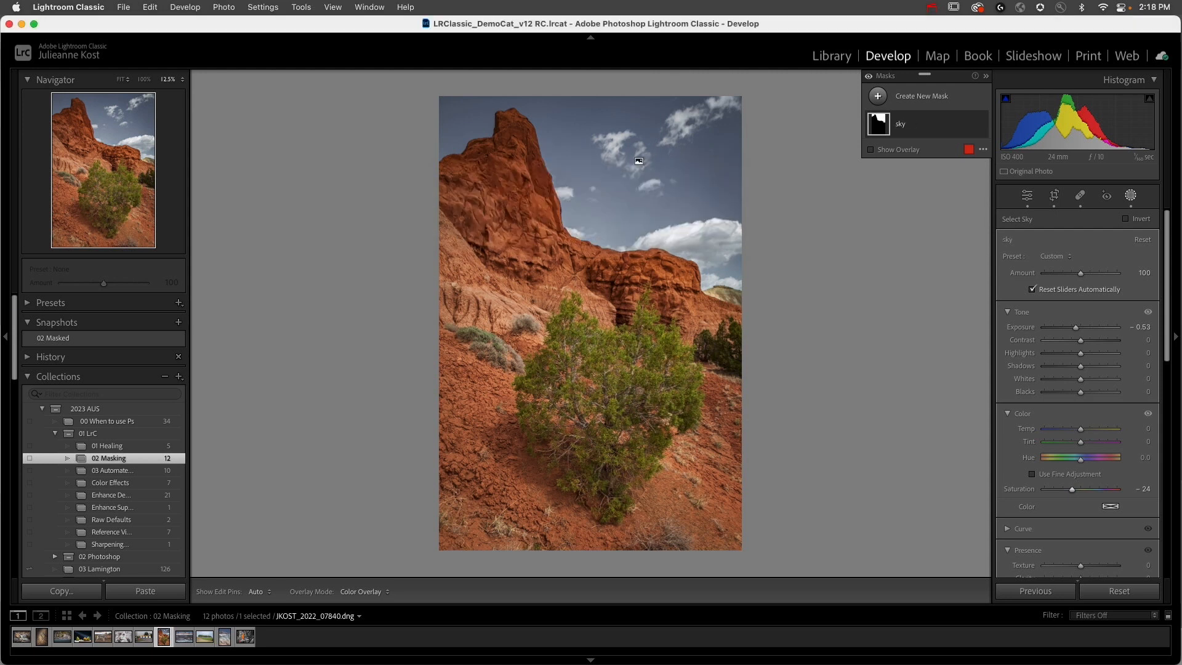
Step: Add a slanted Linear Gradient mask from the photo's upper edge down over the rock spire and set its Exposure to 1.12
click(884, 100)
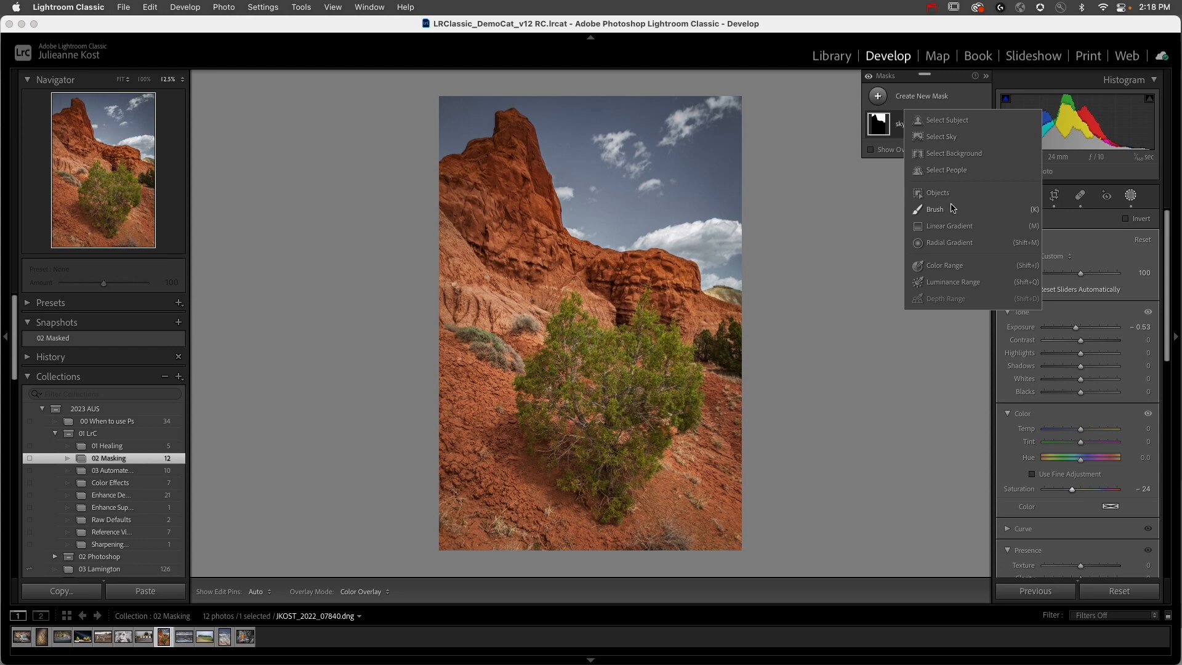
click(949, 227)
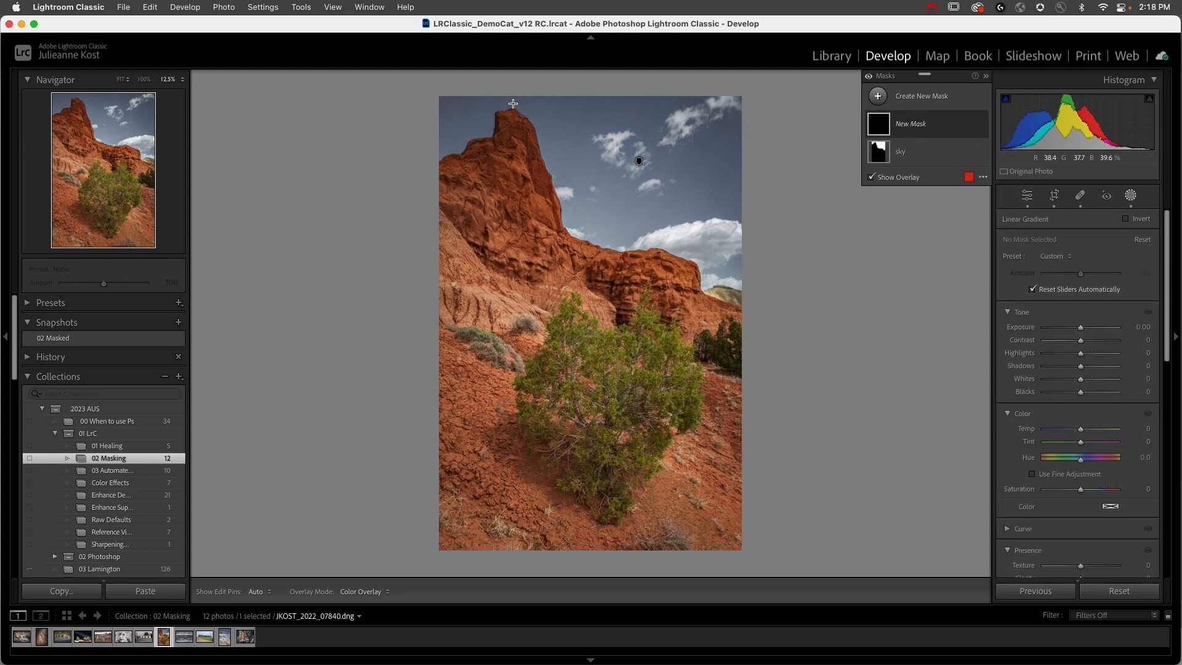
drag(520, 92, 495, 230)
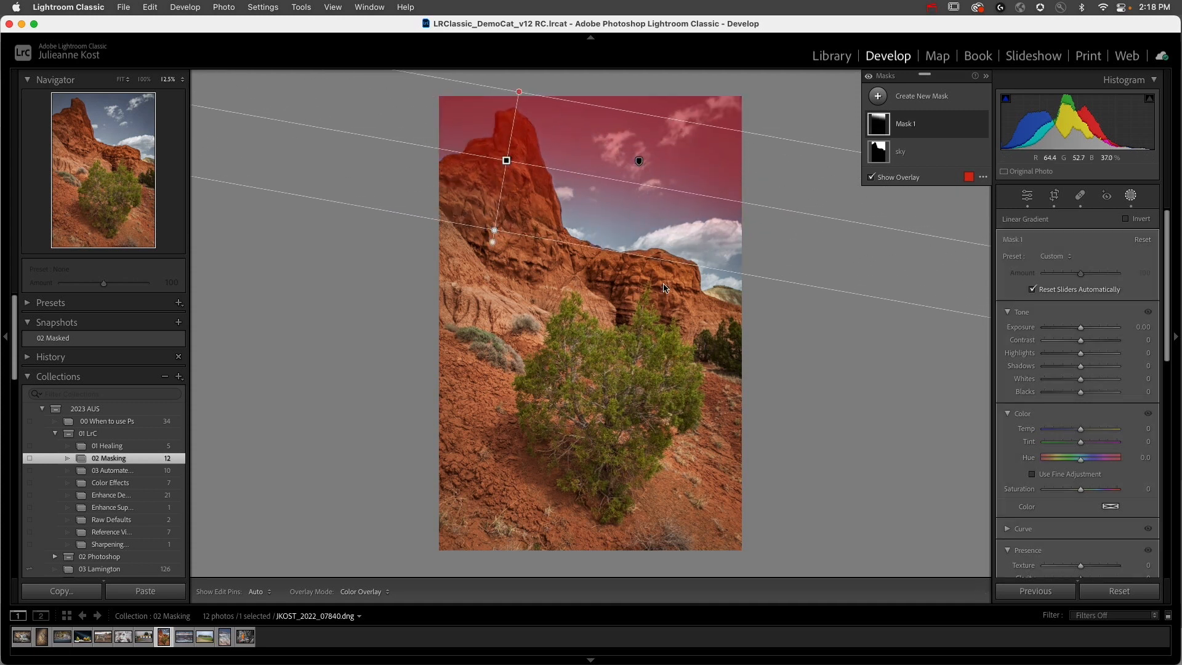
drag(1081, 329, 1091, 329)
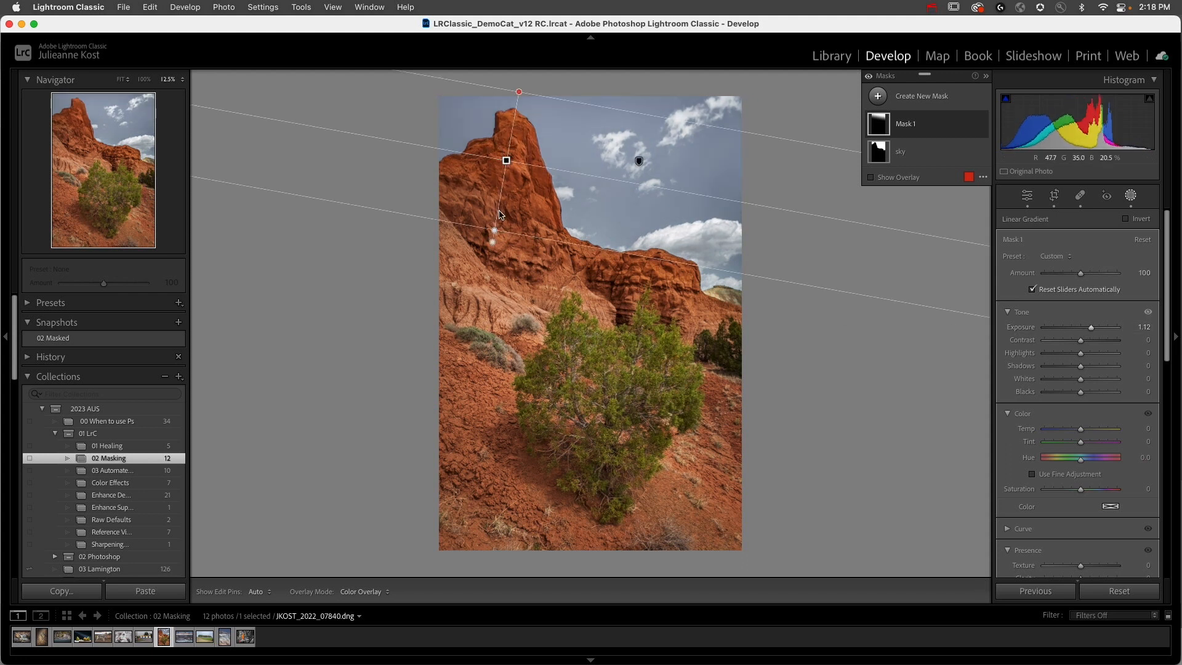
Step: Shift the linear gradient slightly over the rock spire, subtract the sky from Mask 1 and raise its Exposure a little
drag(541, 170, 497, 165)
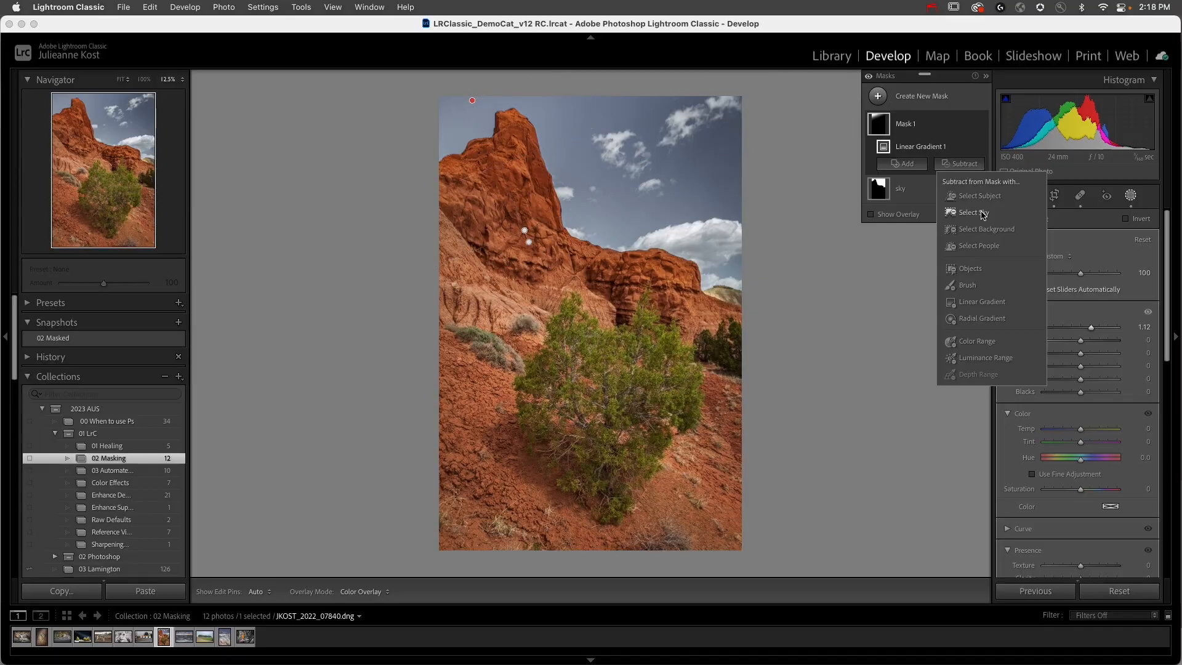
click(982, 214)
mouse_move(873, 132)
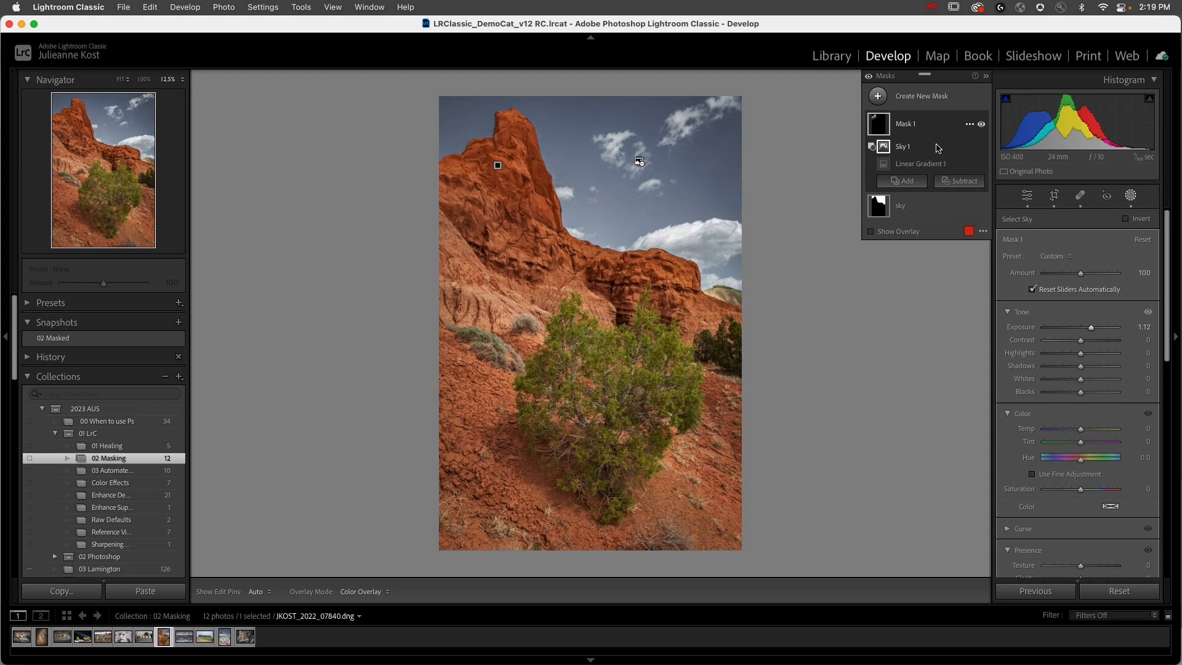
mouse_move(1091, 328)
mouse_down()
mouse_move(1119, 330)
mouse_move(1086, 328)
mouse_move(1096, 328)
mouse_up()
Step: Paint a new brush mask loosely over the green bush and set its Hue to 22.4
click(877, 96)
click(939, 214)
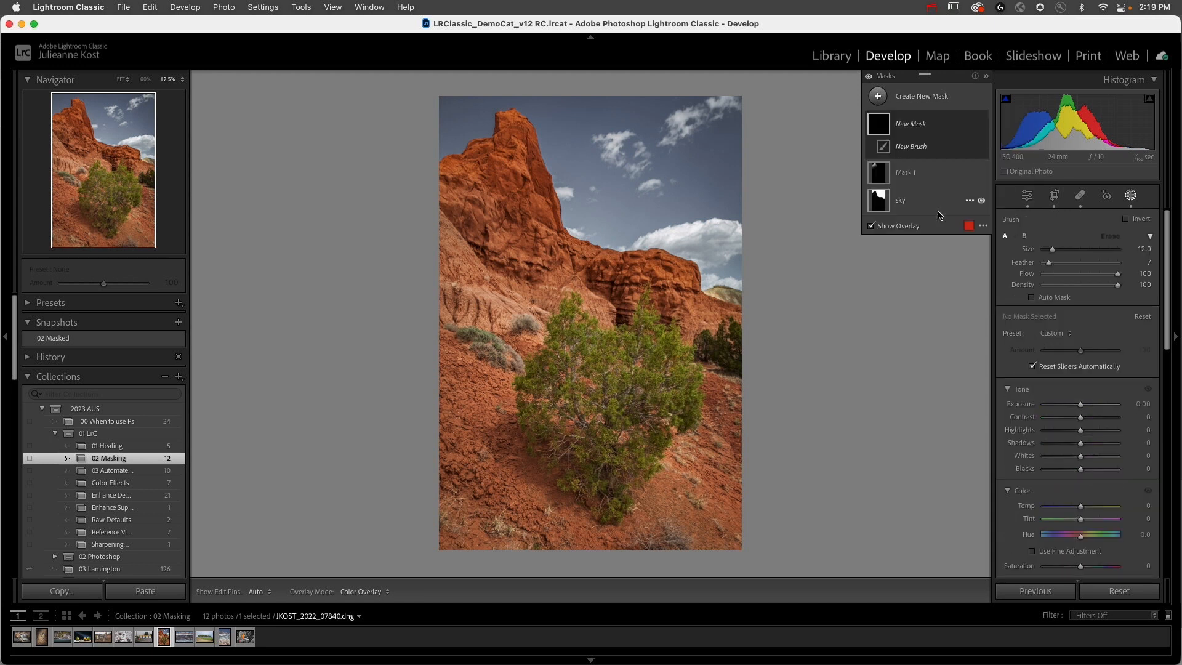
mouse_move(543, 413)
mouse_down()
mouse_move(526, 381)
mouse_move(568, 309)
mouse_move(600, 334)
mouse_move(630, 329)
mouse_move(644, 304)
mouse_move(697, 376)
mouse_move(685, 414)
mouse_move(646, 438)
mouse_move(612, 511)
mouse_move(648, 457)
mouse_move(606, 493)
mouse_move(540, 449)
mouse_move(555, 425)
mouse_move(596, 449)
mouse_move(557, 389)
mouse_move(587, 359)
mouse_move(646, 357)
mouse_move(628, 409)
mouse_move(592, 385)
mouse_move(610, 409)
mouse_up()
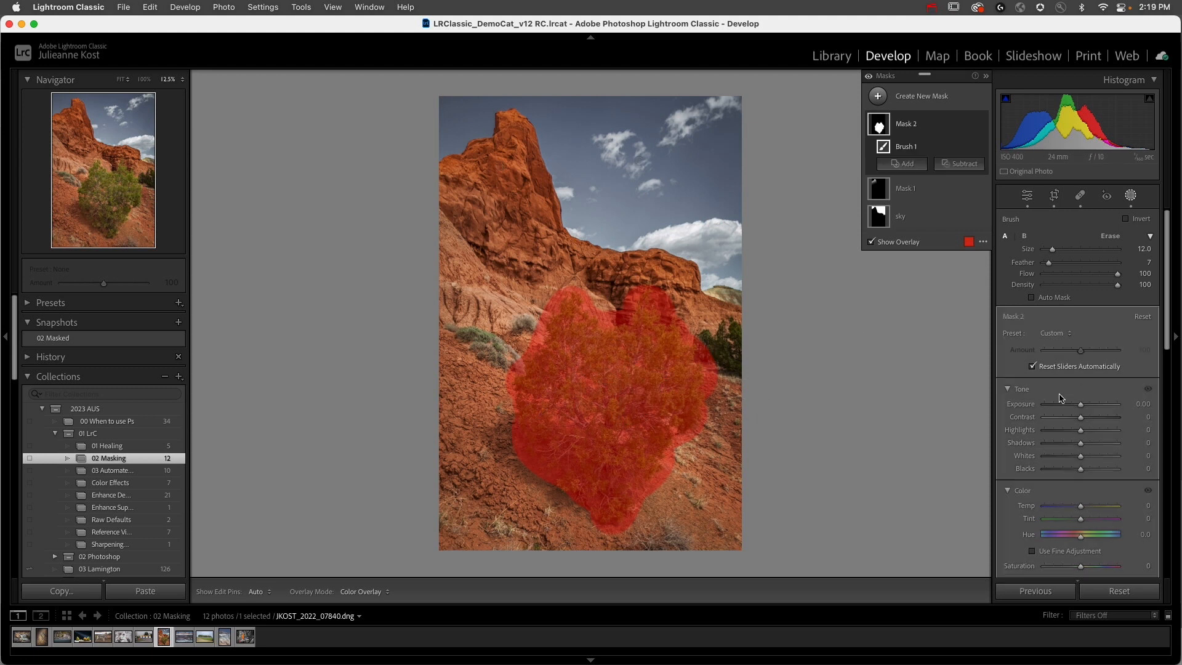
drag(1082, 541, 1087, 539)
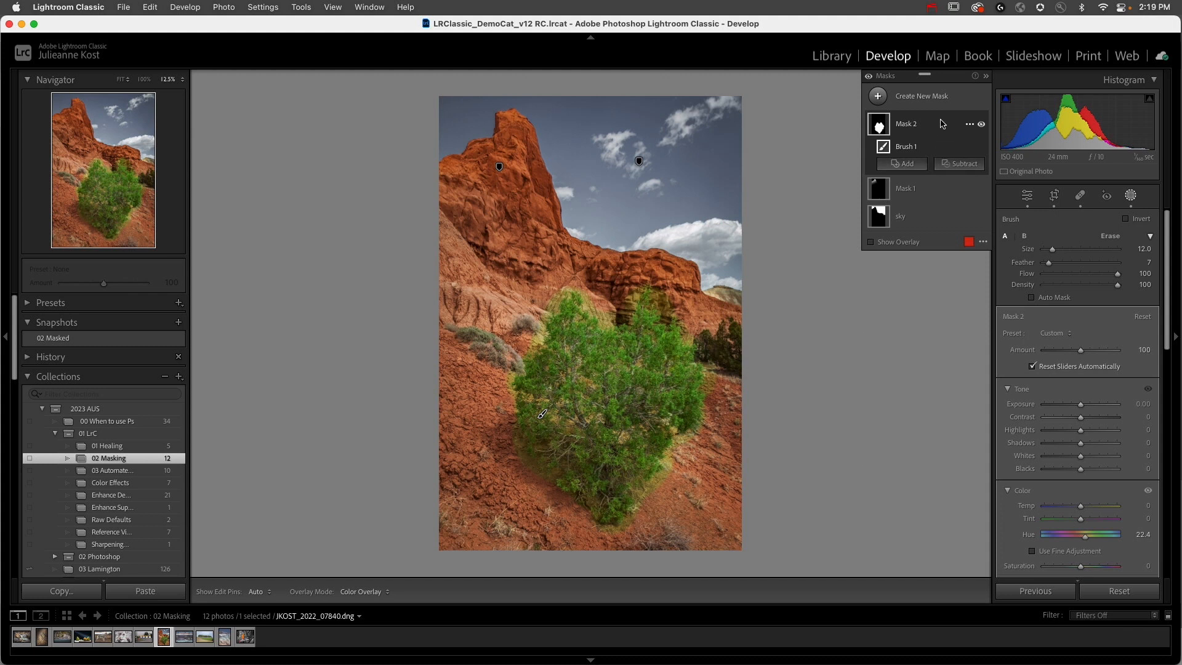
Step: Intersect Mask 2 with a Color Range sampled from the bush, set Refine to 31 and lower Mask 2's Saturation slightly
click(969, 124)
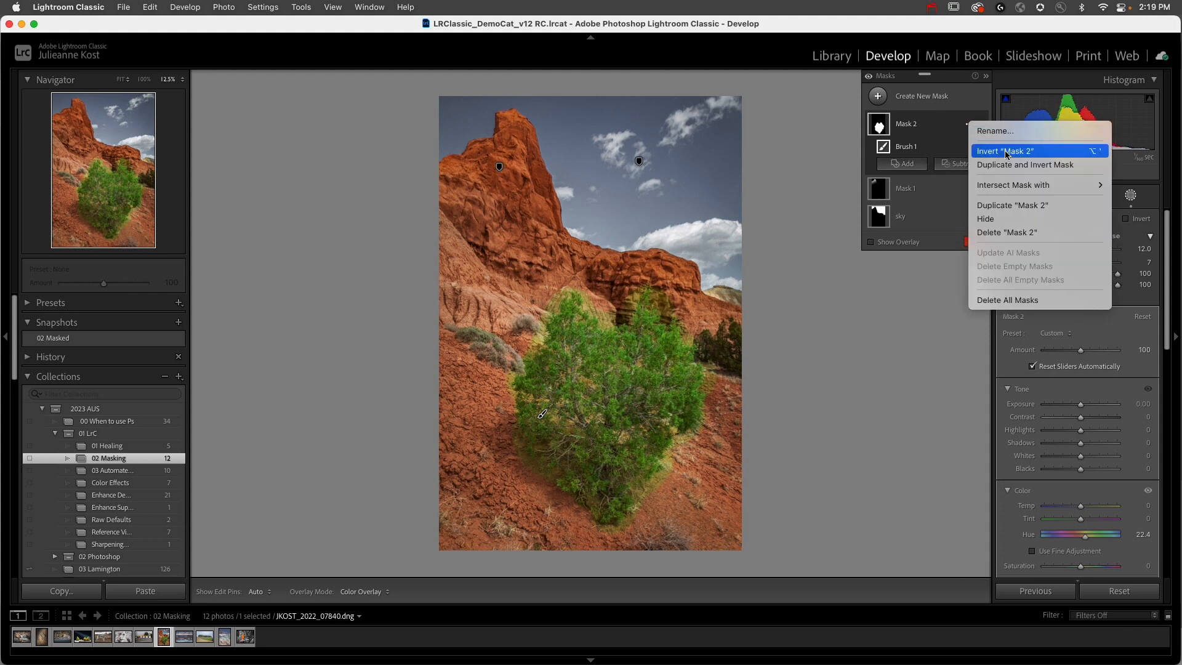
mouse_move(1025, 187)
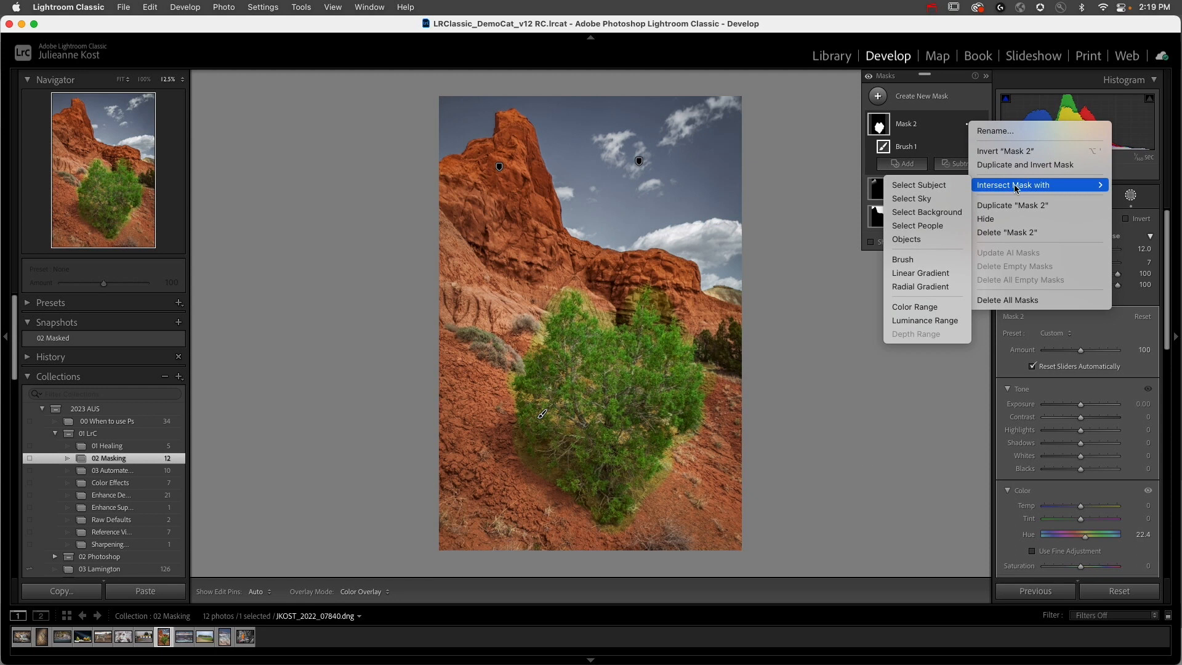
click(940, 311)
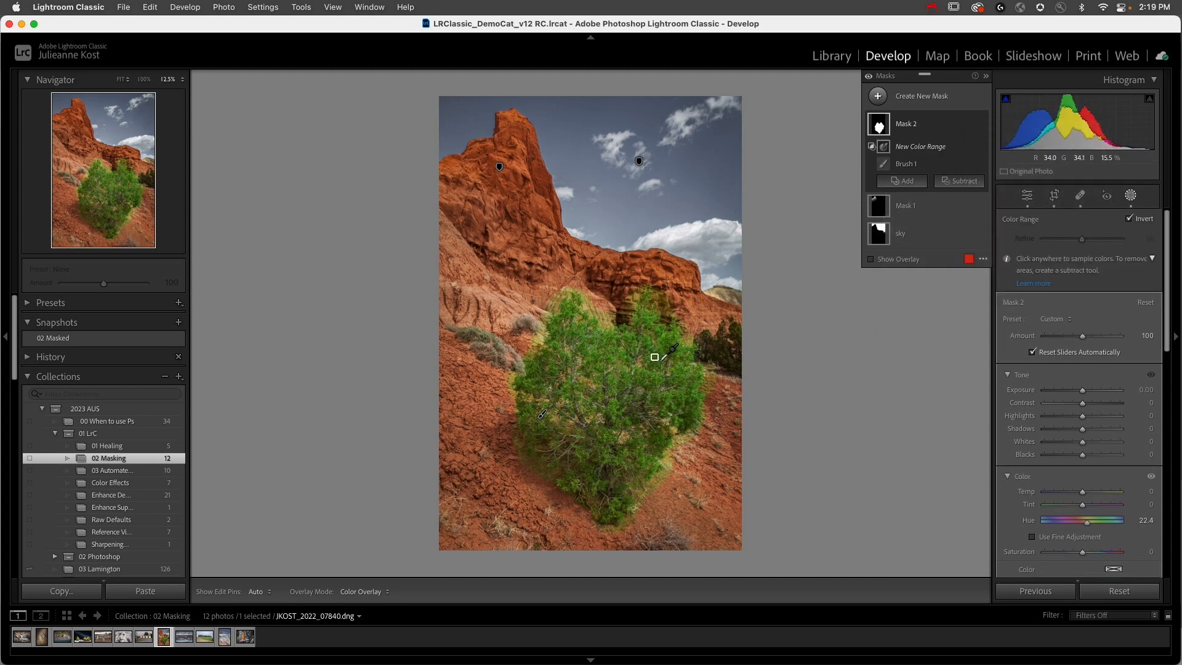
click(658, 360)
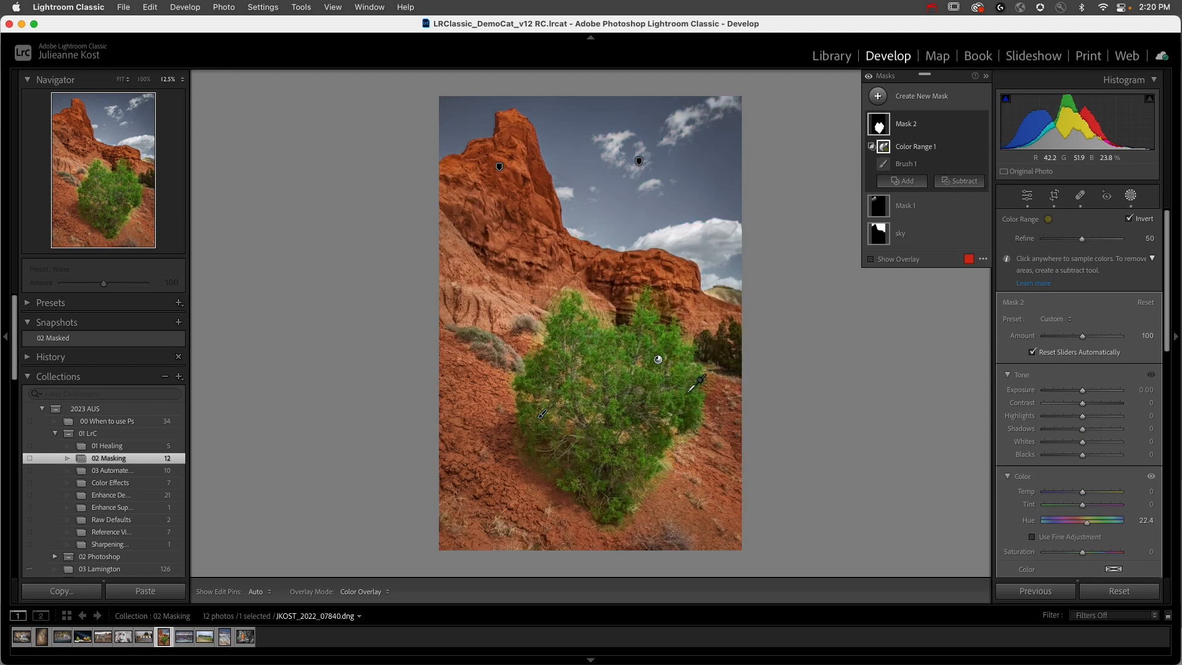
drag(687, 397, 693, 399)
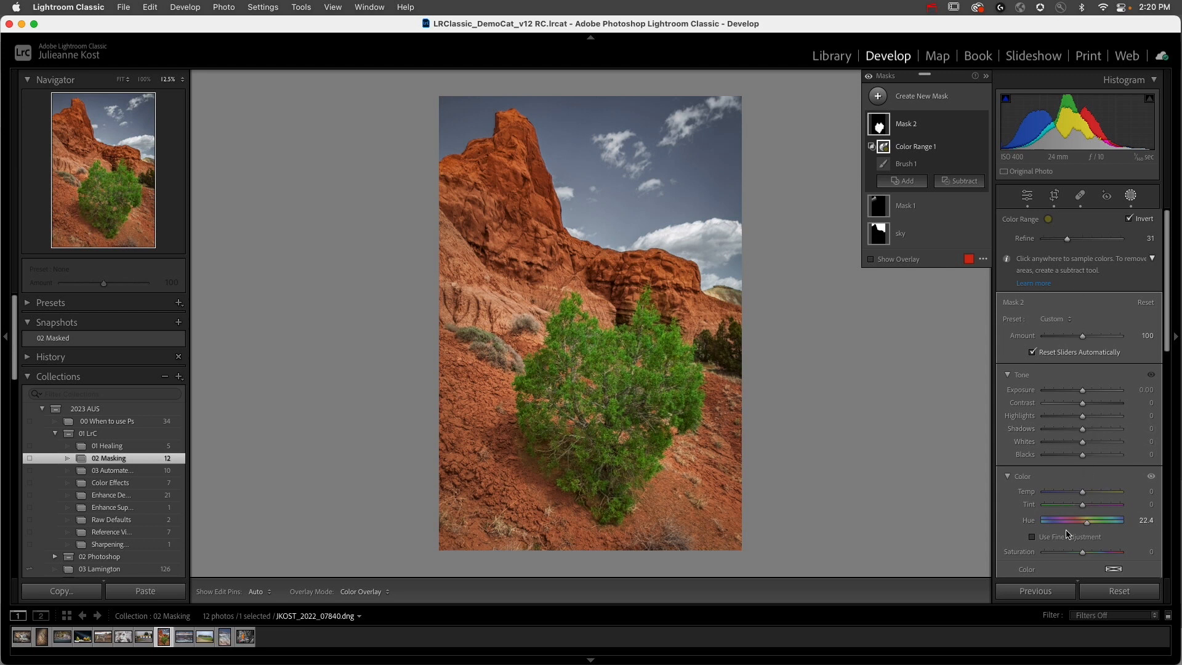
drag(1083, 555, 1078, 555)
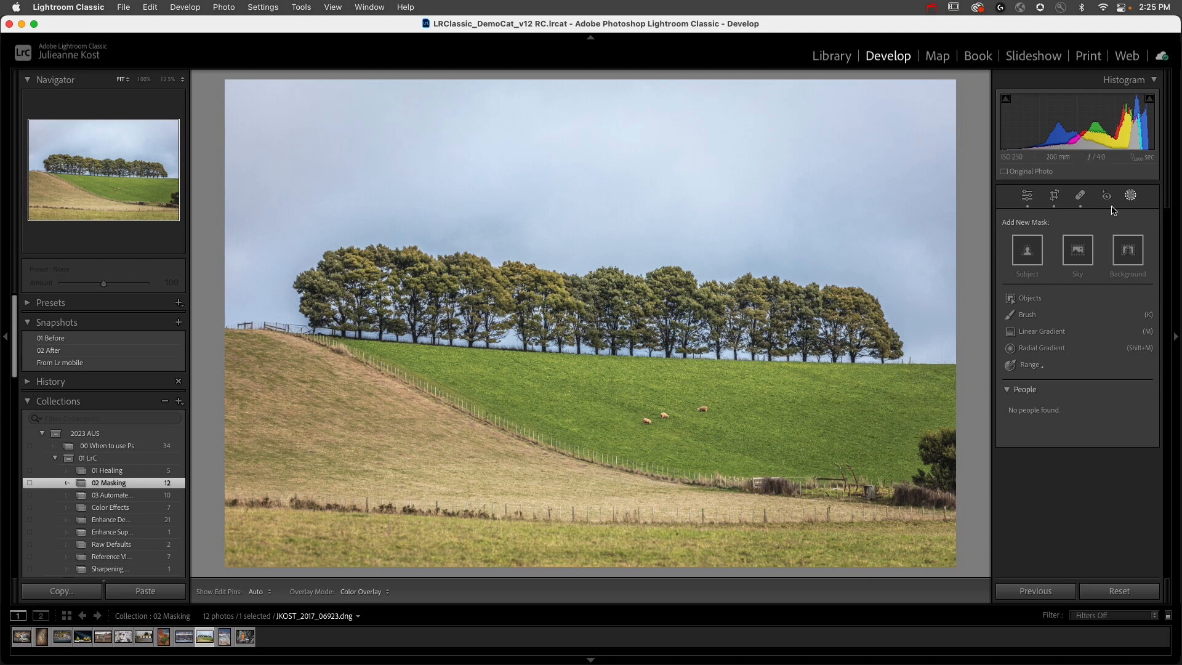
Step: Paint a new brush mask loosely over the row of trees on the hill and set its Exposure to -0.36
click(1131, 197)
click(1132, 197)
click(1131, 197)
click(1131, 196)
click(1027, 315)
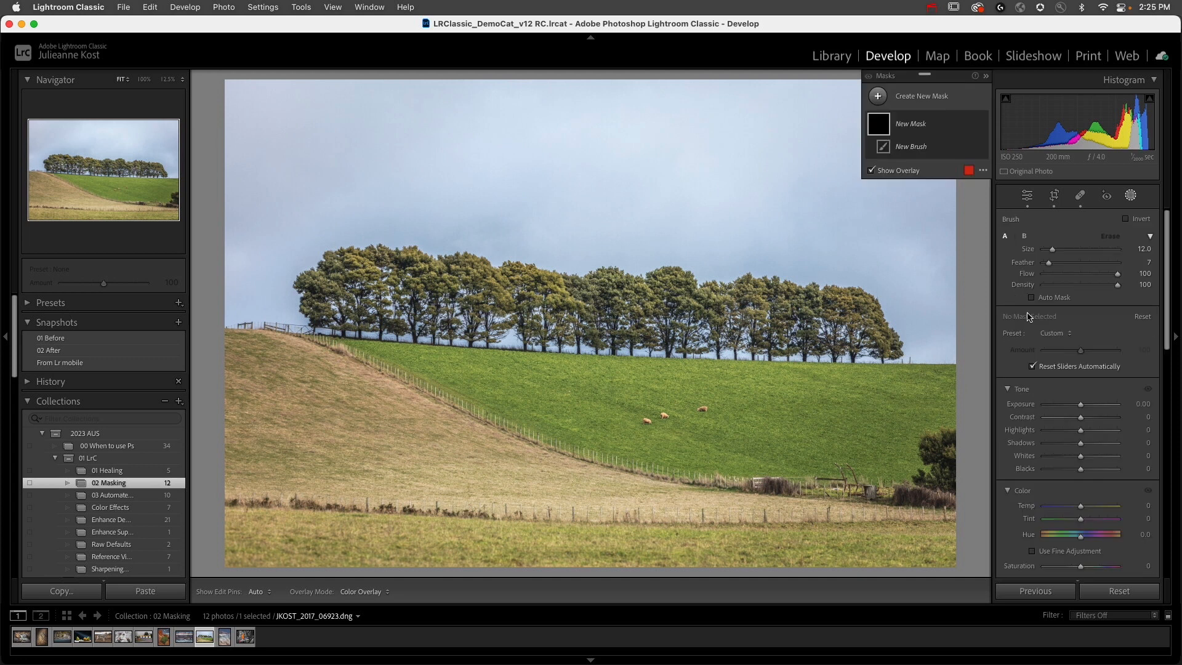
mouse_move(329, 259)
mouse_down()
mouse_move(397, 248)
mouse_move(577, 284)
mouse_move(772, 279)
mouse_move(878, 317)
mouse_up()
mouse_move(637, 317)
mouse_down()
mouse_move(298, 283)
mouse_move(300, 303)
mouse_move(329, 313)
mouse_move(536, 332)
mouse_move(902, 336)
mouse_move(874, 345)
mouse_up()
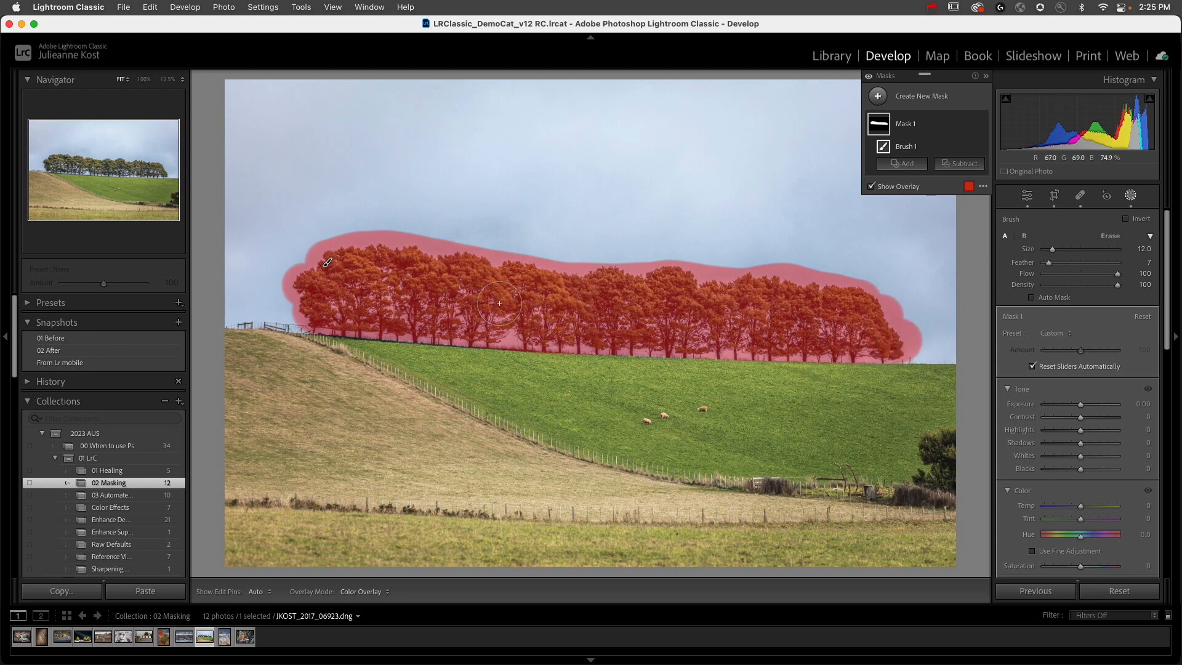
mouse_move(1081, 405)
mouse_down()
mouse_move(1071, 408)
mouse_move(1094, 406)
mouse_move(1077, 406)
mouse_up()
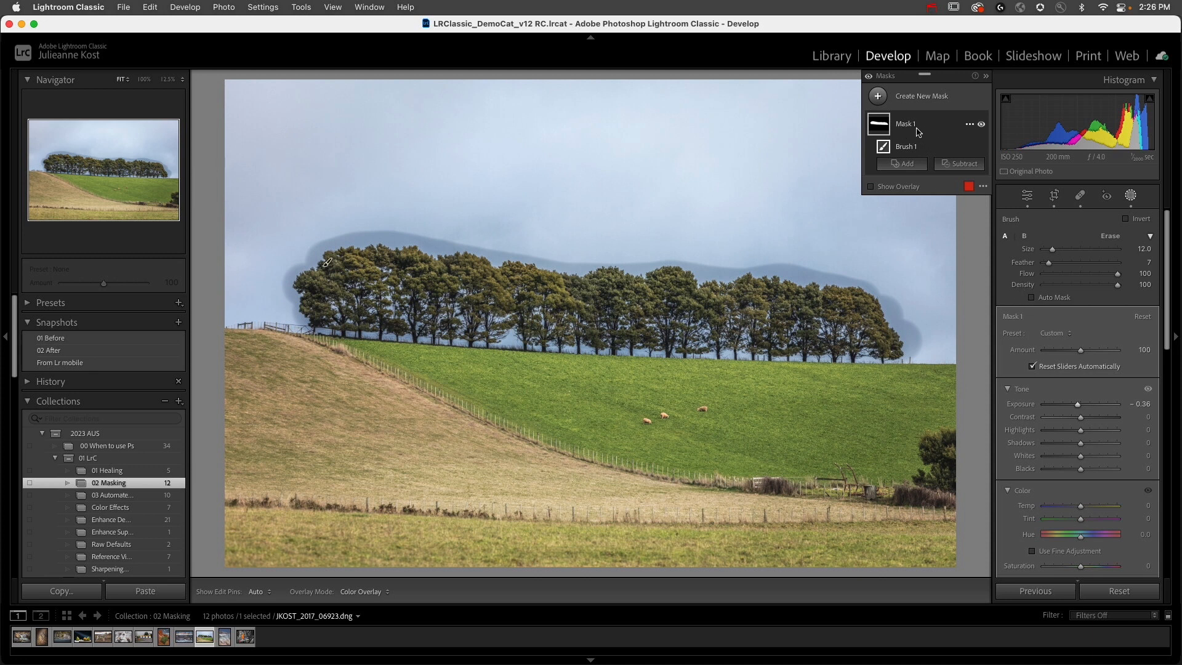
Step: Intersect Mask 1 with a Luminance Range sampled from the dark trees
click(969, 125)
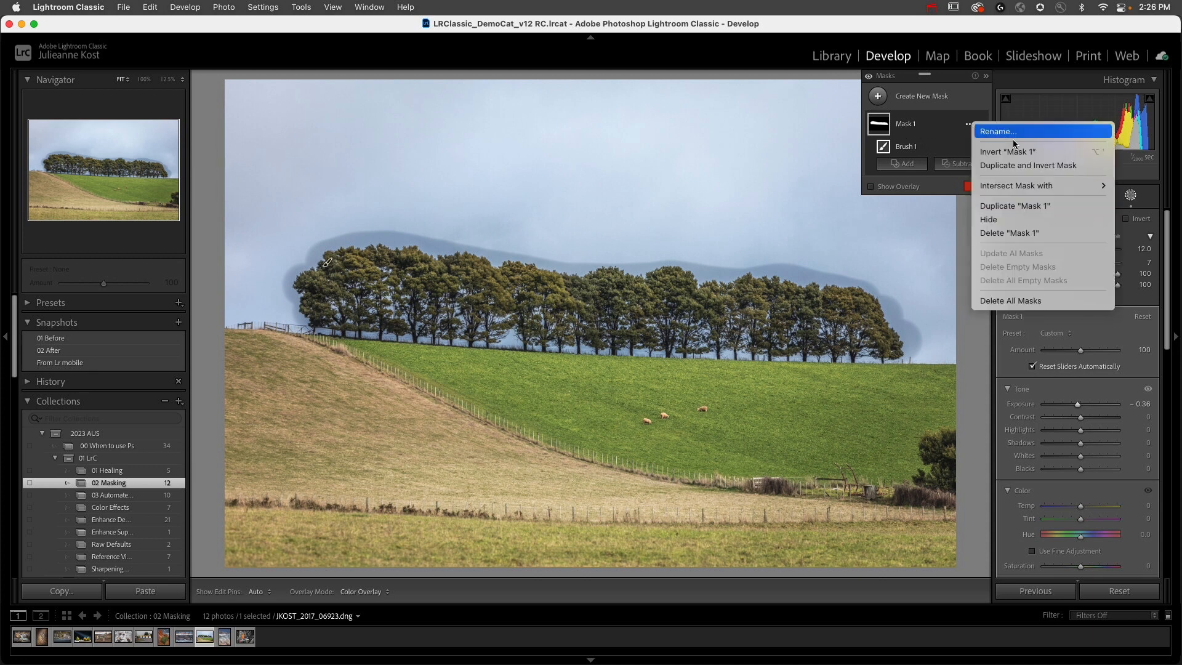
mouse_move(1066, 188)
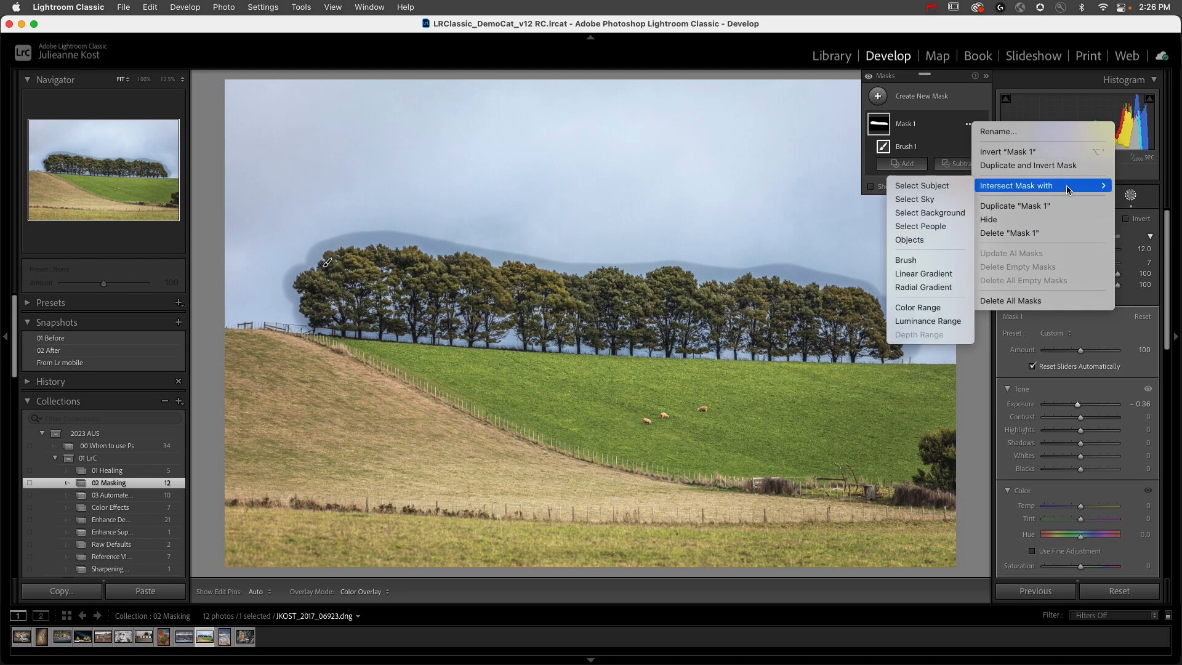
click(938, 322)
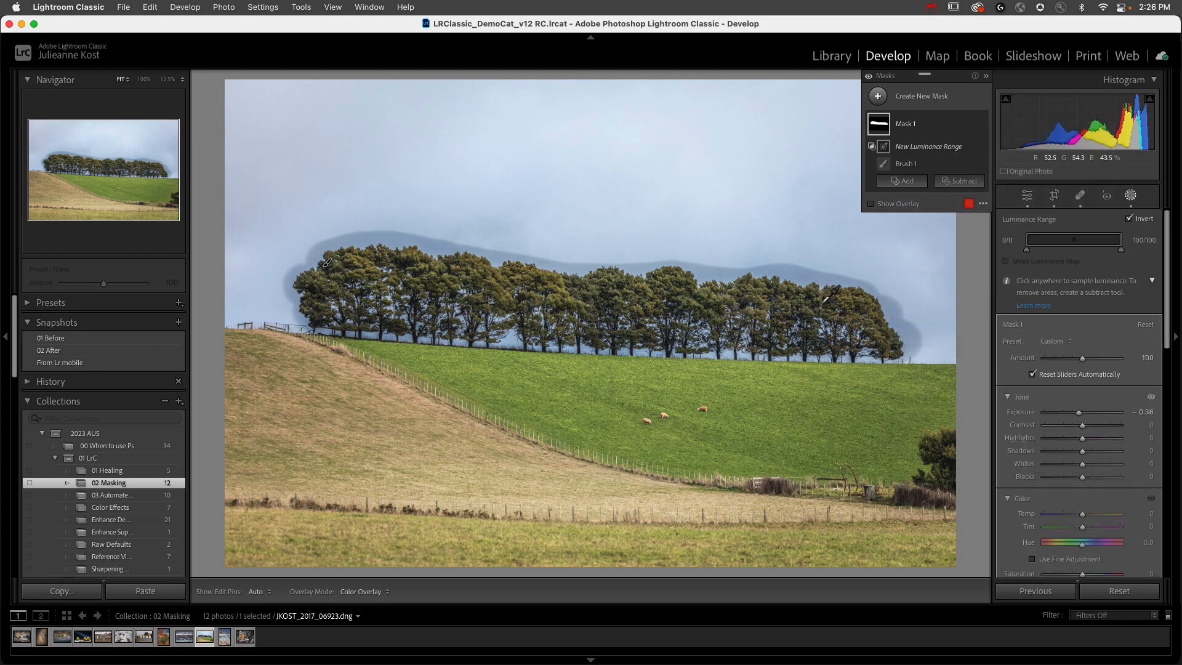
drag(807, 292, 823, 301)
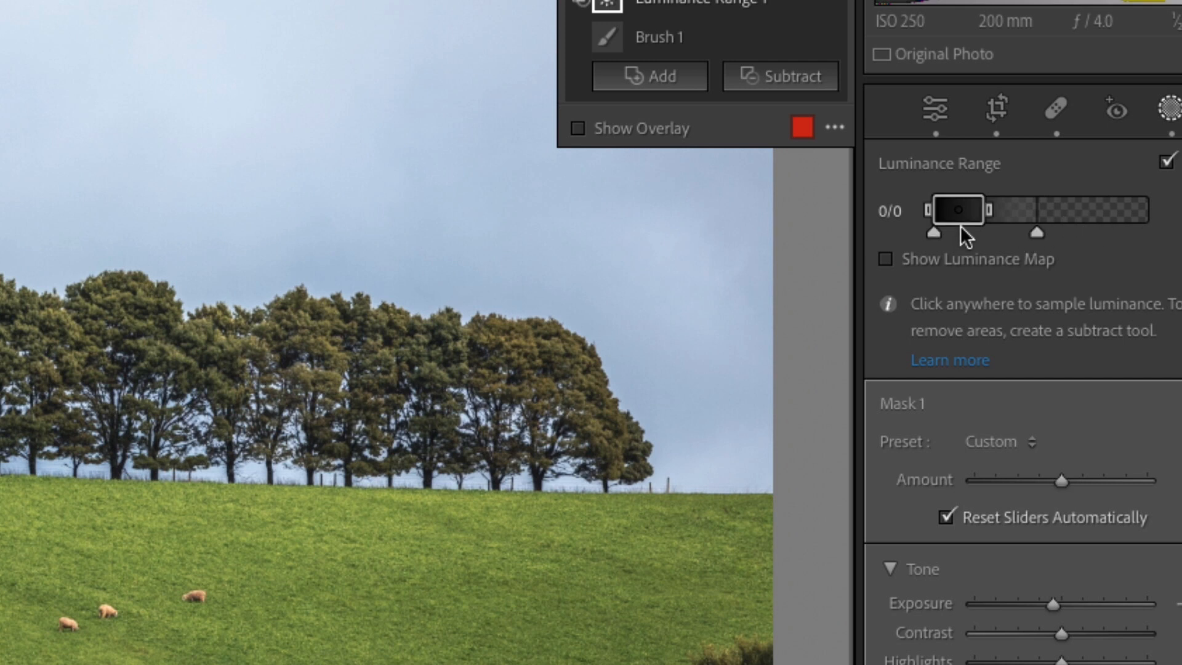
Step: Shift the Luminance Range to the bright tones, 41/65 to 100/100, and toggle Mask 1's visibility to compare the effect
drag(965, 210, 1018, 233)
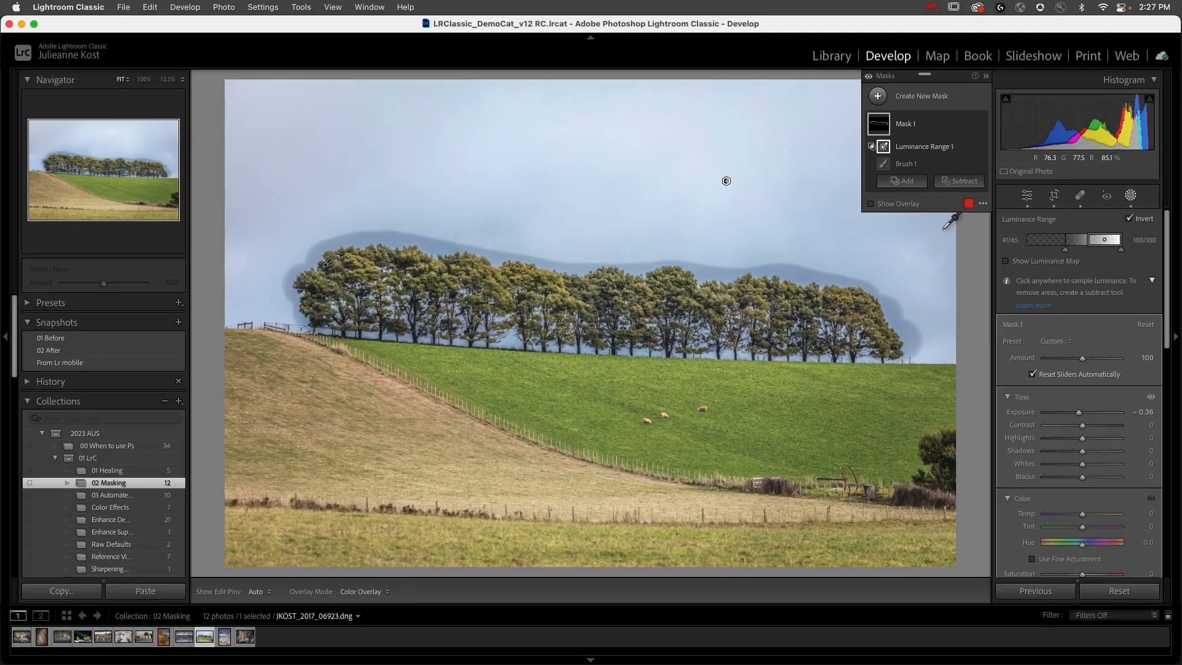
click(981, 125)
click(981, 125)
click(981, 125)
click(981, 125)
click(981, 125)
click(981, 125)
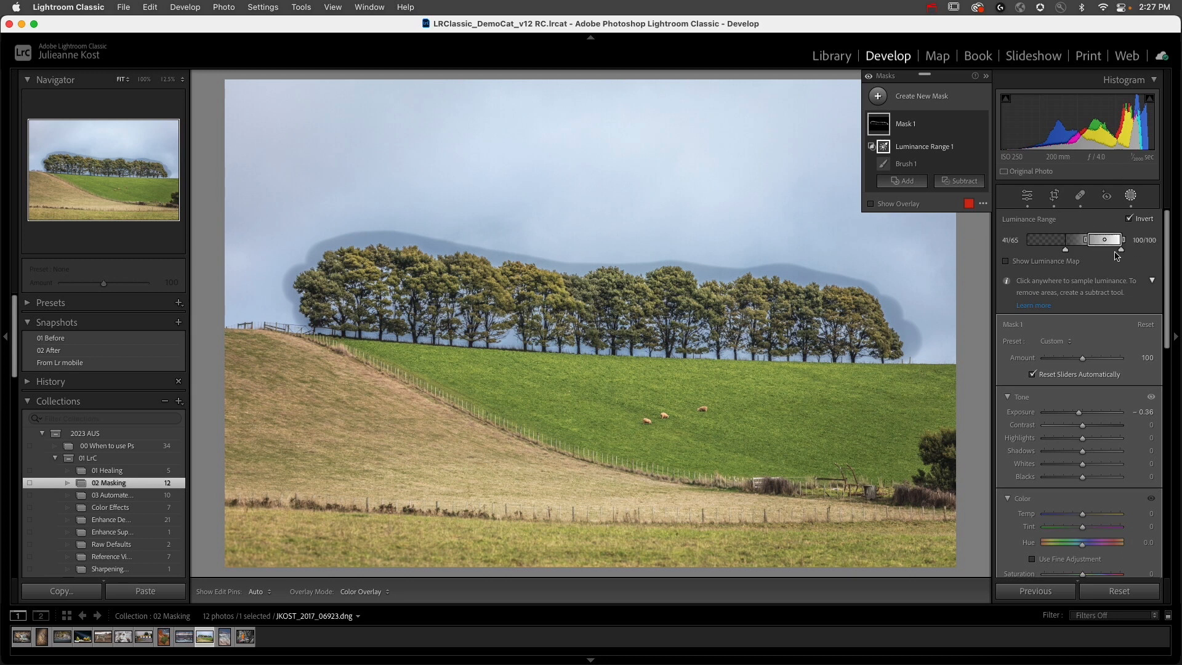
Step: Set the Luminance Range to the dark tones, from 0/0 to 31/63
drag(1113, 248, 1054, 243)
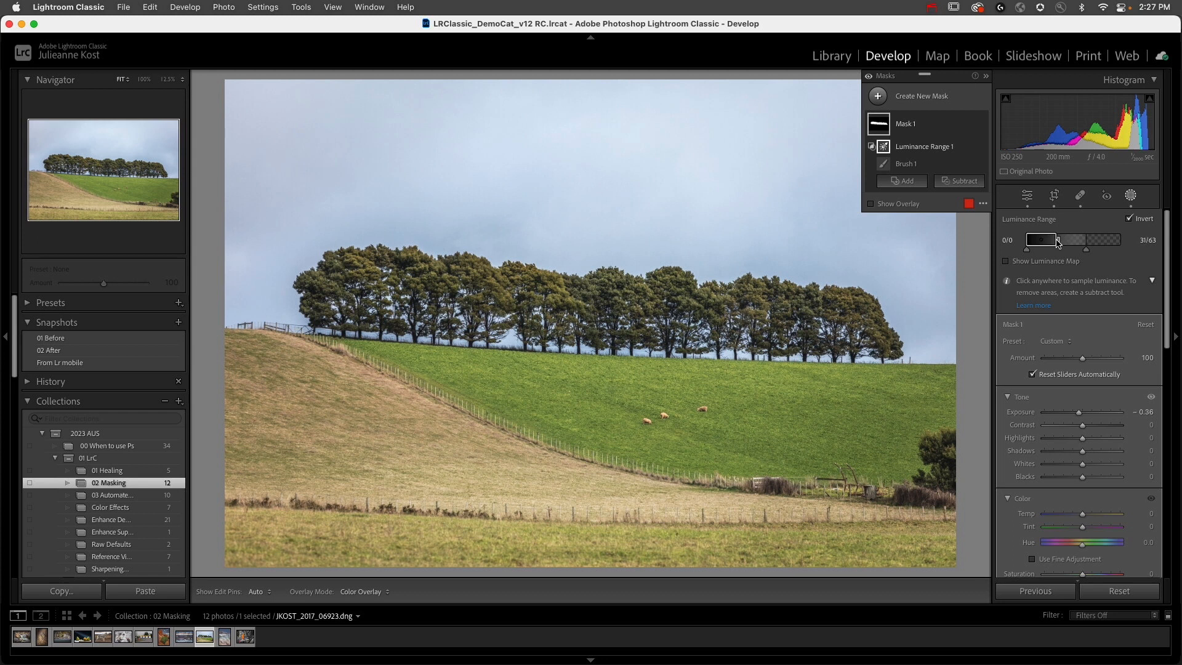